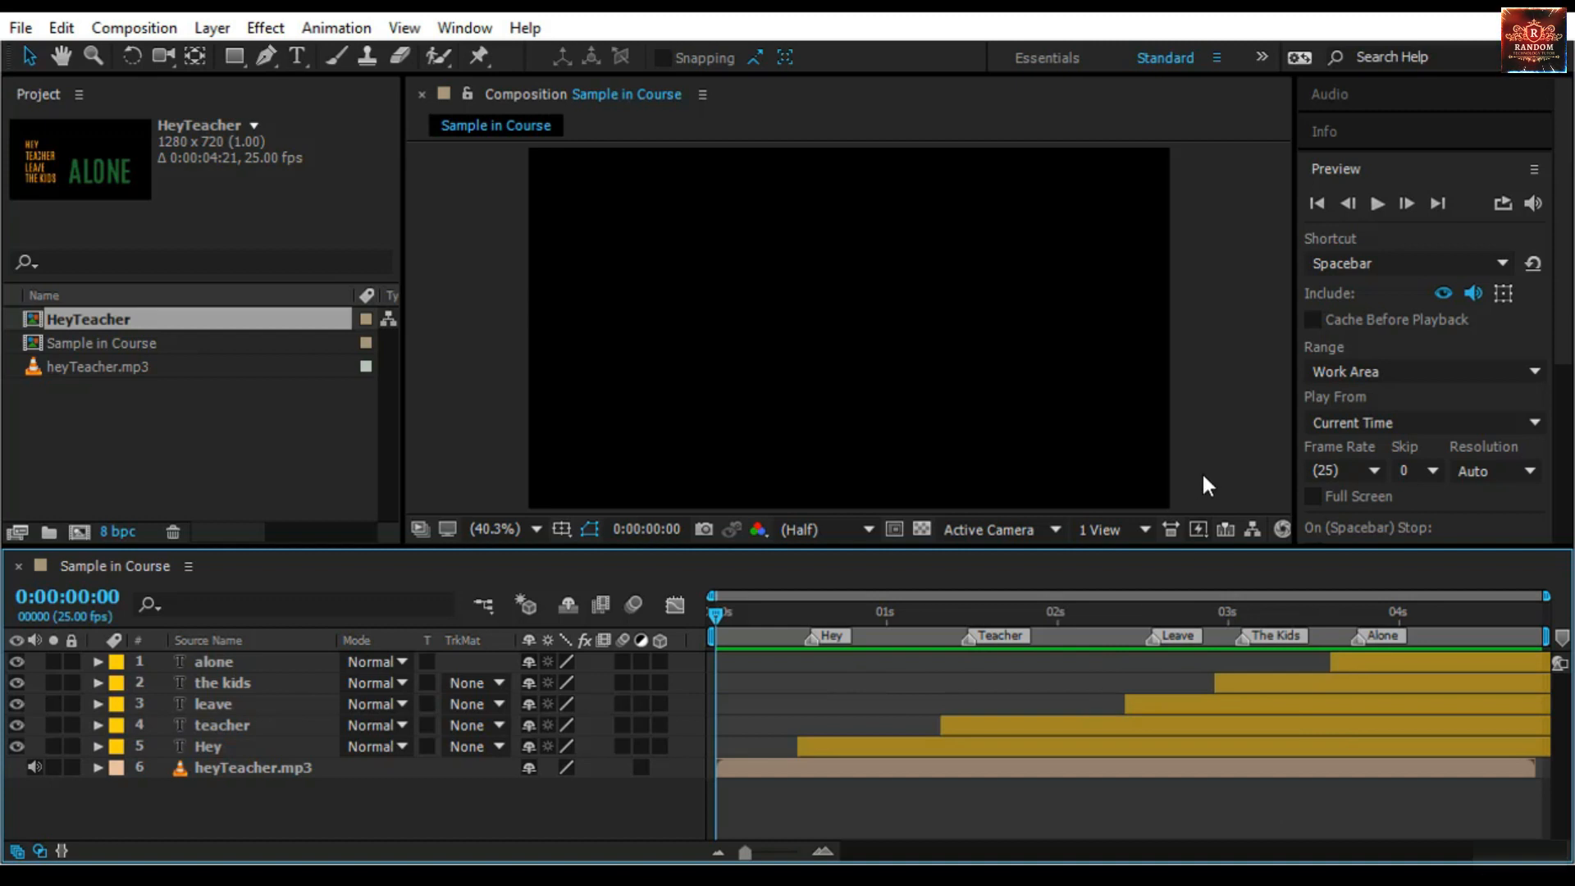
# Play back the Sample in Course composition to review how the lyrics line up with its named markers
pyautogui.click(1373, 208)
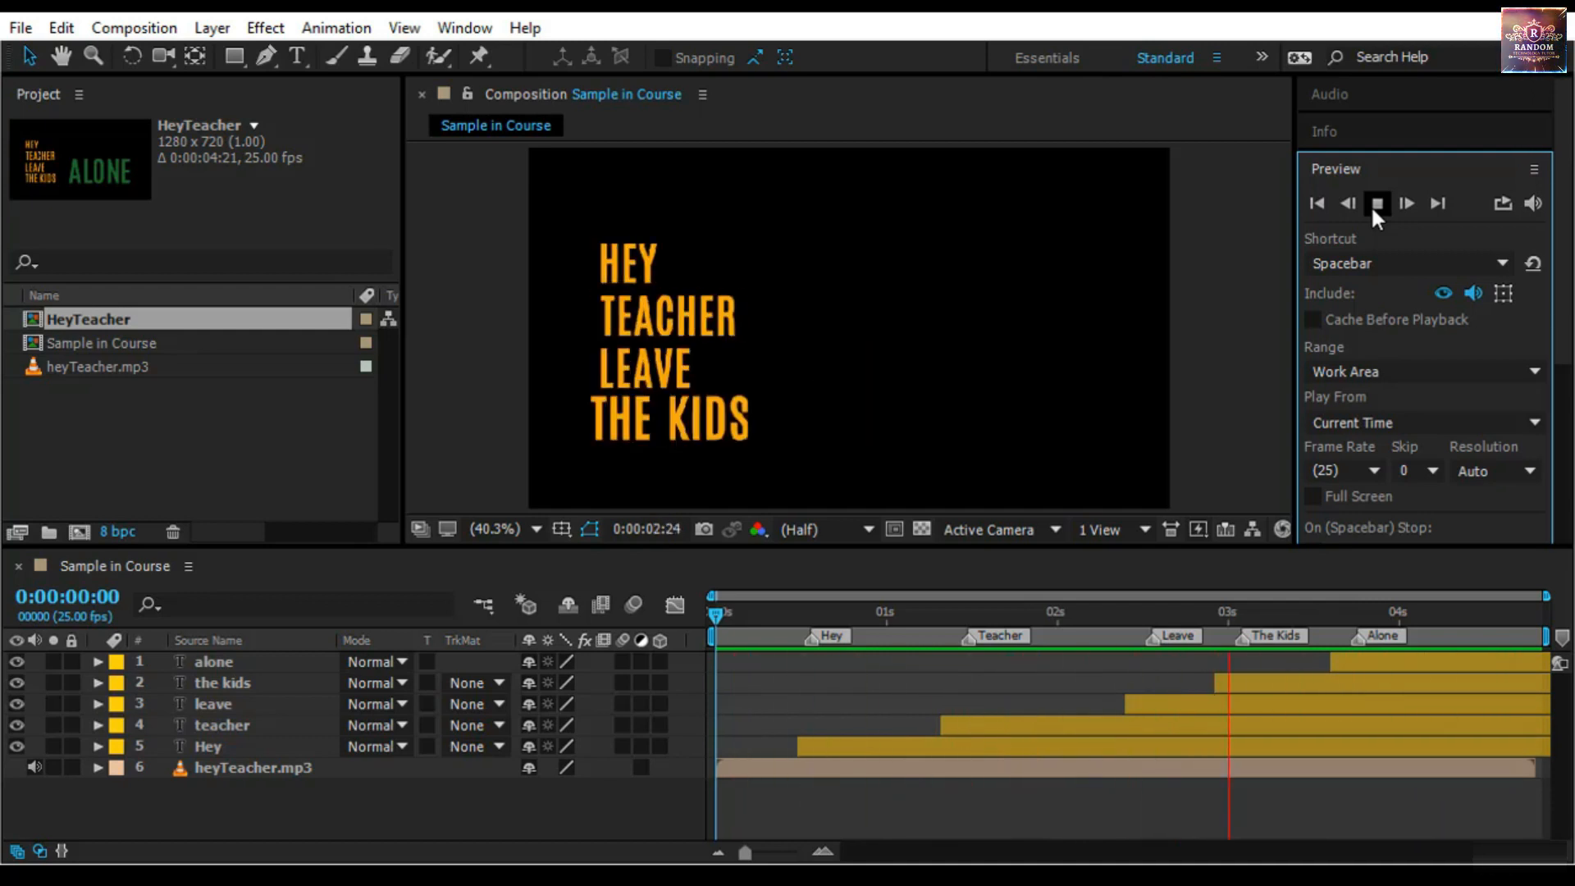
pyautogui.press('space')
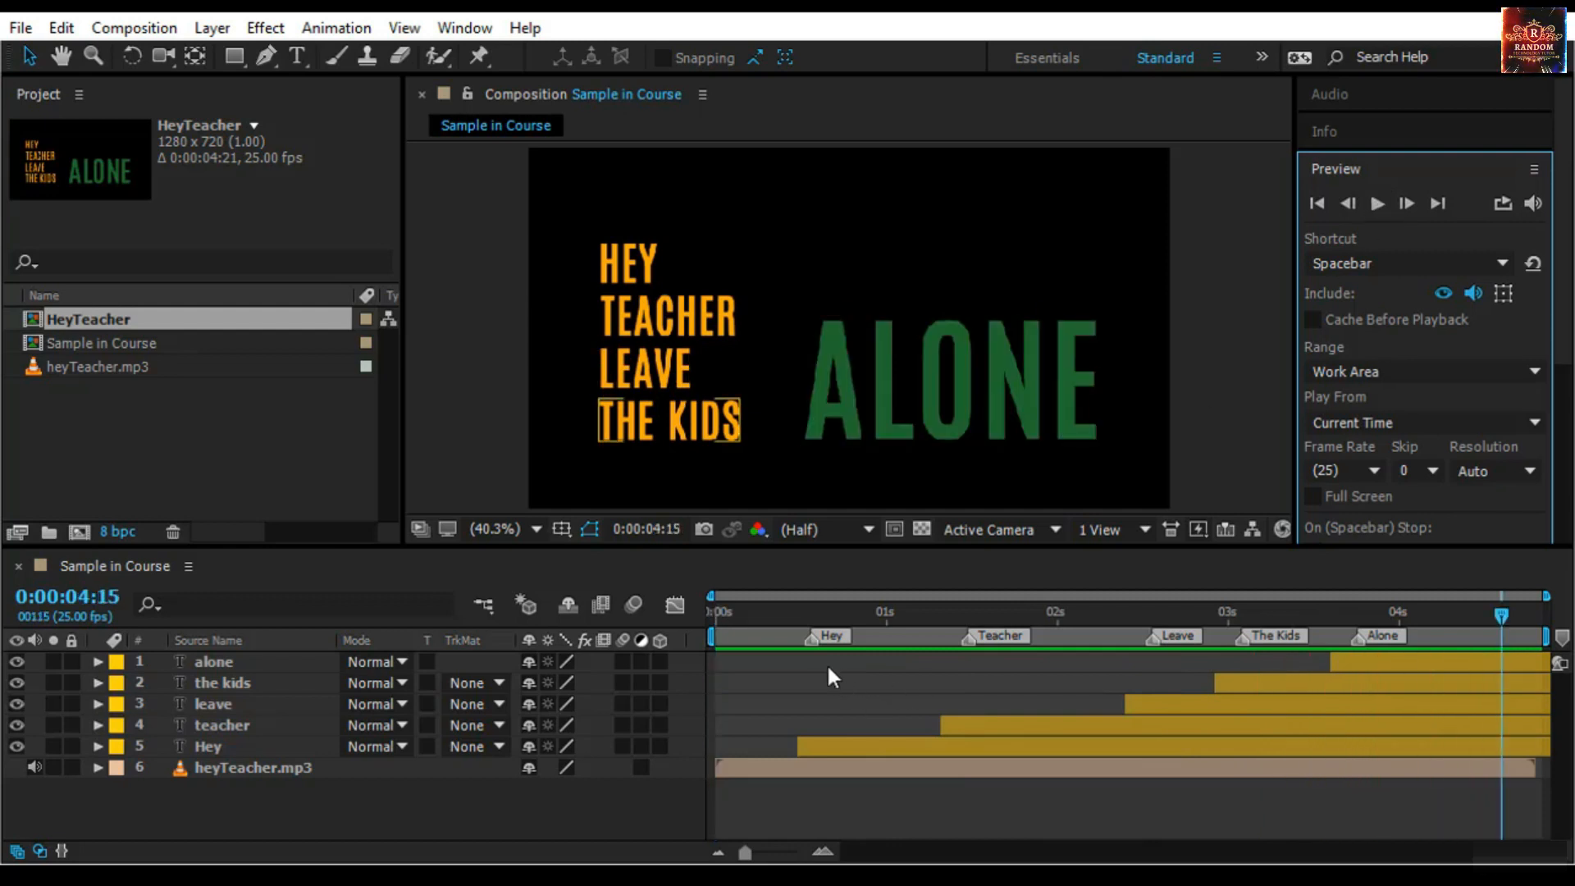
pyautogui.moveTo(731, 608); pyautogui.dragTo(587, 775)
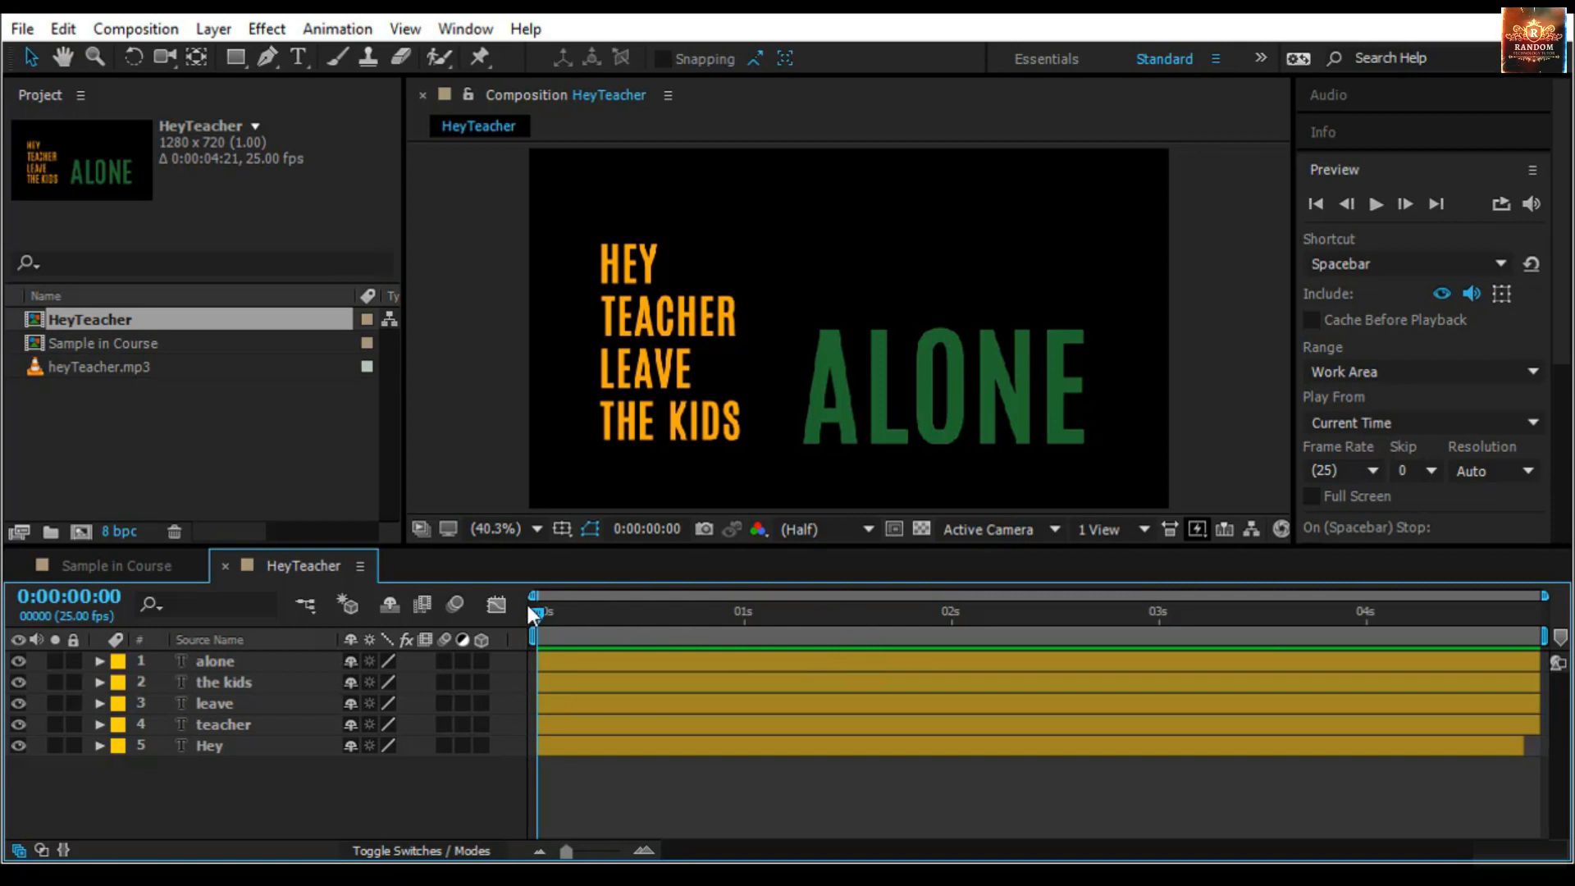
pyautogui.press('space')
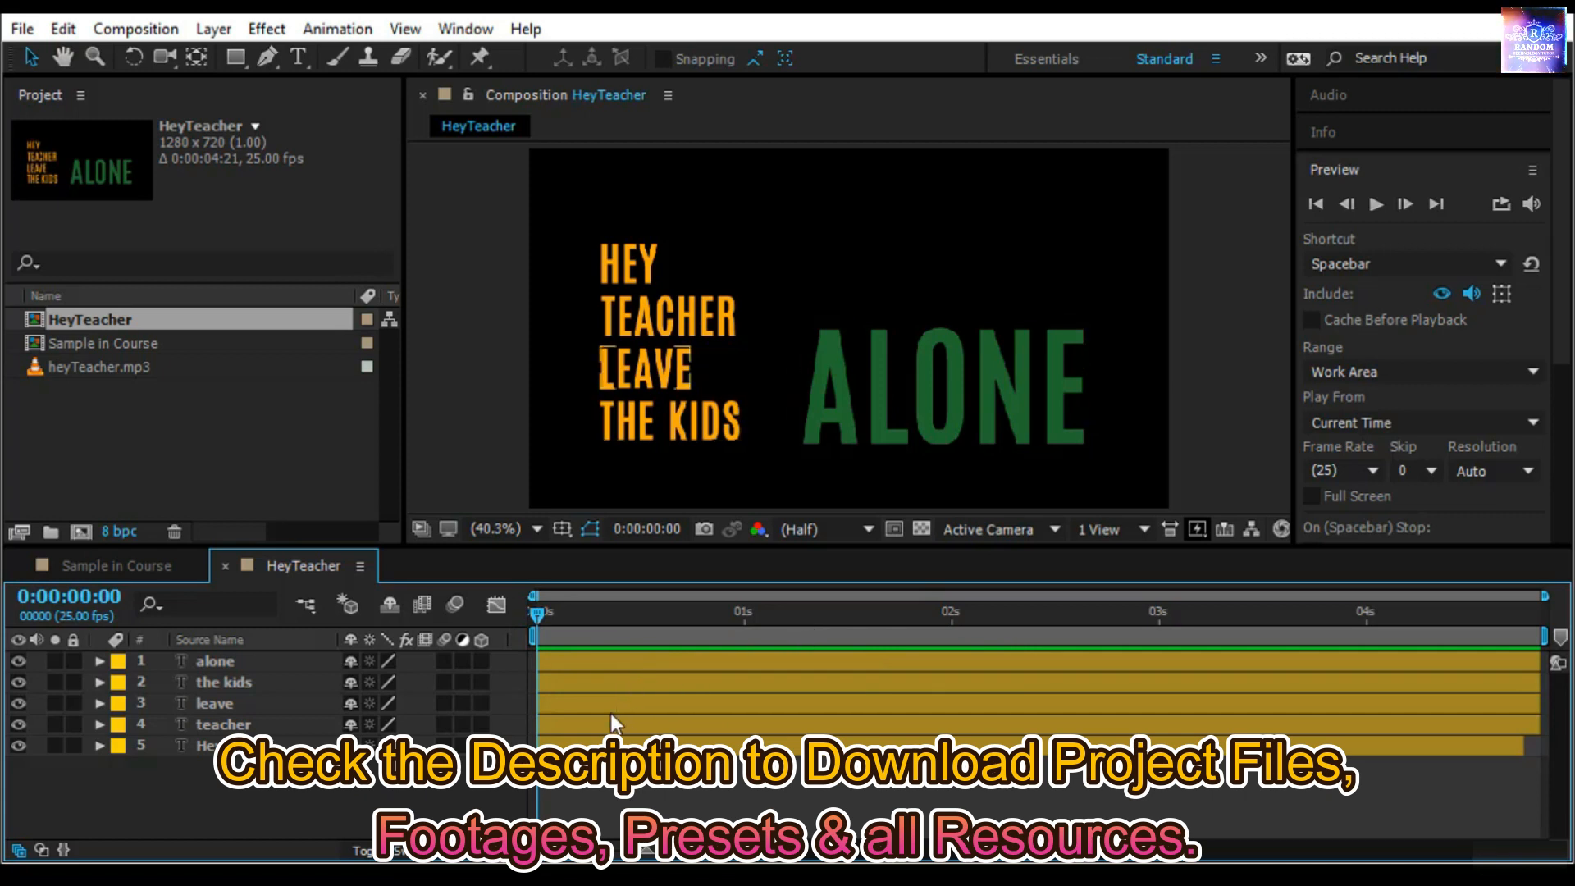
pyautogui.click(588, 702)
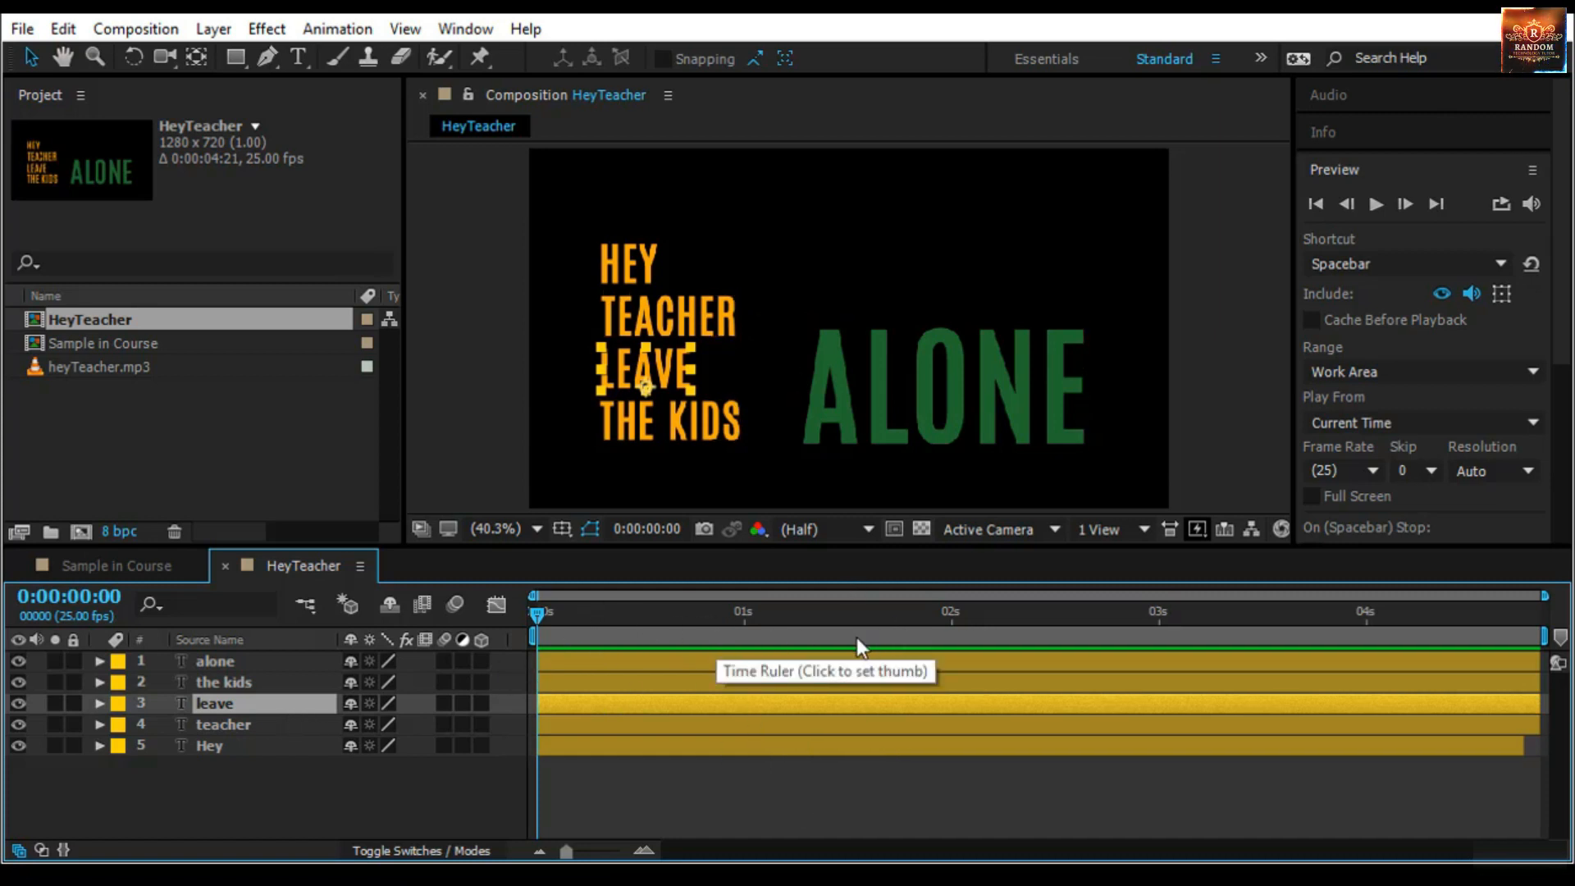
pyautogui.hotkey('ctrl', 'shift', 'a')
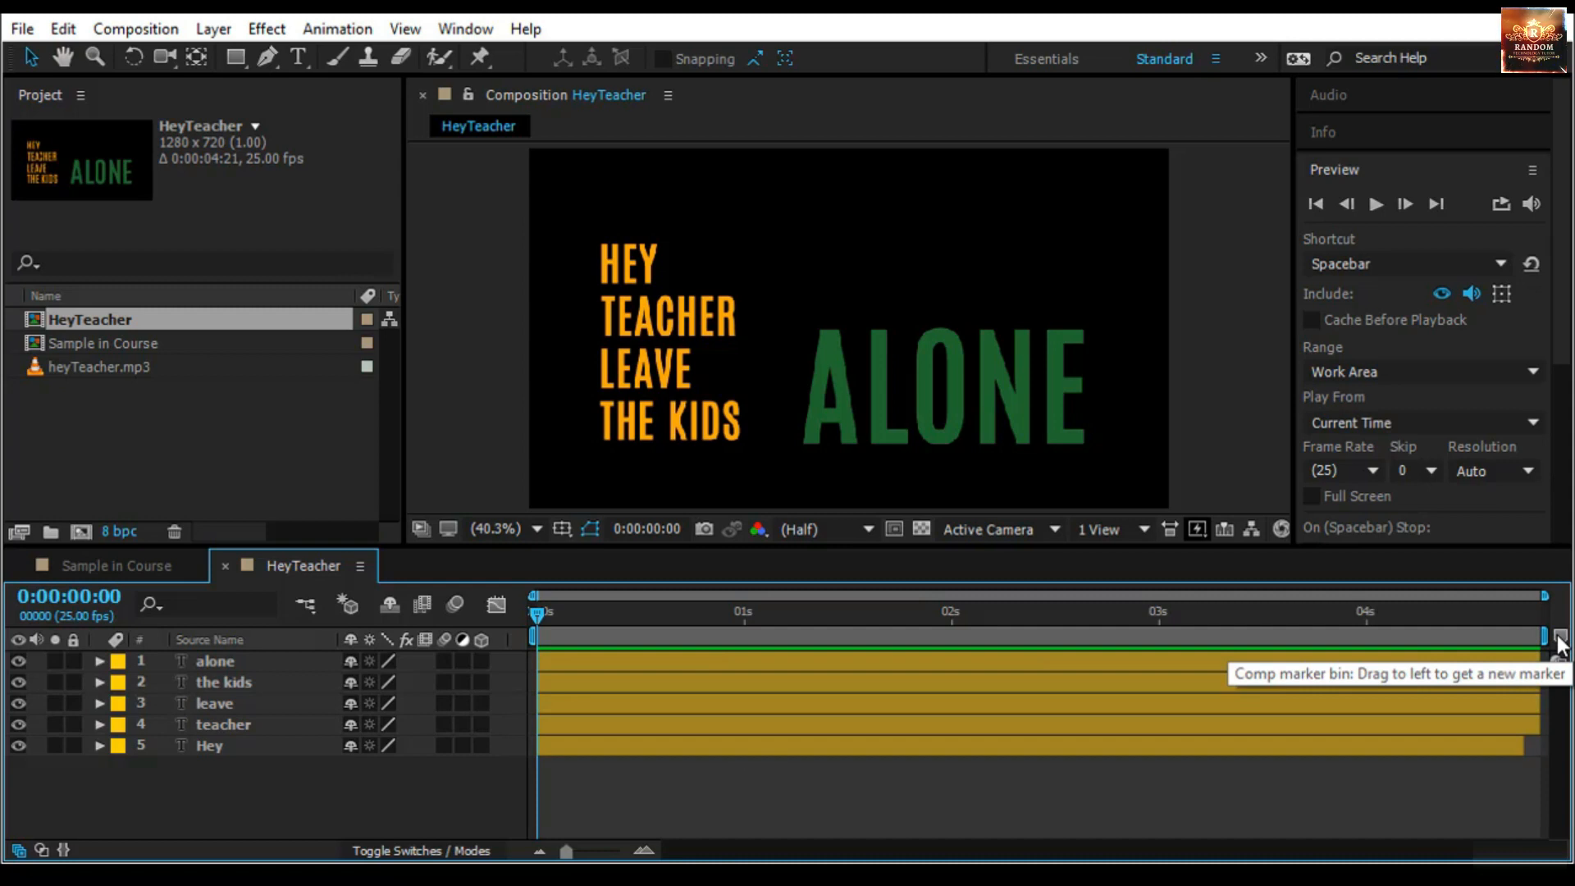
# Add five composition markers to the HeyTeacher timeline at about 1, 1.5, 2.2, 2.7 and 3.3 seconds
pyautogui.moveTo(1558, 638)
pyautogui.mouseDown()
pyautogui.moveTo(609, 638)
pyautogui.moveTo(755, 643)
pyautogui.mouseUp()
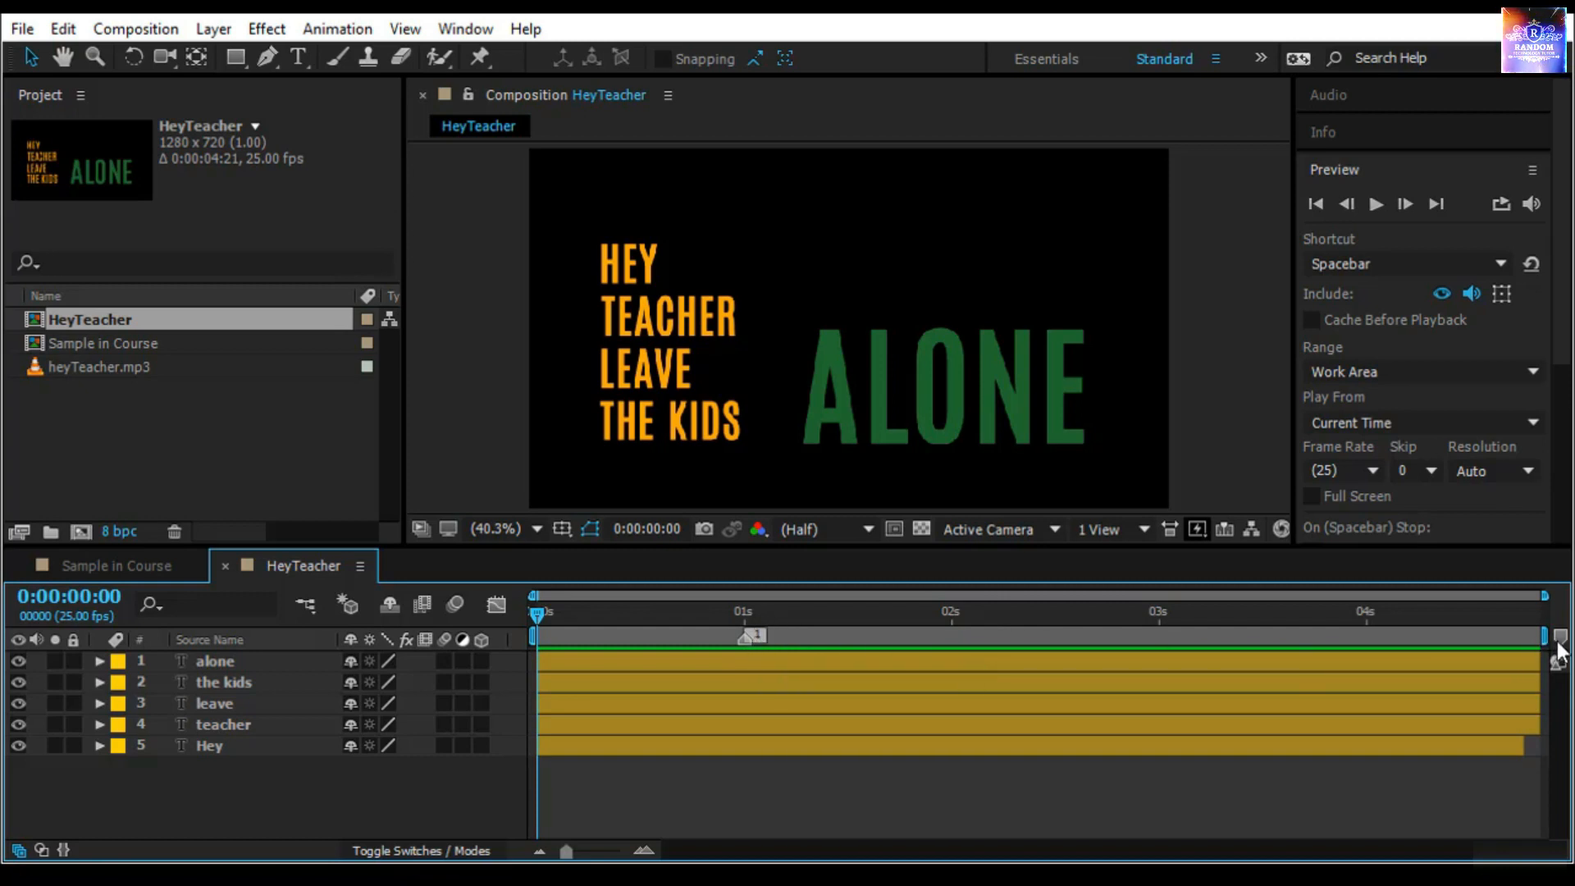
pyautogui.moveTo(1500, 656)
pyautogui.mouseDown()
pyautogui.moveTo(1042, 651)
pyautogui.moveTo(847, 671)
pyautogui.mouseUp()
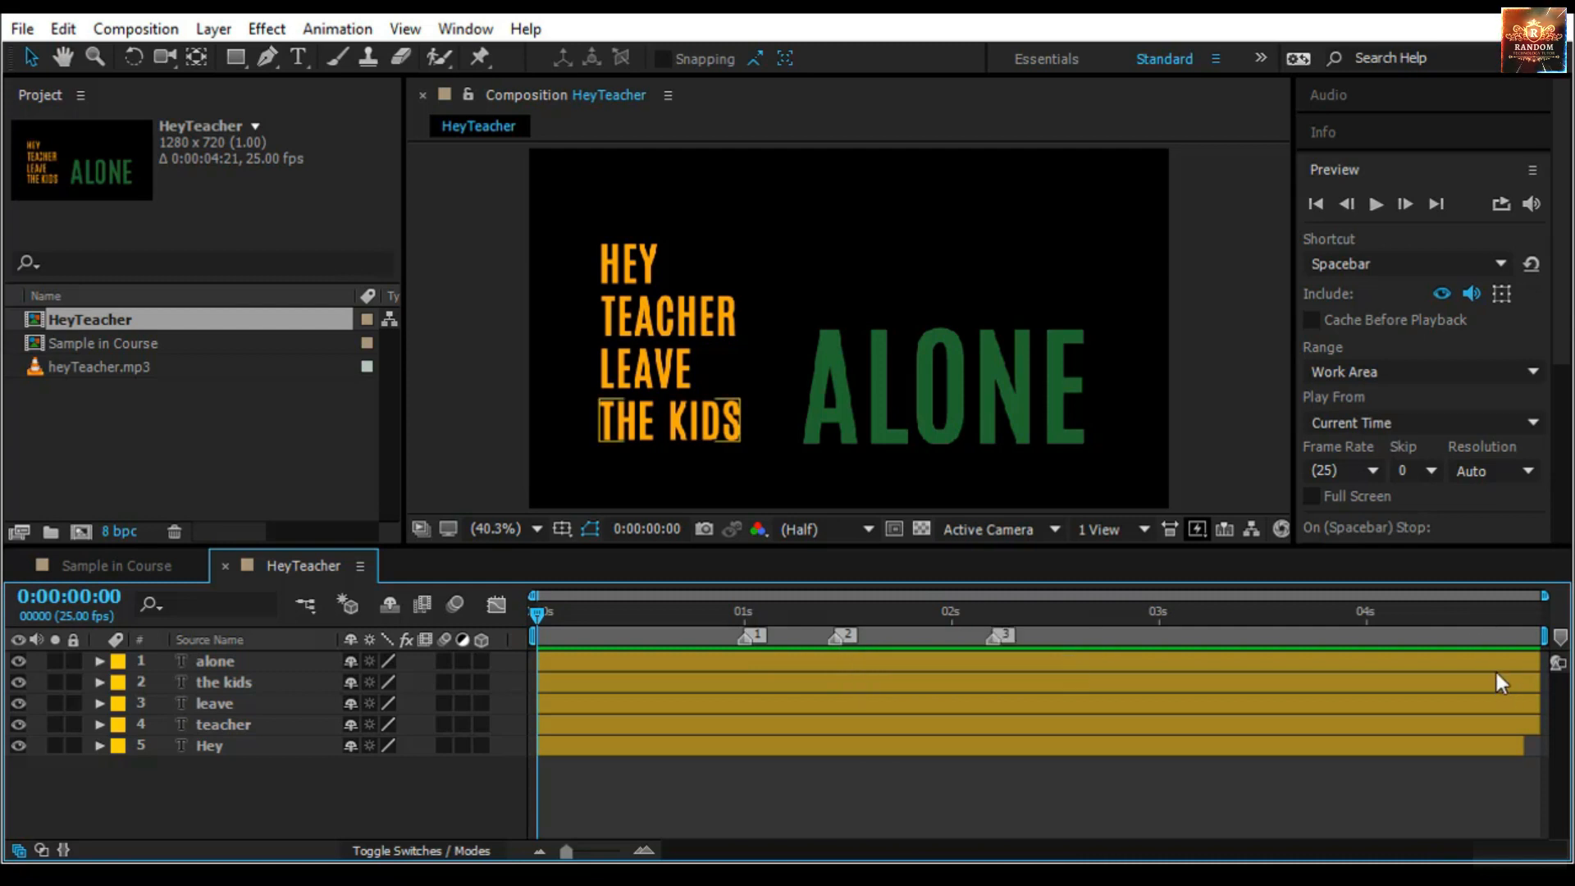
pyautogui.moveTo(1561, 638); pyautogui.dragTo(1098, 658)
pyautogui.moveTo(1560, 637); pyautogui.dragTo(1266, 640)
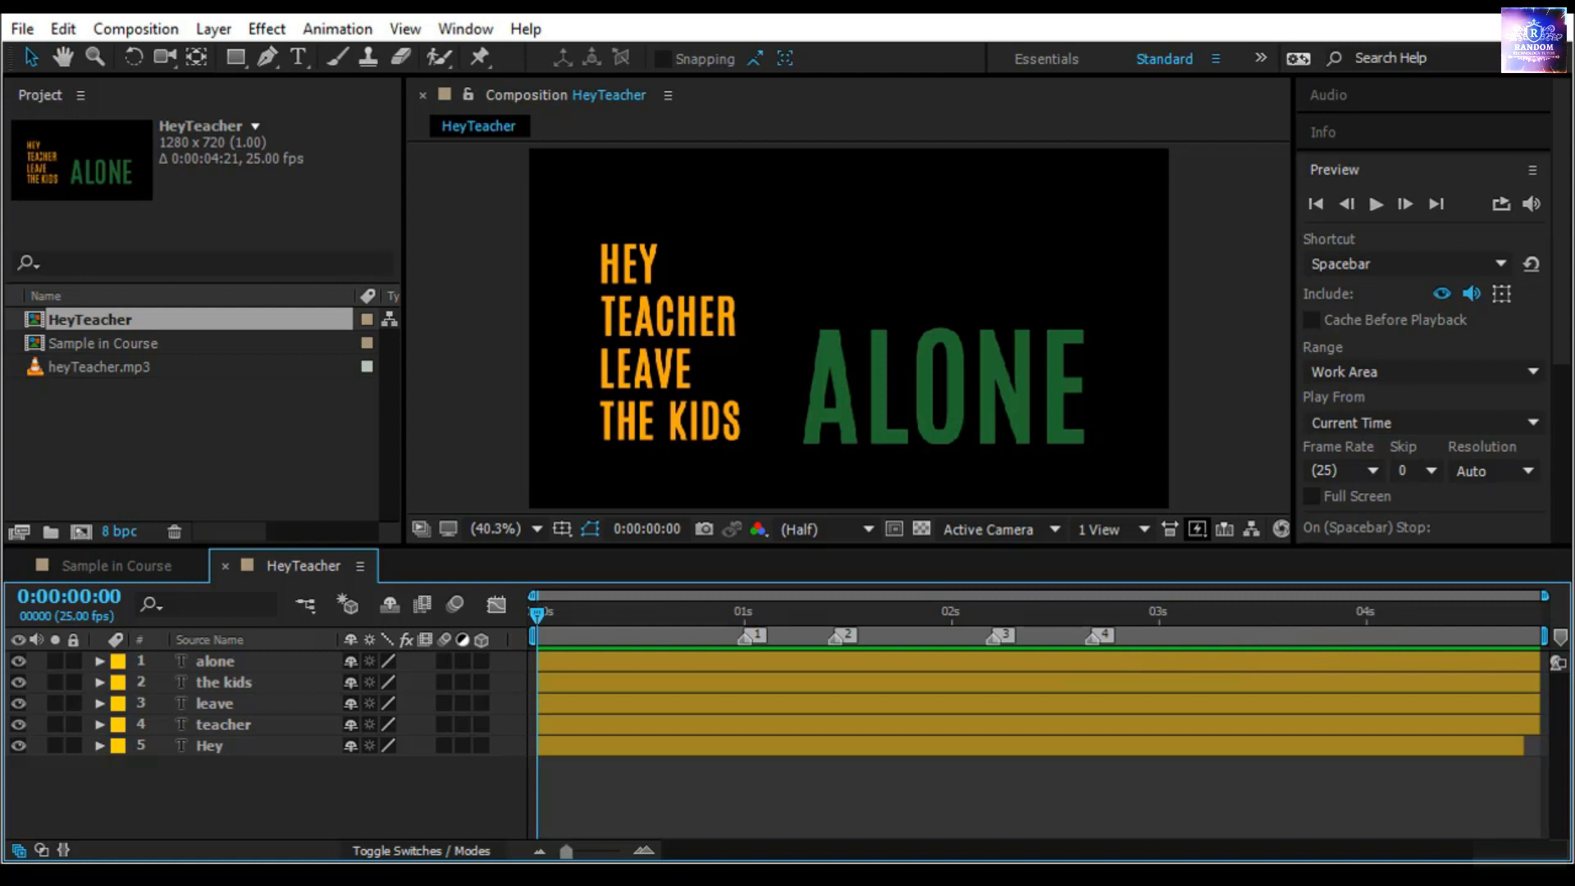
pyautogui.moveTo(1561, 638); pyautogui.dragTo(1222, 642)
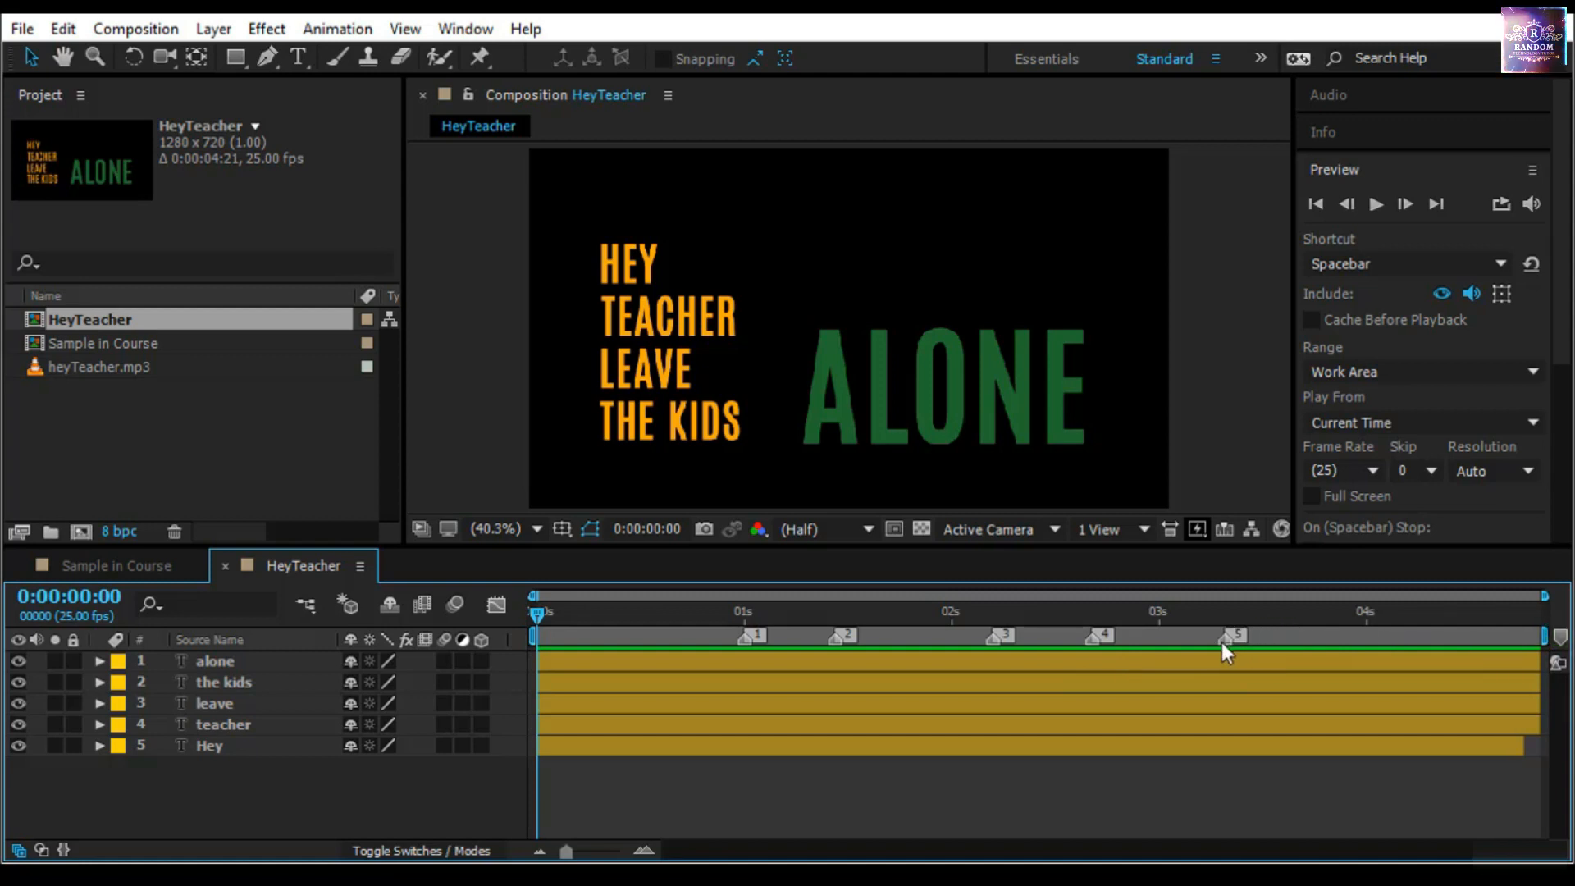
# Delete composition markers 1 and 2, and add two replacement markers at 1 second and about 1.5 seconds
pyautogui.keyDown('ctrl'); pyautogui.click(752, 640); pyautogui.keyUp('ctrl')
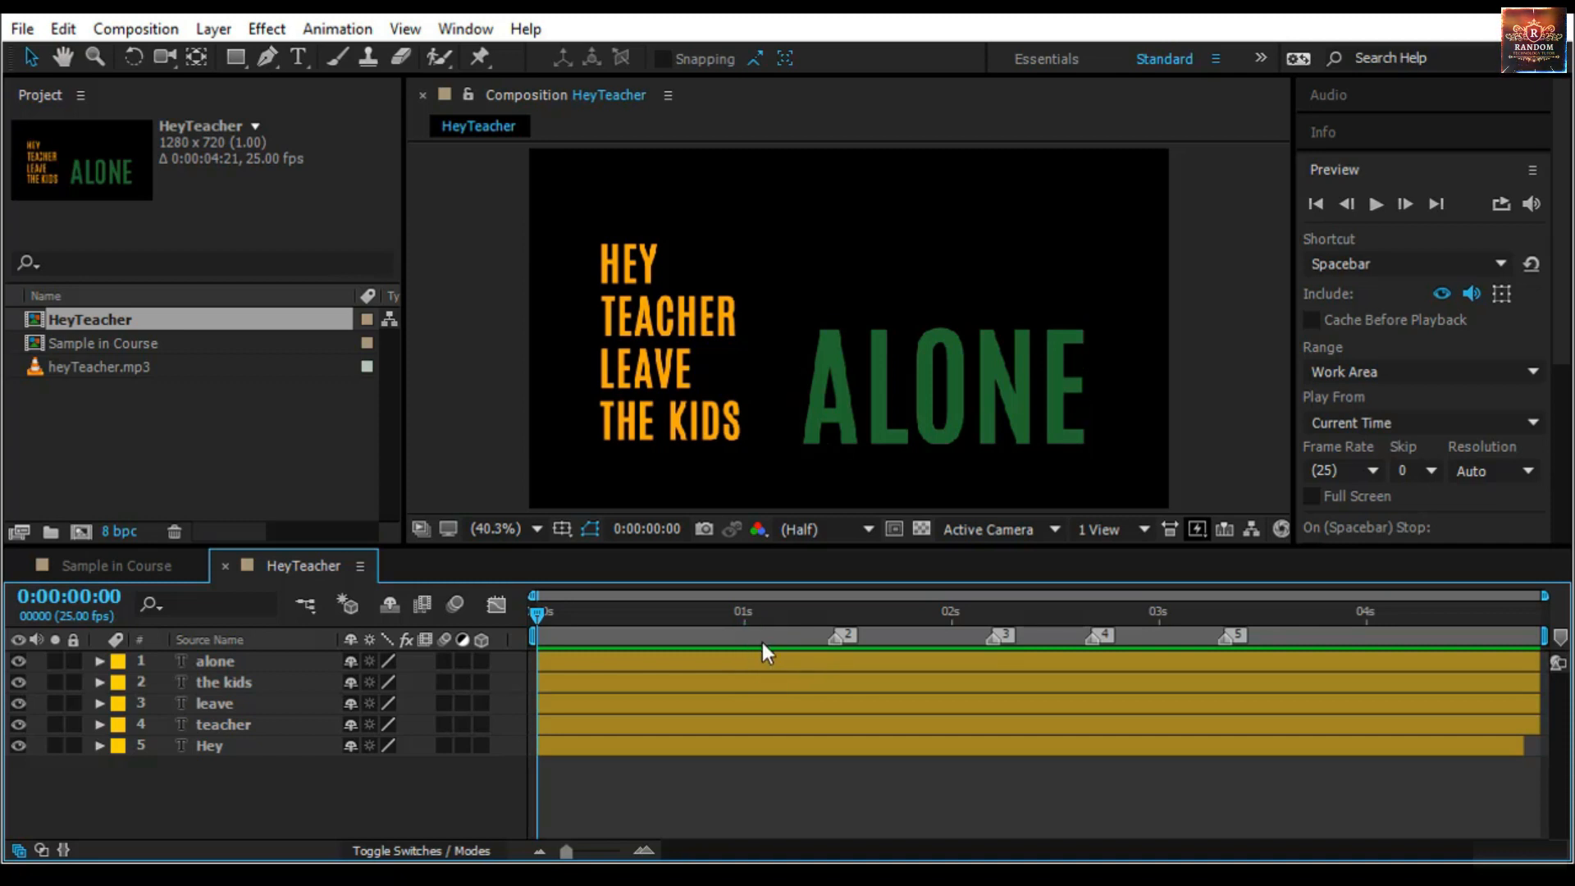
pyautogui.keyDown('ctrl'); pyautogui.click(839, 640); pyautogui.keyUp('ctrl')
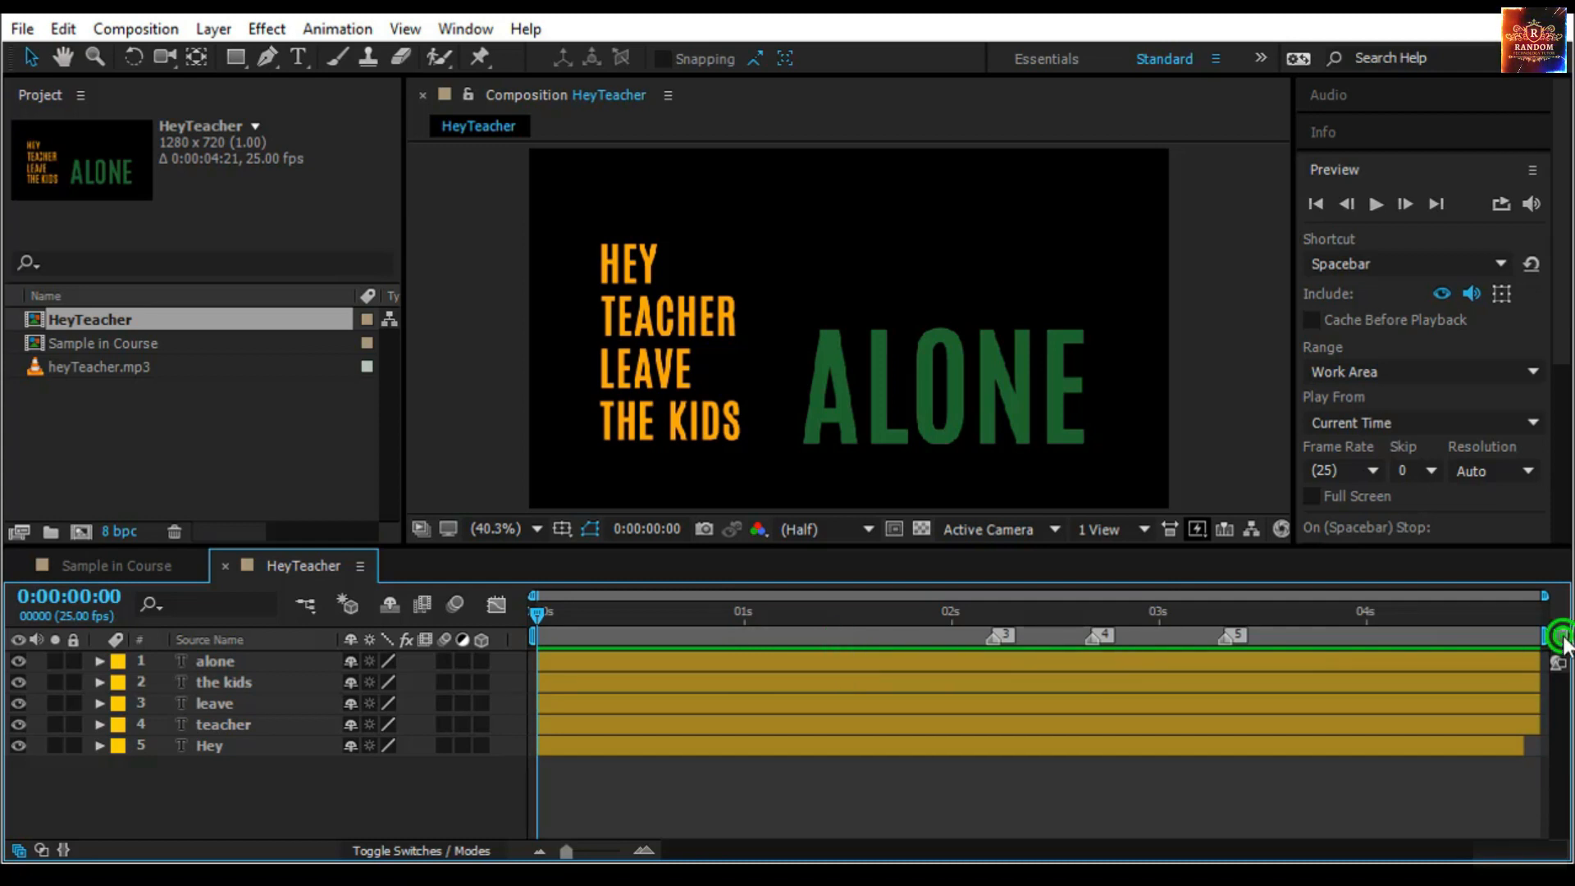
pyautogui.moveTo(1561, 639); pyautogui.dragTo(780, 653)
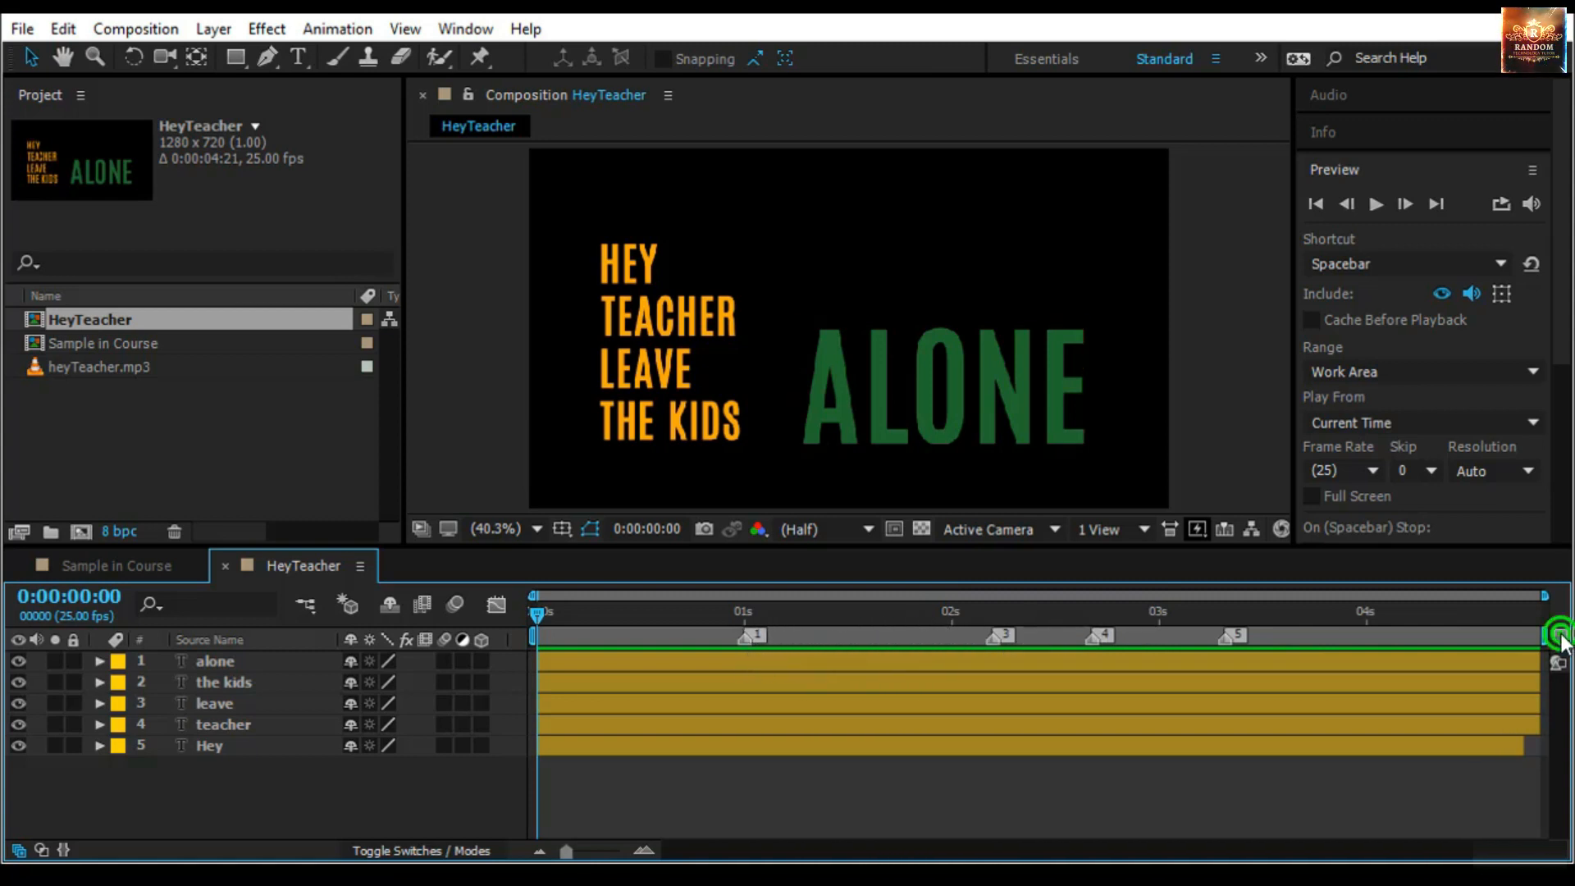
pyautogui.moveTo(1561, 639); pyautogui.dragTo(847, 647)
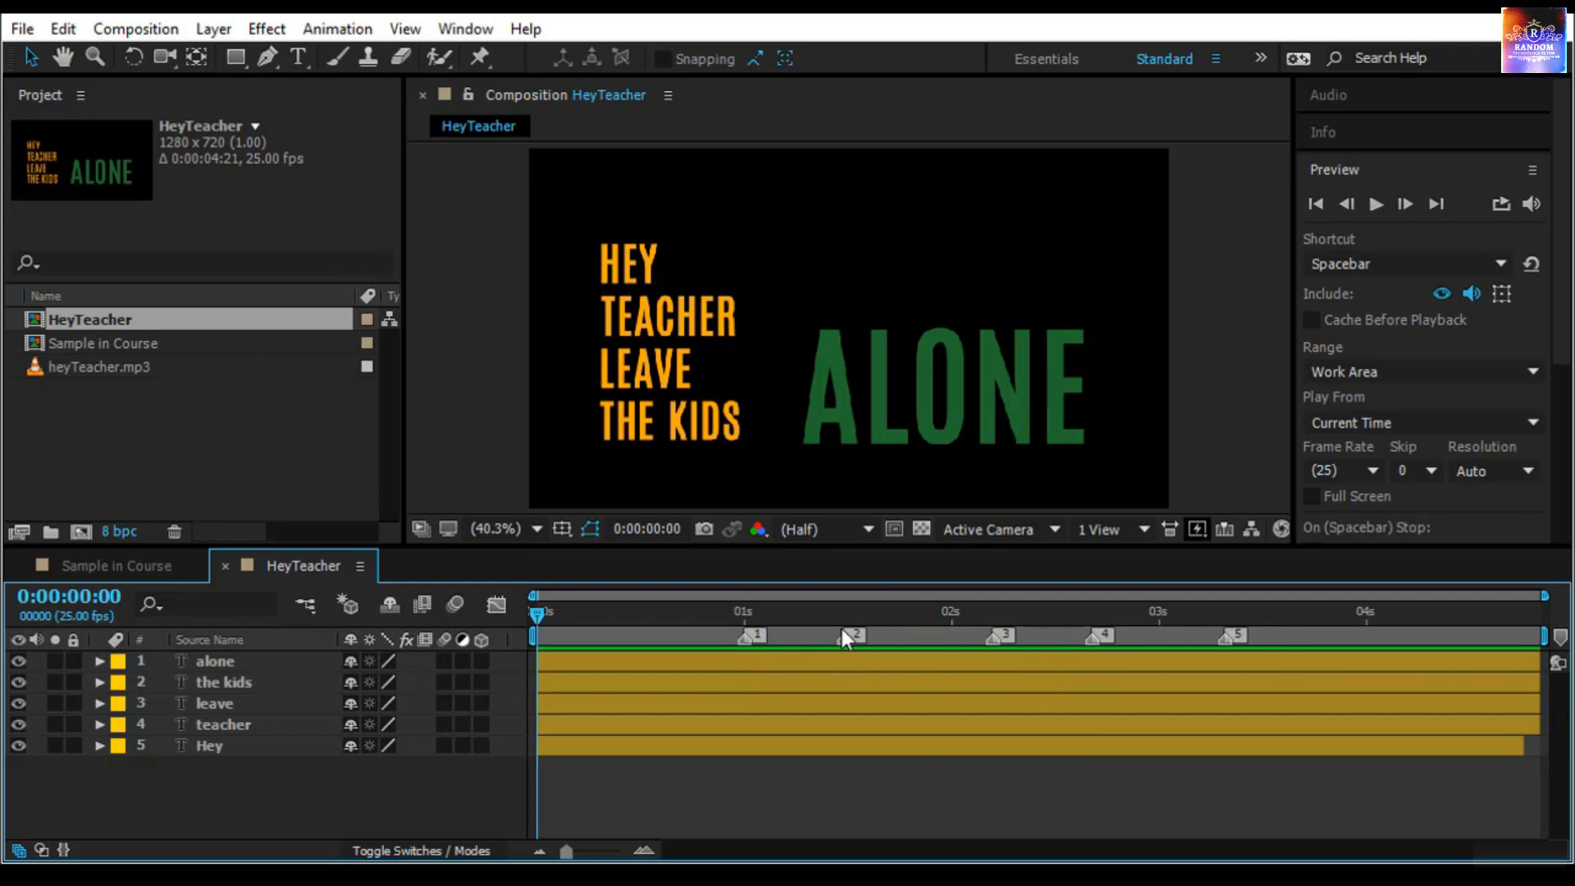
# Move the playhead to the exact time of marker 1 and to that of marker 3 with Go To Marker Time
pyautogui.rightClick(746, 639)
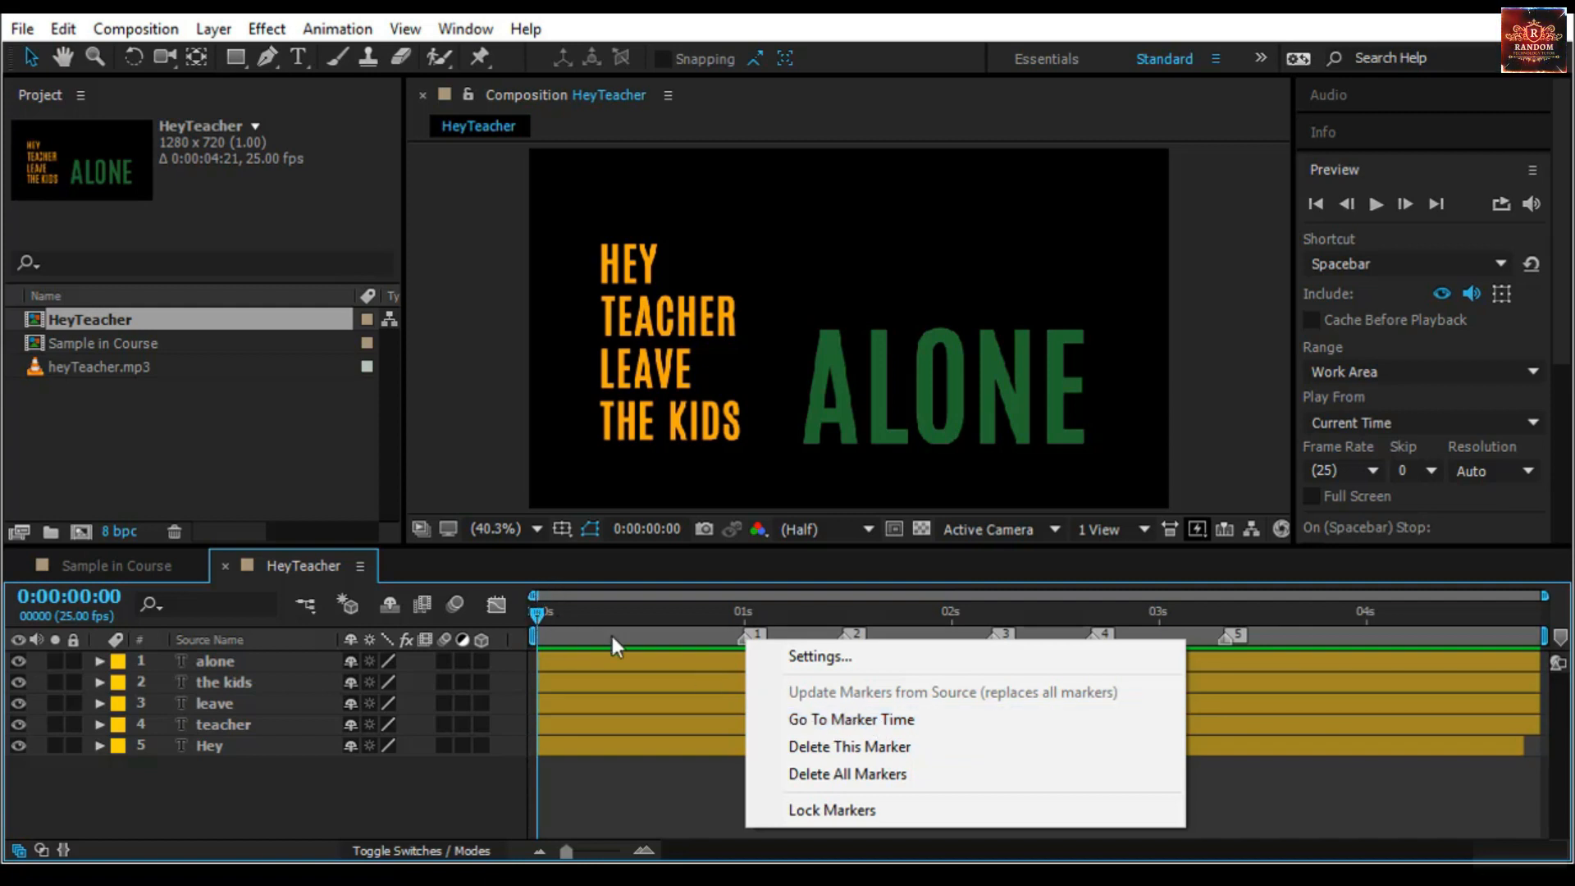
pyautogui.click(796, 719)
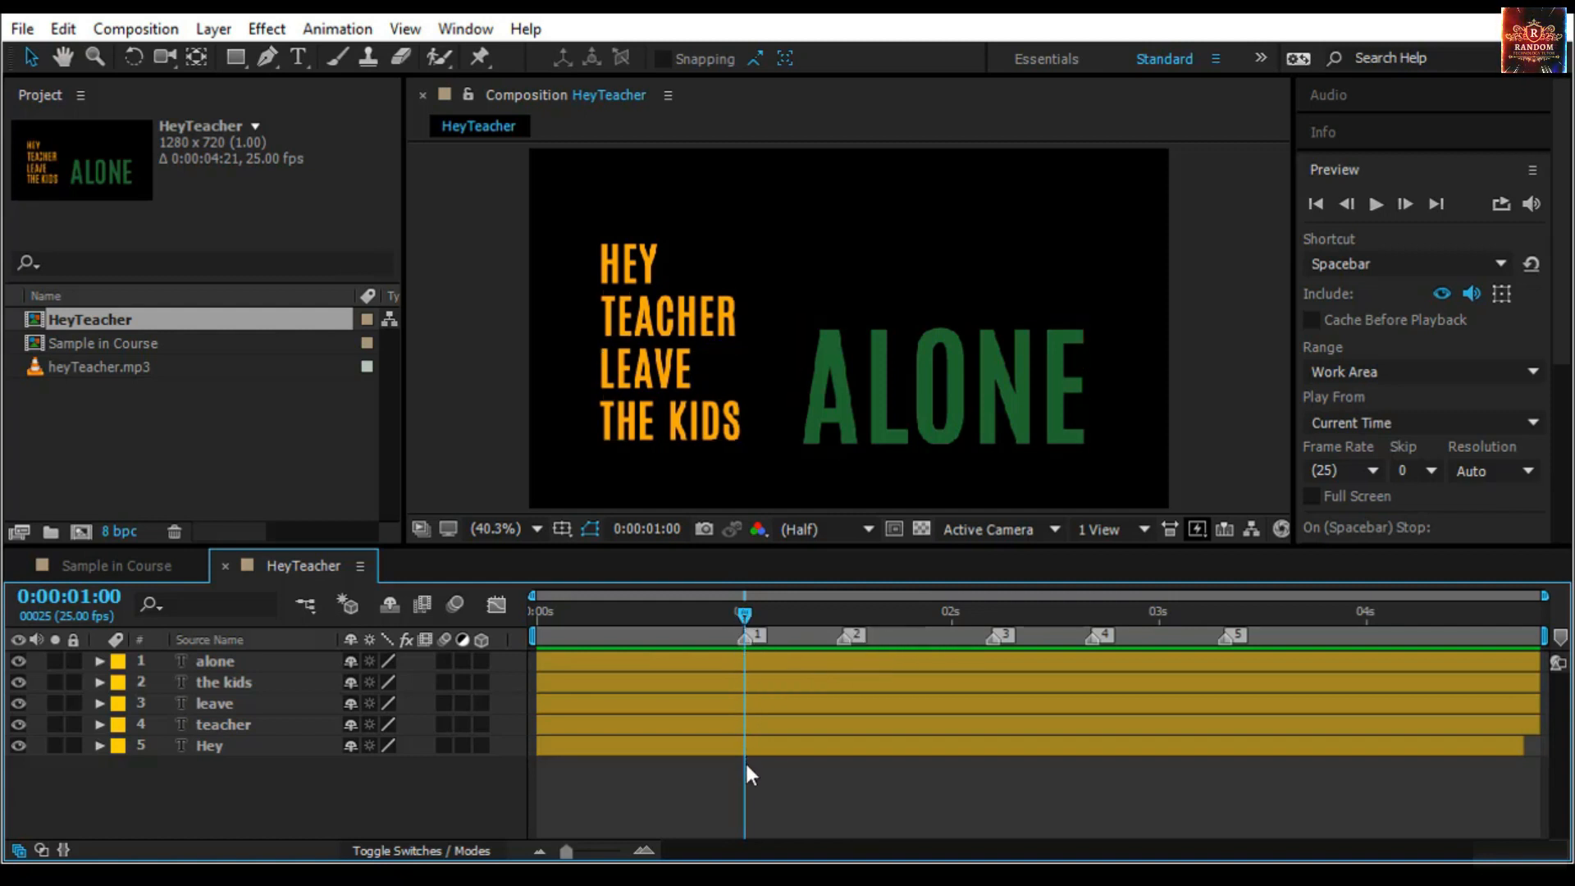
pyautogui.moveTo(592, 850); pyautogui.dragTo(620, 851)
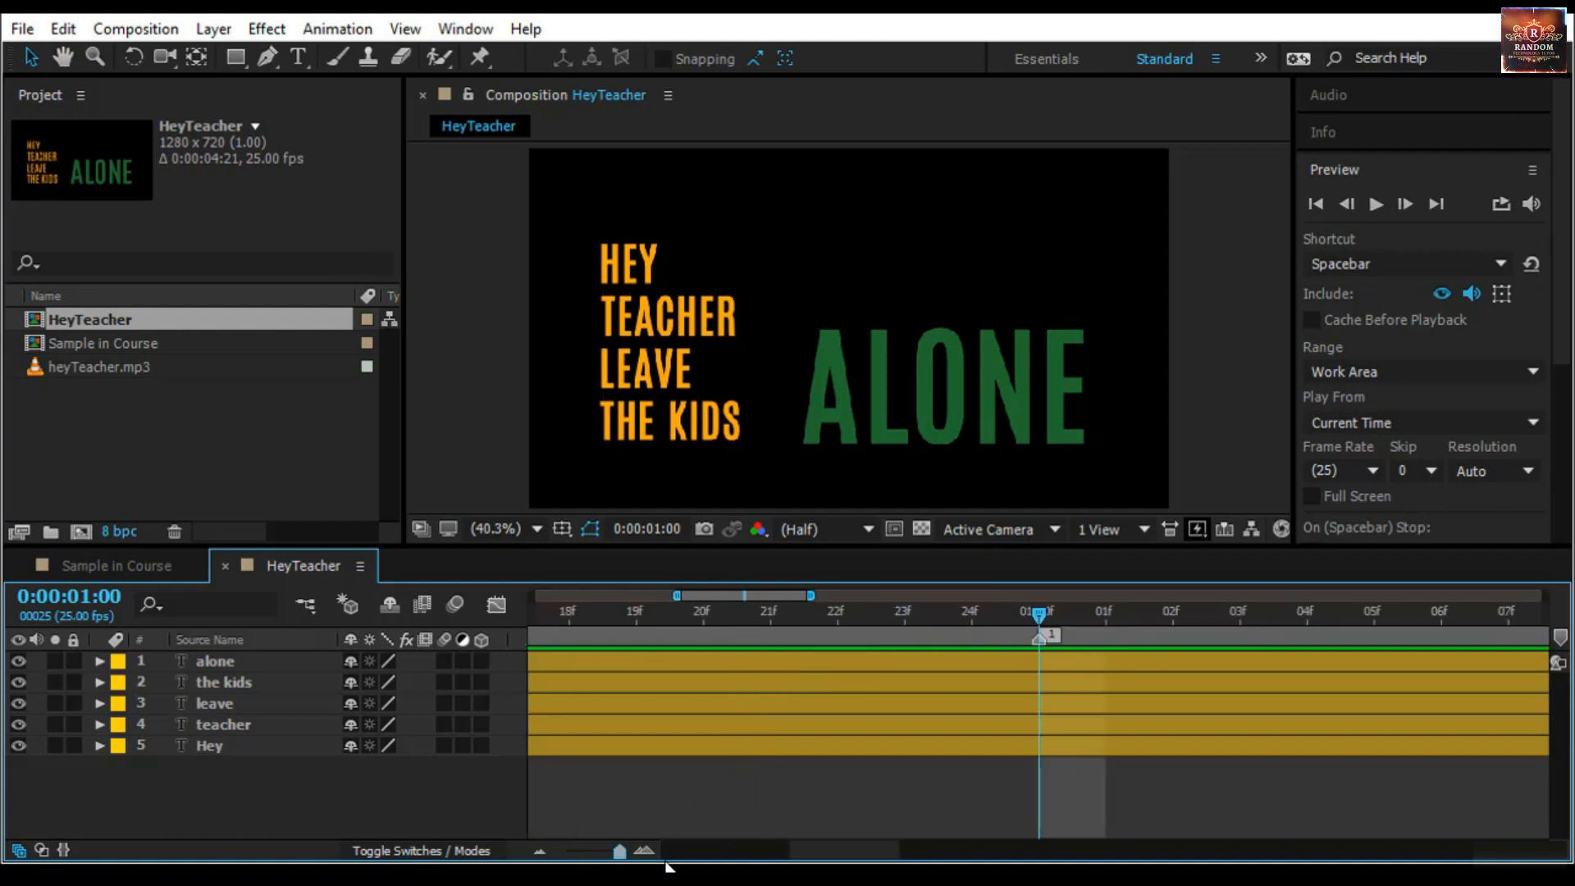
pyautogui.moveTo(1038, 613); pyautogui.dragTo(1240, 614)
pyautogui.moveTo(1482, 667)
pyautogui.mouseDown()
pyautogui.moveTo(1569, 689)
pyautogui.moveTo(1569, 706)
pyautogui.moveTo(1168, 752)
pyautogui.moveTo(710, 705)
pyautogui.mouseUp()
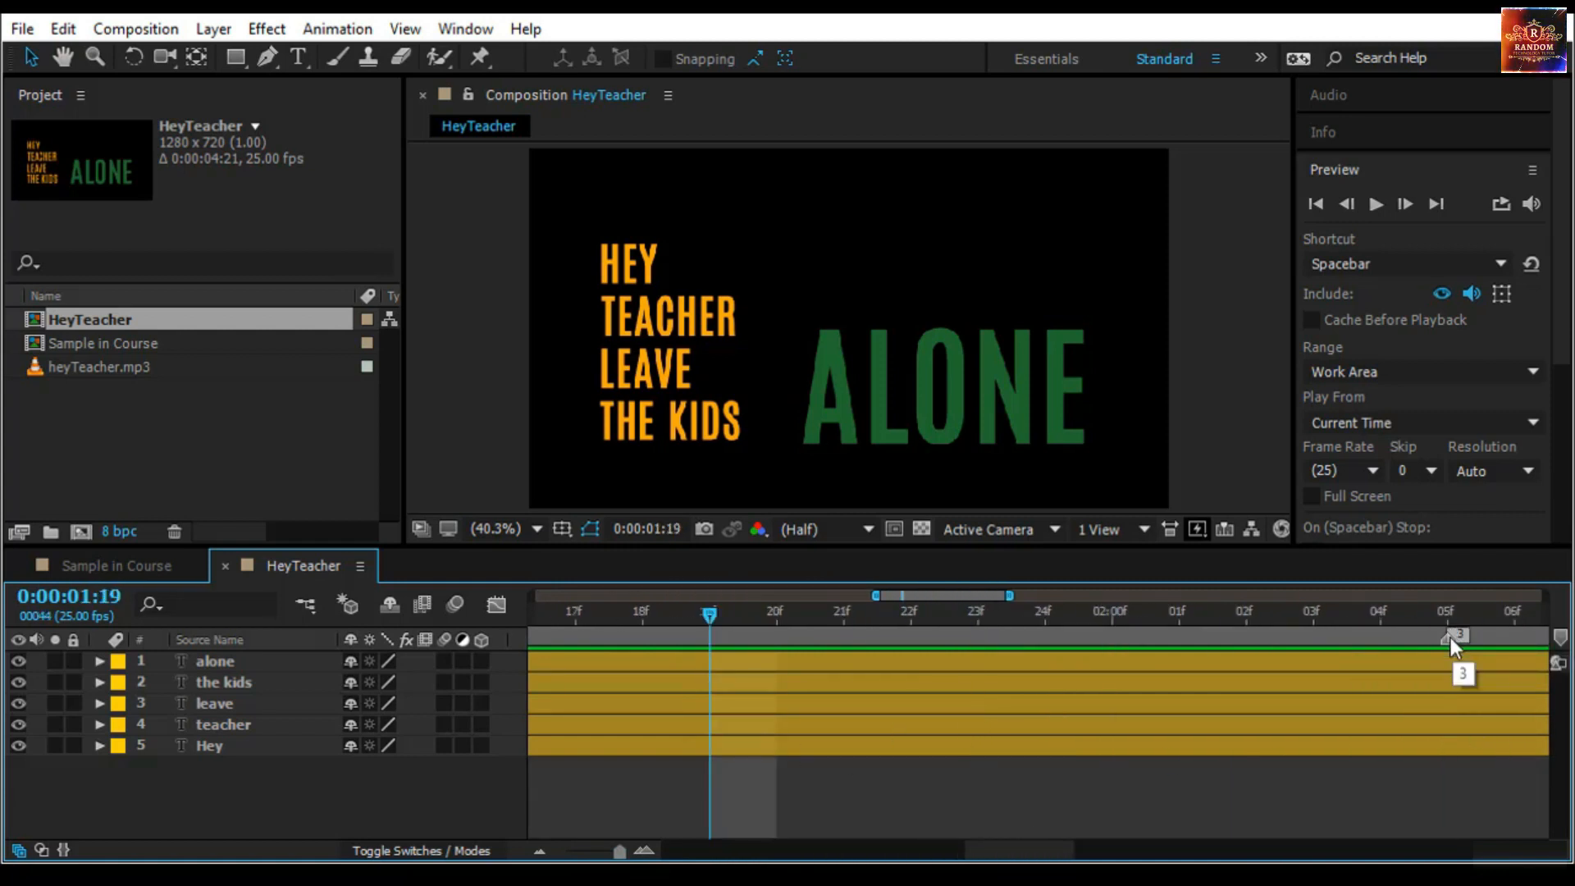
pyautogui.rightClick(1451, 639)
pyautogui.press('Escape')
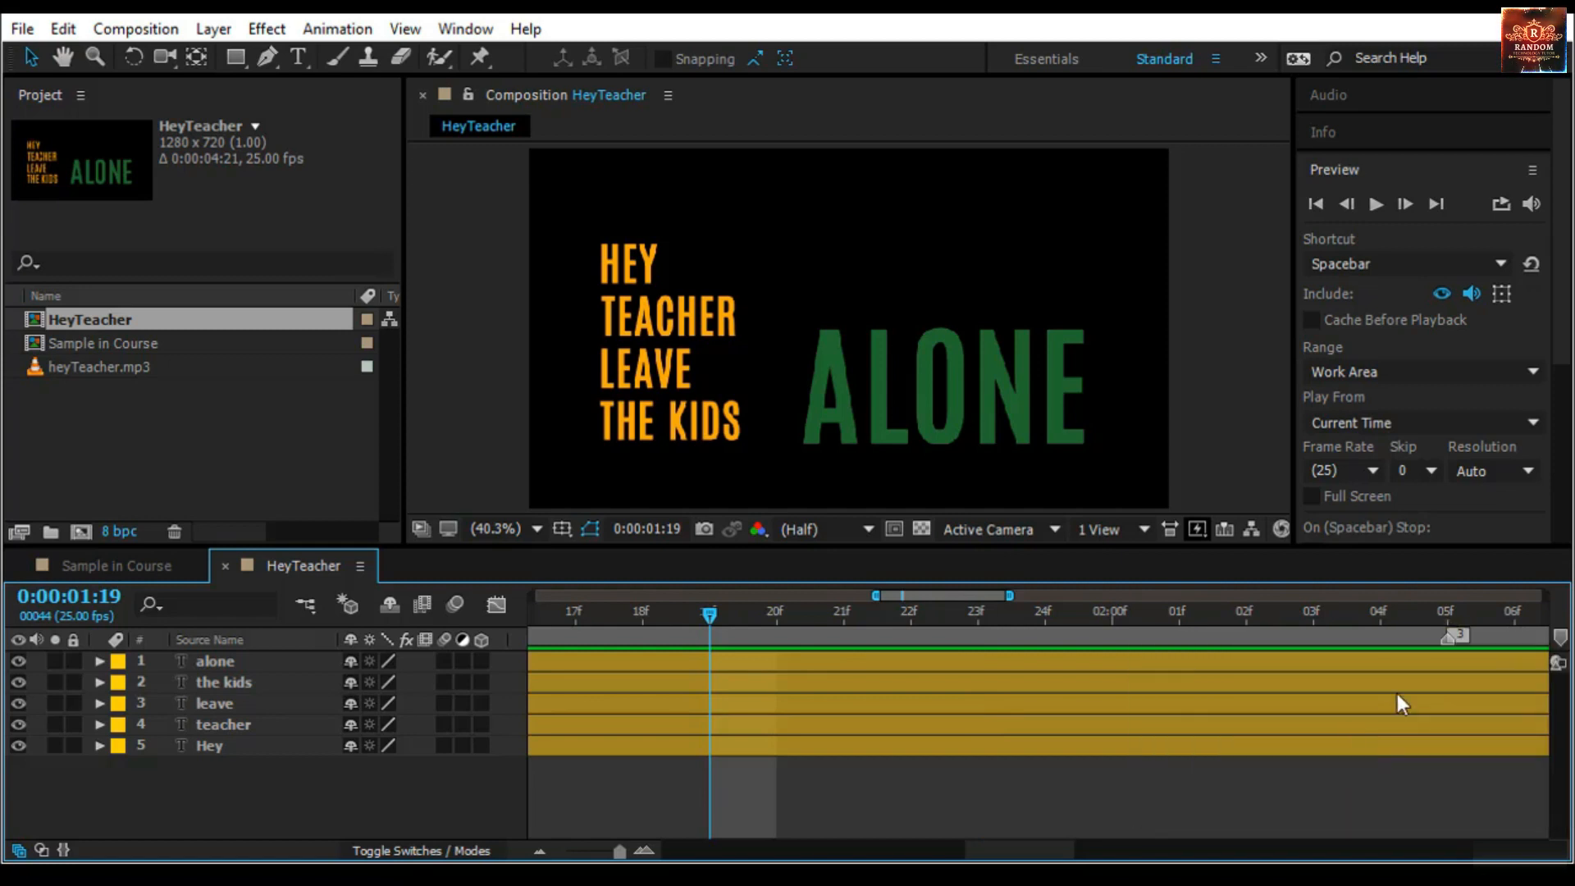
pyautogui.rightClick(1449, 637)
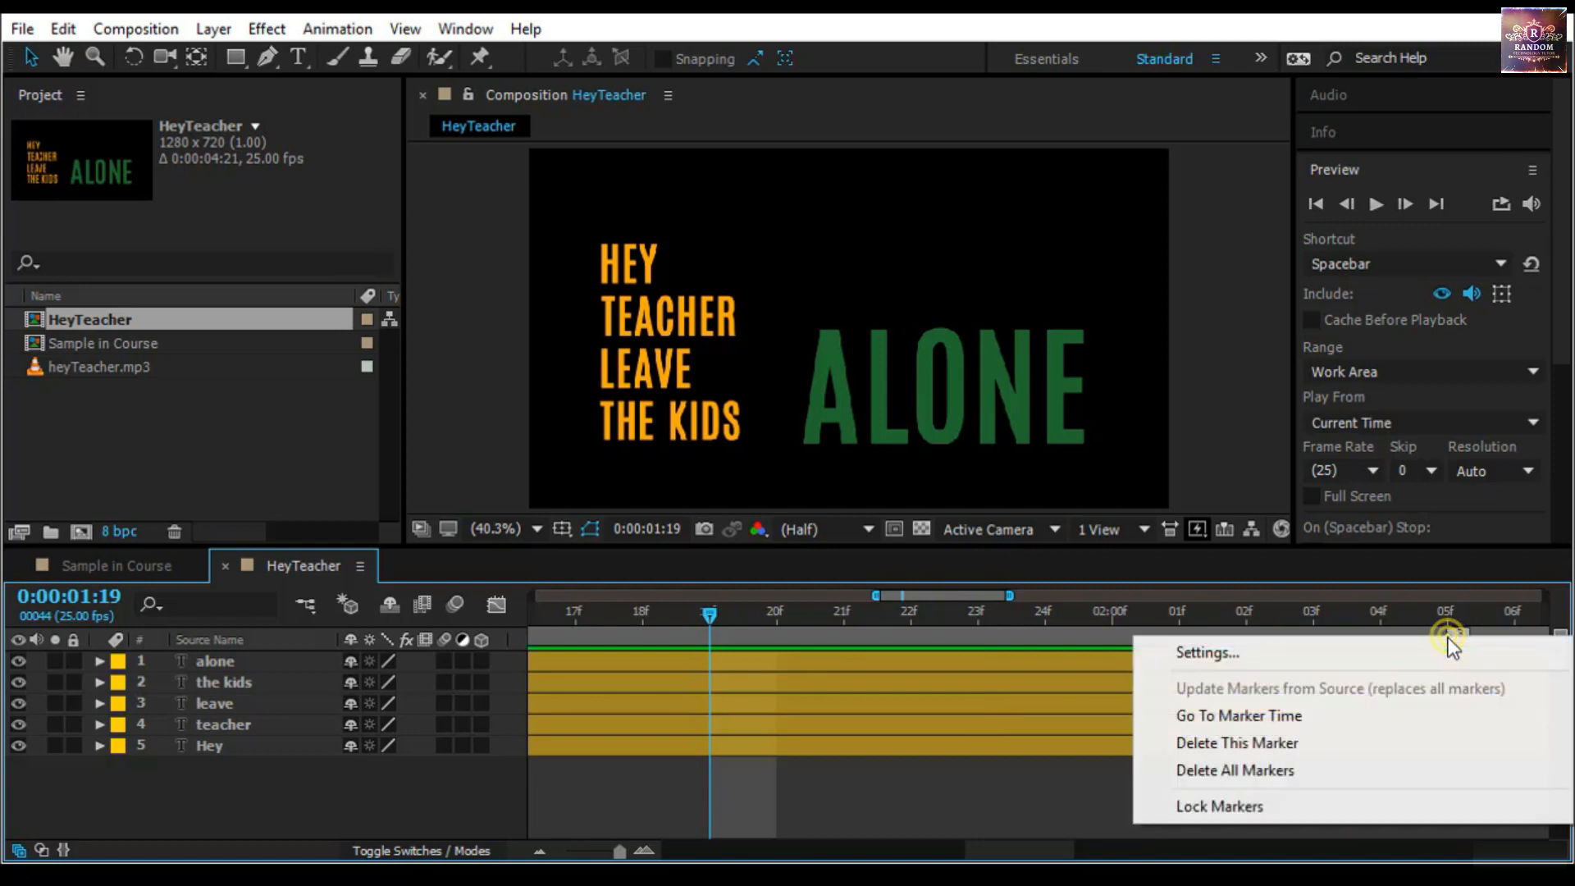
pyautogui.click(1379, 714)
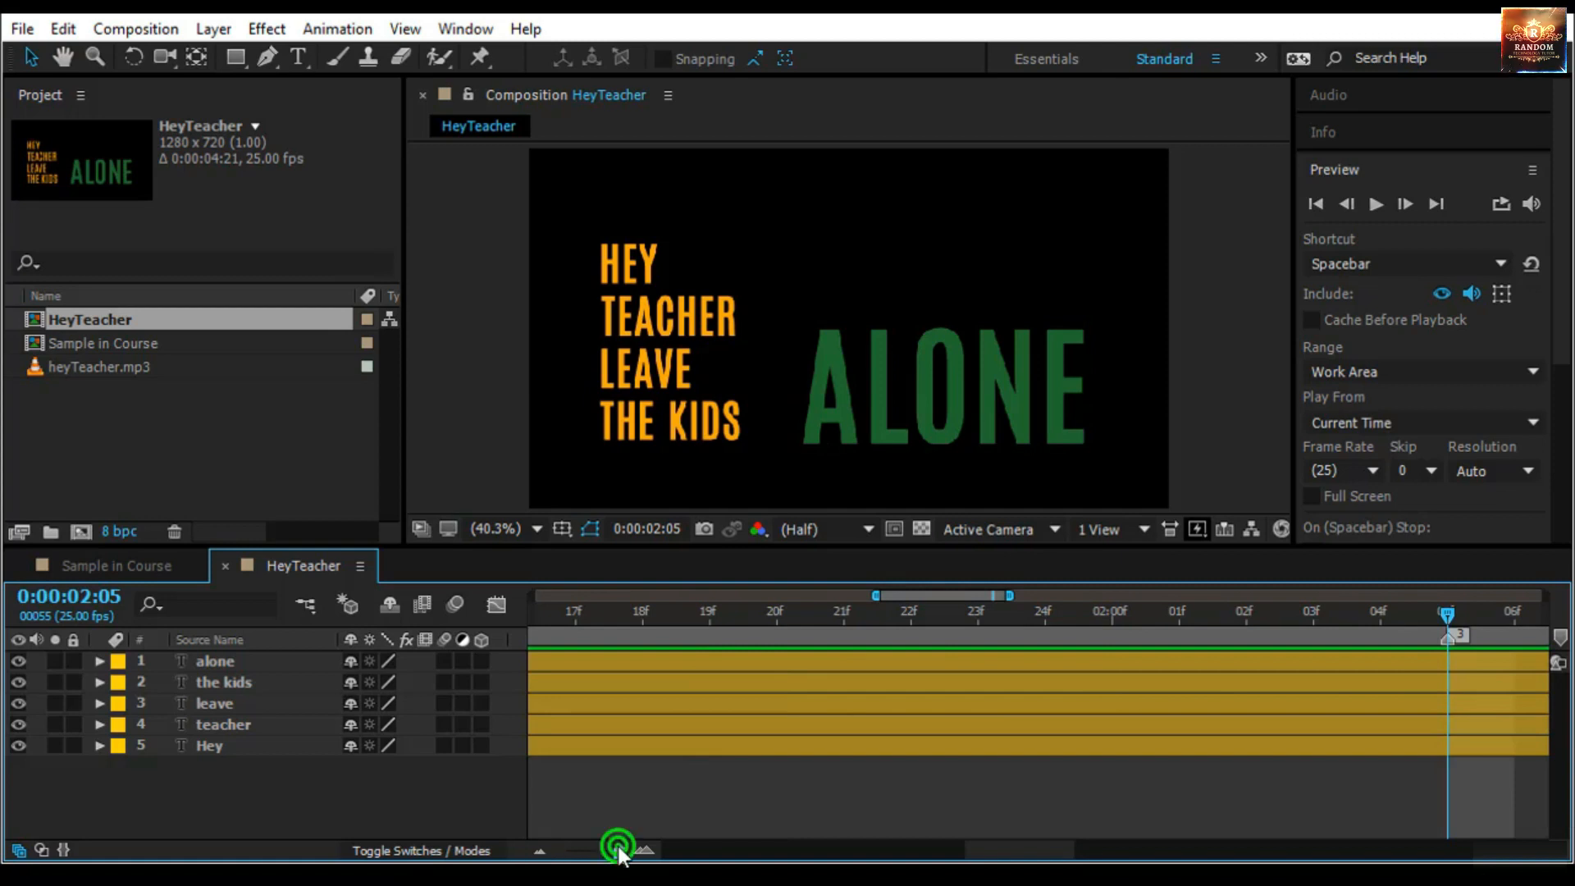
# Show the whole composition duration in the timeline and move the playhead to 0:00:00:19
pyautogui.moveTo(620, 854); pyautogui.dragTo(478, 850)
pyautogui.moveTo(990, 614)
pyautogui.mouseDown()
pyautogui.moveTo(683, 626)
pyautogui.moveTo(967, 647)
pyautogui.moveTo(962, 663)
pyautogui.mouseUp()
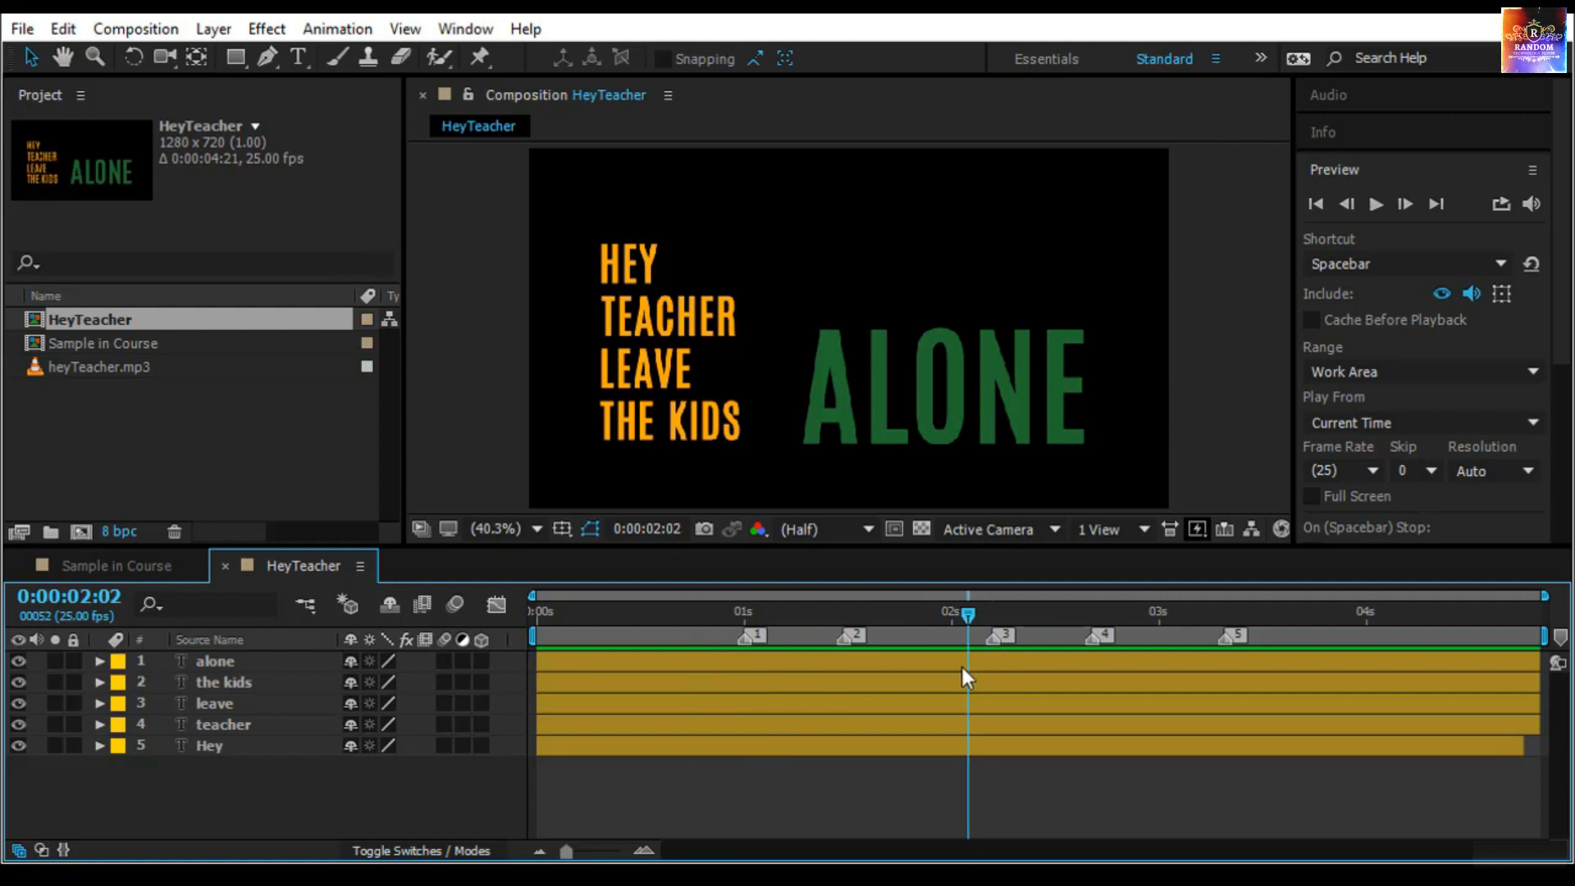
pyautogui.press('k')
pyautogui.moveTo(1137, 675)
pyautogui.mouseDown()
pyautogui.moveTo(1170, 673)
pyautogui.moveTo(696, 671)
pyautogui.mouseUp()
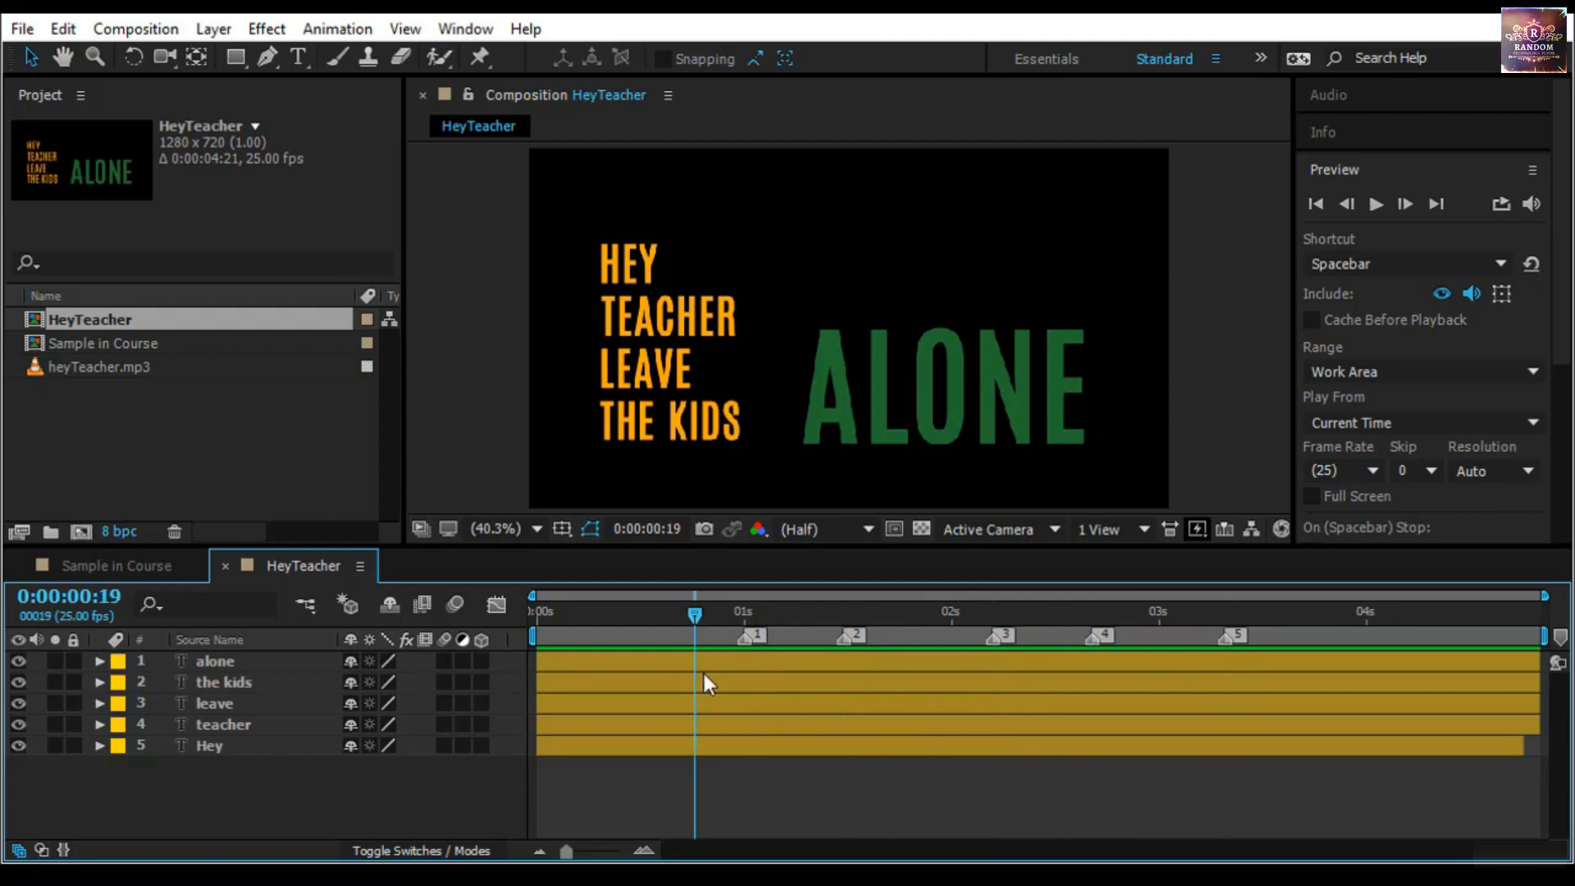
# Delete composition marker 1 with Delete This Marker and add a new marker at 1 second
pyautogui.rightClick(745, 640)
pyautogui.click(873, 748)
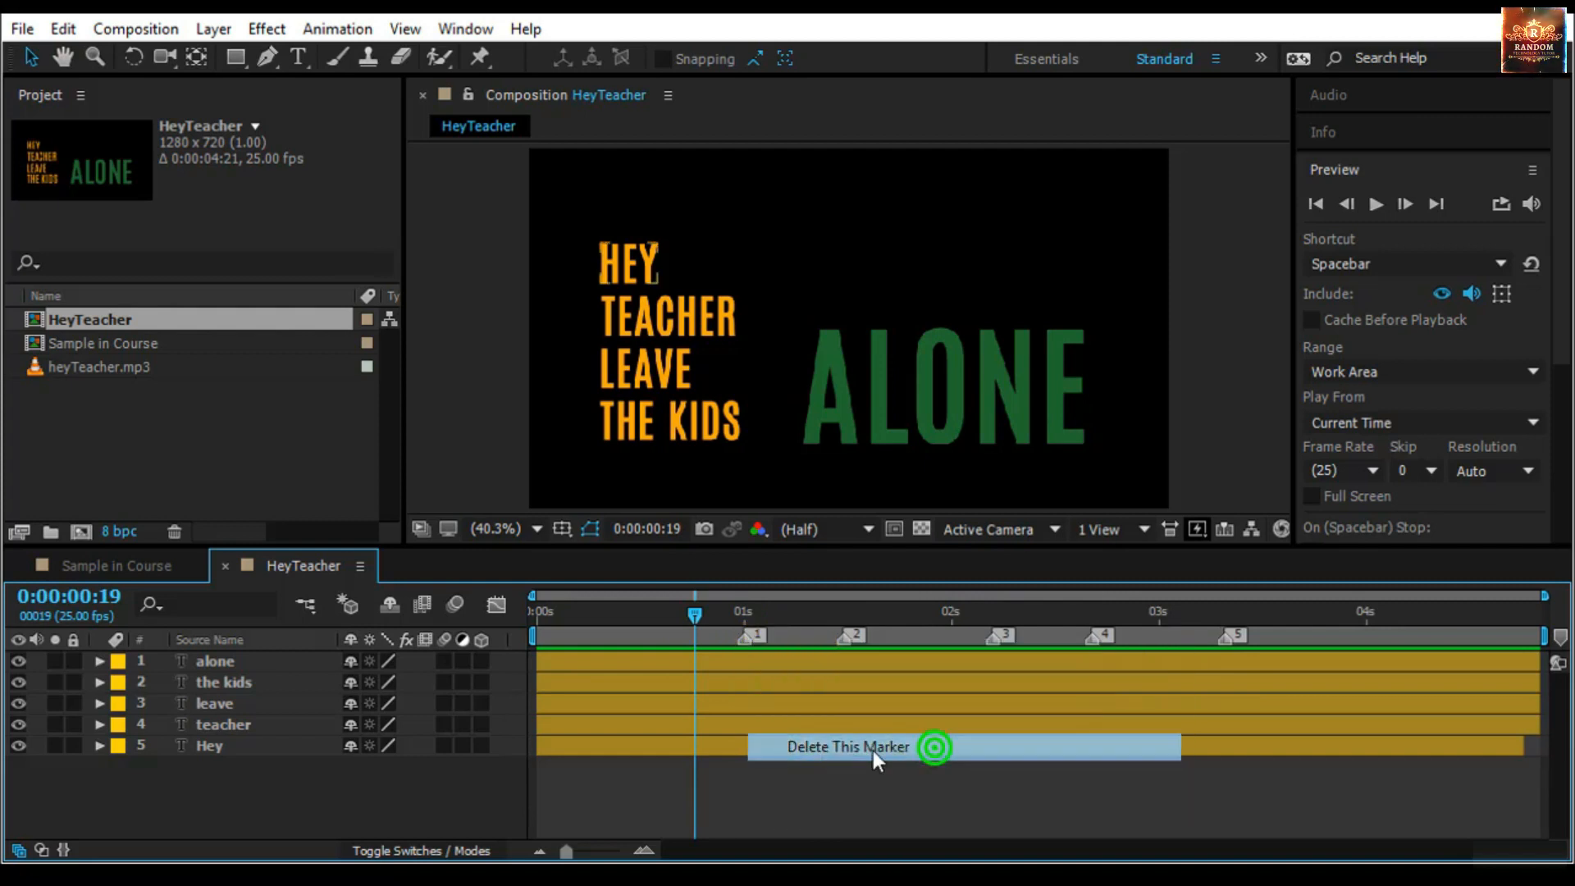
pyautogui.moveTo(1560, 639); pyautogui.dragTo(747, 633)
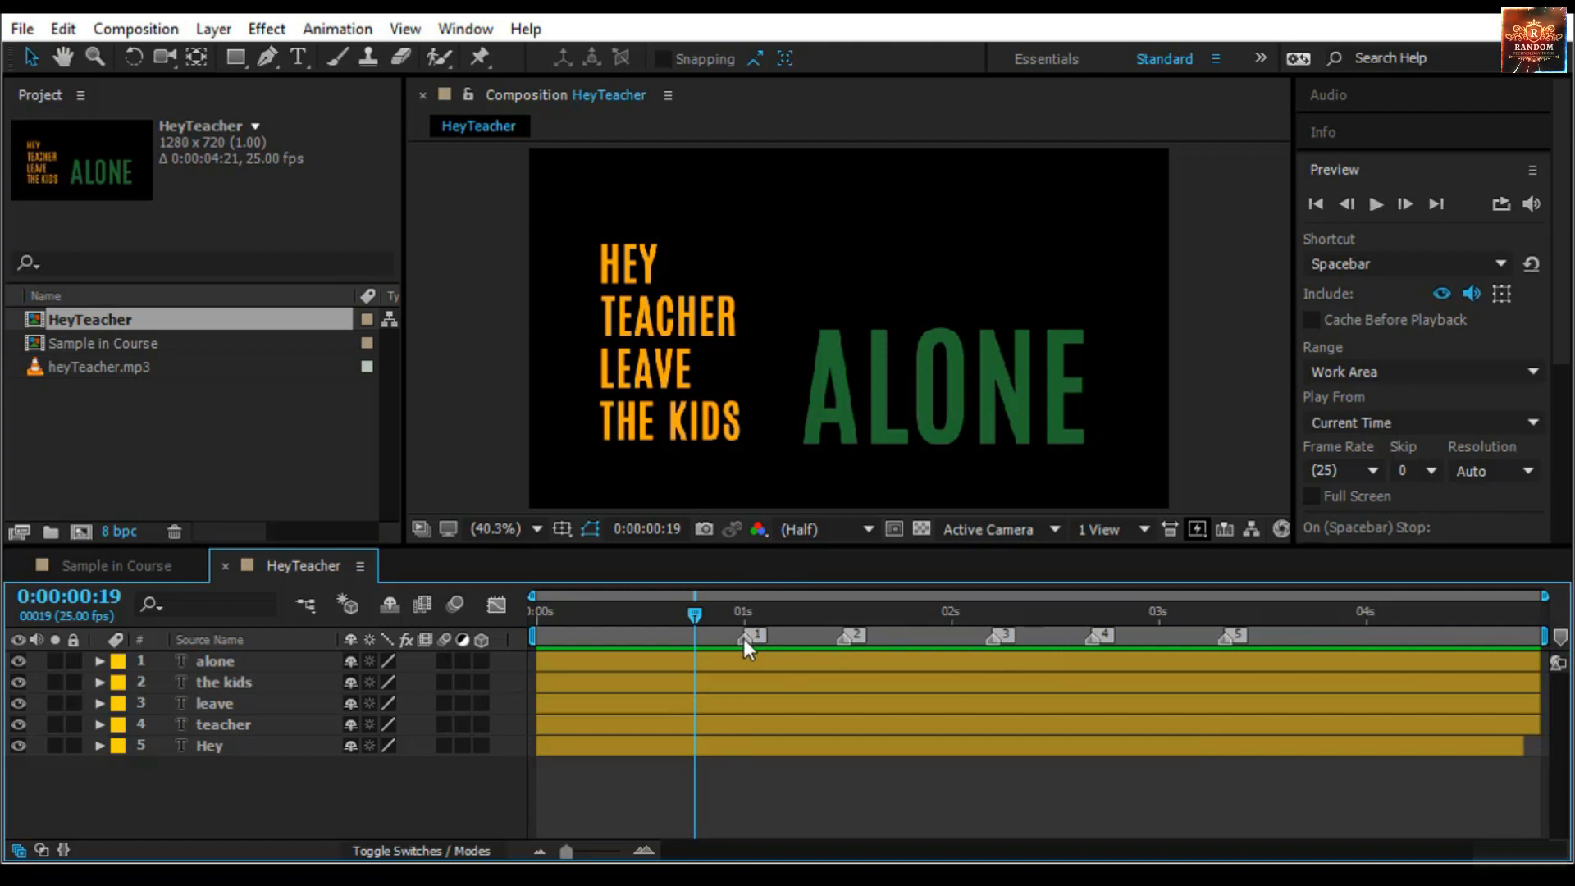
pyautogui.rightClick(748, 640)
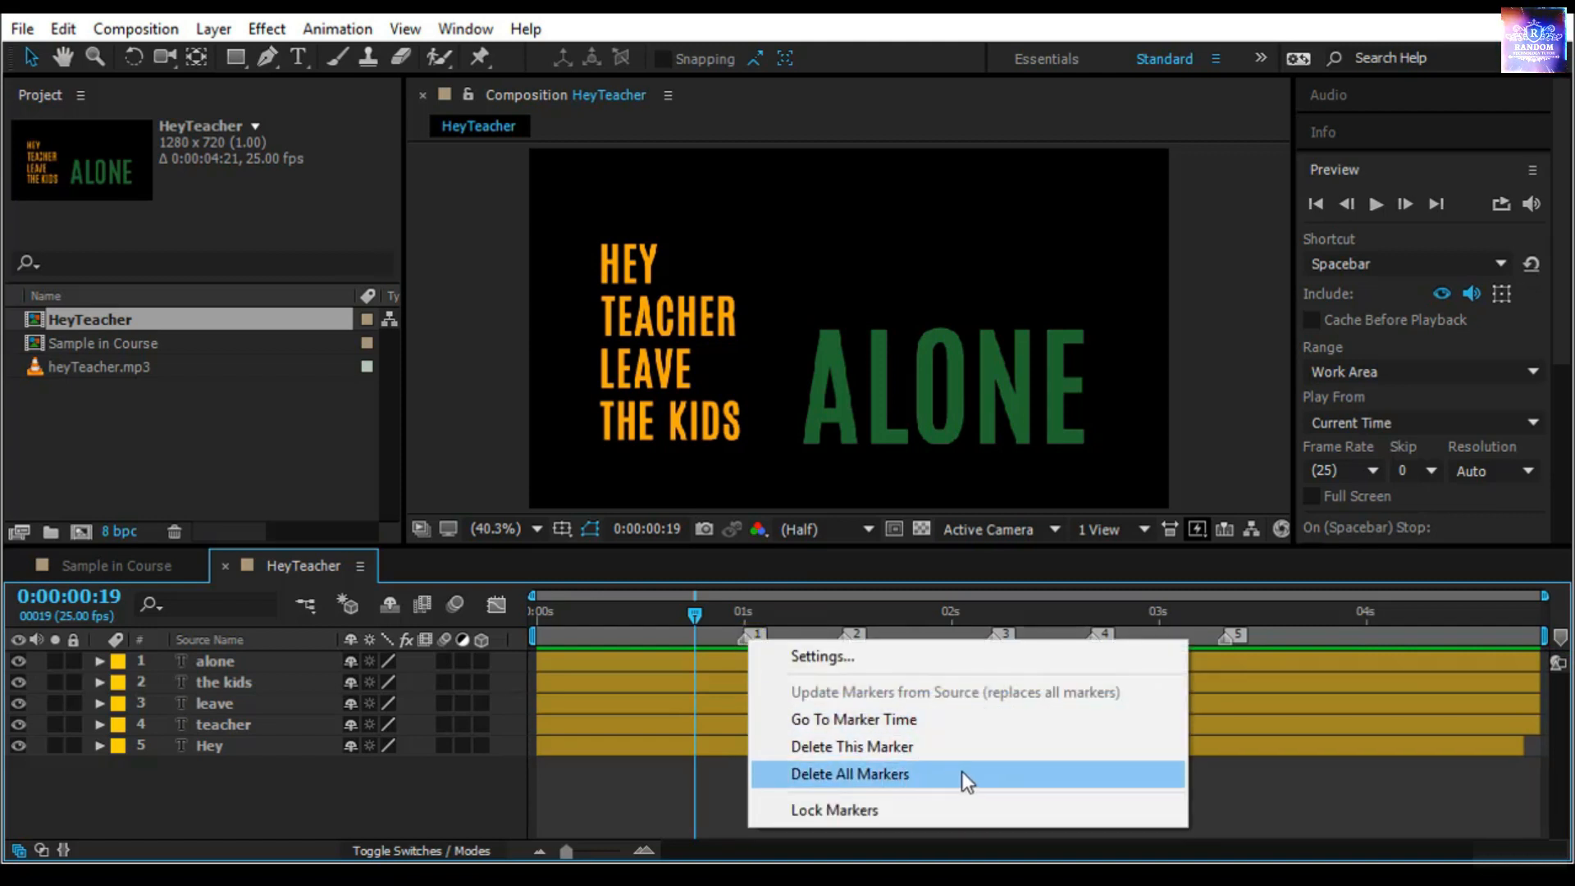
pyautogui.click(804, 658)
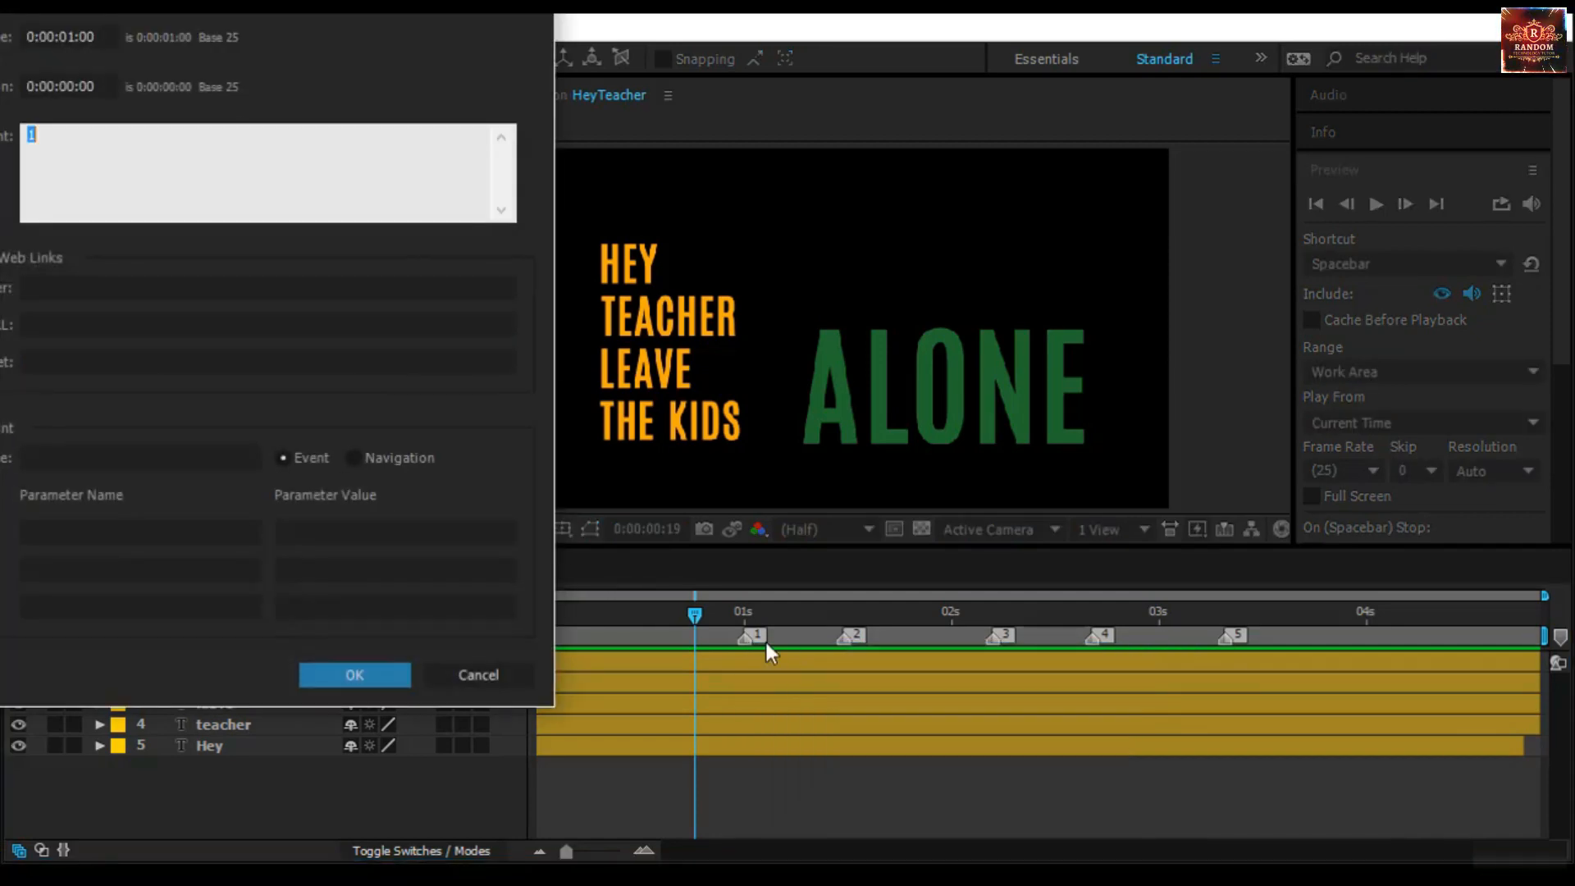
pyautogui.click(484, 674)
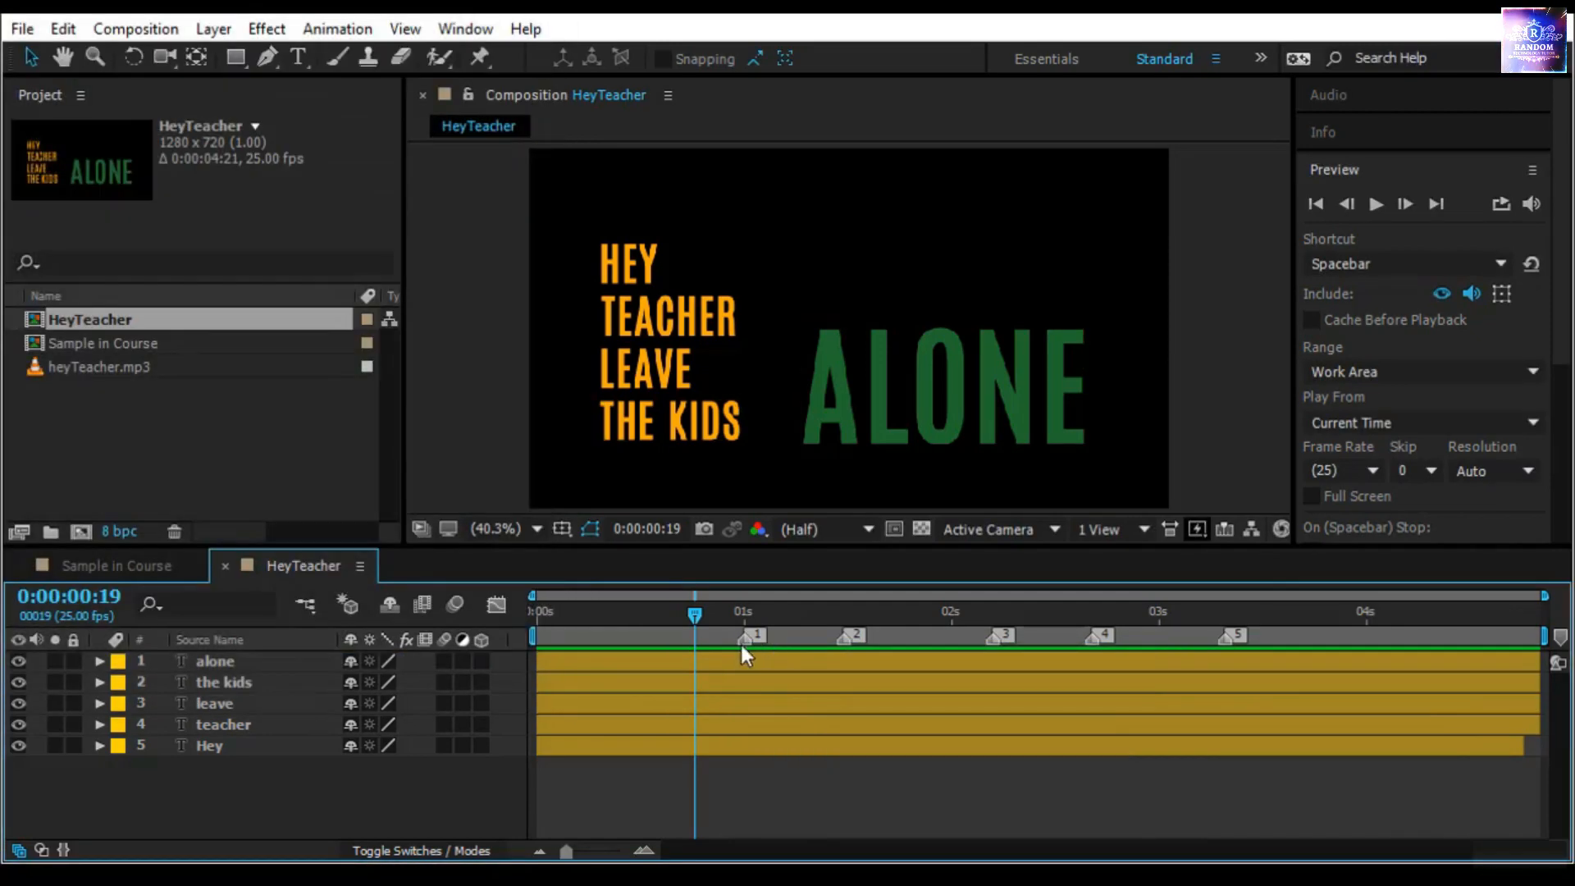
# Set composition marker 1's duration to 2 frames and its comment to "M3 Text Here"
pyautogui.doubleClick(743, 640)
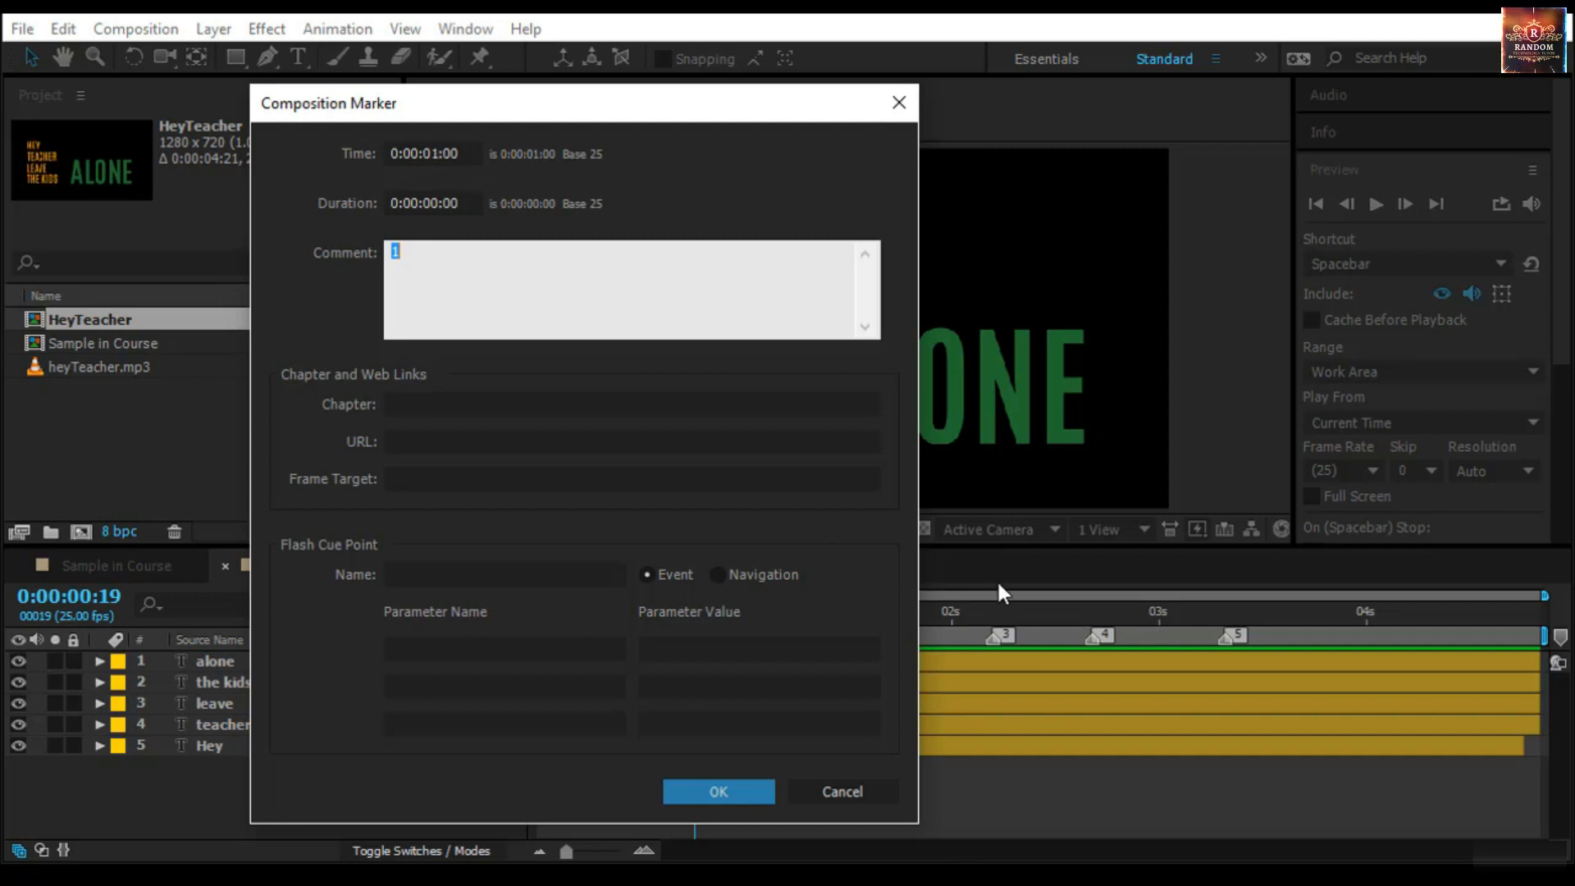
pyautogui.click(468, 203)
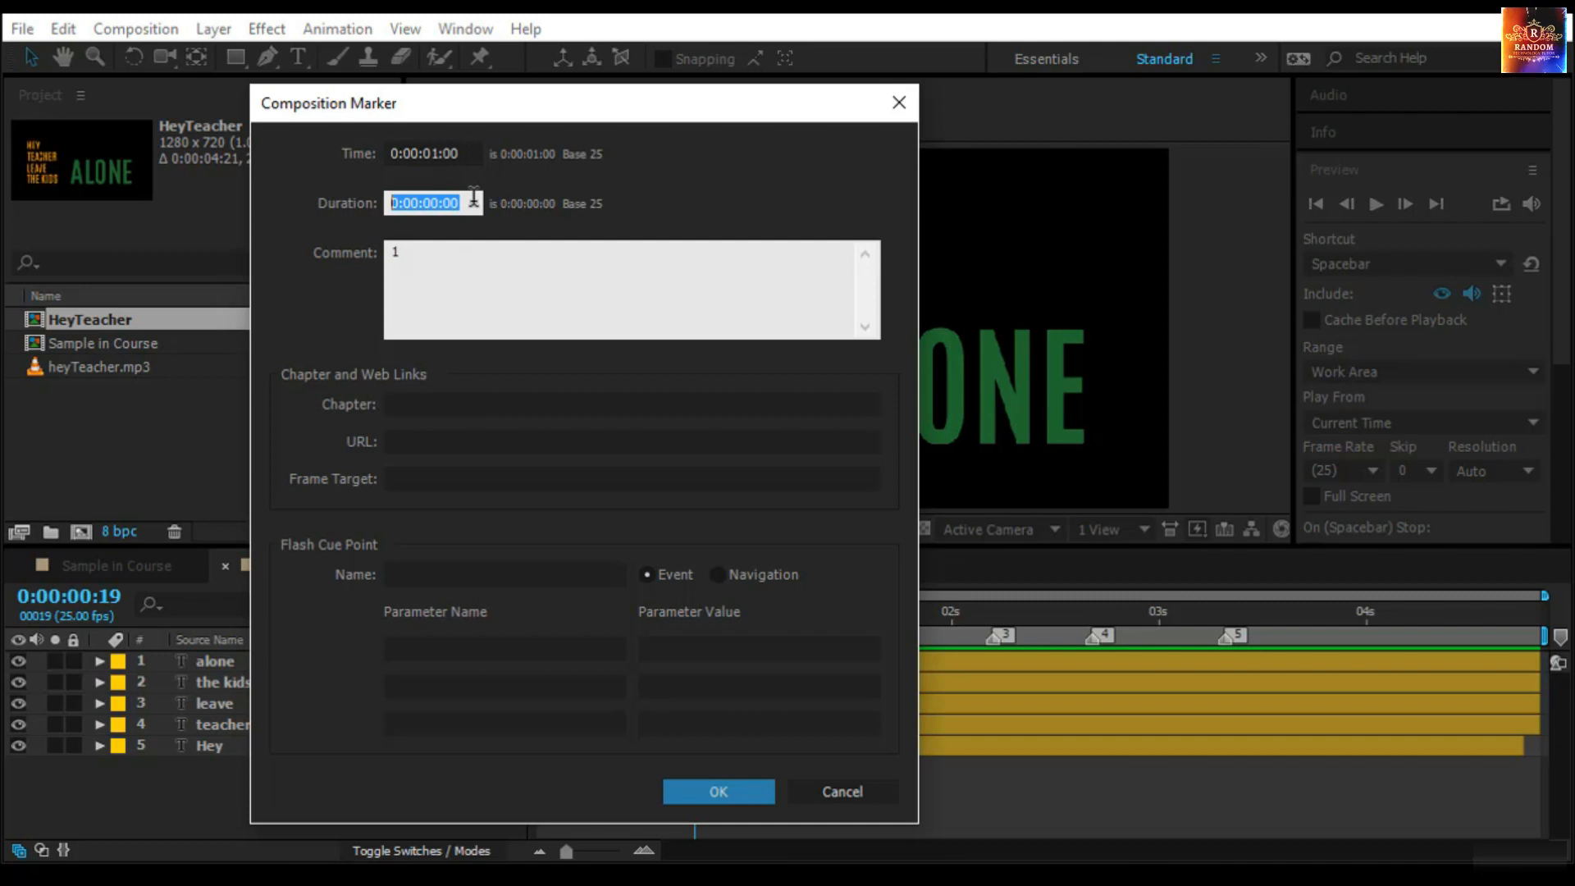
pyautogui.write('2')
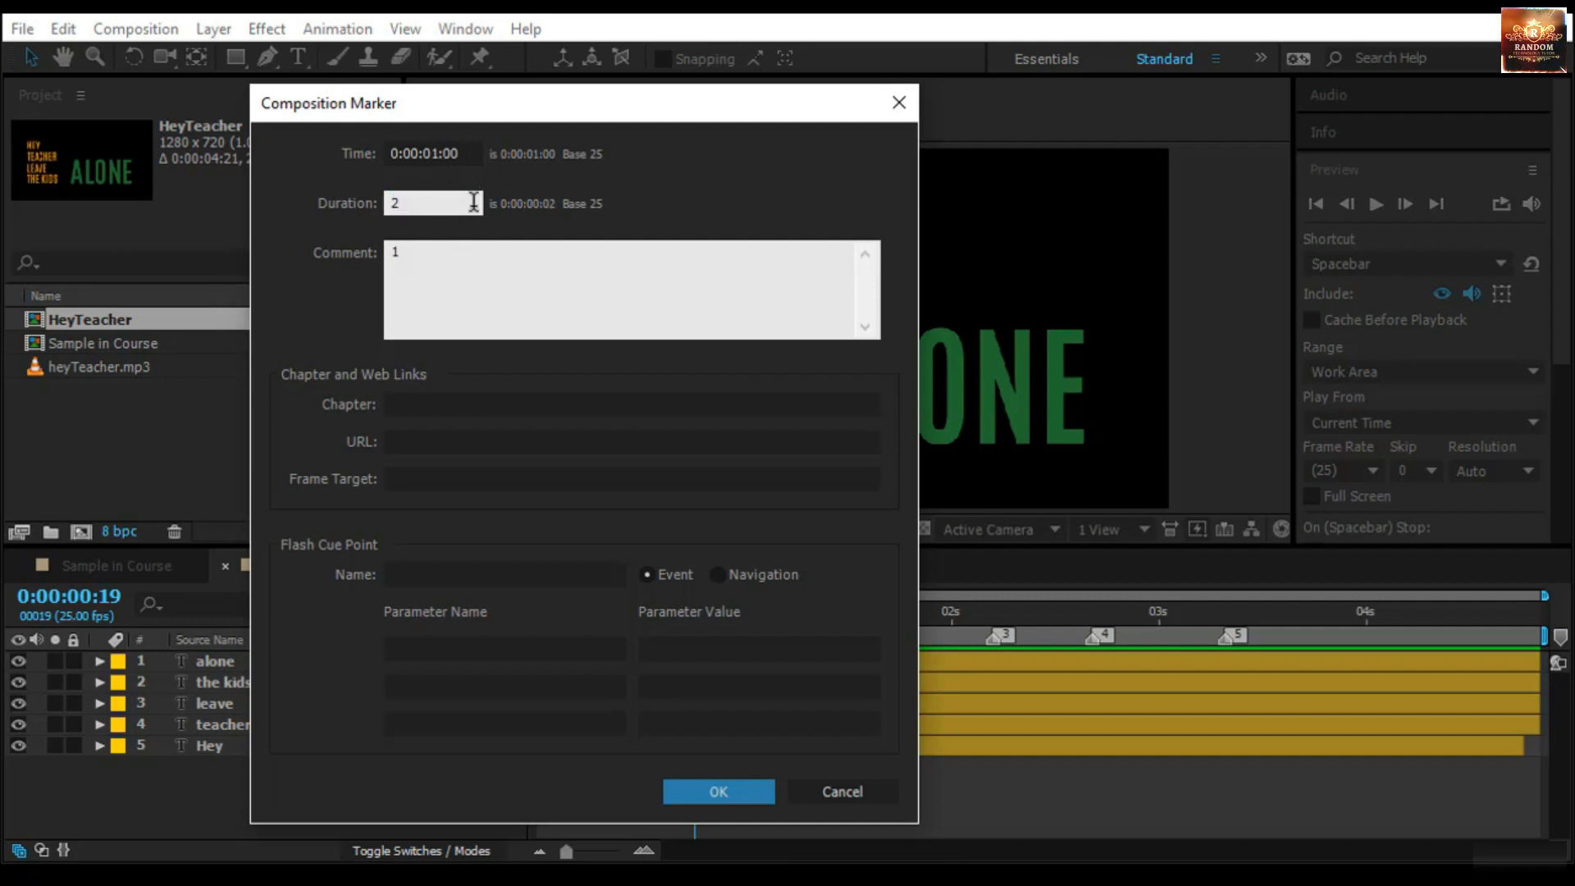
pyautogui.doubleClick(417, 250)
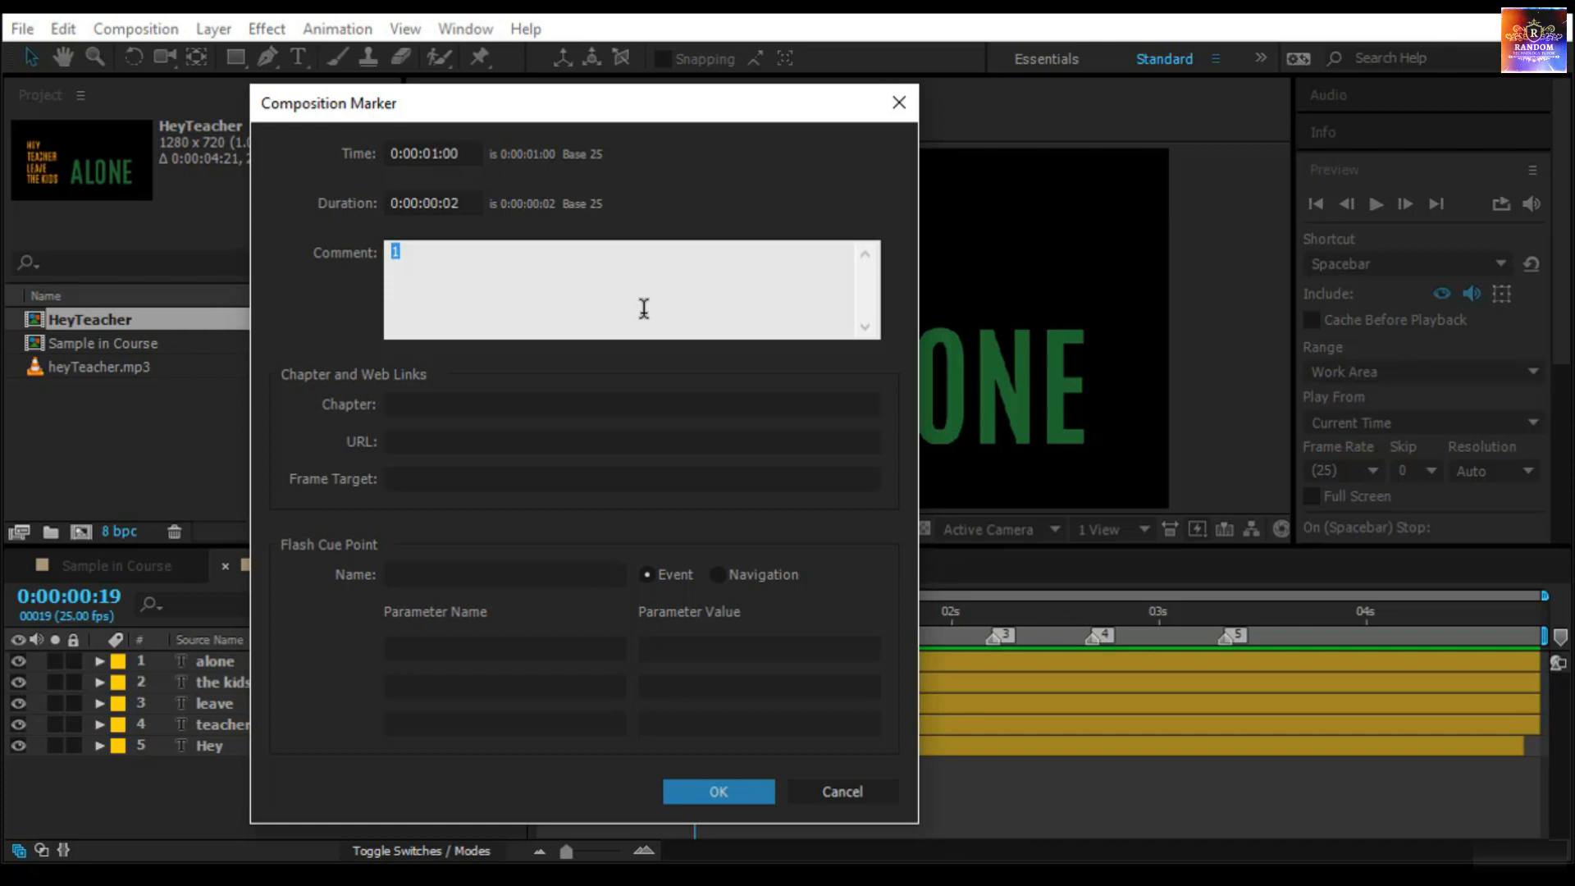
pyautogui.write('M3 T')
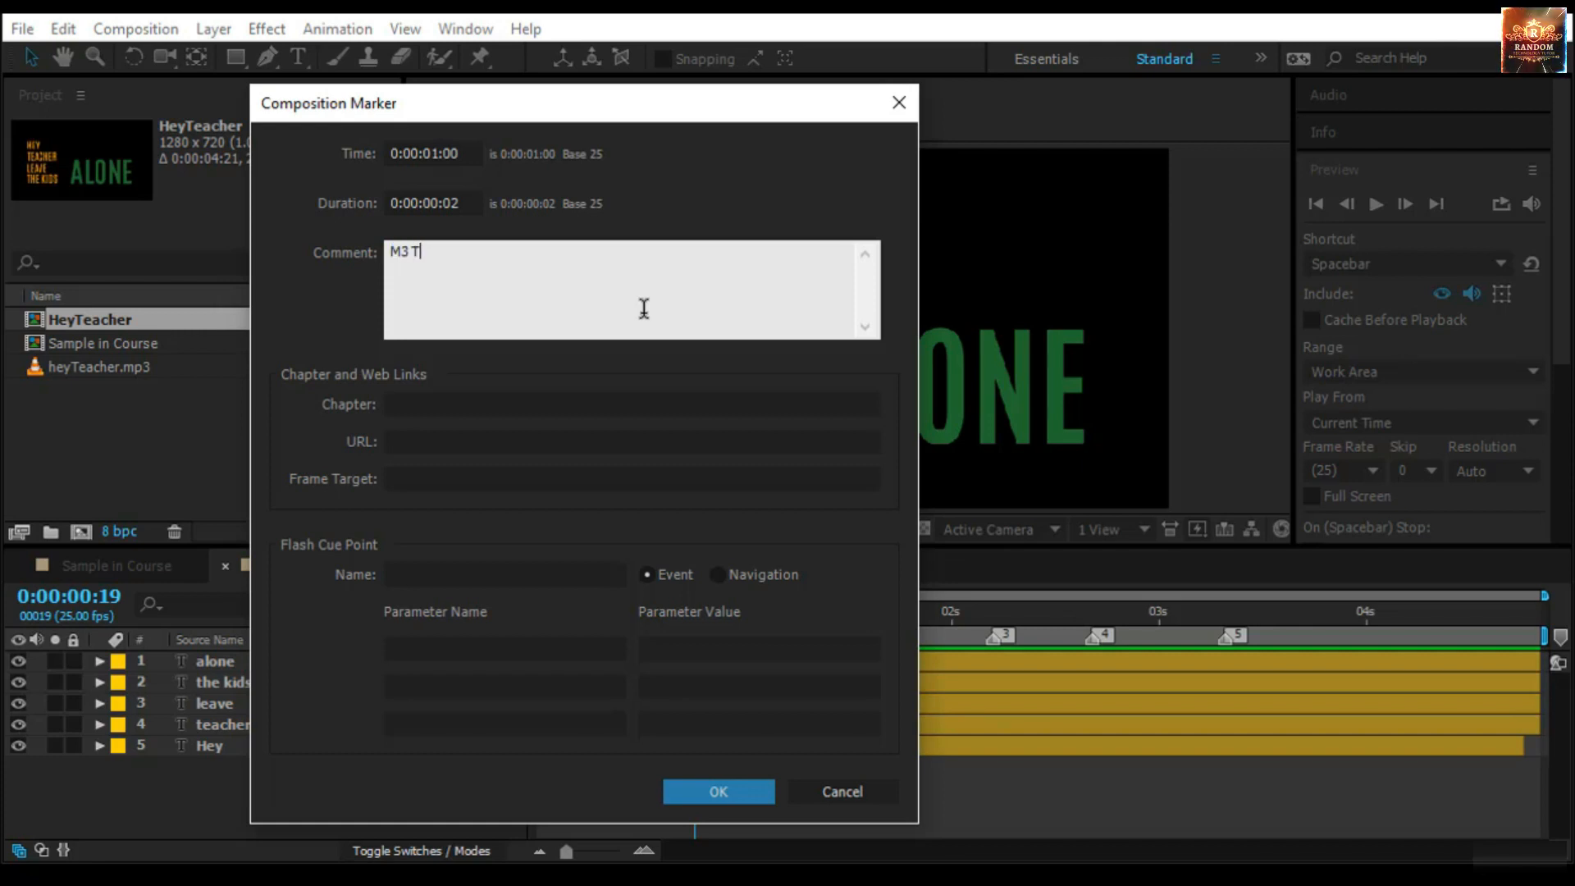
pyautogui.write('ext Here')
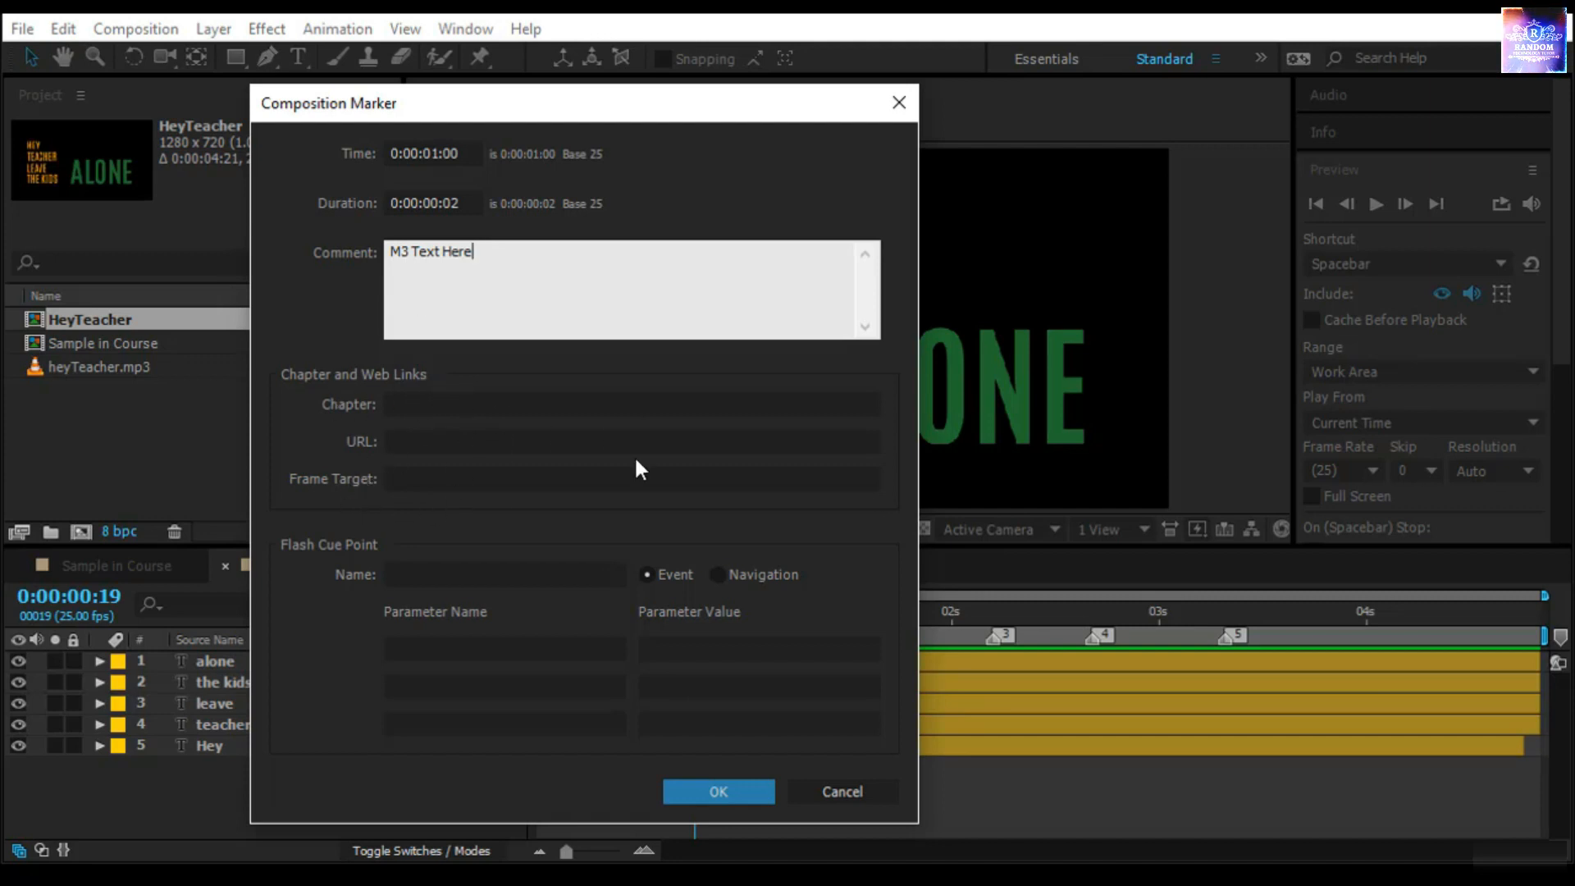
pyautogui.click(756, 789)
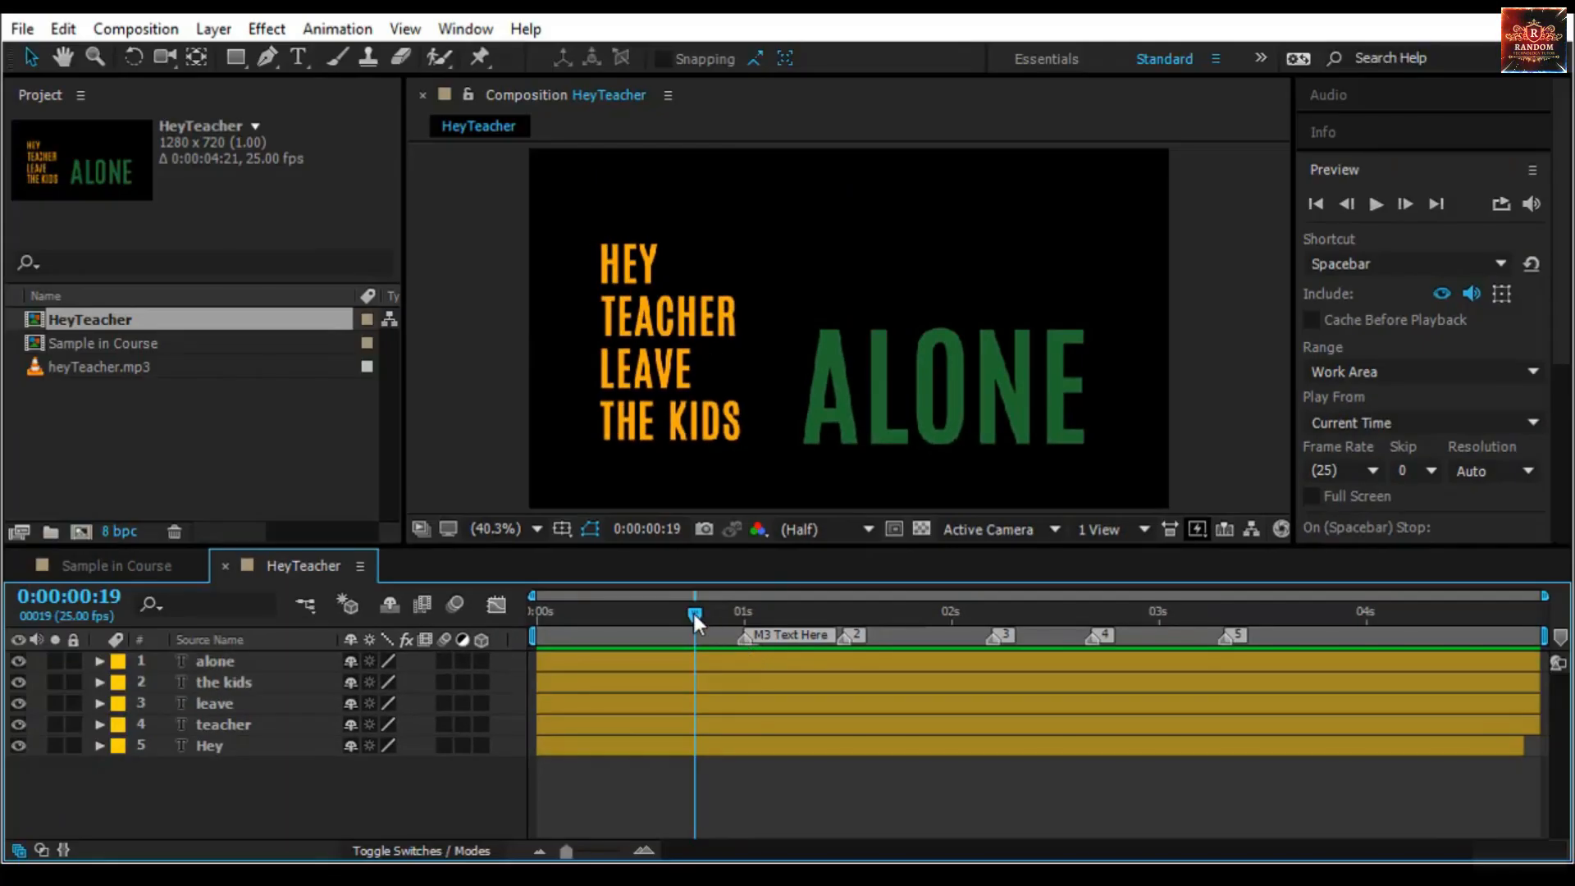
# Shorten the comment of the composition marker at 1 second to "Text Here" and set its duration to 0
pyautogui.doubleClick(745, 640)
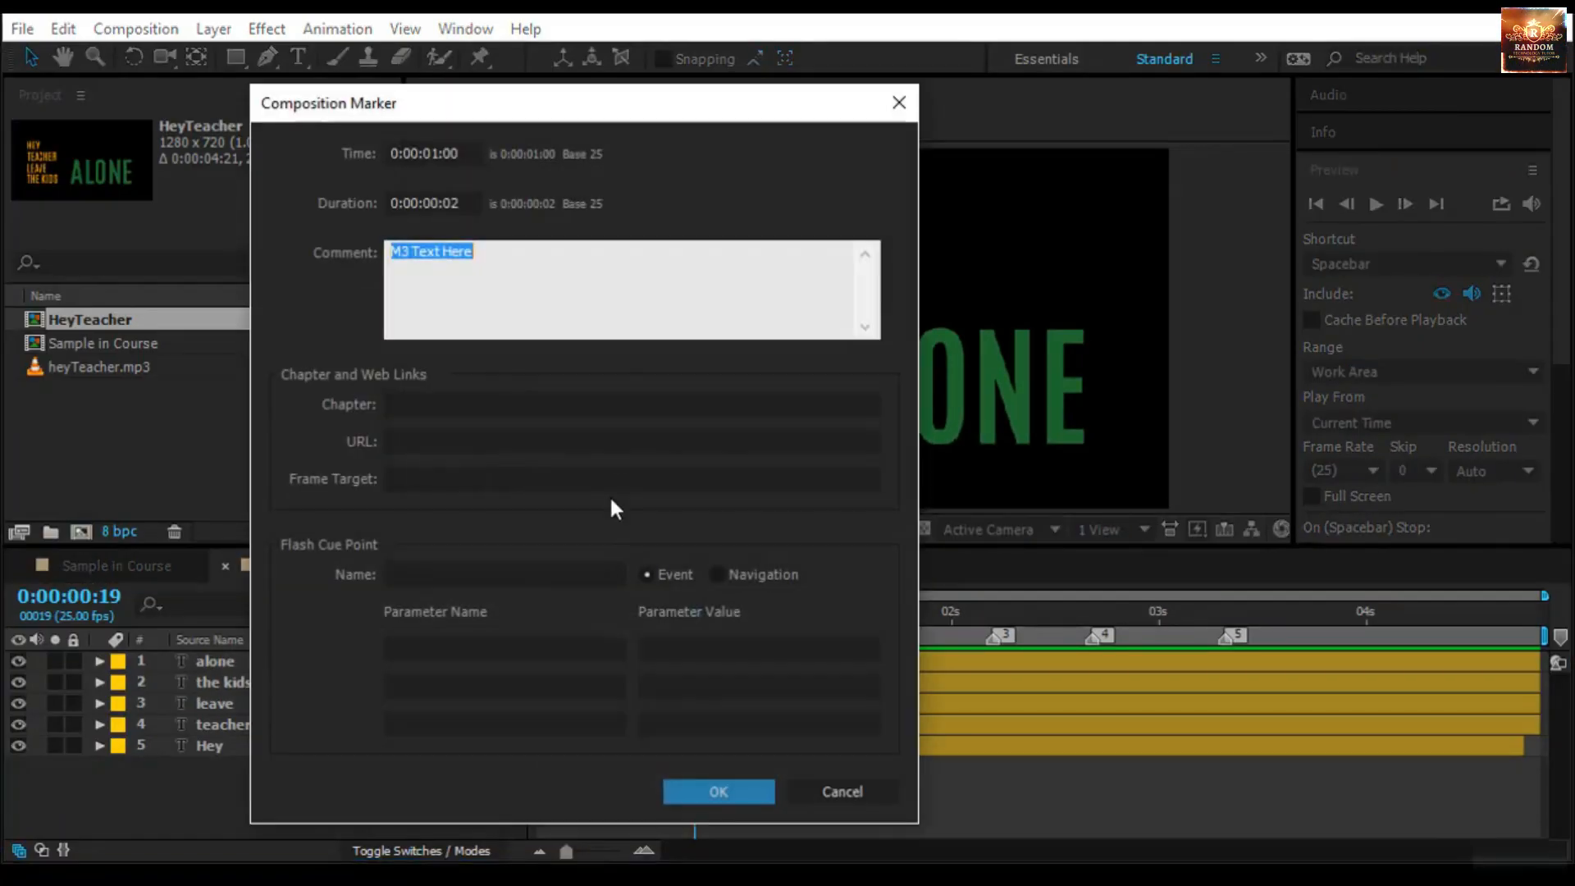
pyautogui.click(415, 253)
pyautogui.doubleClick(400, 252)
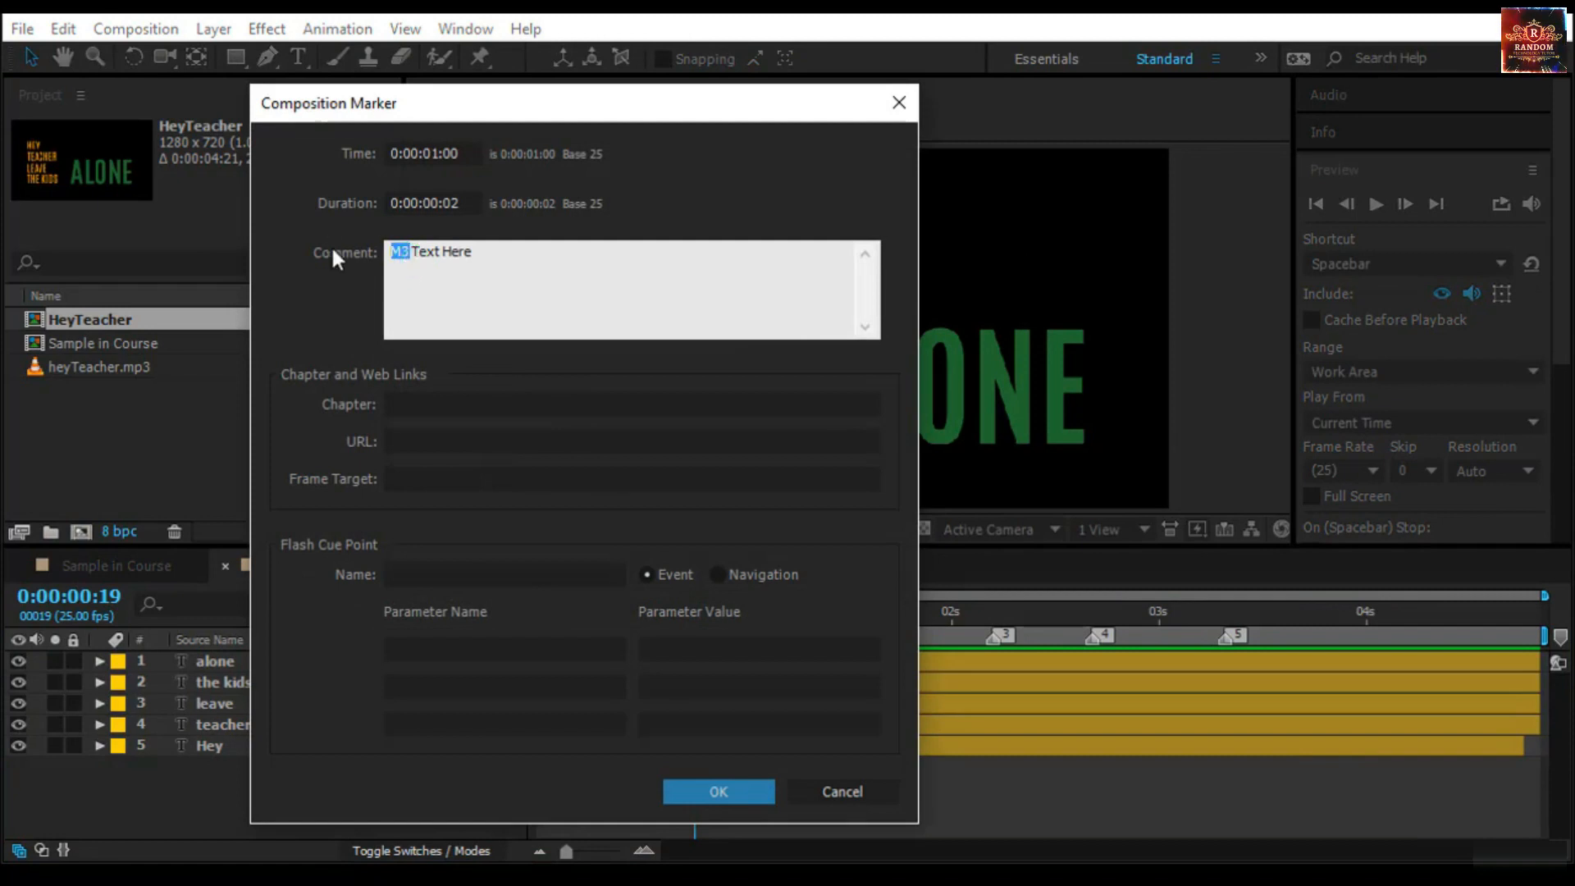
pyautogui.press('BackSpace')
pyautogui.press('Delete')
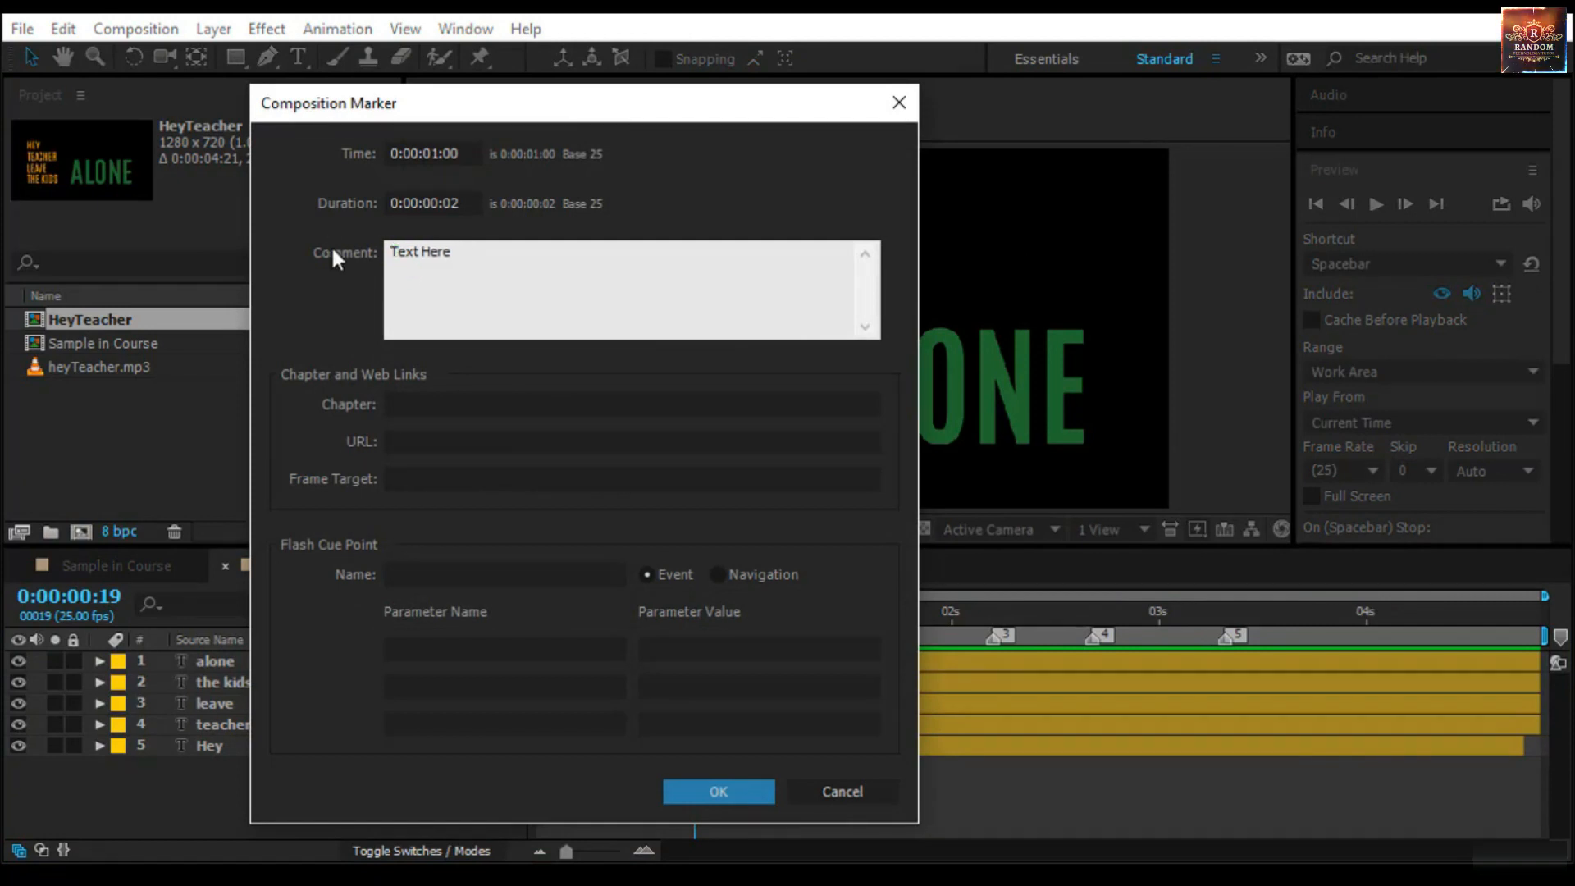
pyautogui.moveTo(481, 203); pyautogui.dragTo(242, 210)
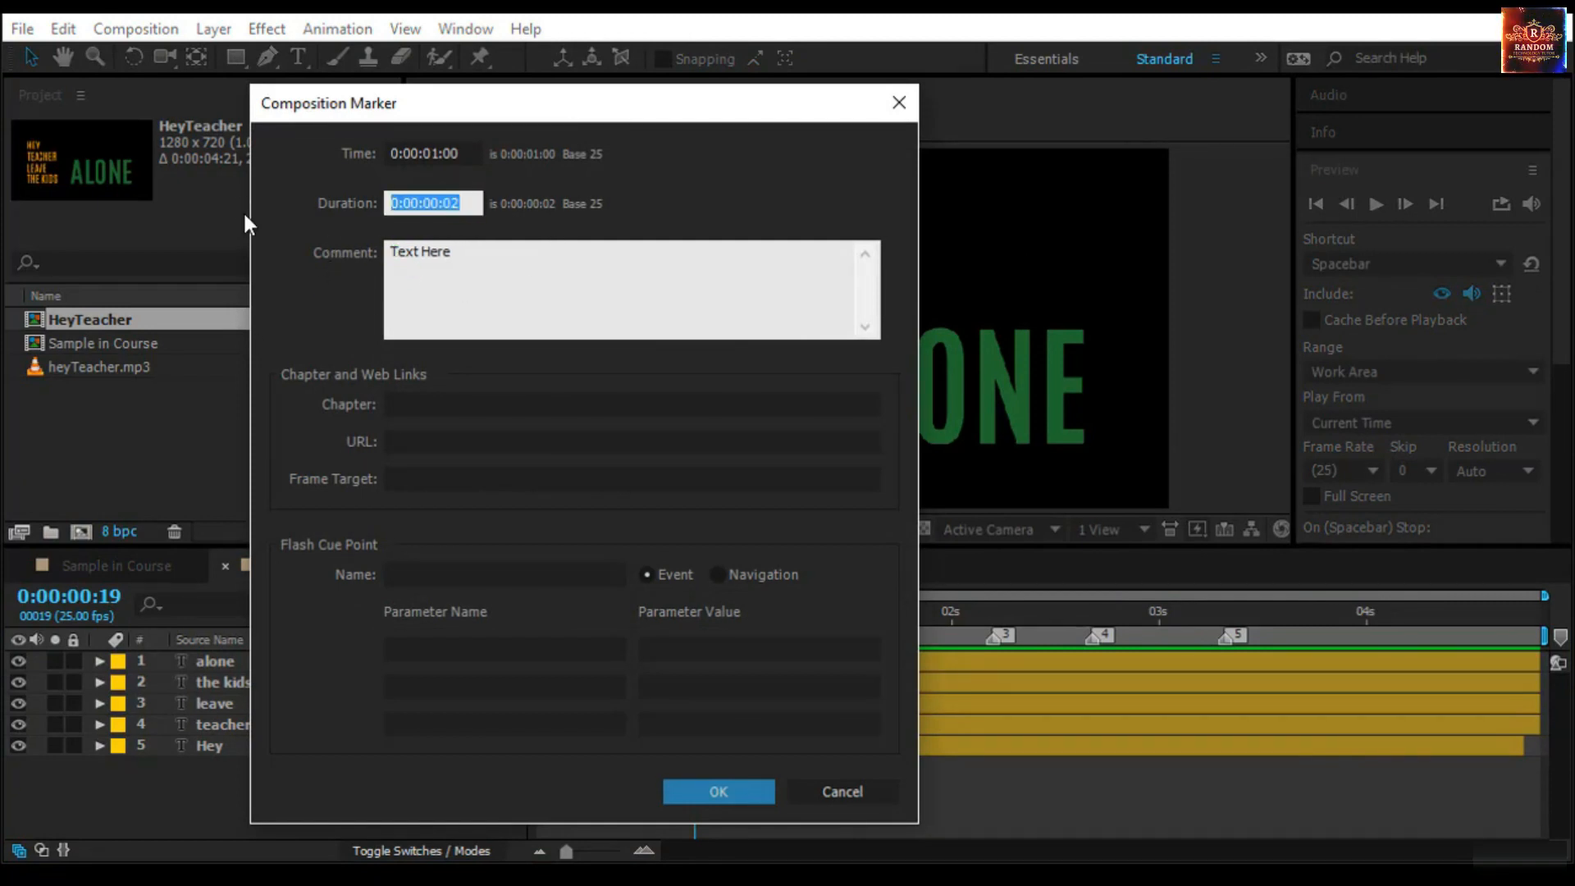
pyautogui.write('0')
pyautogui.click(737, 791)
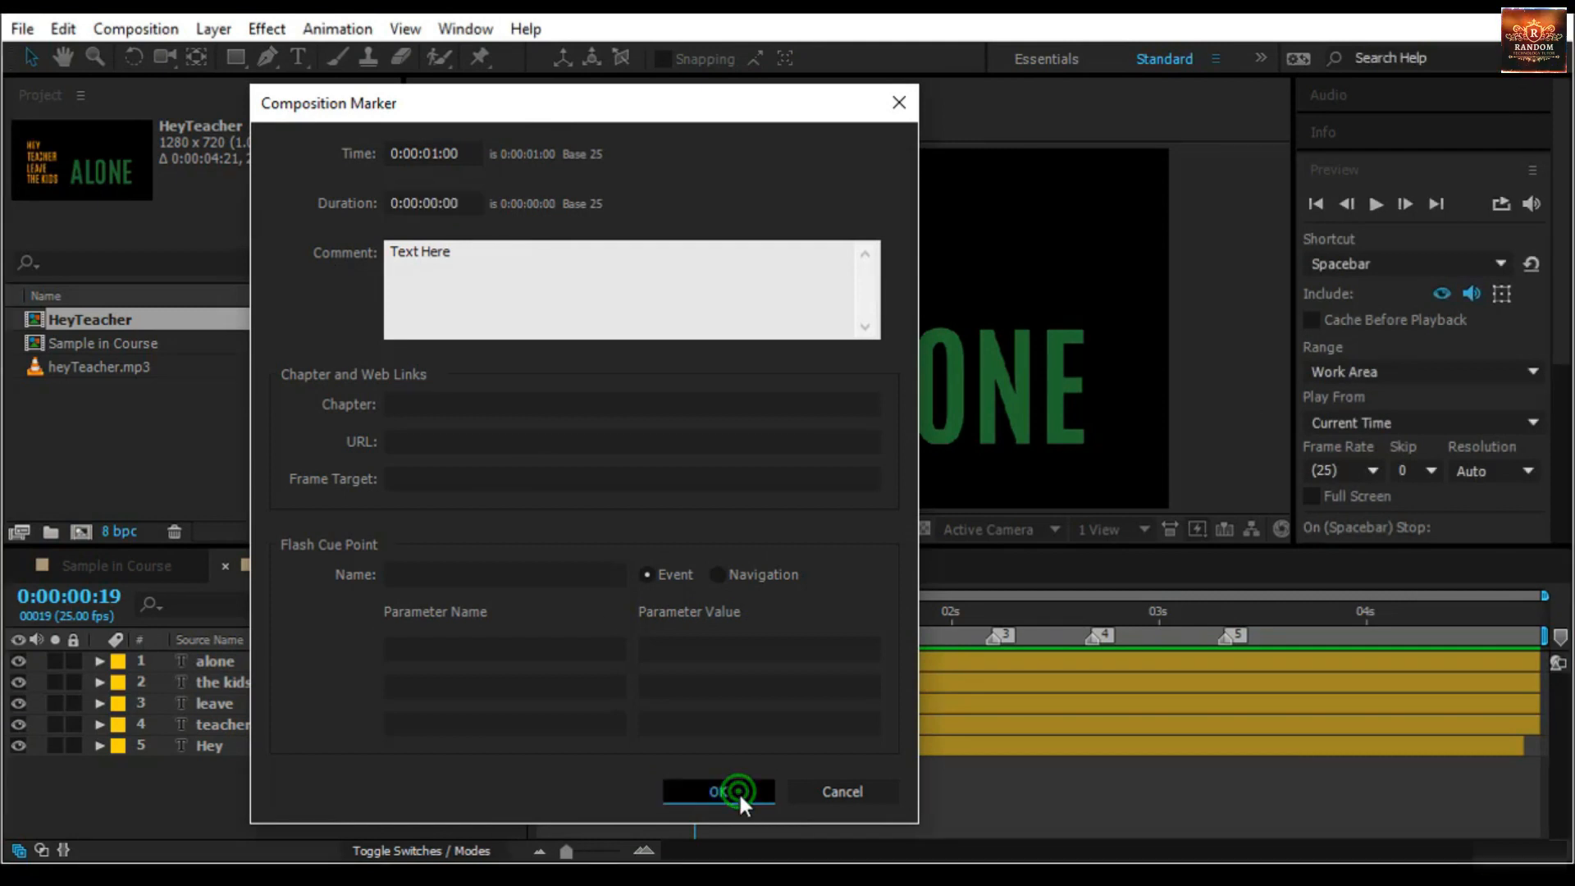
# Set the "Text Here" composition marker's duration to 5 frames
pyautogui.doubleClick(749, 638)
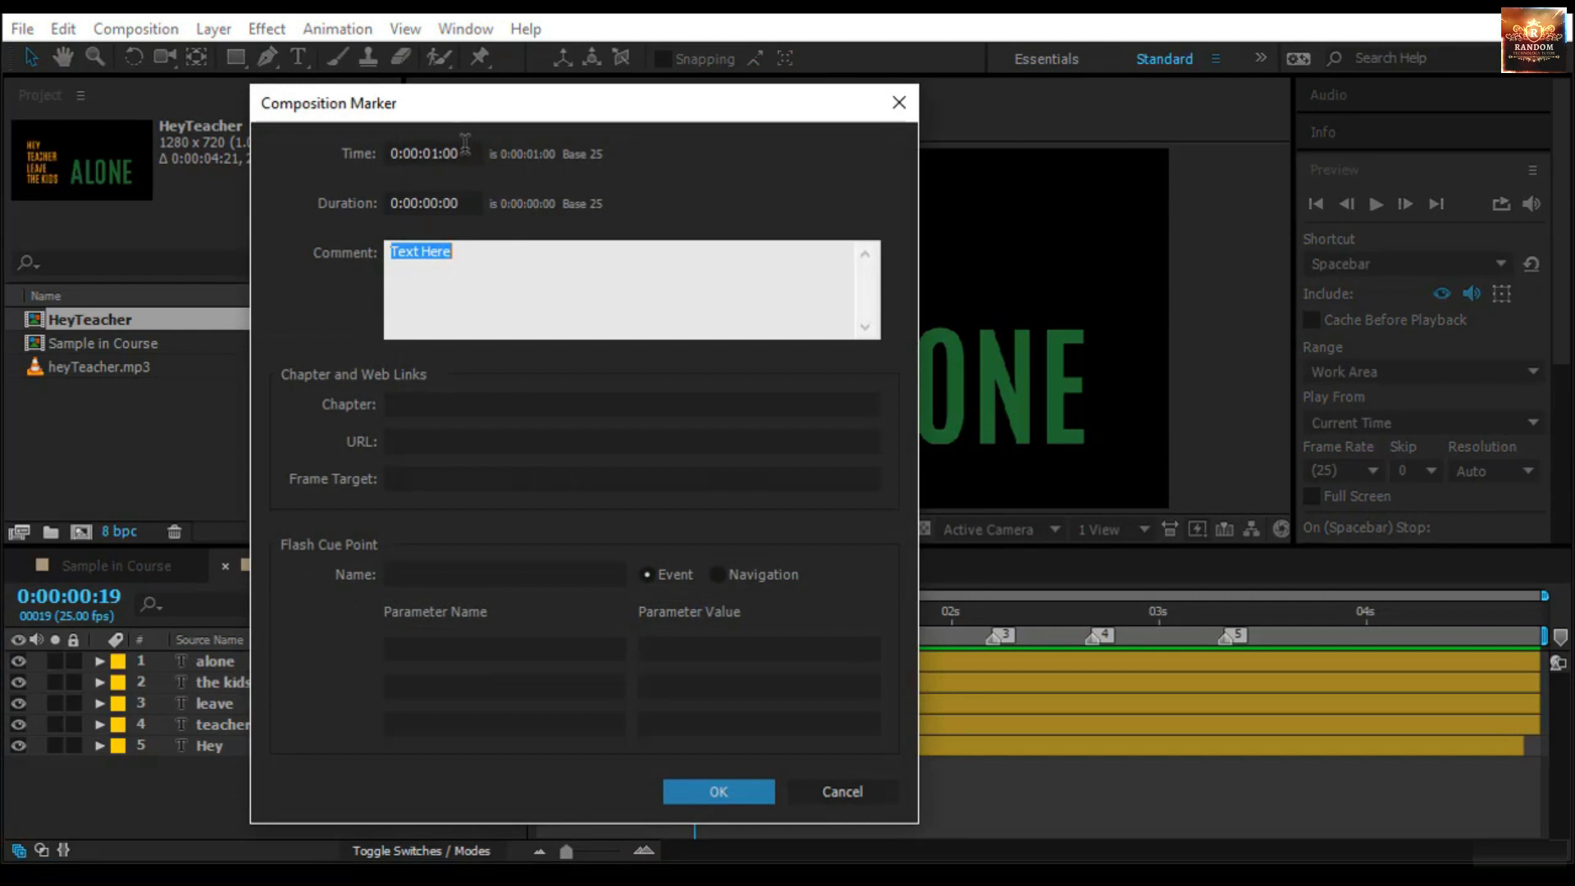
pyautogui.click(471, 203)
pyautogui.write('1')
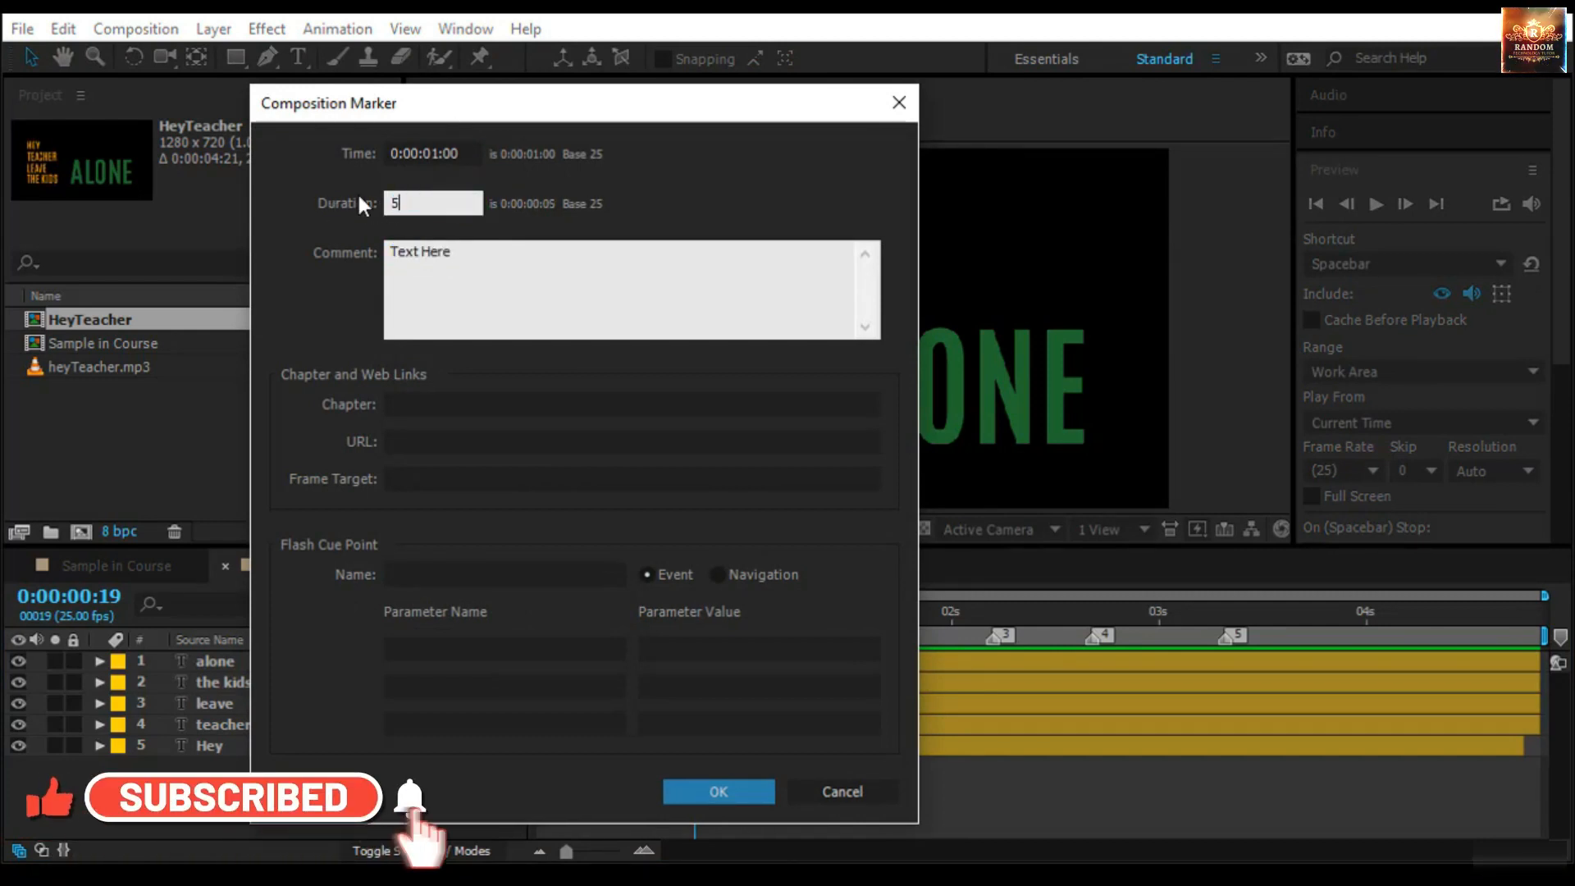
pyautogui.press('Return')
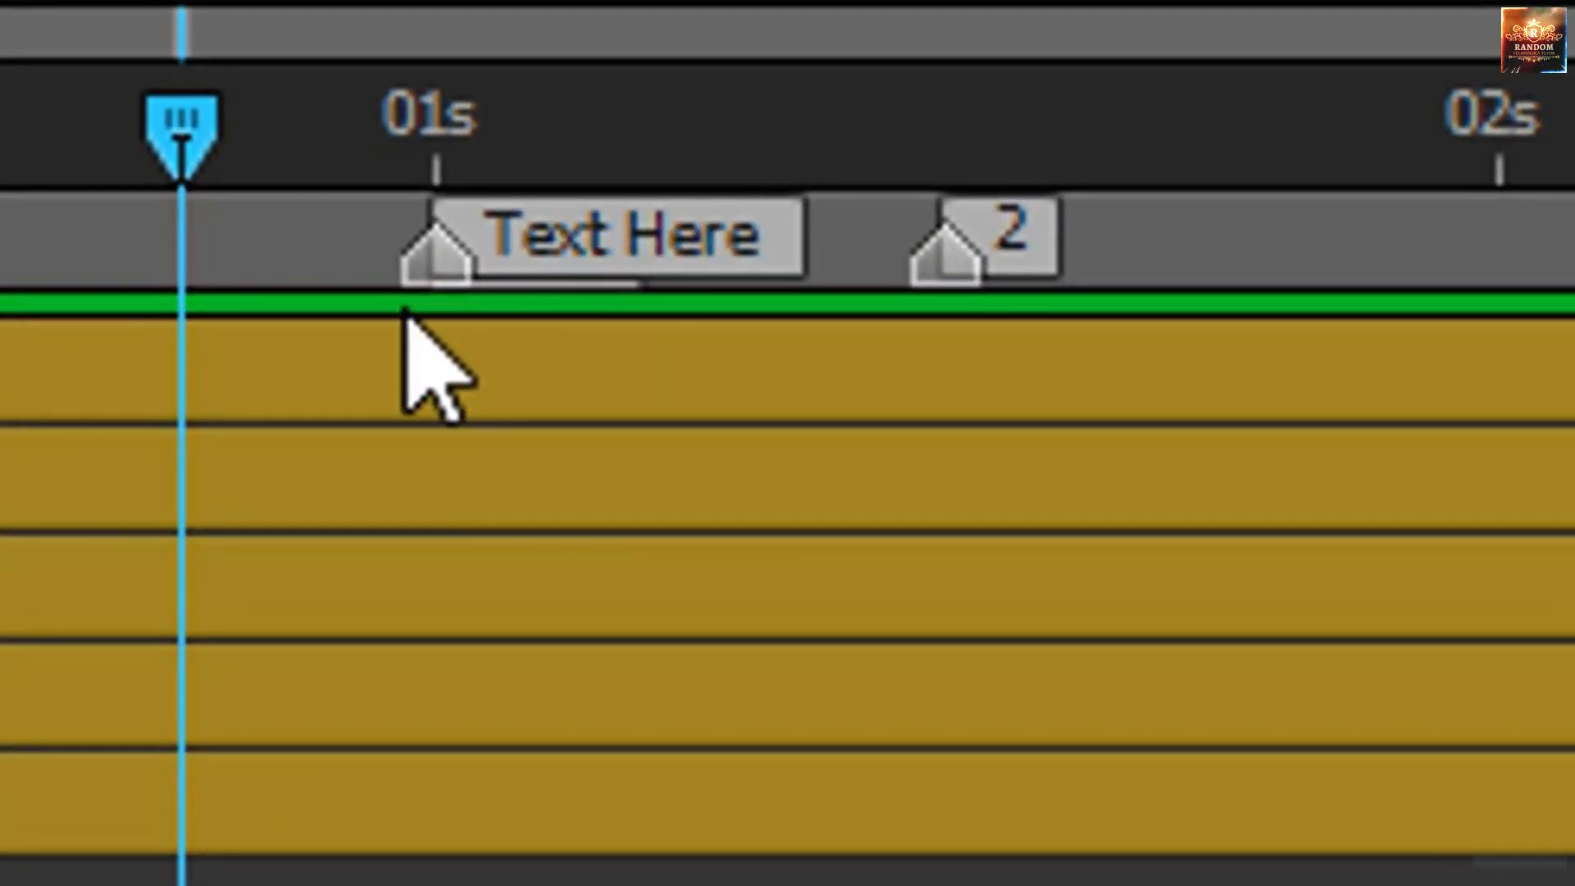
# Set the "Text Here" composition marker's duration back to 0
pyautogui.click(416, 246)
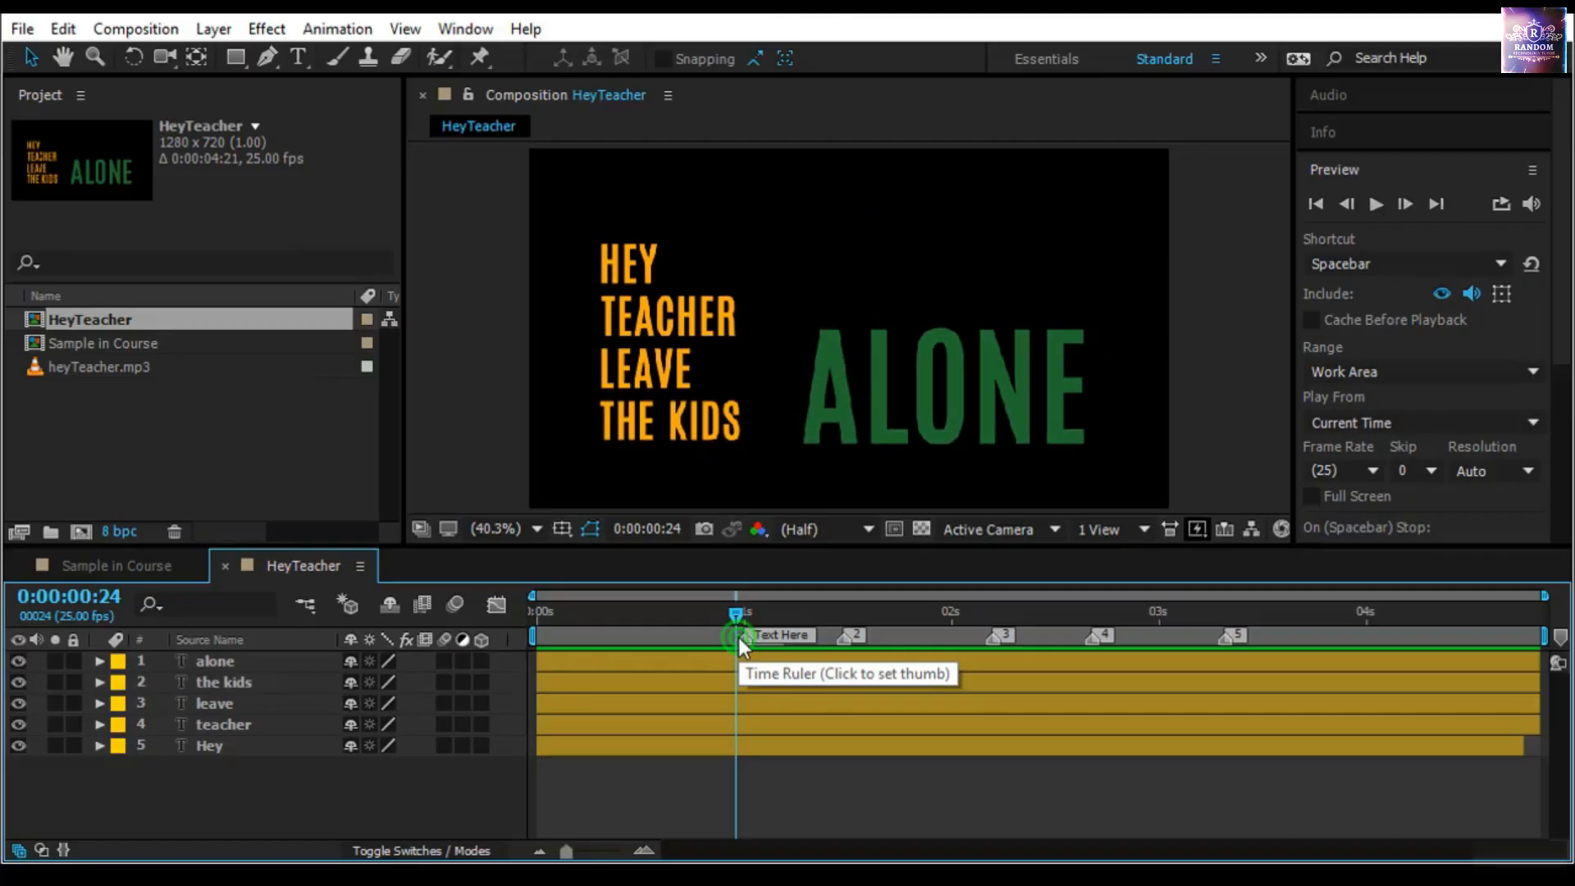
pyautogui.doubleClick(741, 638)
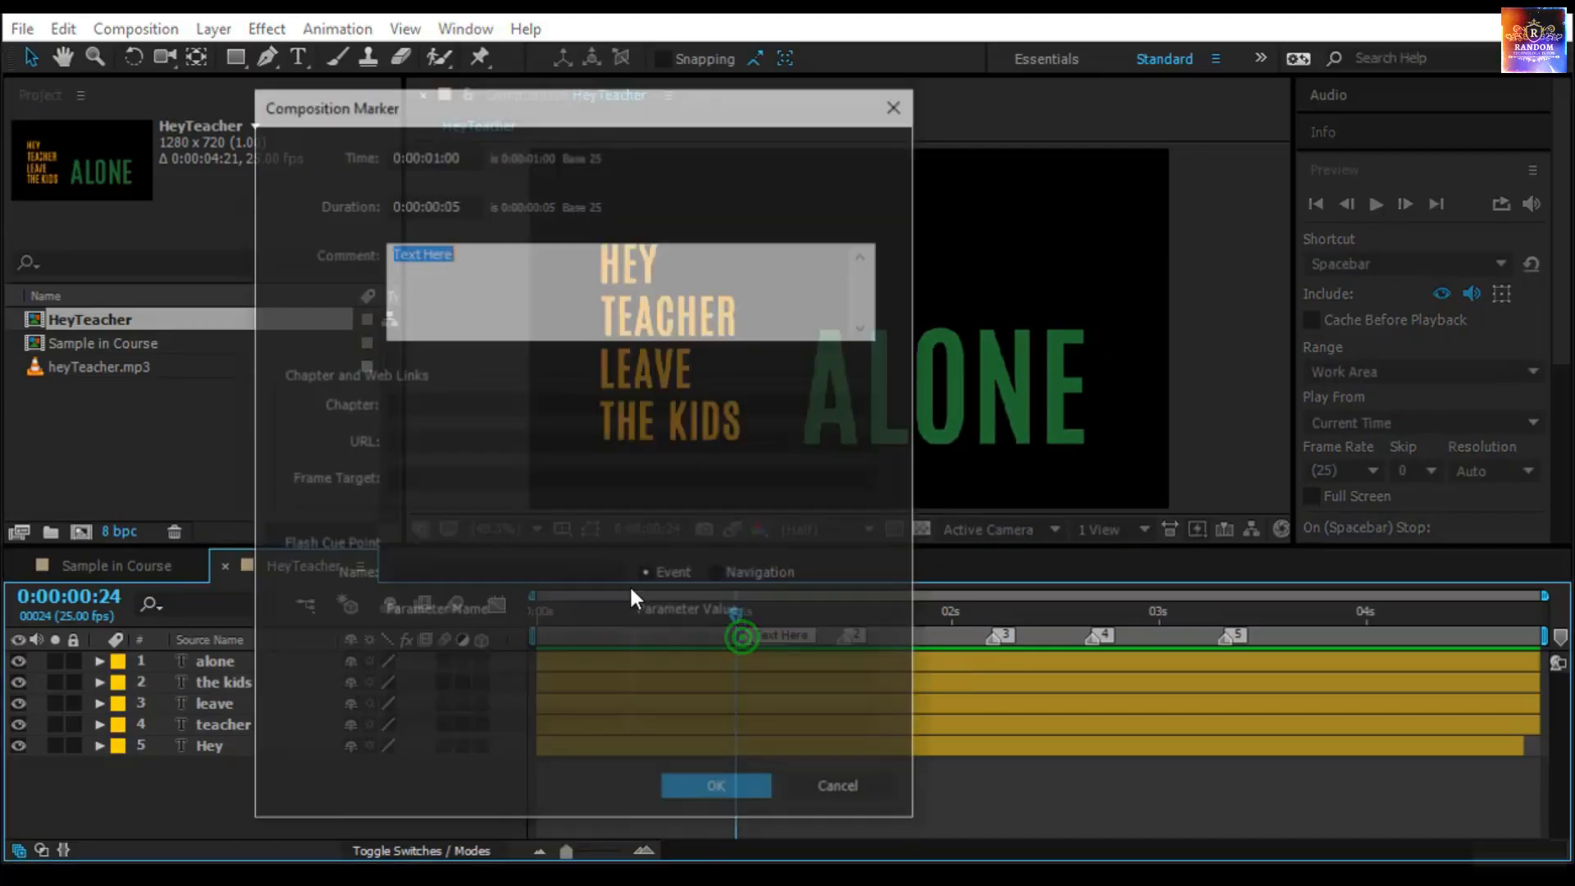
pyautogui.click(474, 203)
pyautogui.write('0')
pyautogui.press('Return')
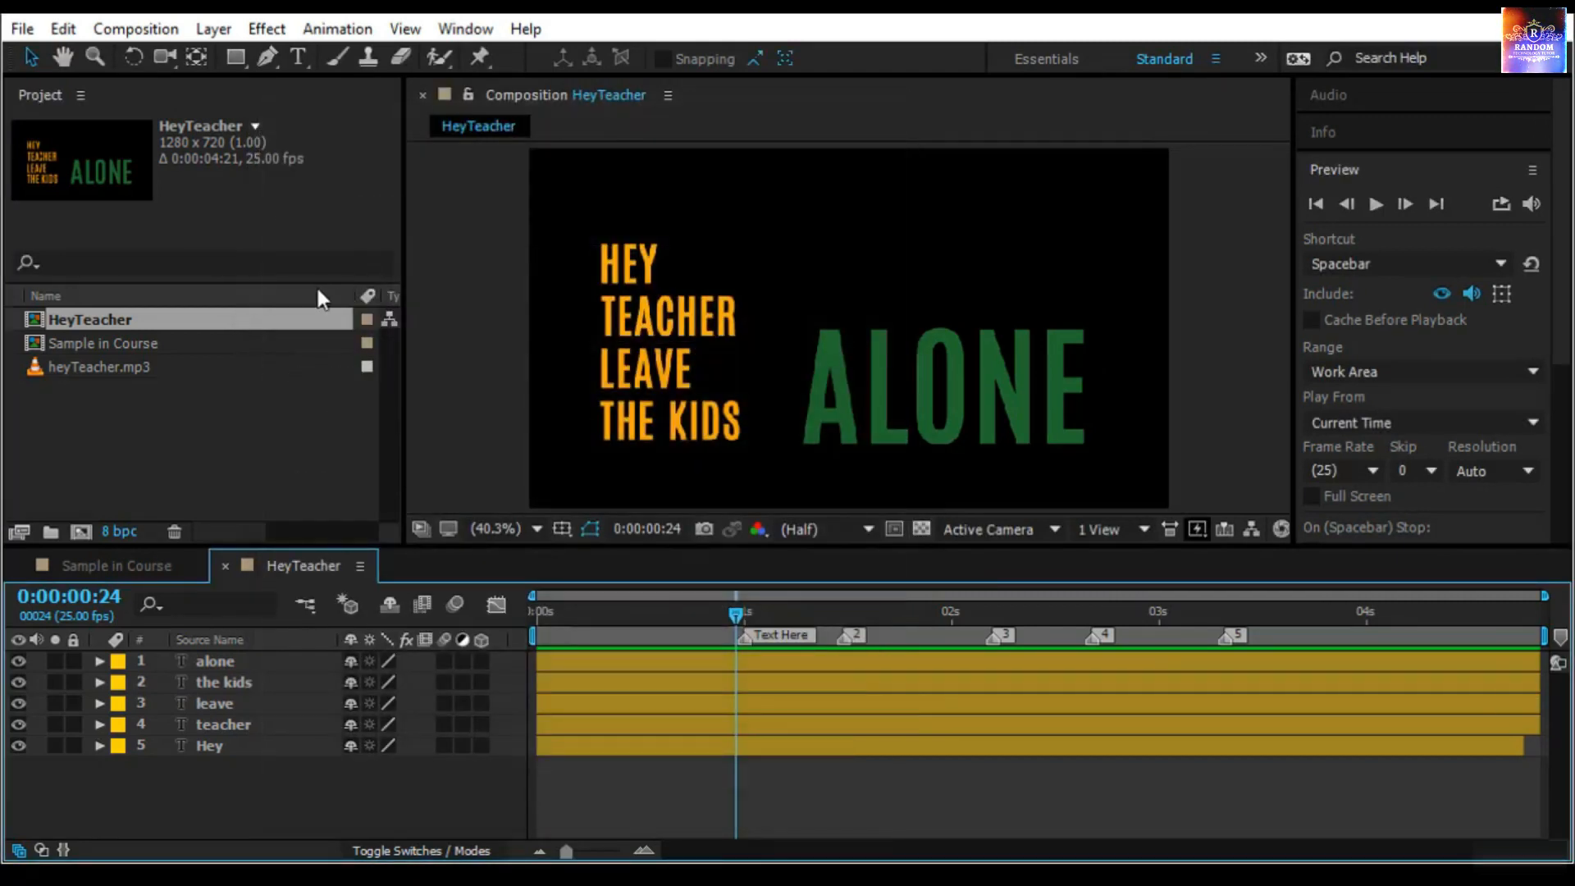
# Move the playhead to 0:00:01:04 and, with the leave layer selected, place a new composition marker at about 0:00:00:14
pyautogui.moveTo(740, 608); pyautogui.dragTo(993, 614)
pyautogui.moveTo(790, 681)
pyautogui.mouseDown()
pyautogui.moveTo(856, 677)
pyautogui.moveTo(778, 683)
pyautogui.mouseUp()
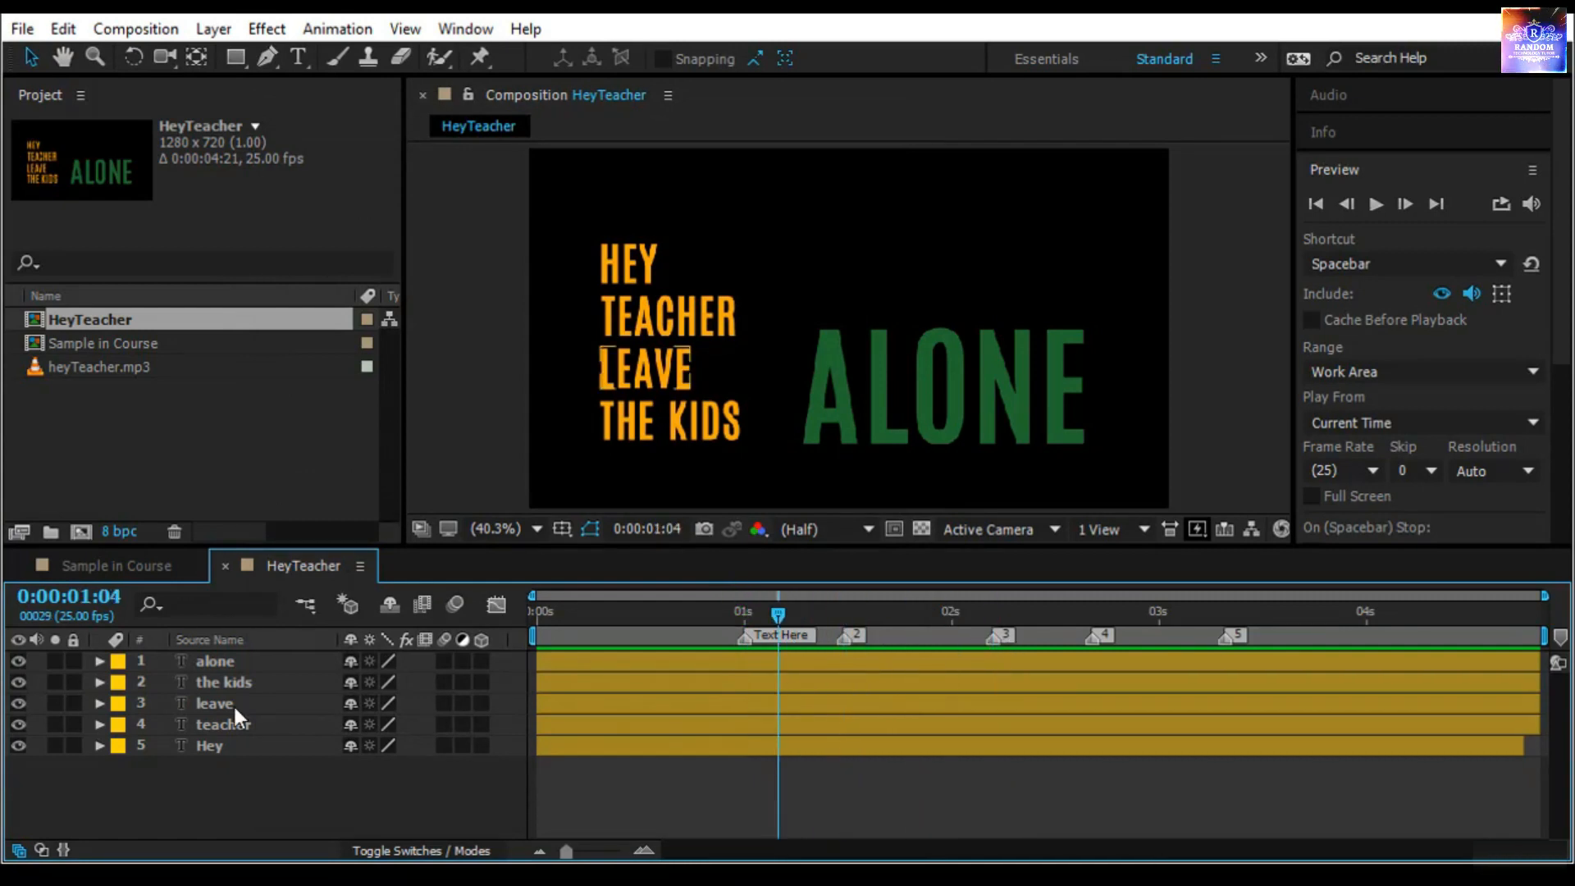
pyautogui.click(234, 707)
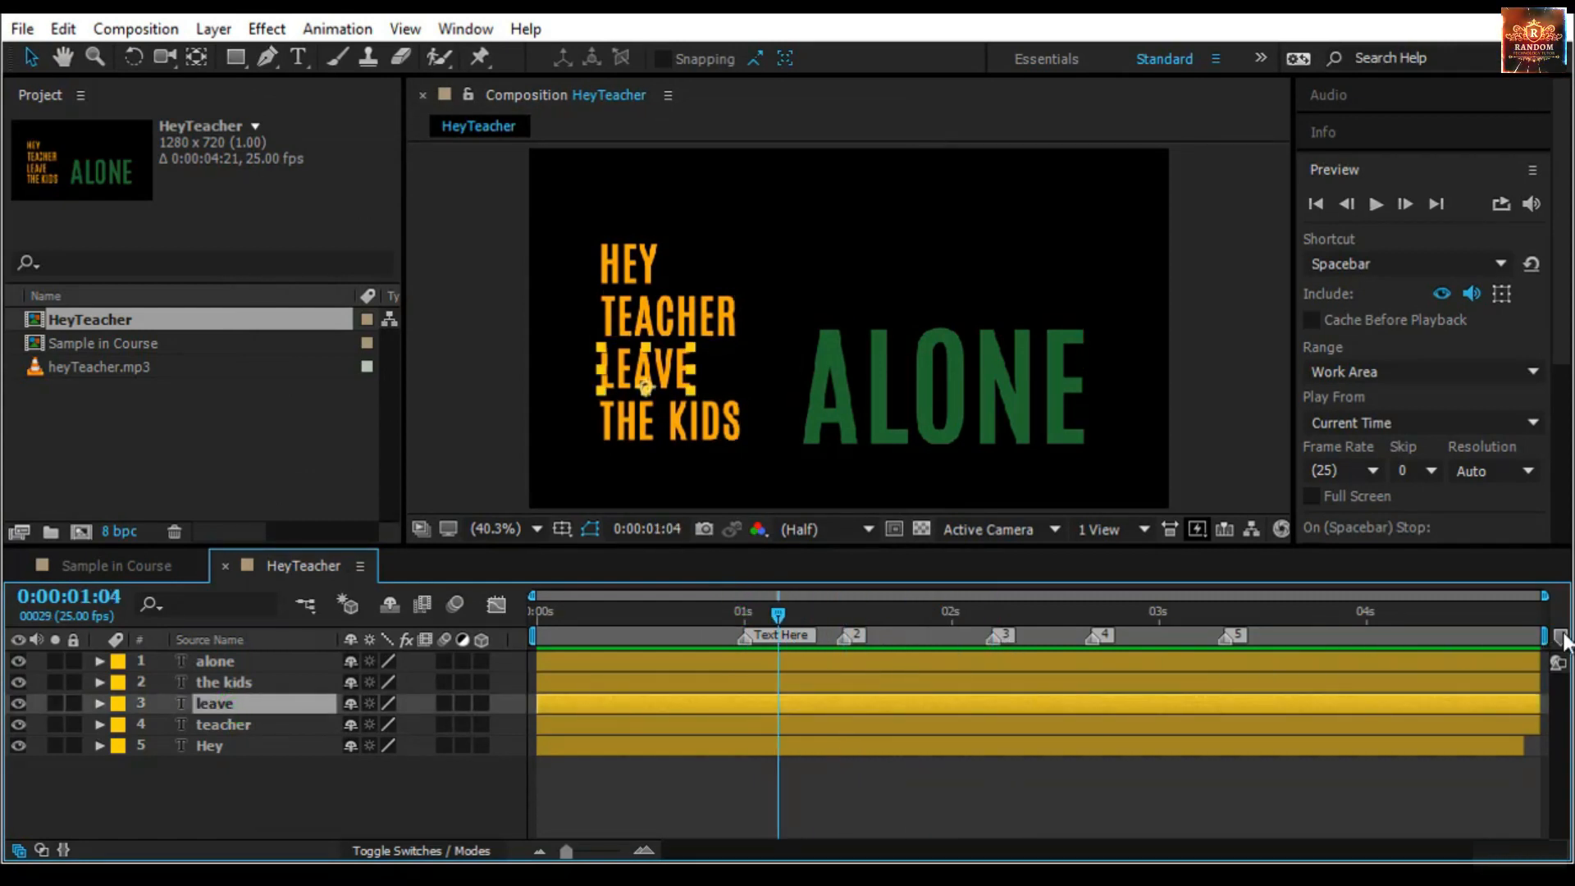
pyautogui.moveTo(1559, 637)
pyautogui.mouseDown()
pyautogui.moveTo(1410, 660)
pyautogui.moveTo(1145, 638)
pyautogui.mouseUp()
pyautogui.moveTo(1035, 752)
pyautogui.mouseDown()
pyautogui.moveTo(1010, 738)
pyautogui.moveTo(1559, 657)
pyautogui.moveTo(1203, 707)
pyautogui.moveTo(657, 696)
pyautogui.mouseUp()
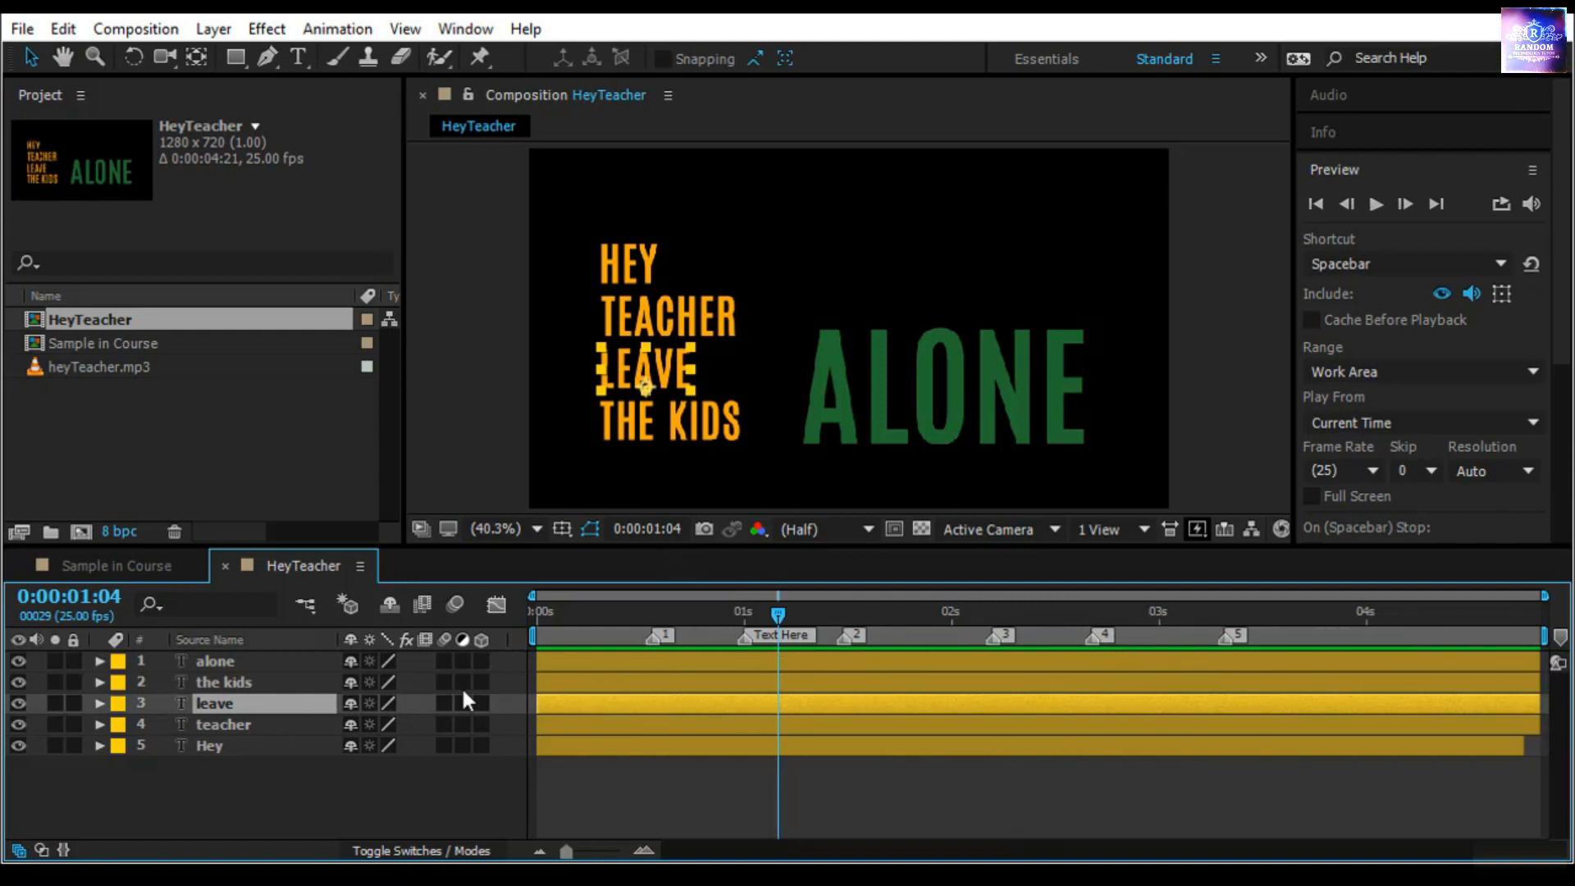
# Add layer markers to the leave layer at 0:00:01:04 and 0:00:01:18
pyautogui.click(783, 704)
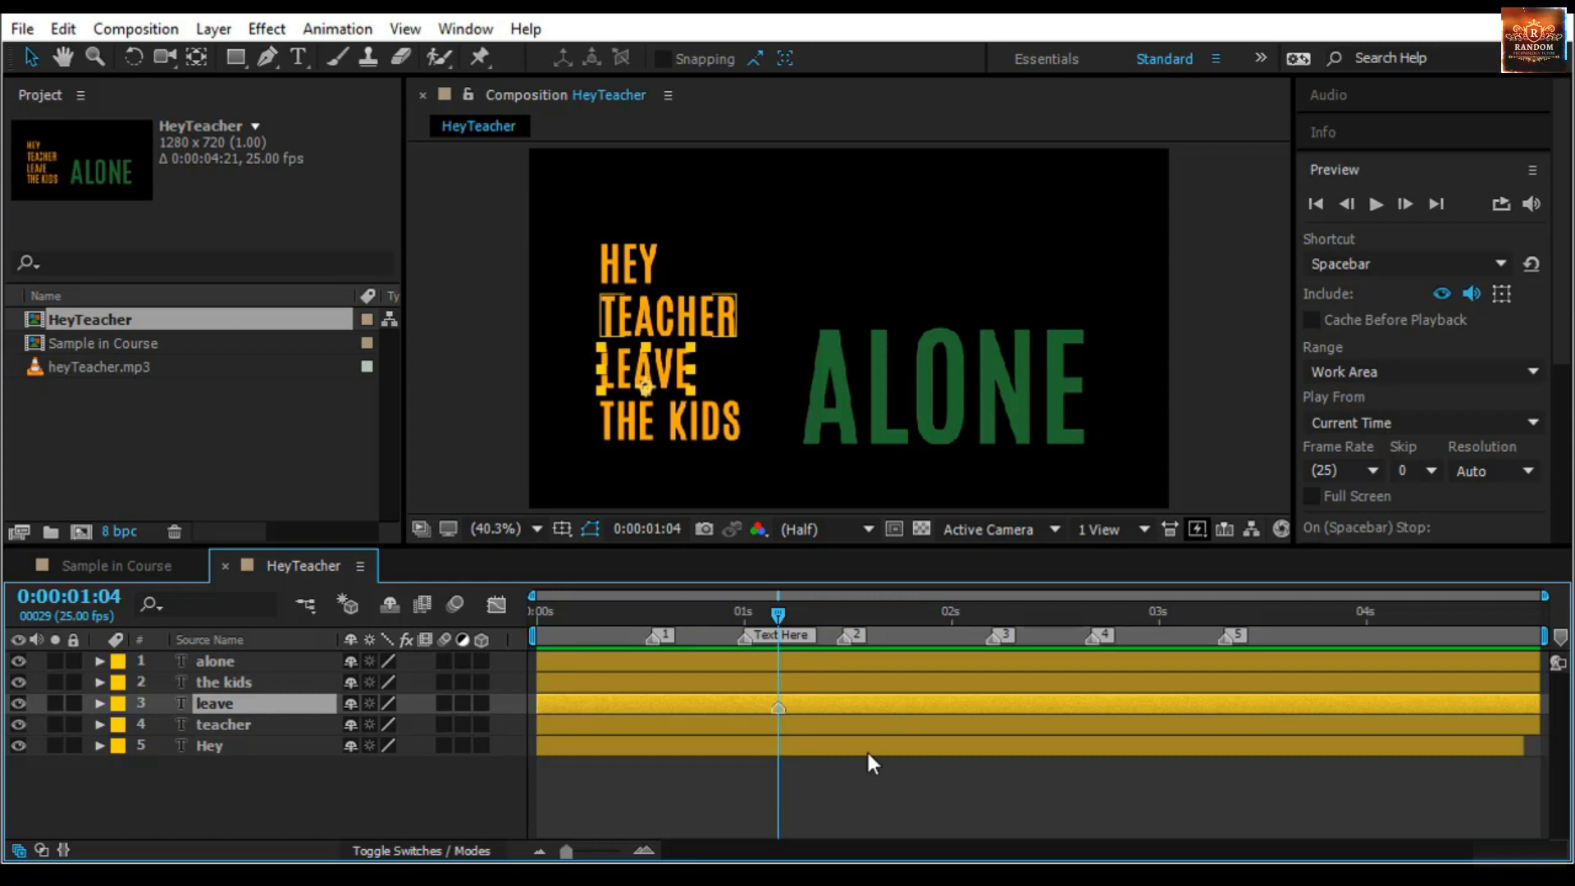
pyautogui.click(778, 615)
pyautogui.moveTo(779, 617); pyautogui.dragTo(894, 637)
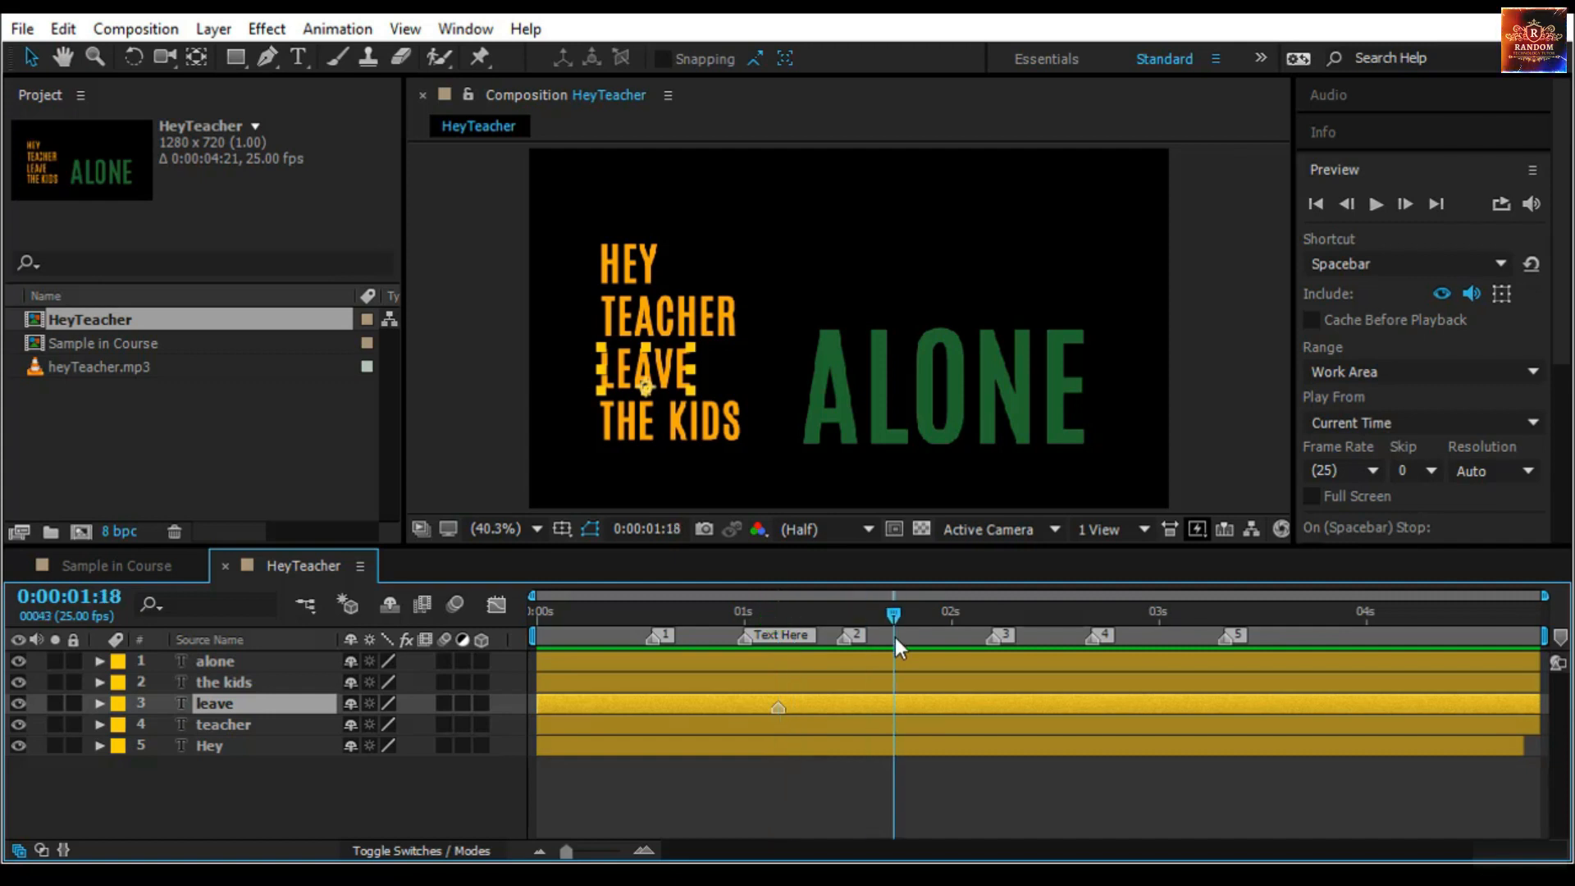
pyautogui.hotkey('alt', 'shift', 'p')
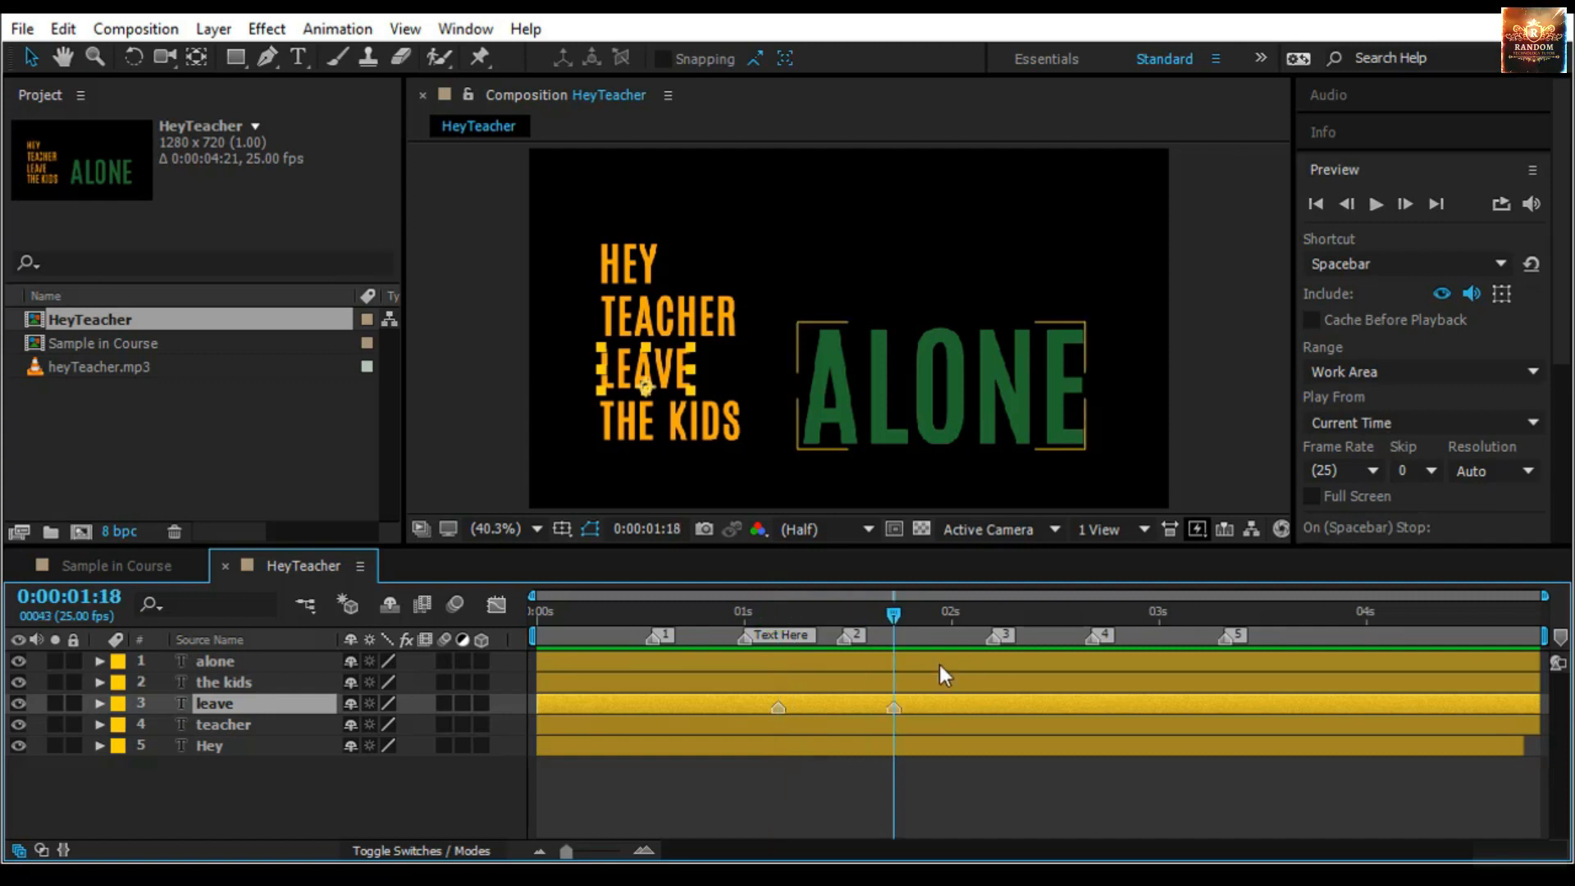
# Add a layer marker to the teacher layer at about 0:00:01:11 and move the playhead to 0:00:00:10
pyautogui.click(298, 723)
pyautogui.moveTo(893, 615); pyautogui.dragTo(615, 663)
pyautogui.hotkey('alt', 'shift', 'p')
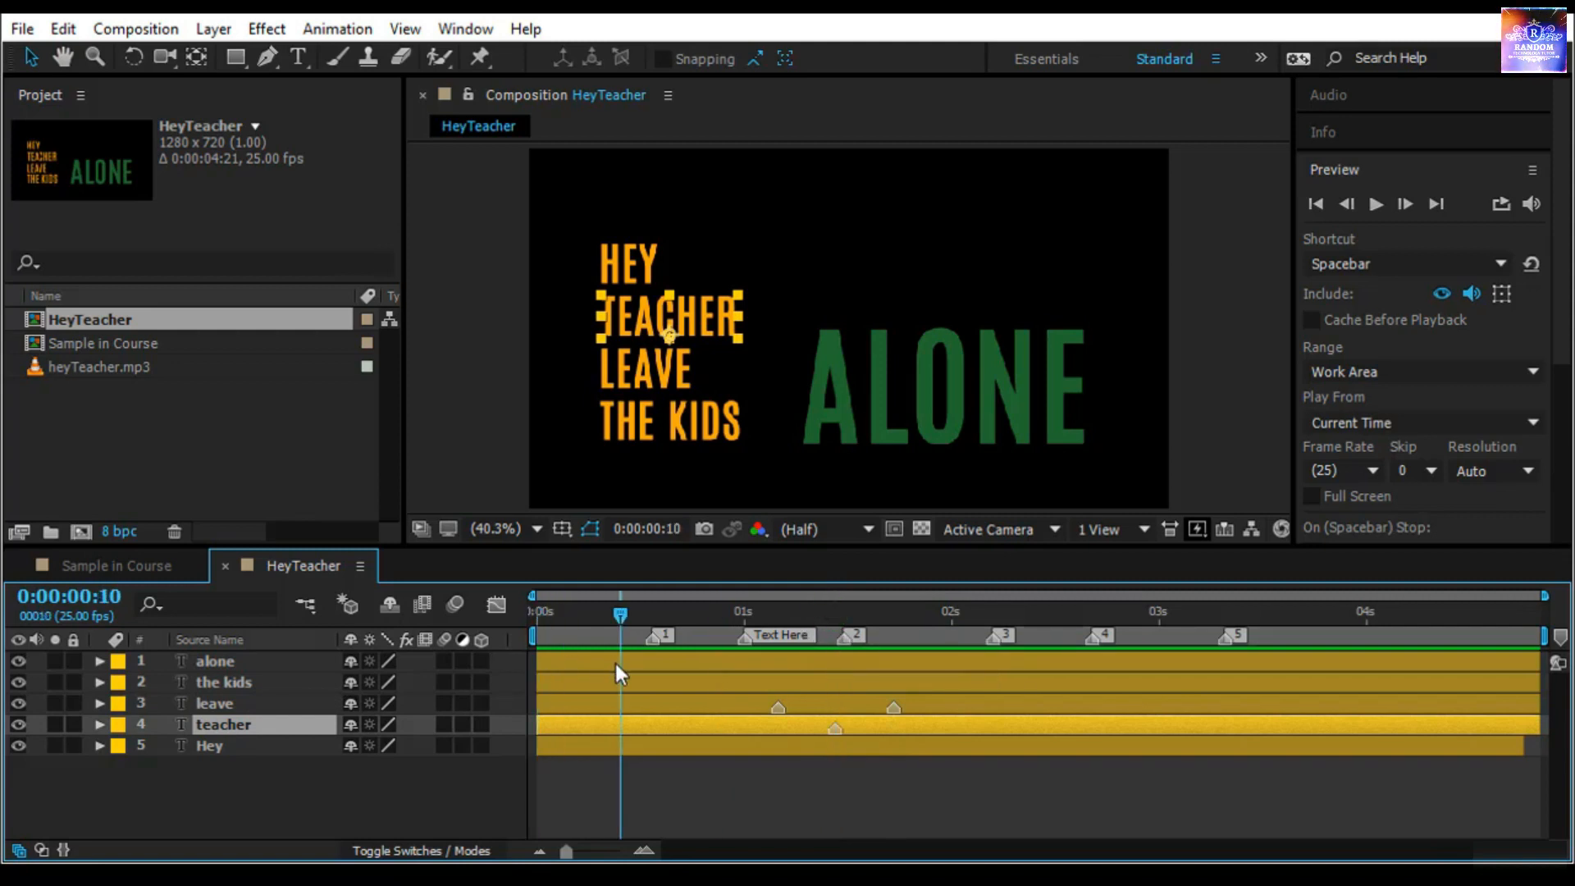
# Delete all composition markers and every layer marker on the leave and teacher layers
pyautogui.rightClick(654, 639)
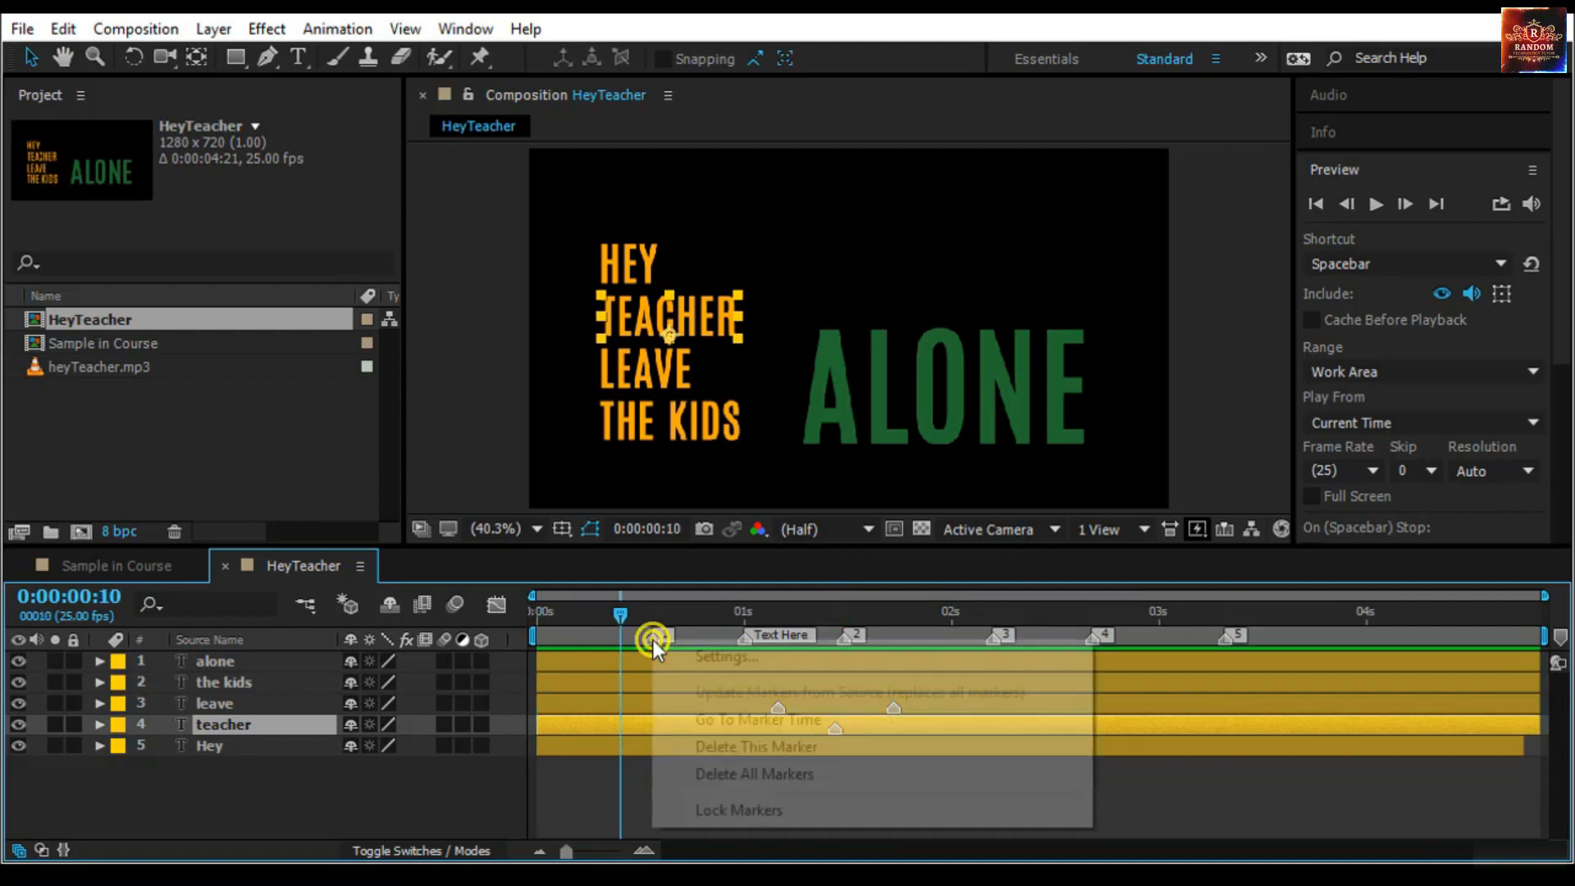
pyautogui.click(817, 773)
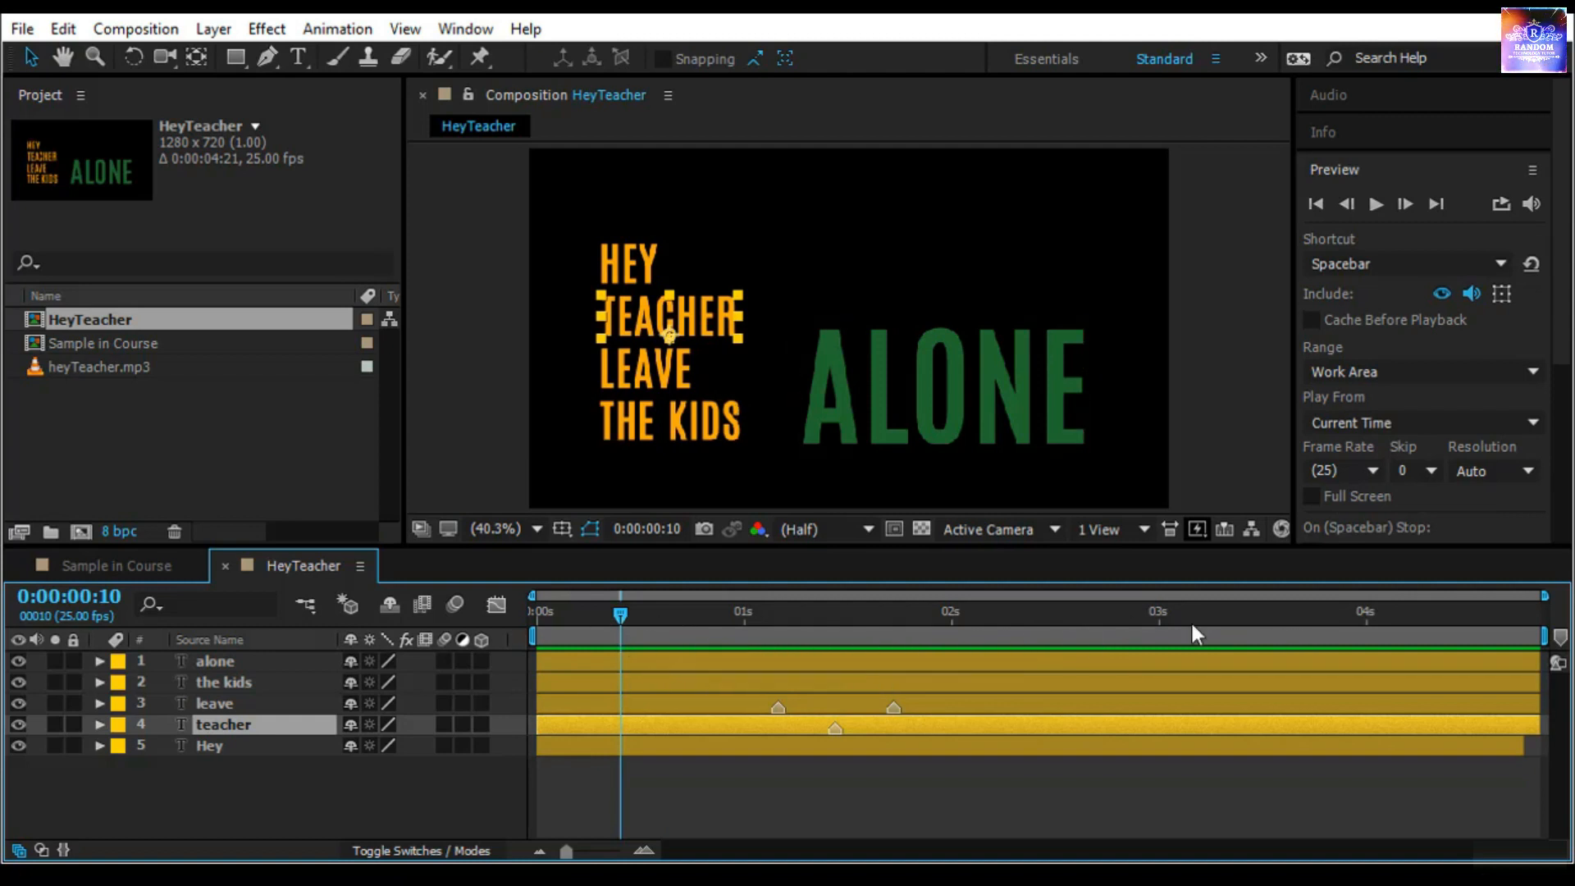
pyautogui.rightClick(893, 709)
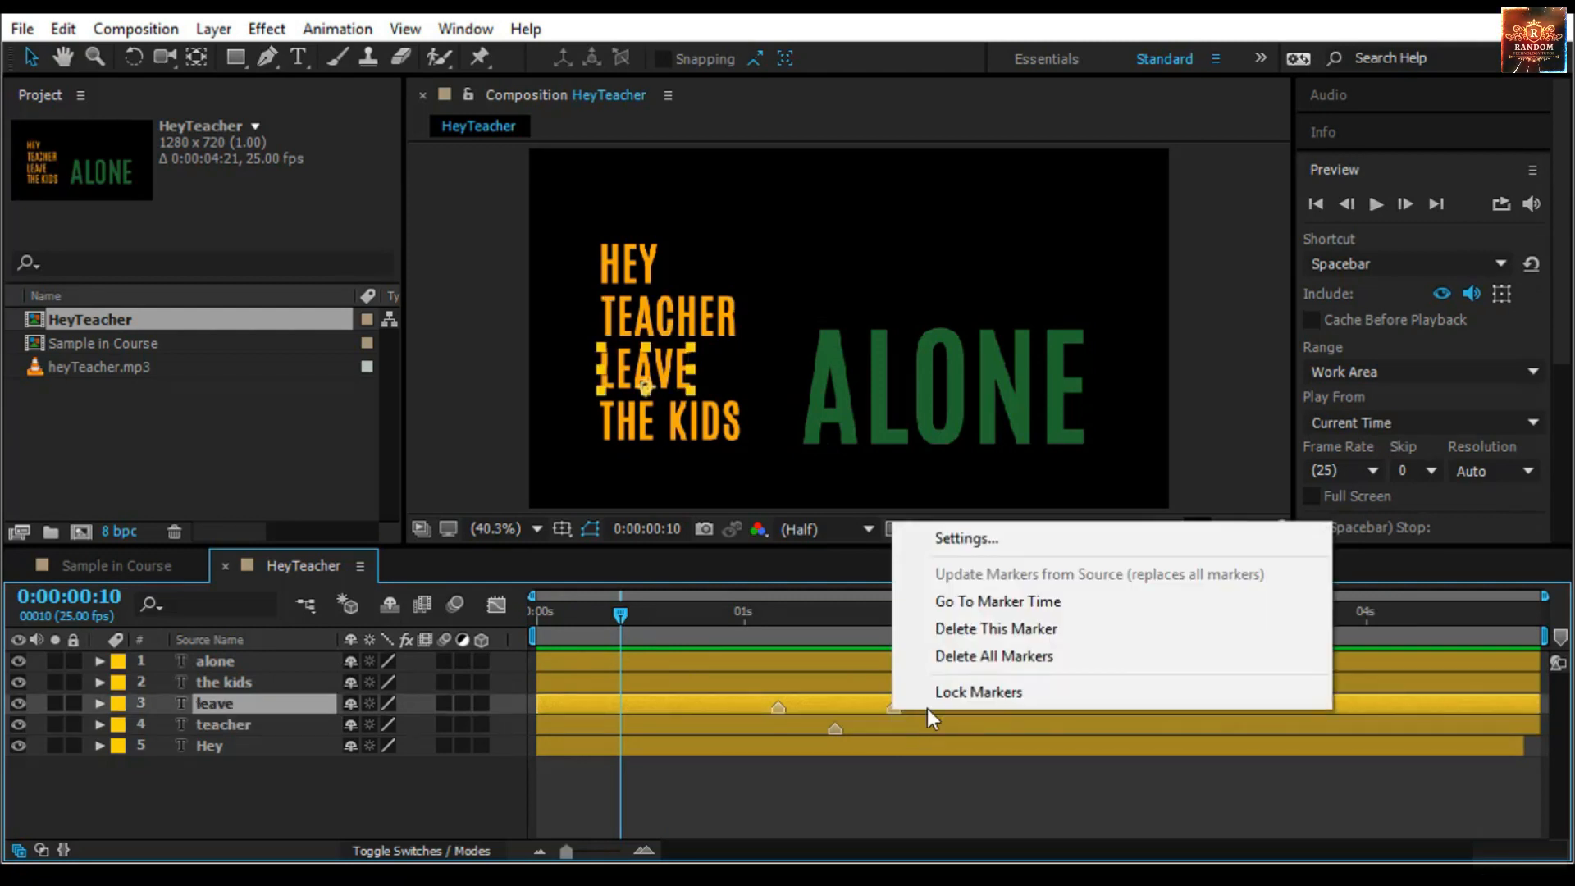
pyautogui.click(1018, 657)
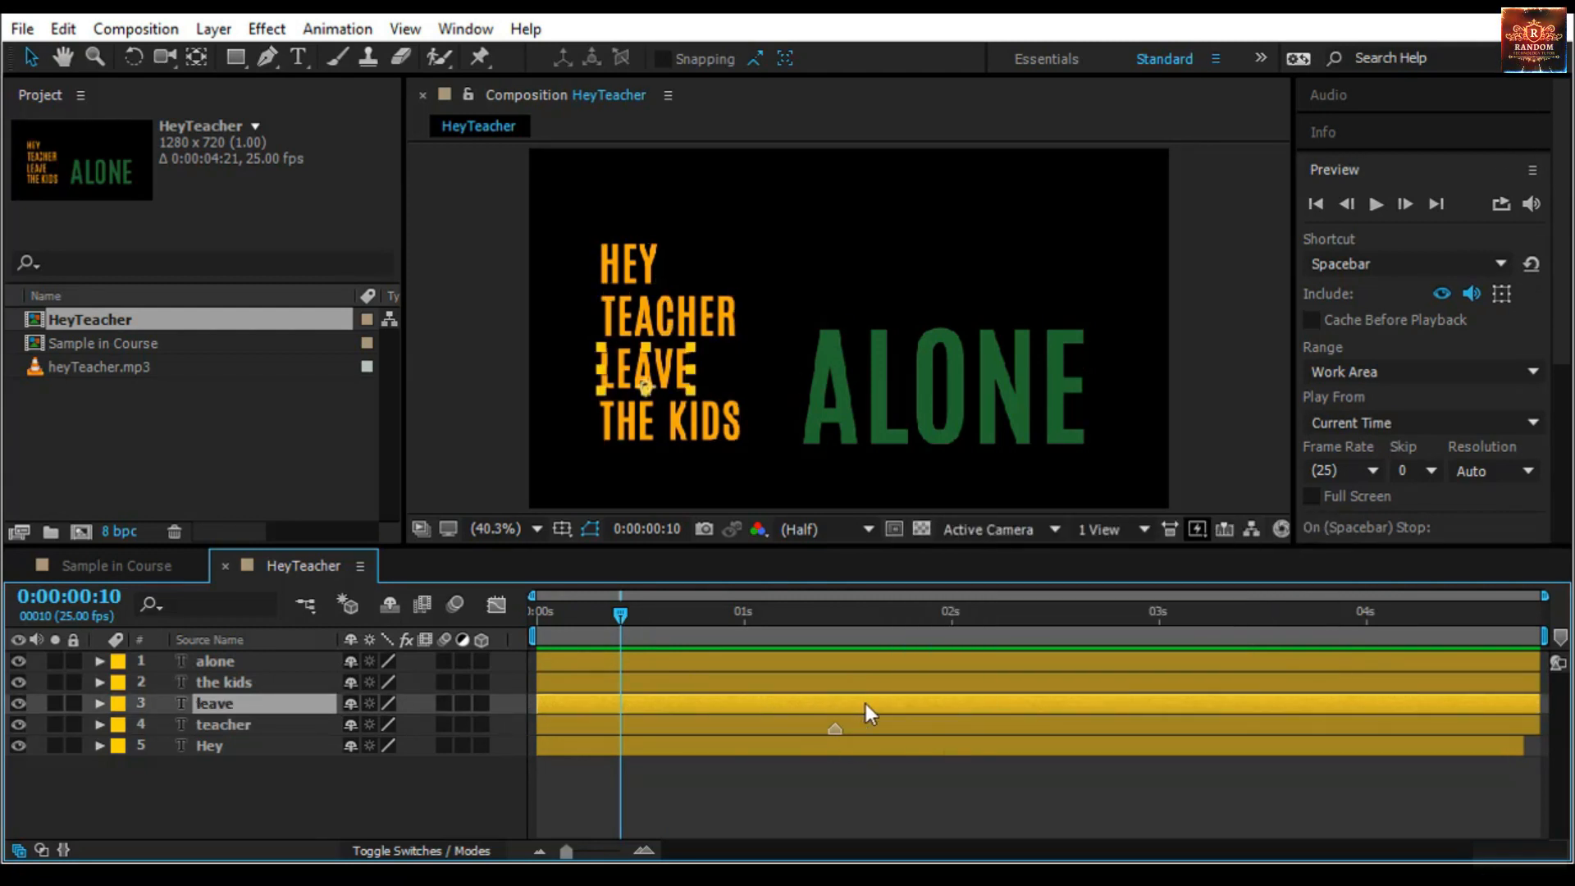
pyautogui.rightClick(831, 727)
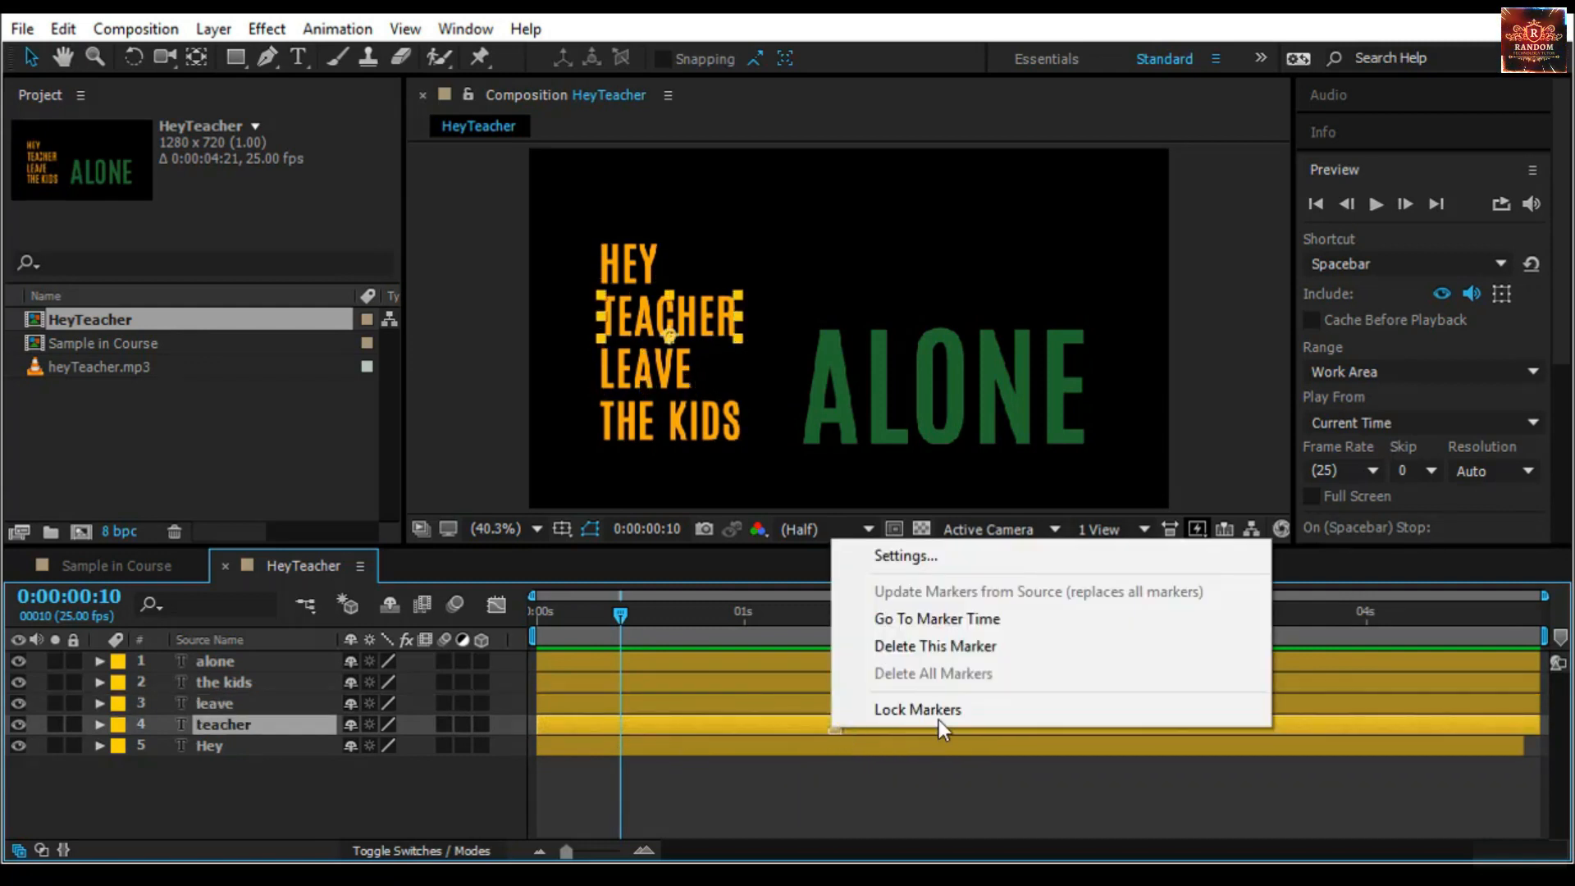
pyautogui.click(958, 647)
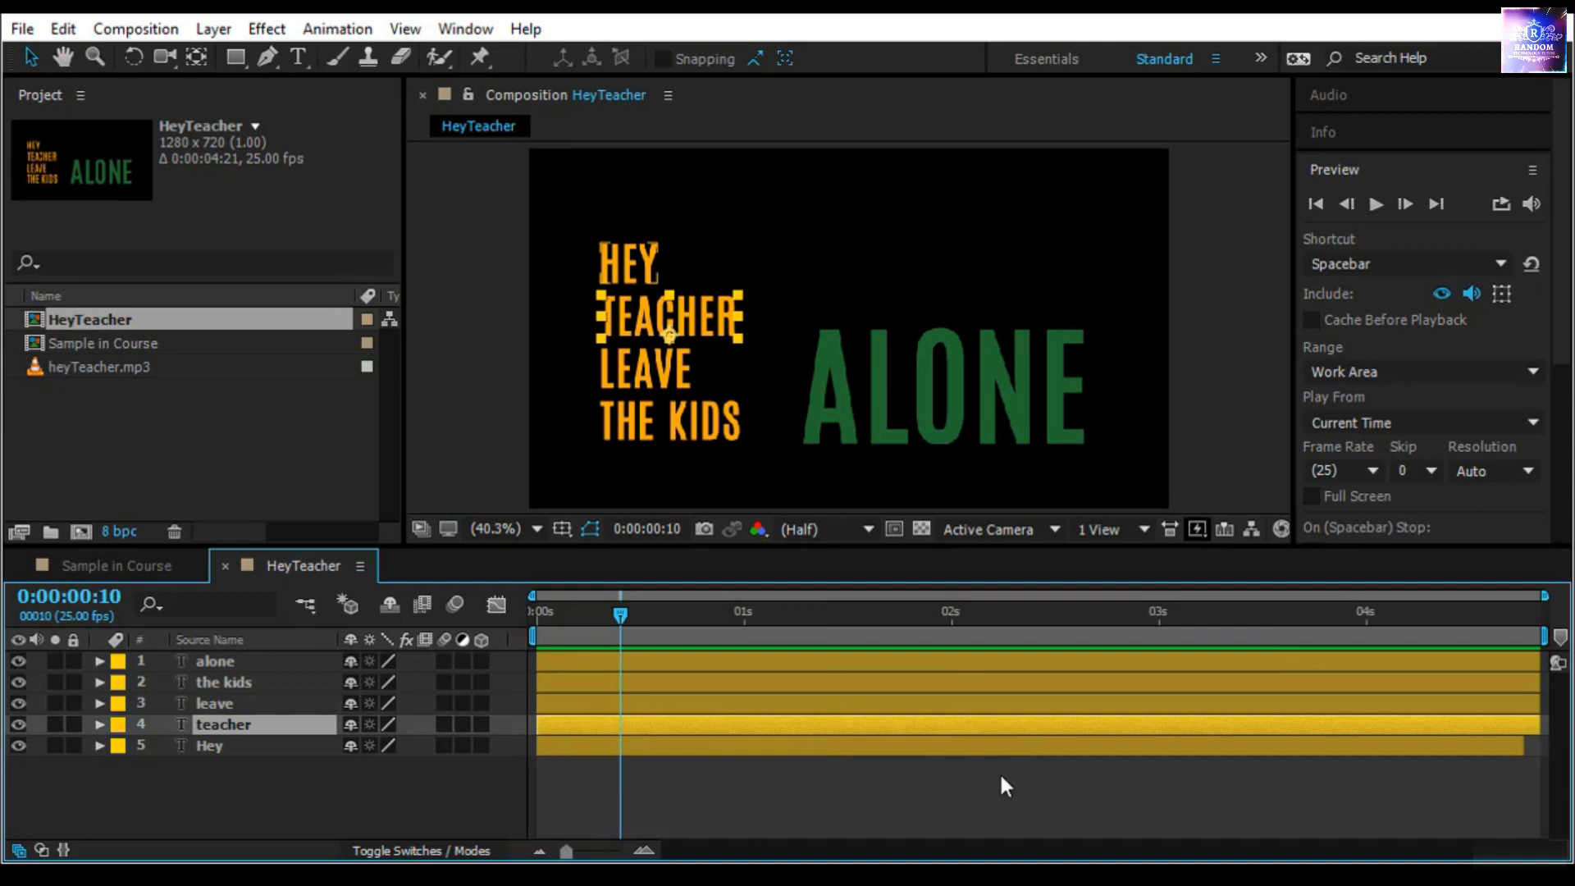
# Add numbered composition marker 1 at 0:00:00:12 and marker 2 at 0:00:01:10
pyautogui.moveTo(617, 616)
pyautogui.mouseDown()
pyautogui.moveTo(672, 622)
pyautogui.moveTo(633, 632)
pyautogui.mouseUp()
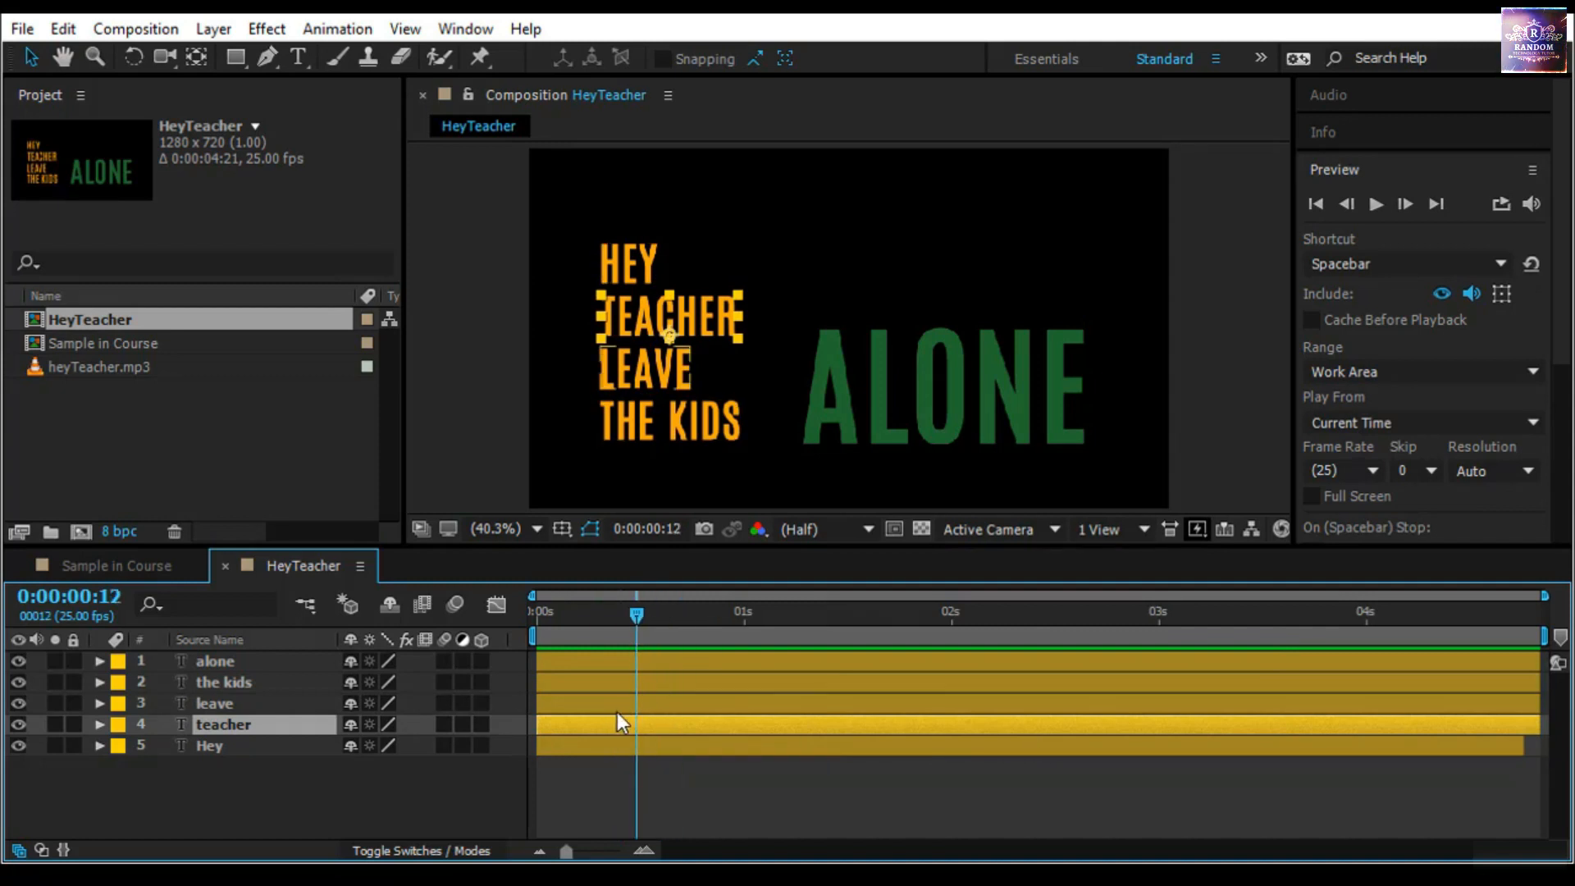
pyautogui.hotkey('shift', '1')
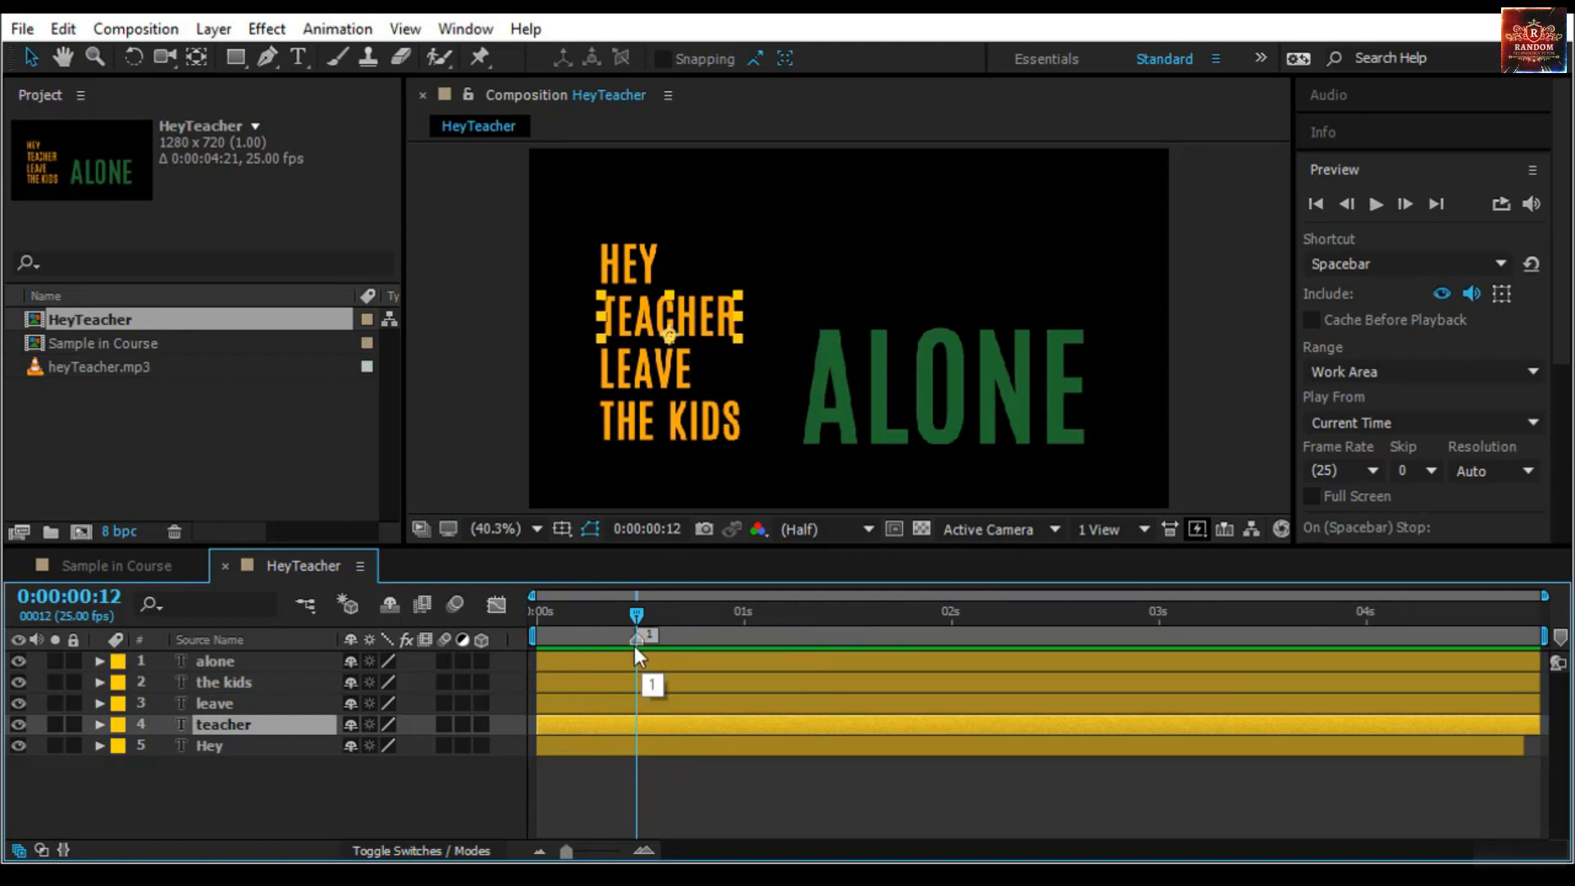
pyautogui.moveTo(635, 617); pyautogui.dragTo(824, 641)
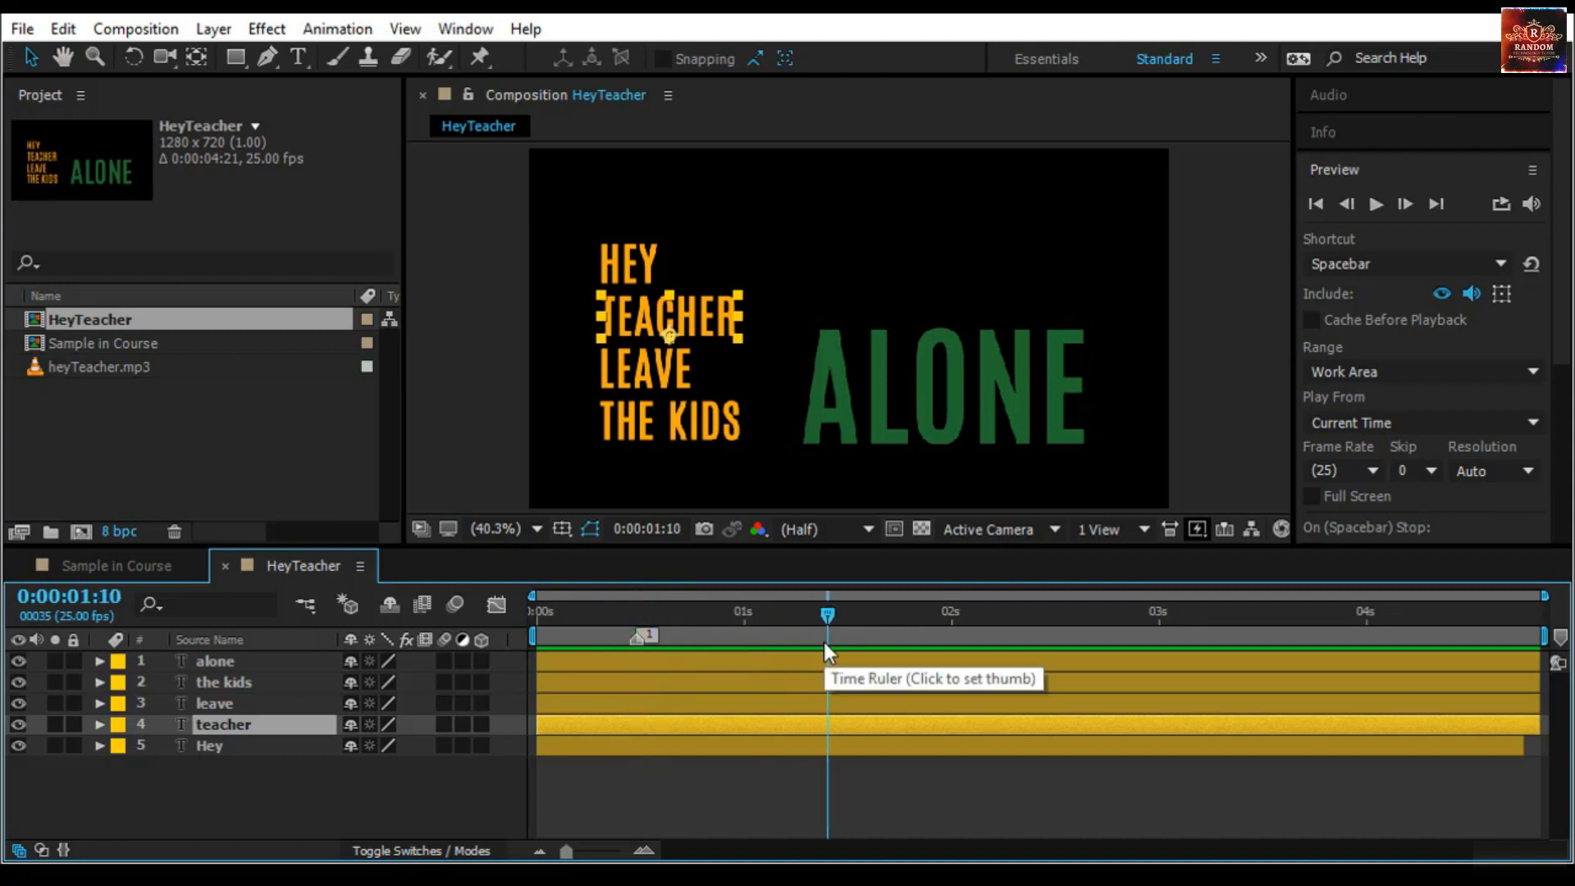
pyautogui.hotkey('shift', '2')
# Add numbered composition marker 3 at 0:00:00:22 and marker 4 at about 0:00:01:17
pyautogui.click(826, 612)
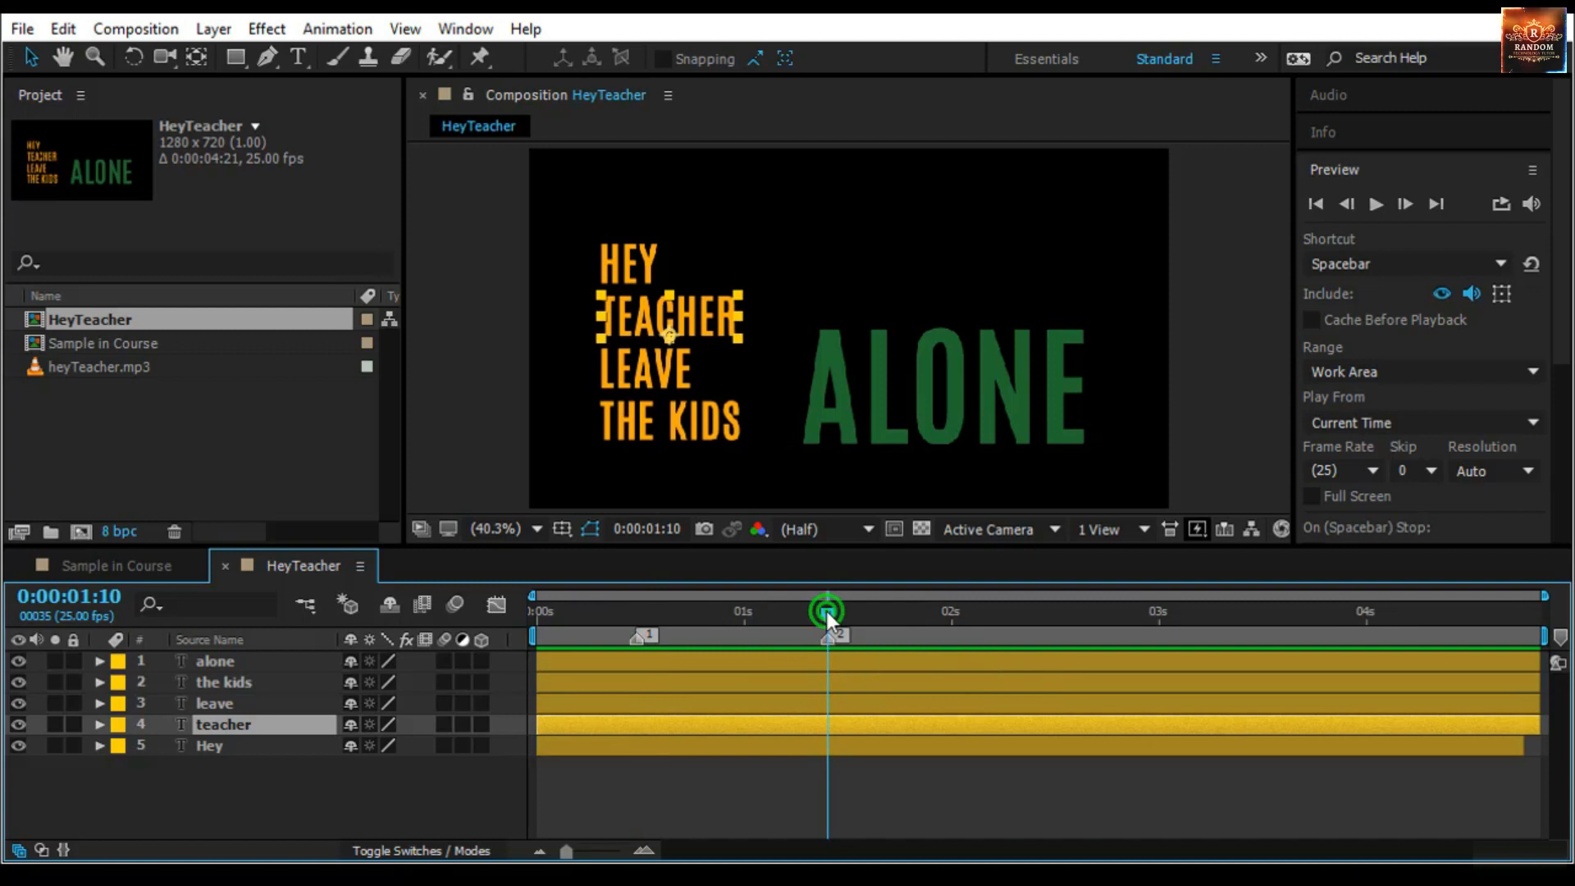
pyautogui.moveTo(825, 612); pyautogui.dragTo(722, 662)
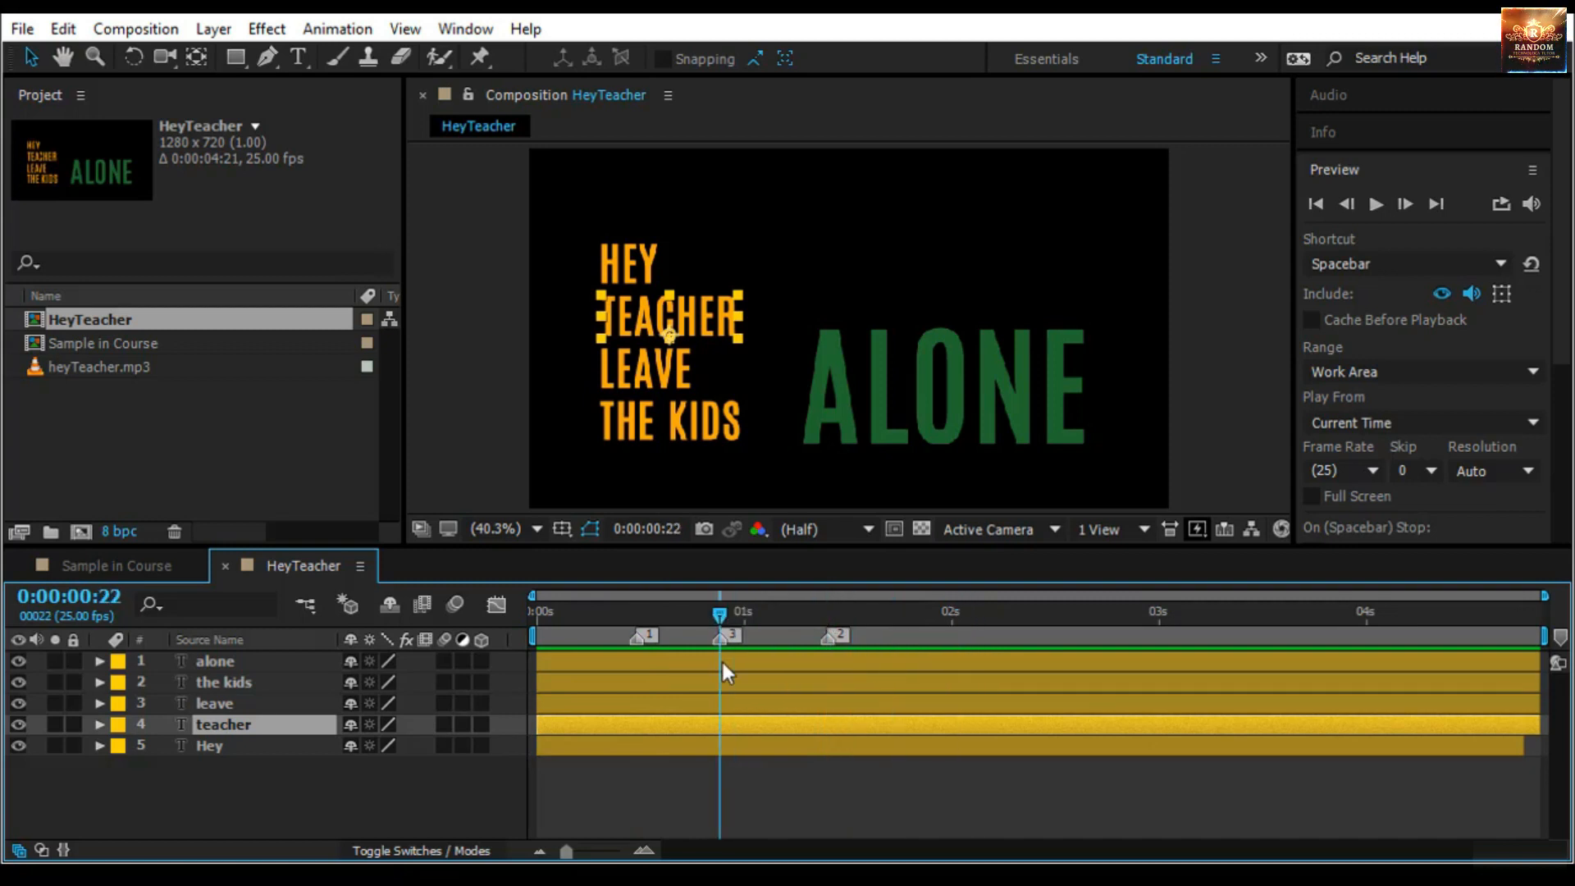
pyautogui.moveTo(722, 614)
pyautogui.mouseDown()
pyautogui.moveTo(888, 628)
pyautogui.moveTo(967, 614)
pyautogui.moveTo(949, 705)
pyautogui.mouseUp()
pyautogui.hotkey('shift', '4')
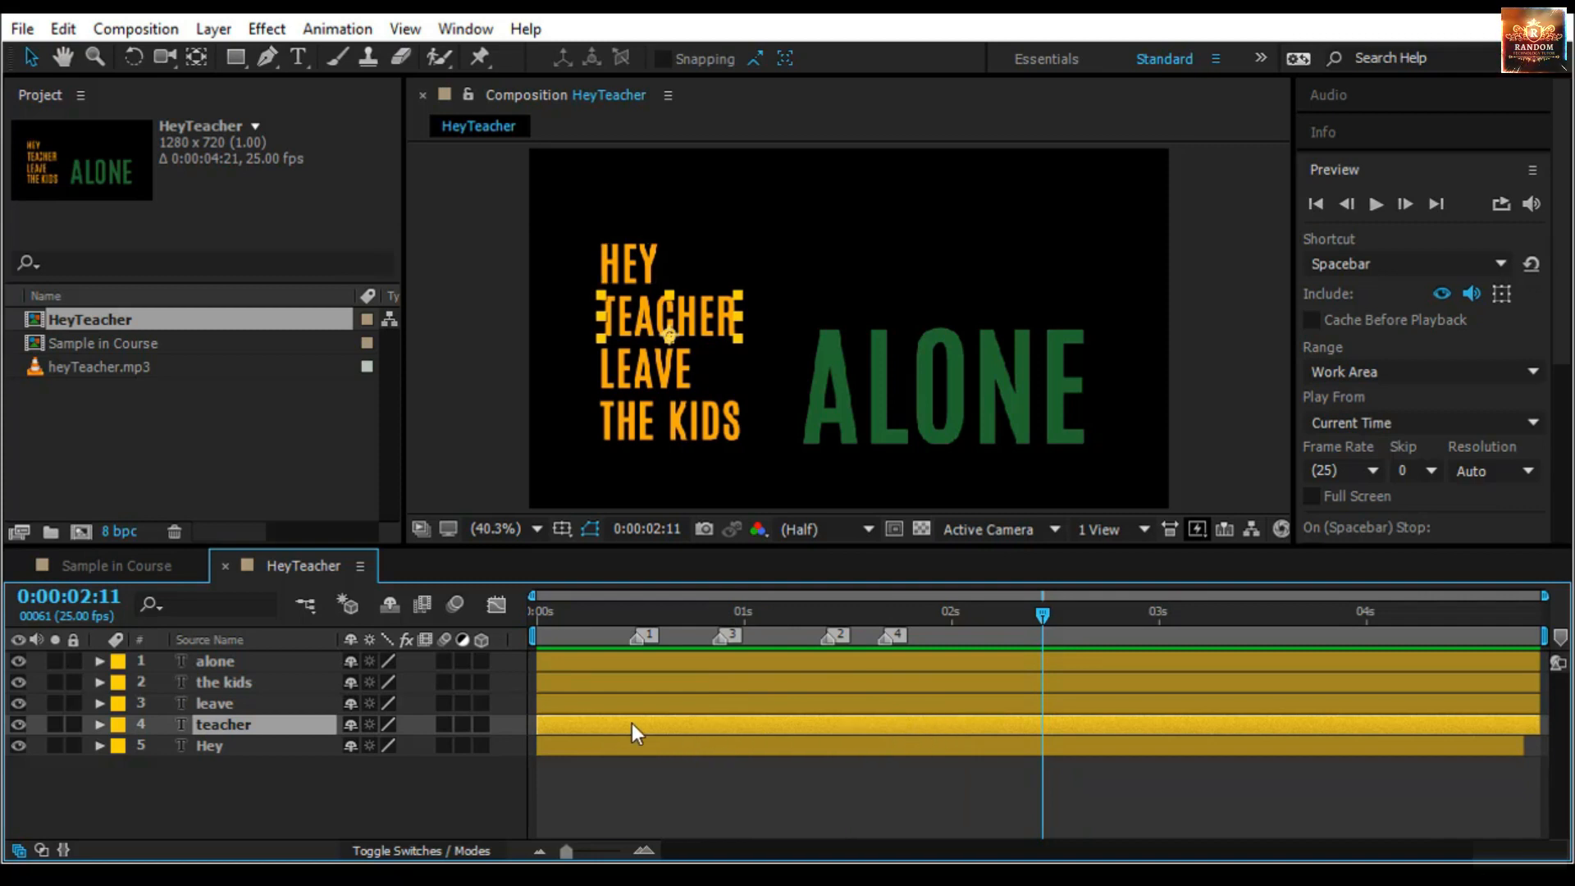
# Add layer markers to the teacher layer at 0:00:02:11, 0:00:00:18, 0:00:01:05 and about 0:00:01:15, leaving the playhead at 0:00:02:01
pyautogui.press('KP_Multiply')
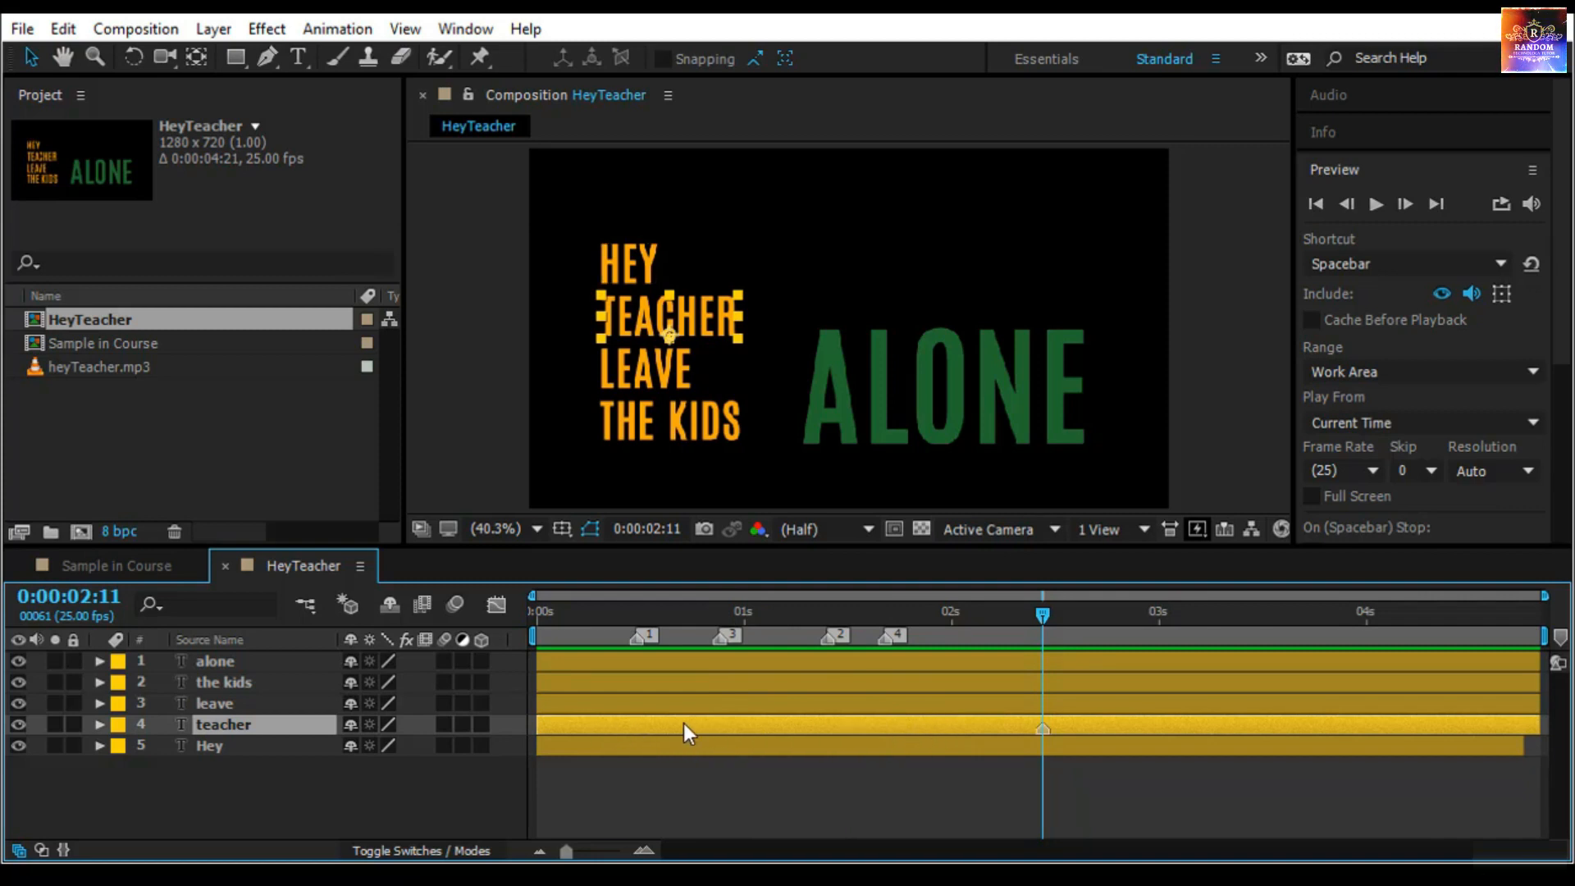
pyautogui.moveTo(864, 661); pyautogui.dragTo(681, 701)
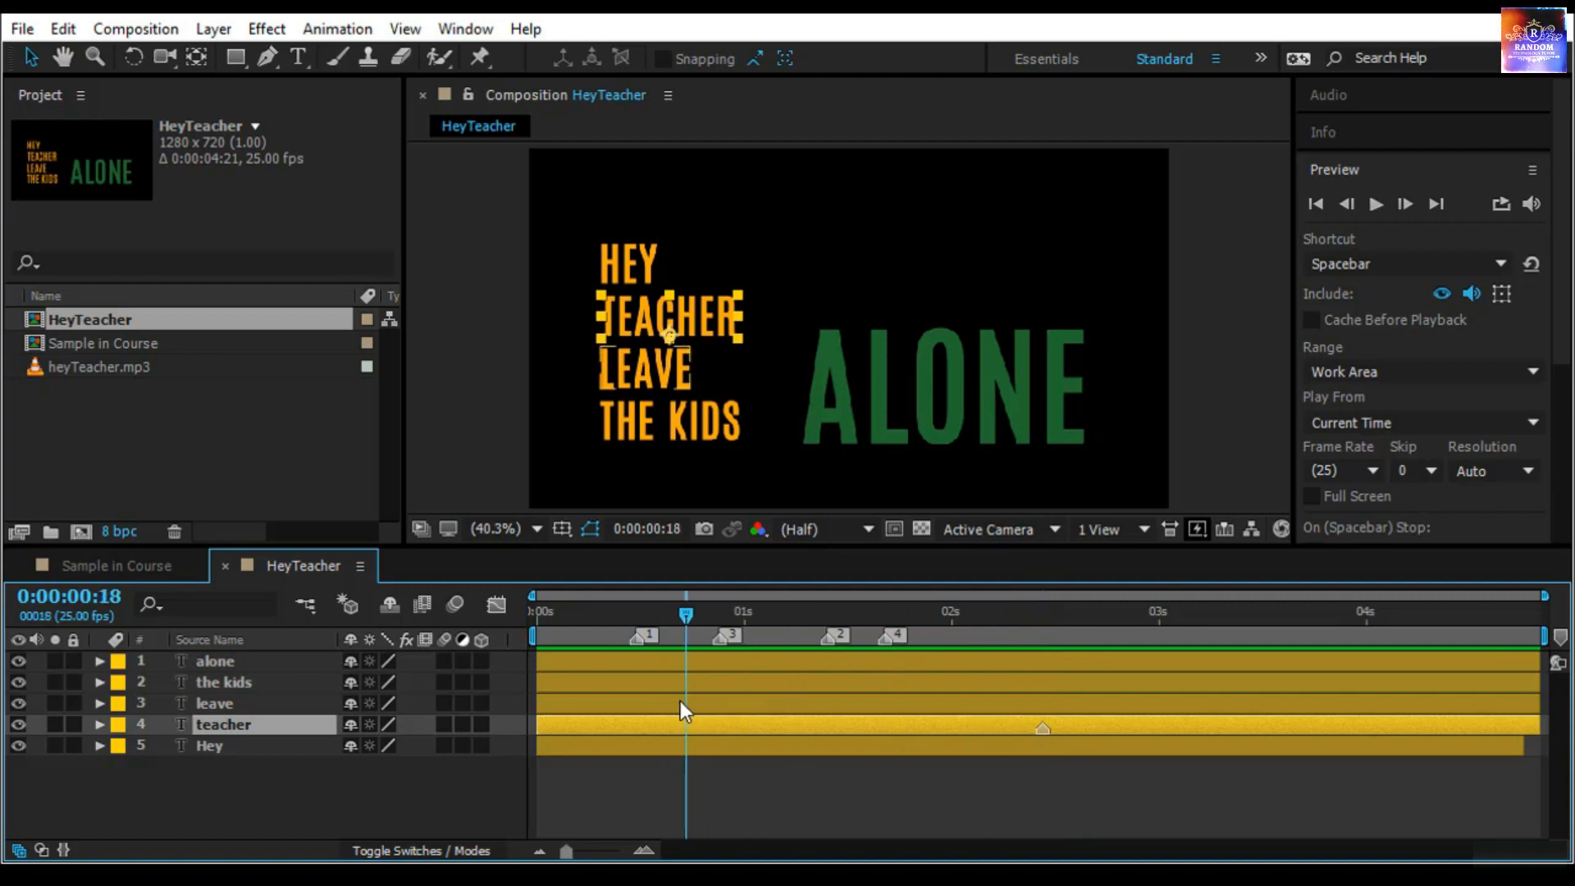
pyautogui.press('KP_Multiply')
pyautogui.click(681, 607)
pyautogui.moveTo(681, 607); pyautogui.dragTo(783, 623)
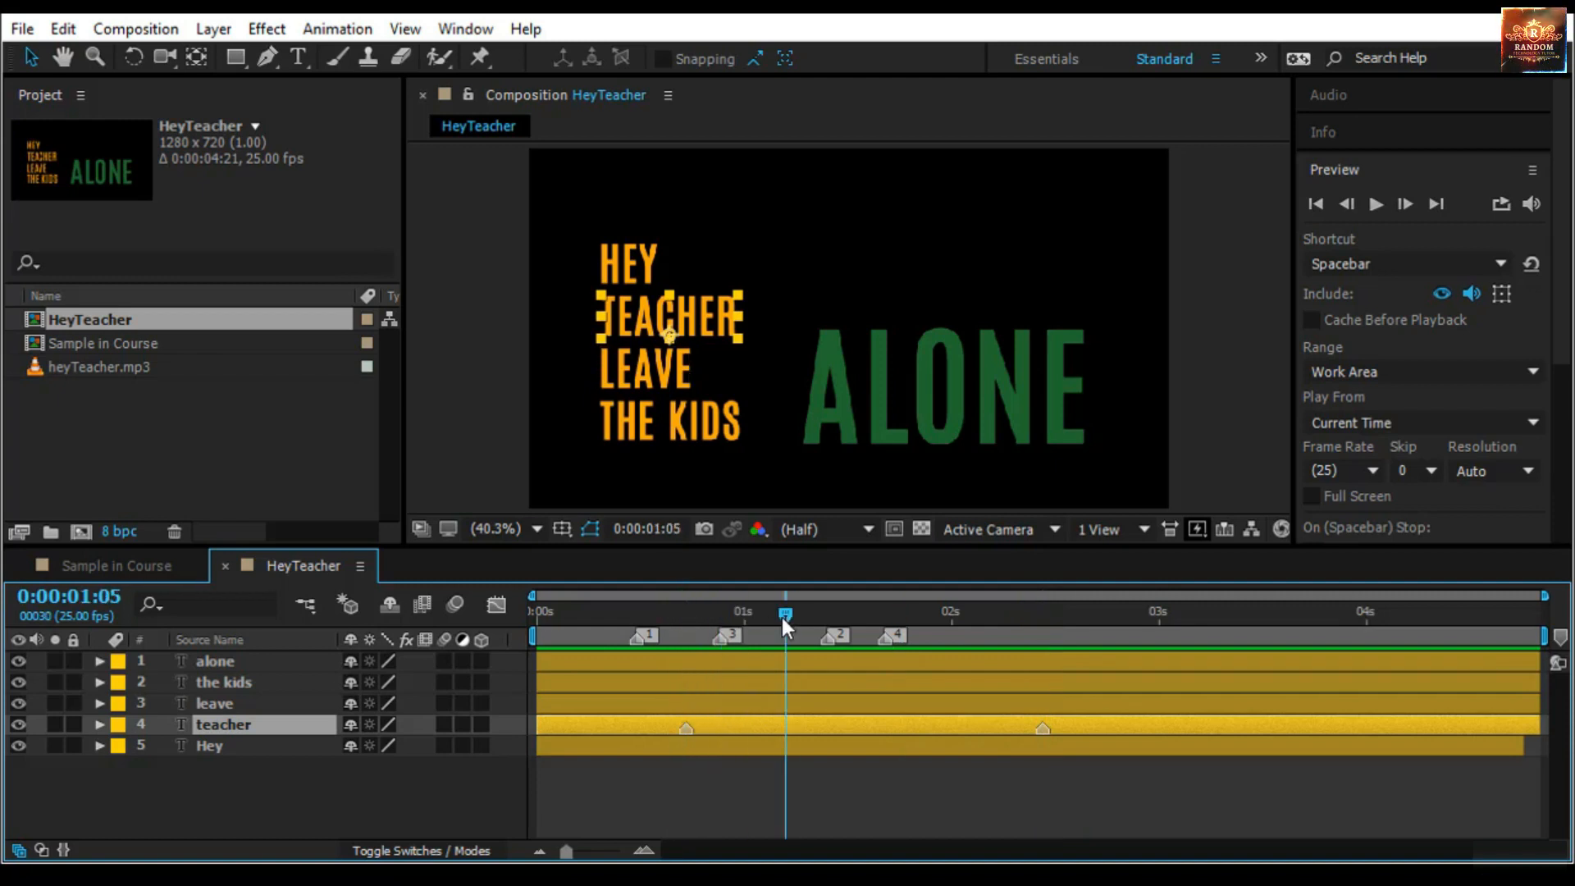
pyautogui.press('KP_Multiply')
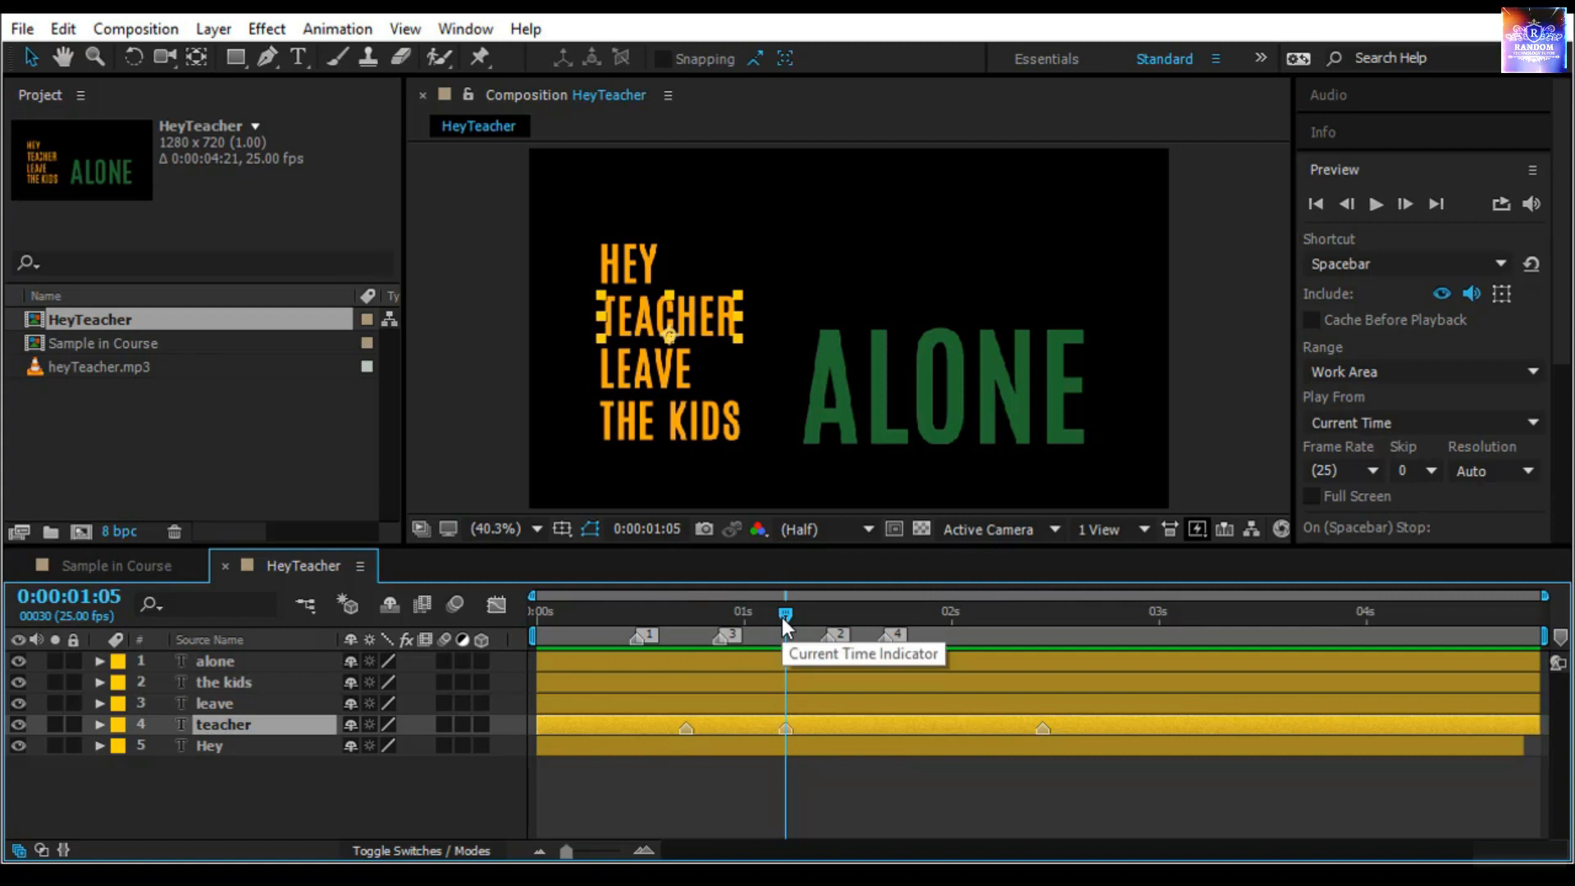
pyautogui.moveTo(785, 614)
pyautogui.mouseDown()
pyautogui.moveTo(878, 630)
pyautogui.moveTo(868, 644)
pyautogui.moveTo(957, 629)
pyautogui.mouseUp()
pyautogui.press('KP_Multiply')
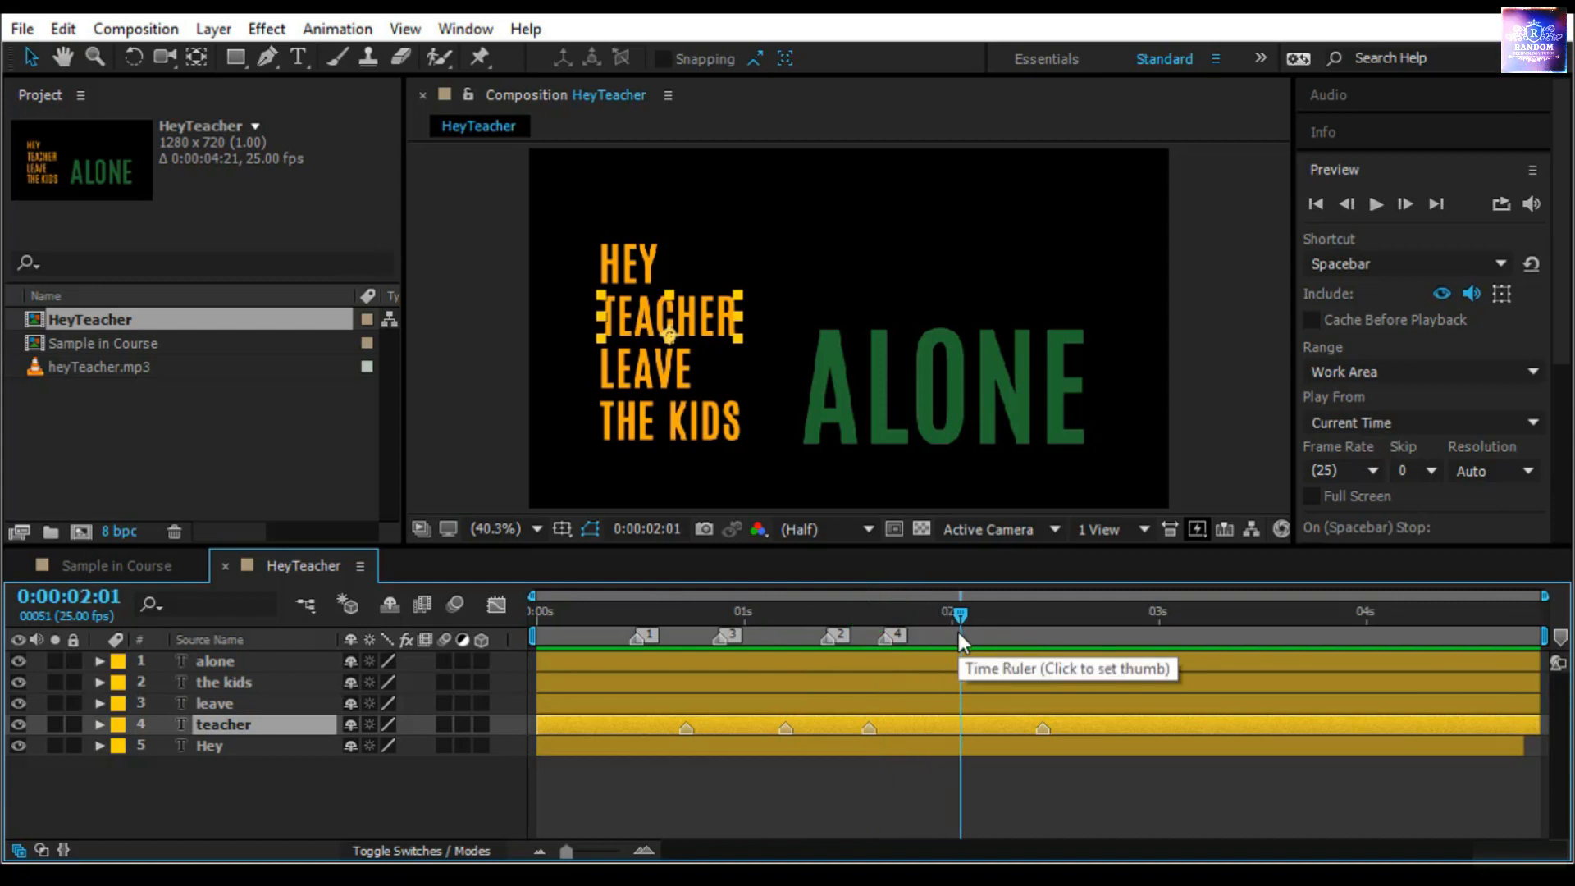
# Add a teacher layer marker at 0:00:02:01, and with the playhead at 0:00:00:18 delete all of that layer's markers
pyautogui.press('KP_Multiply')
pyautogui.moveTo(964, 614); pyautogui.dragTo(598, 686)
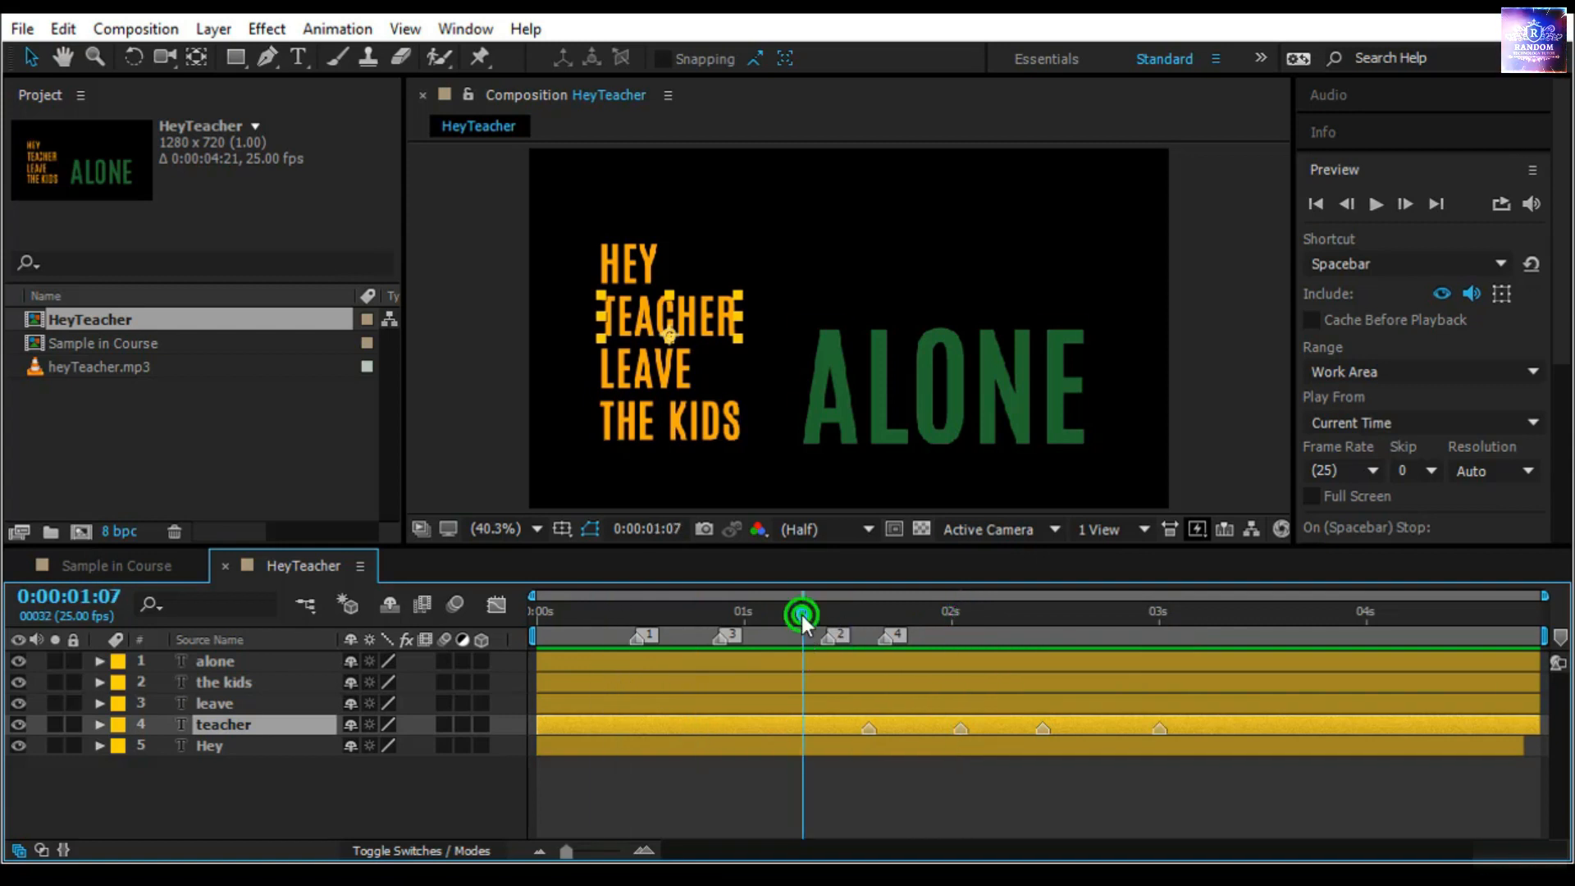
pyautogui.moveTo(801, 614); pyautogui.dragTo(741, 627)
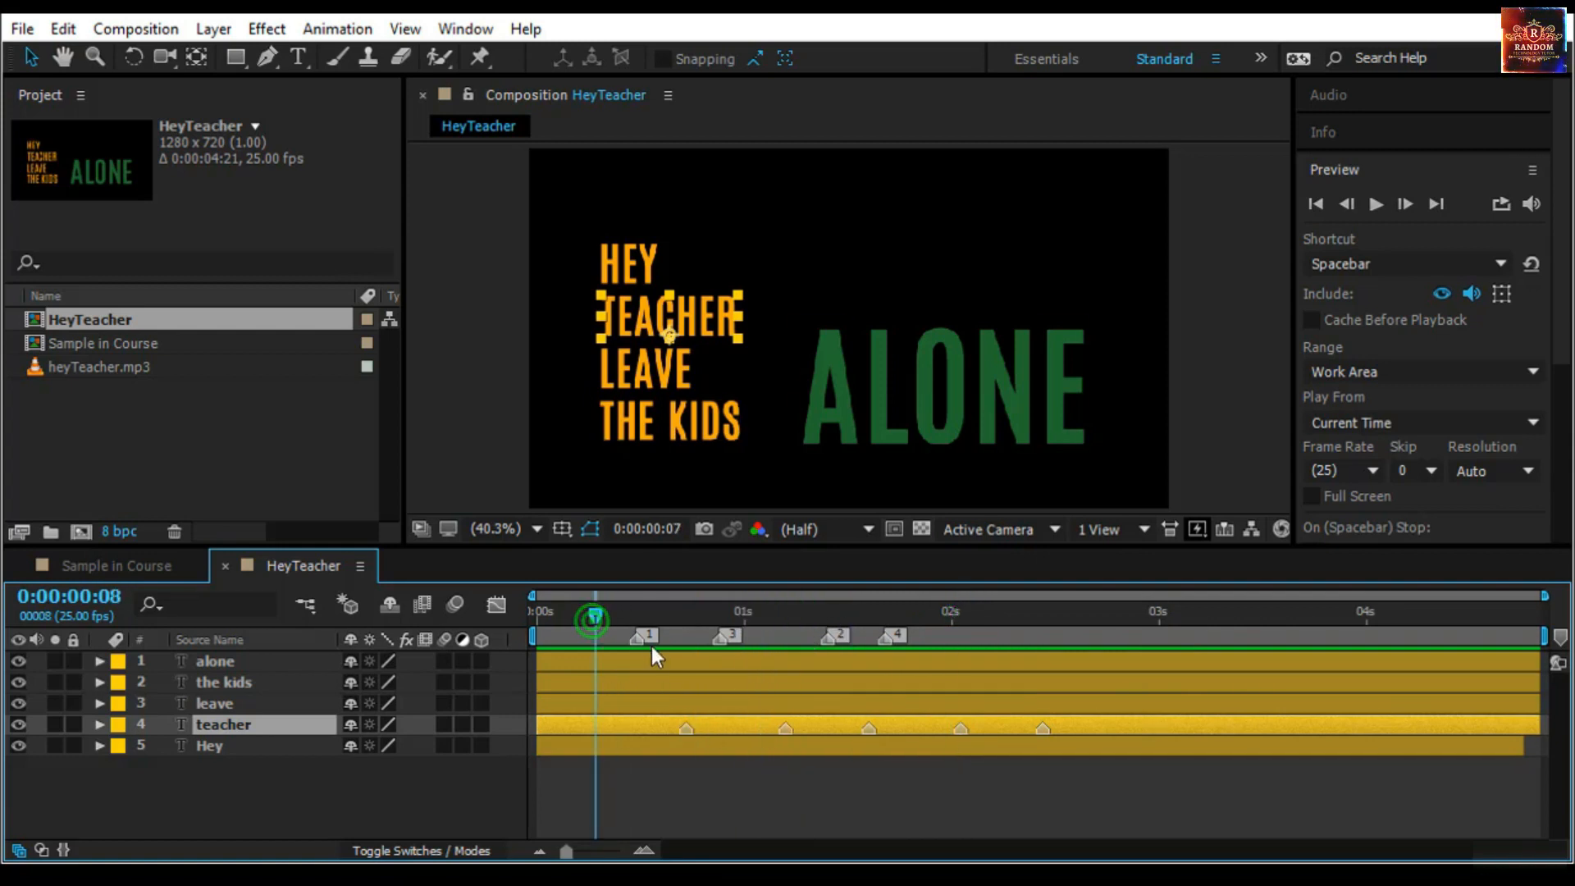
pyautogui.moveTo(594, 621); pyautogui.dragTo(683, 655)
pyautogui.rightClick(682, 726)
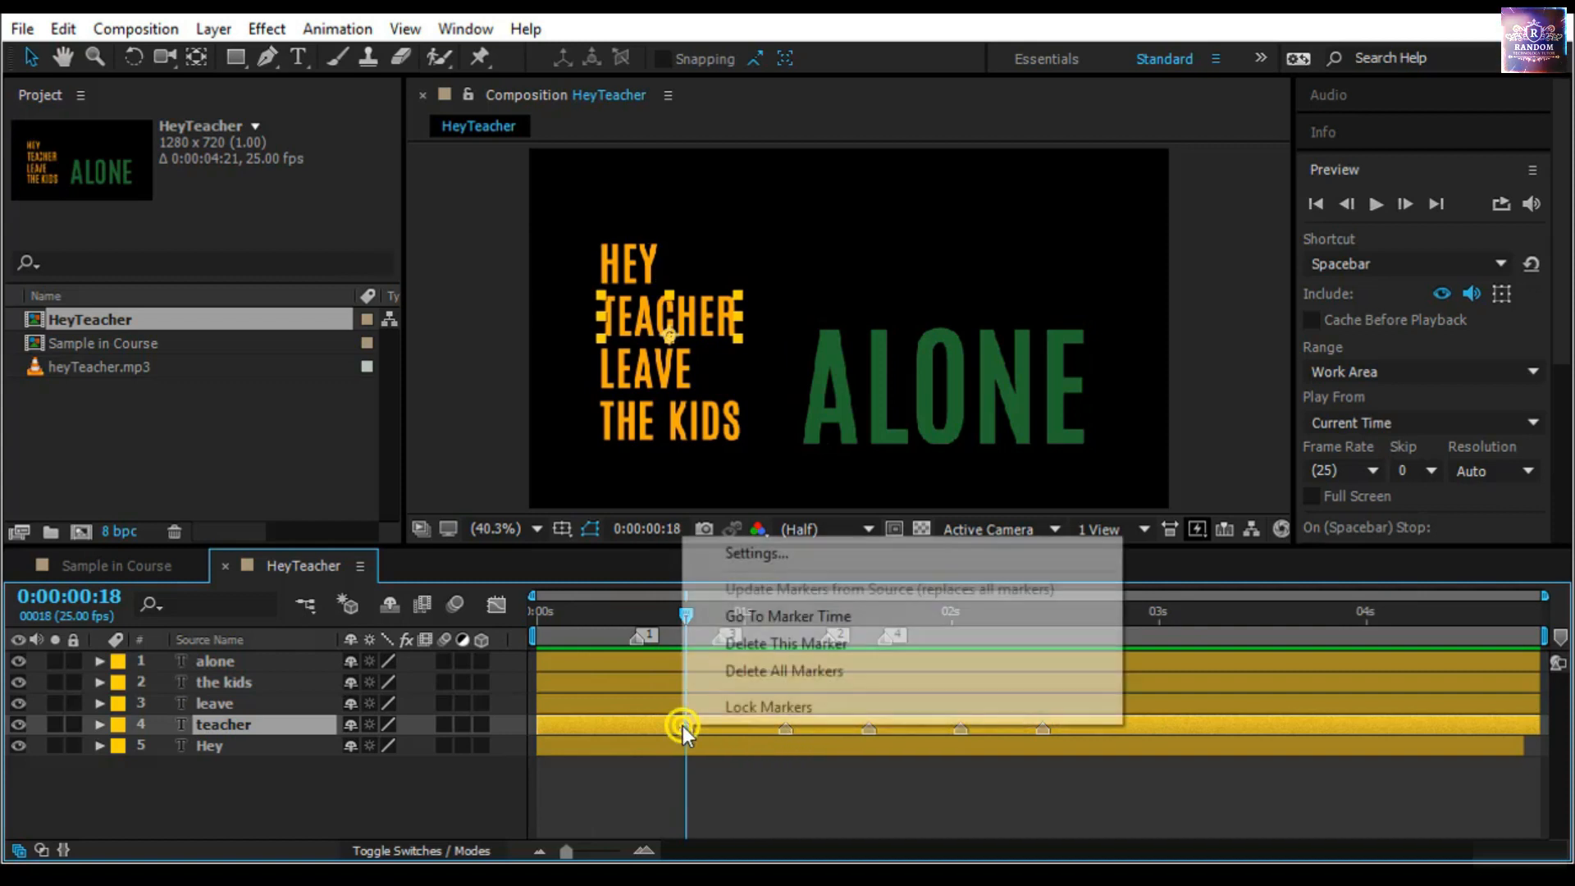
pyautogui.click(780, 671)
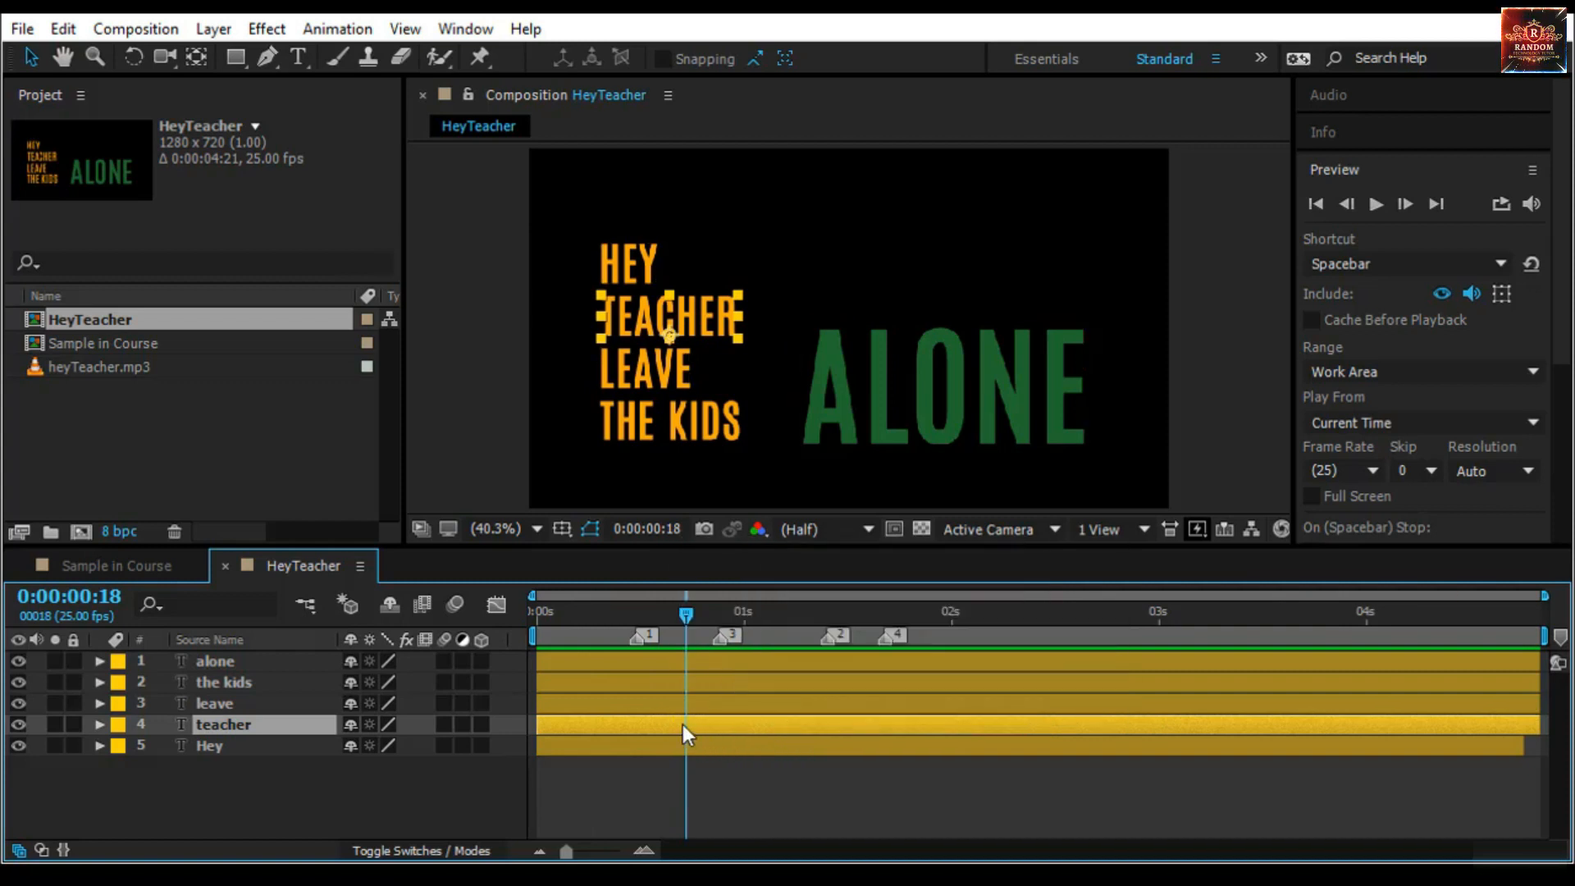
# Add a layer marker to the teacher layer at 0:00:00:18 and set its time to 50, equal to 0:00:02:00
pyautogui.press('KP_Multiply')
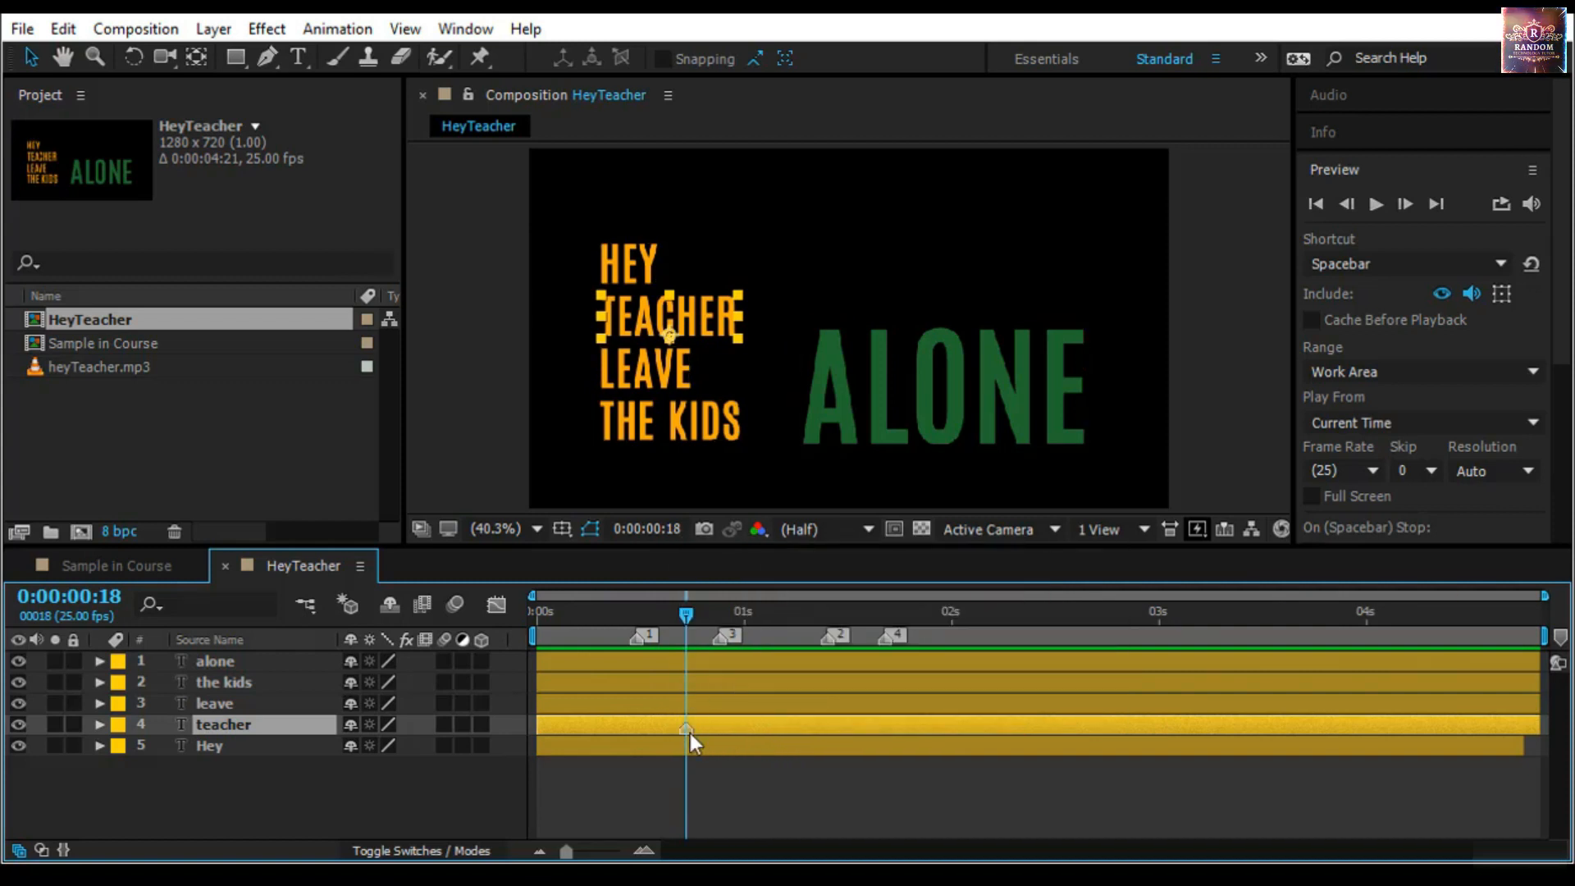
pyautogui.doubleClick(686, 729)
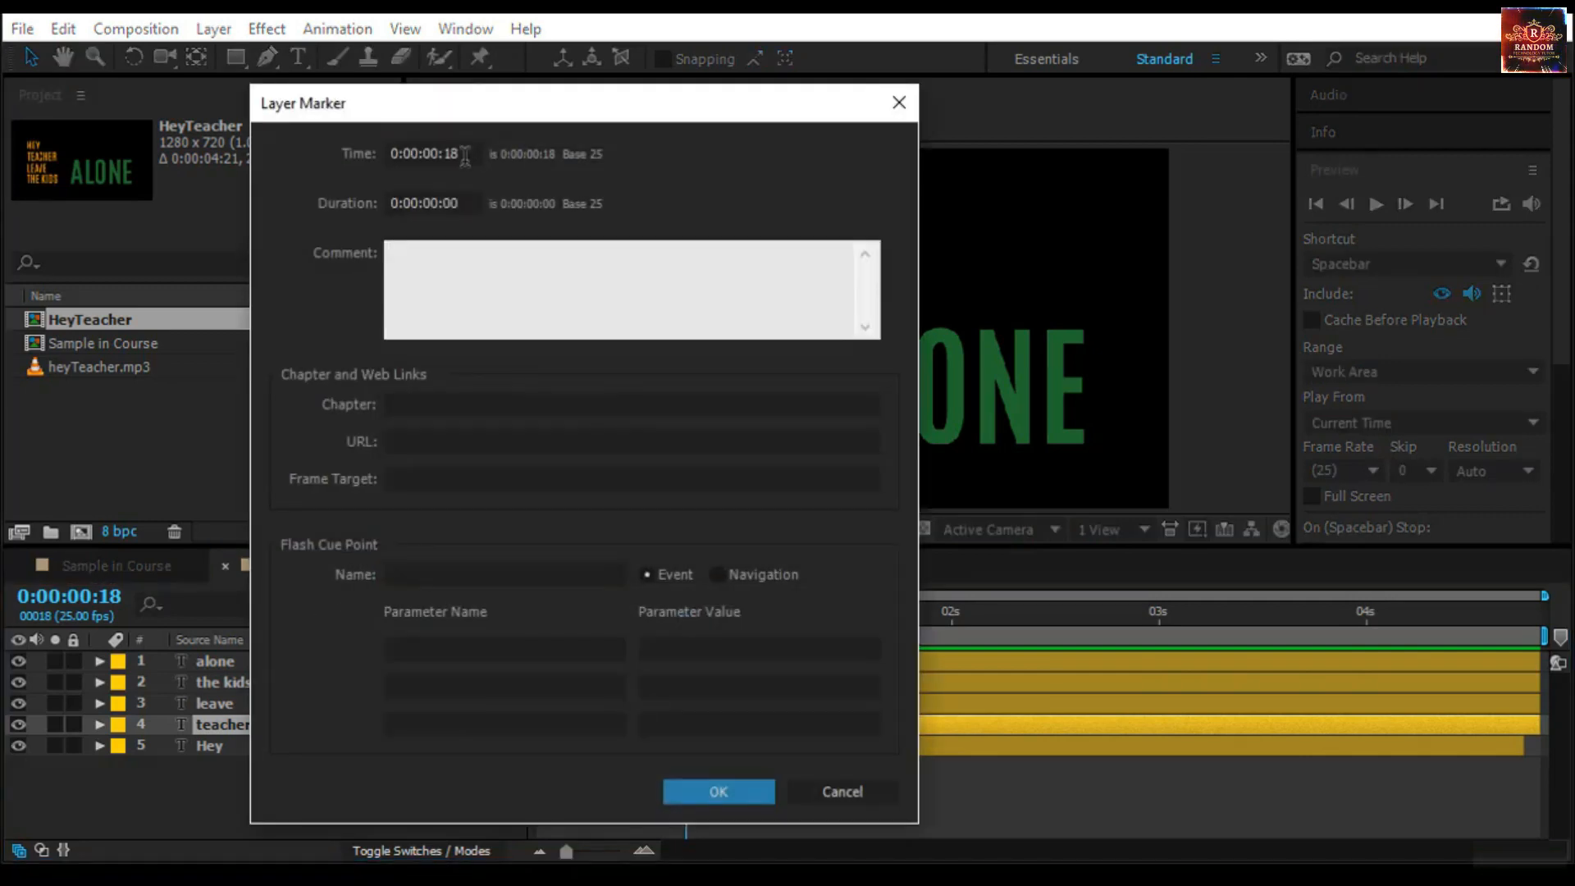
pyautogui.click(475, 155)
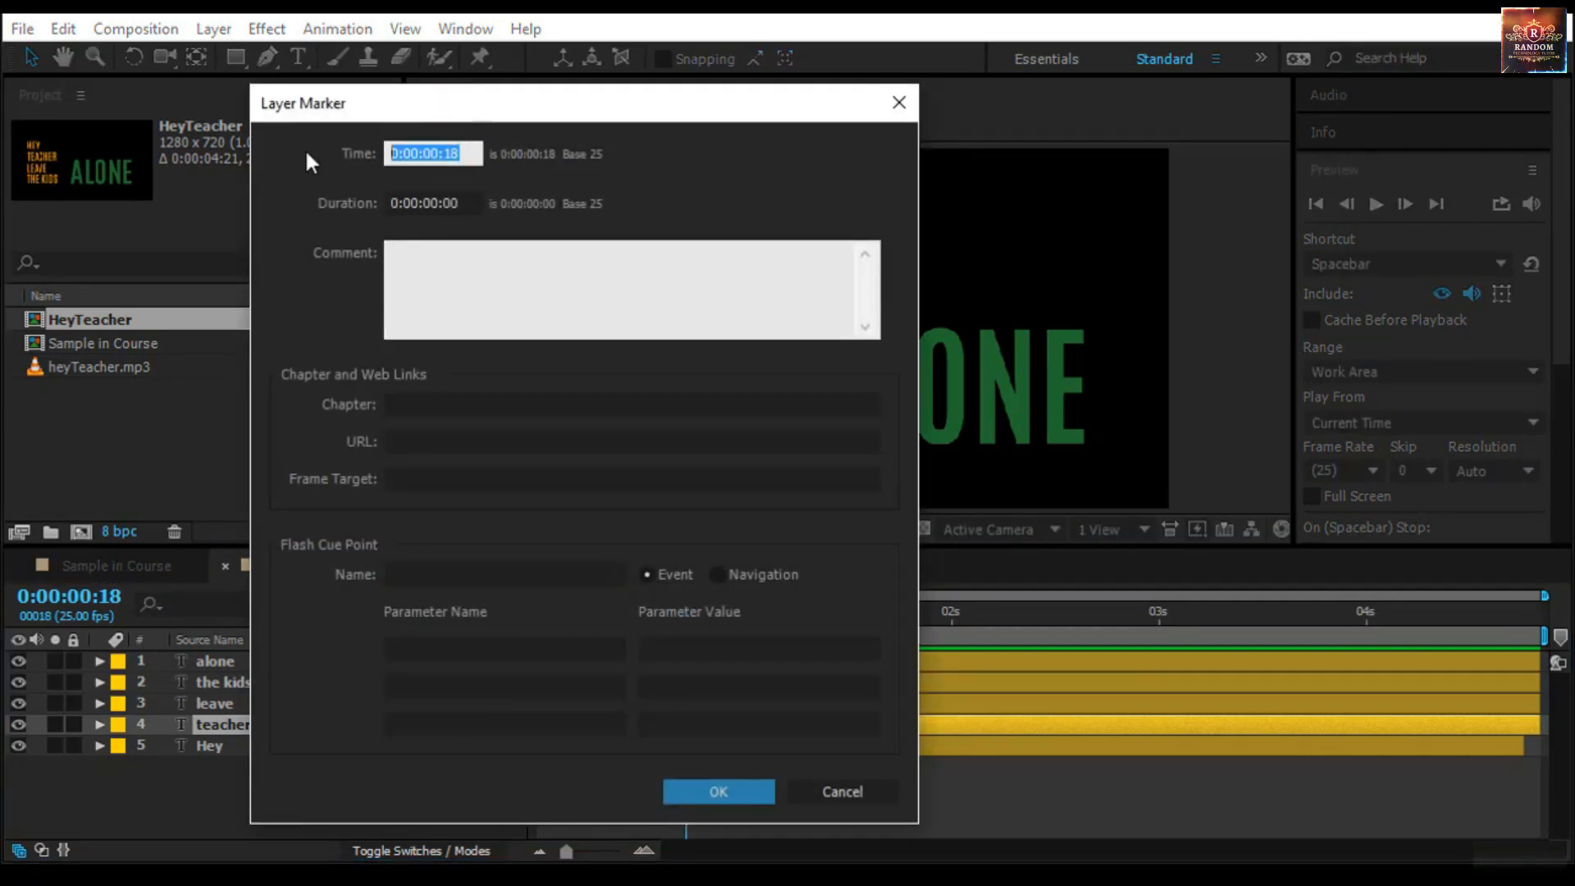
pyautogui.write('50')
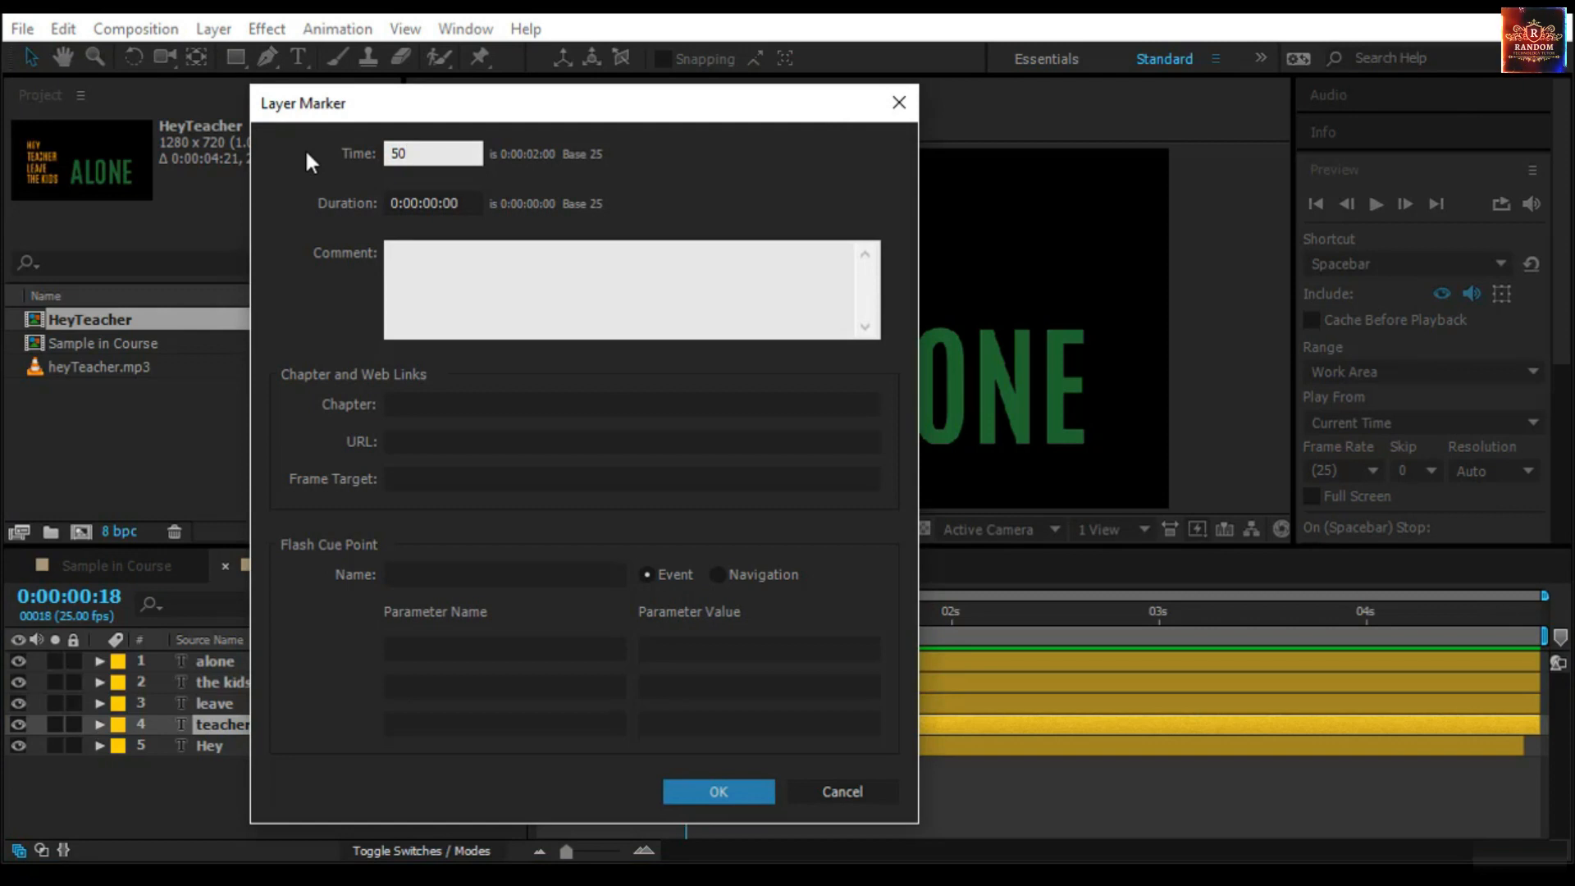
pyautogui.press('Return')
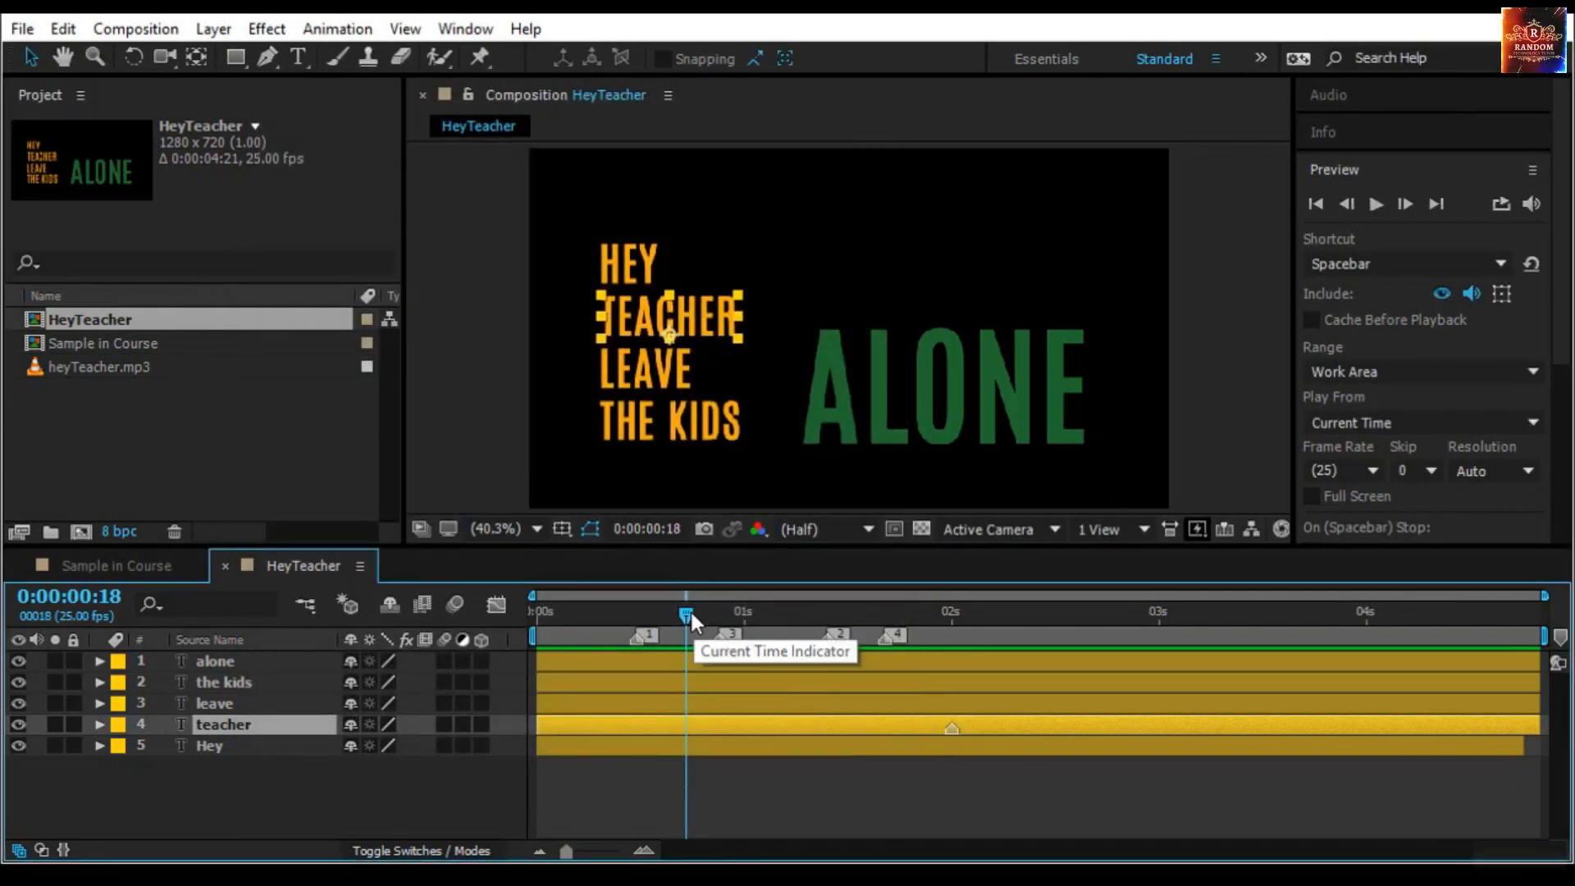
# Move the playhead to 0:00:00:13 and set the teacher layer marker's time to 100, equal to 0:00:01:00
pyautogui.moveTo(687, 614)
pyautogui.mouseDown()
pyautogui.moveTo(954, 628)
pyautogui.moveTo(641, 668)
pyautogui.mouseUp()
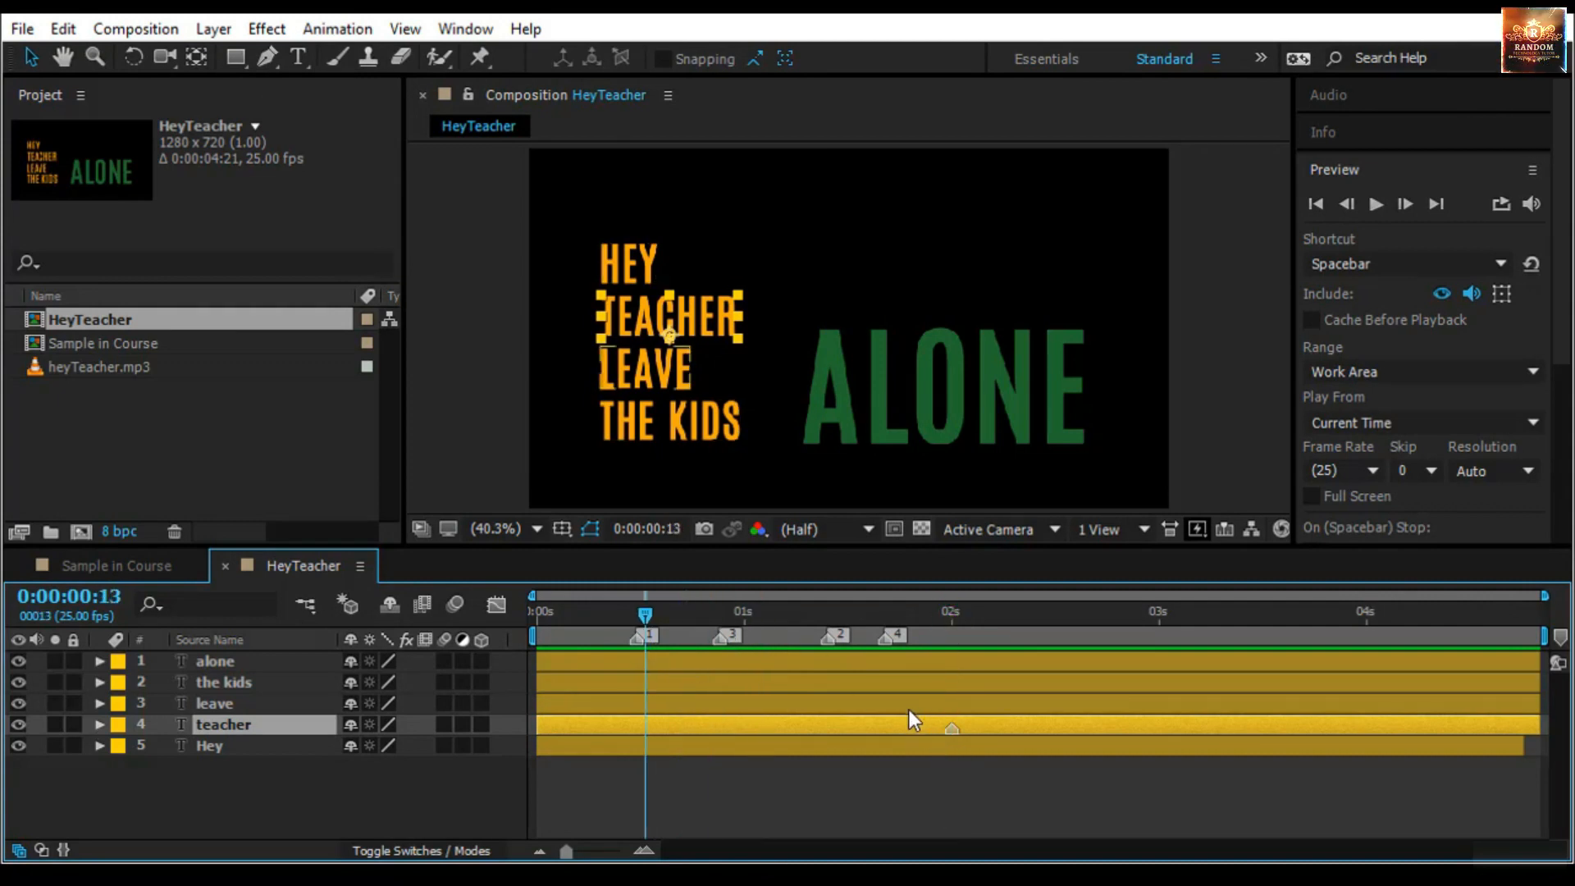
pyautogui.click(958, 722)
pyautogui.rightClick(957, 722)
pyautogui.click(948, 725)
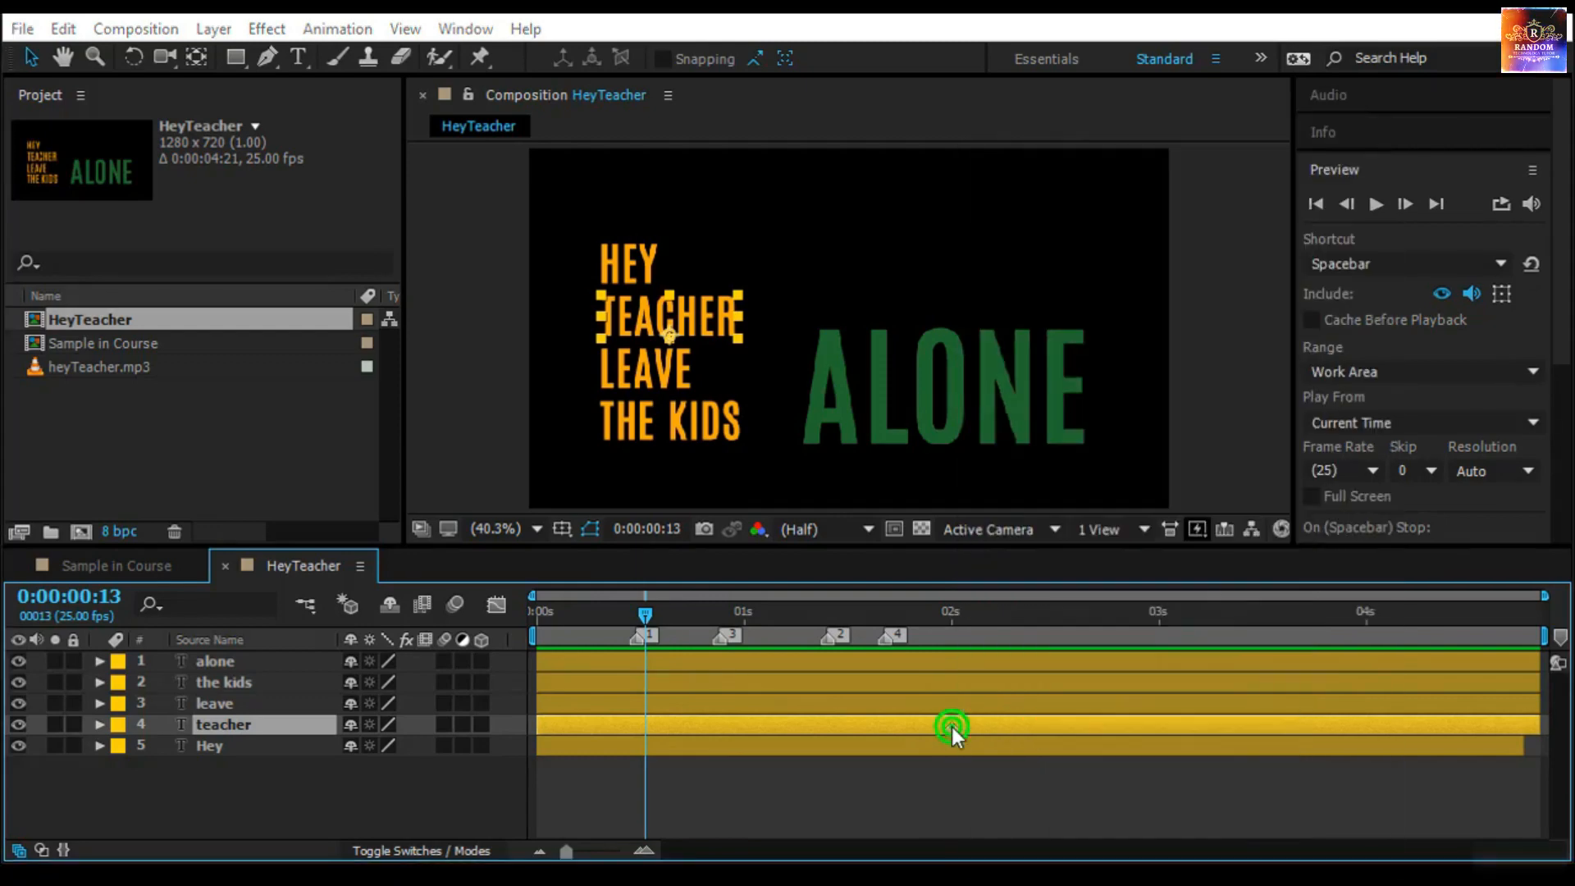
pyautogui.doubleClick(951, 727)
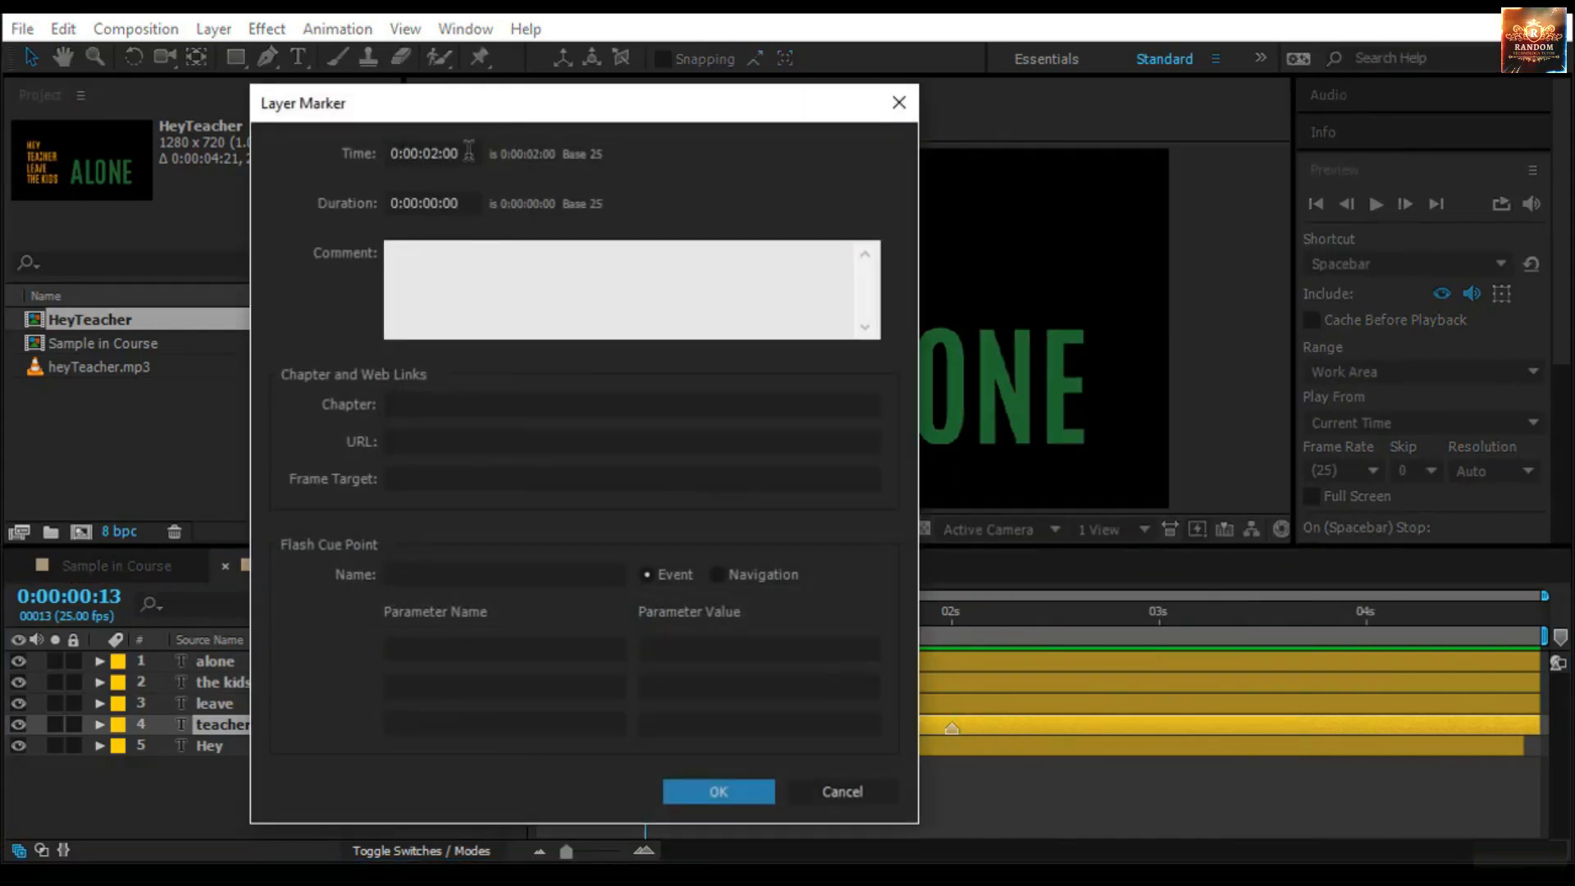
pyautogui.click(480, 153)
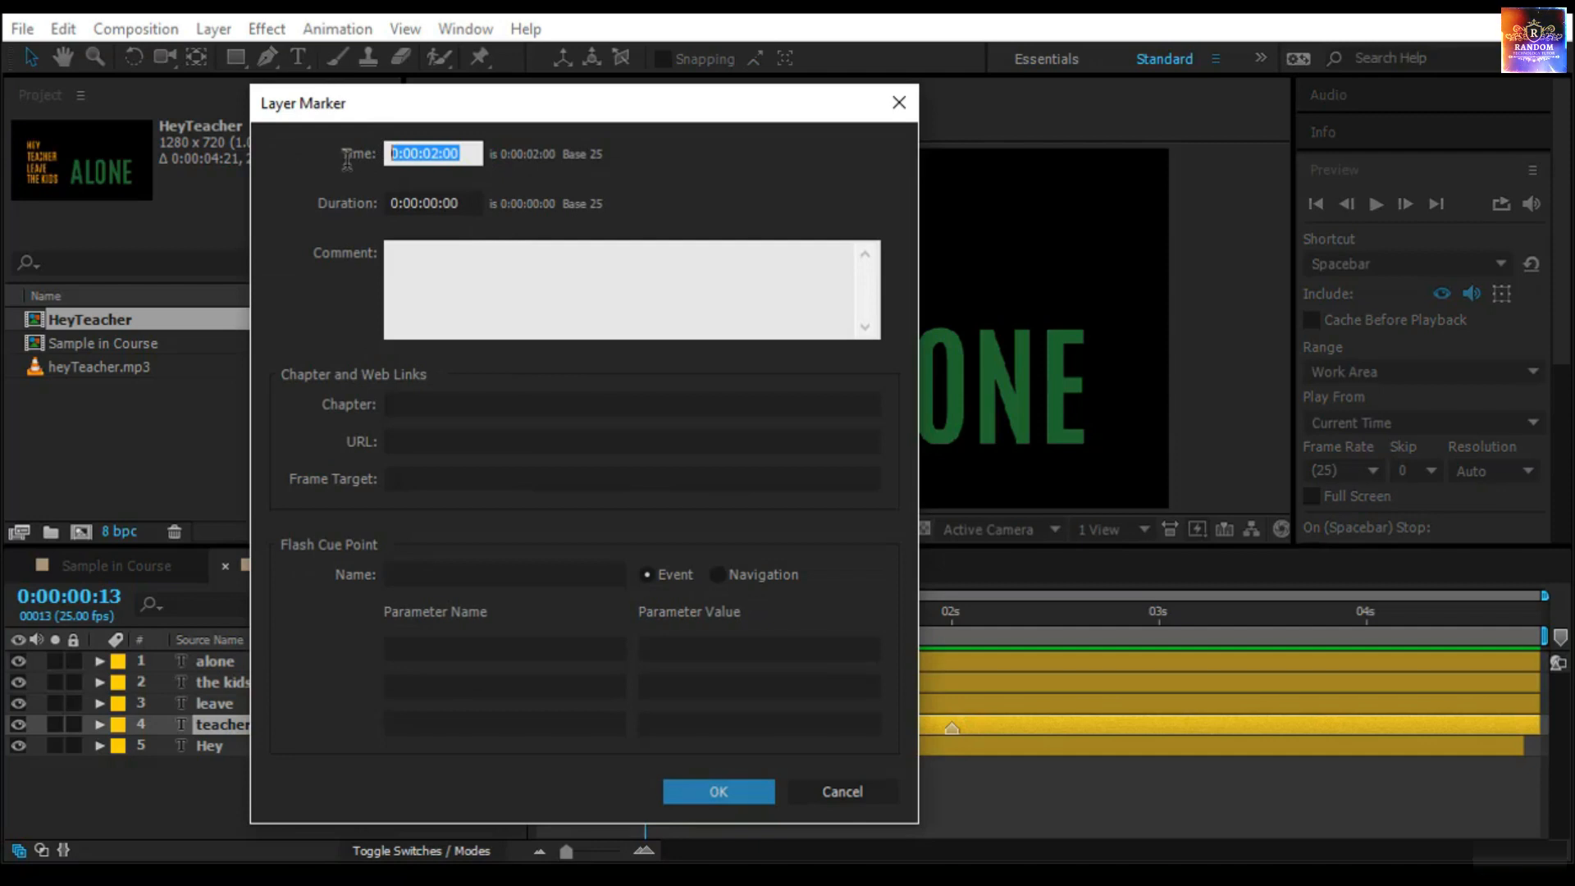
pyautogui.write('100')
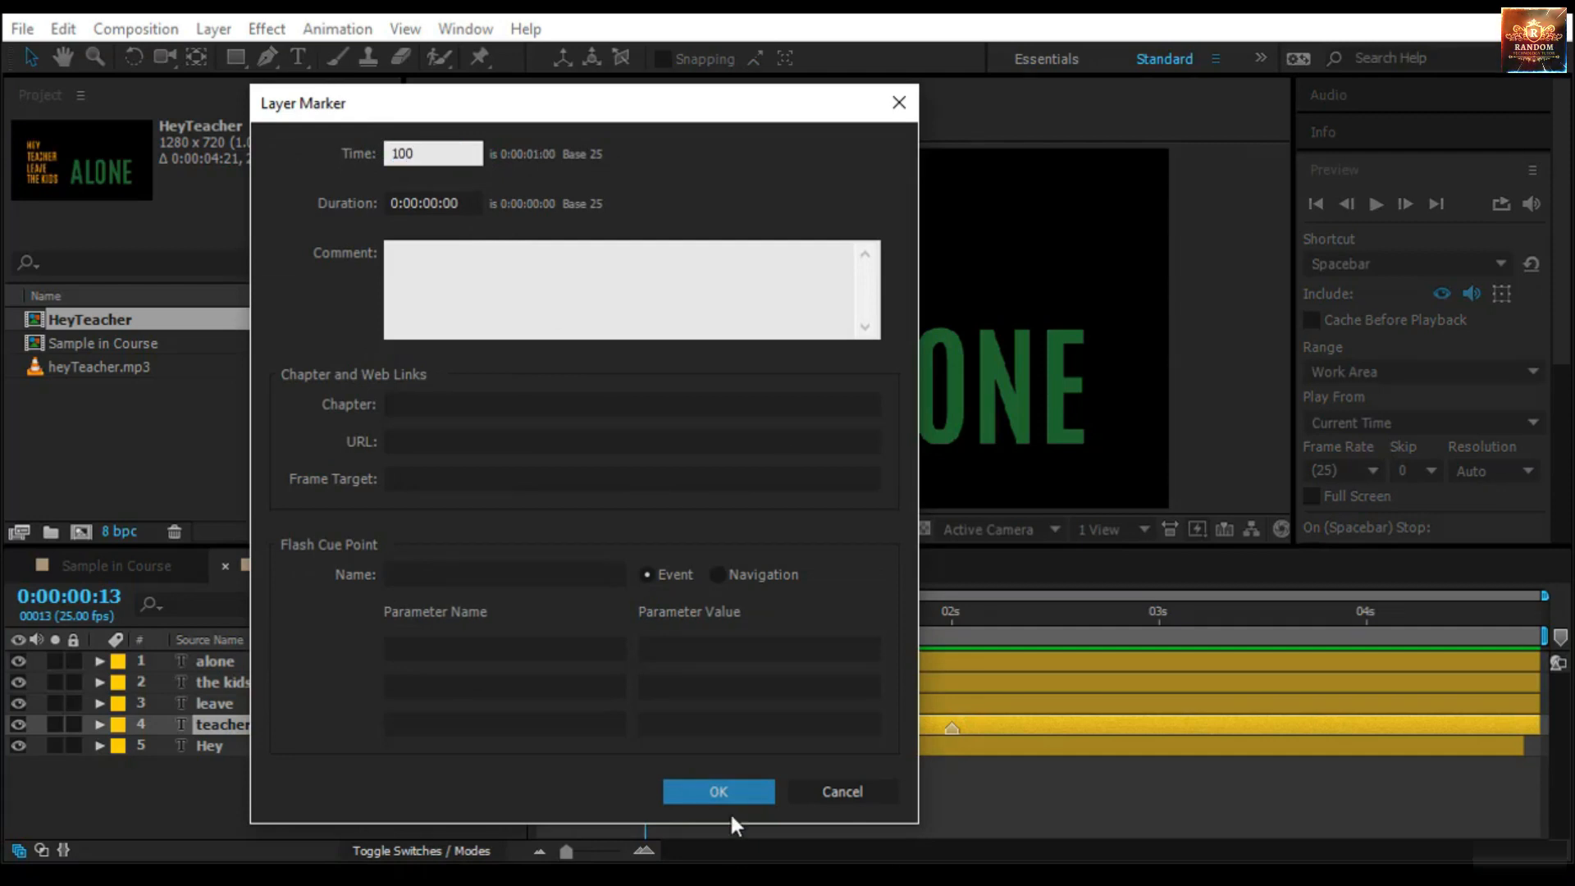
pyautogui.click(735, 791)
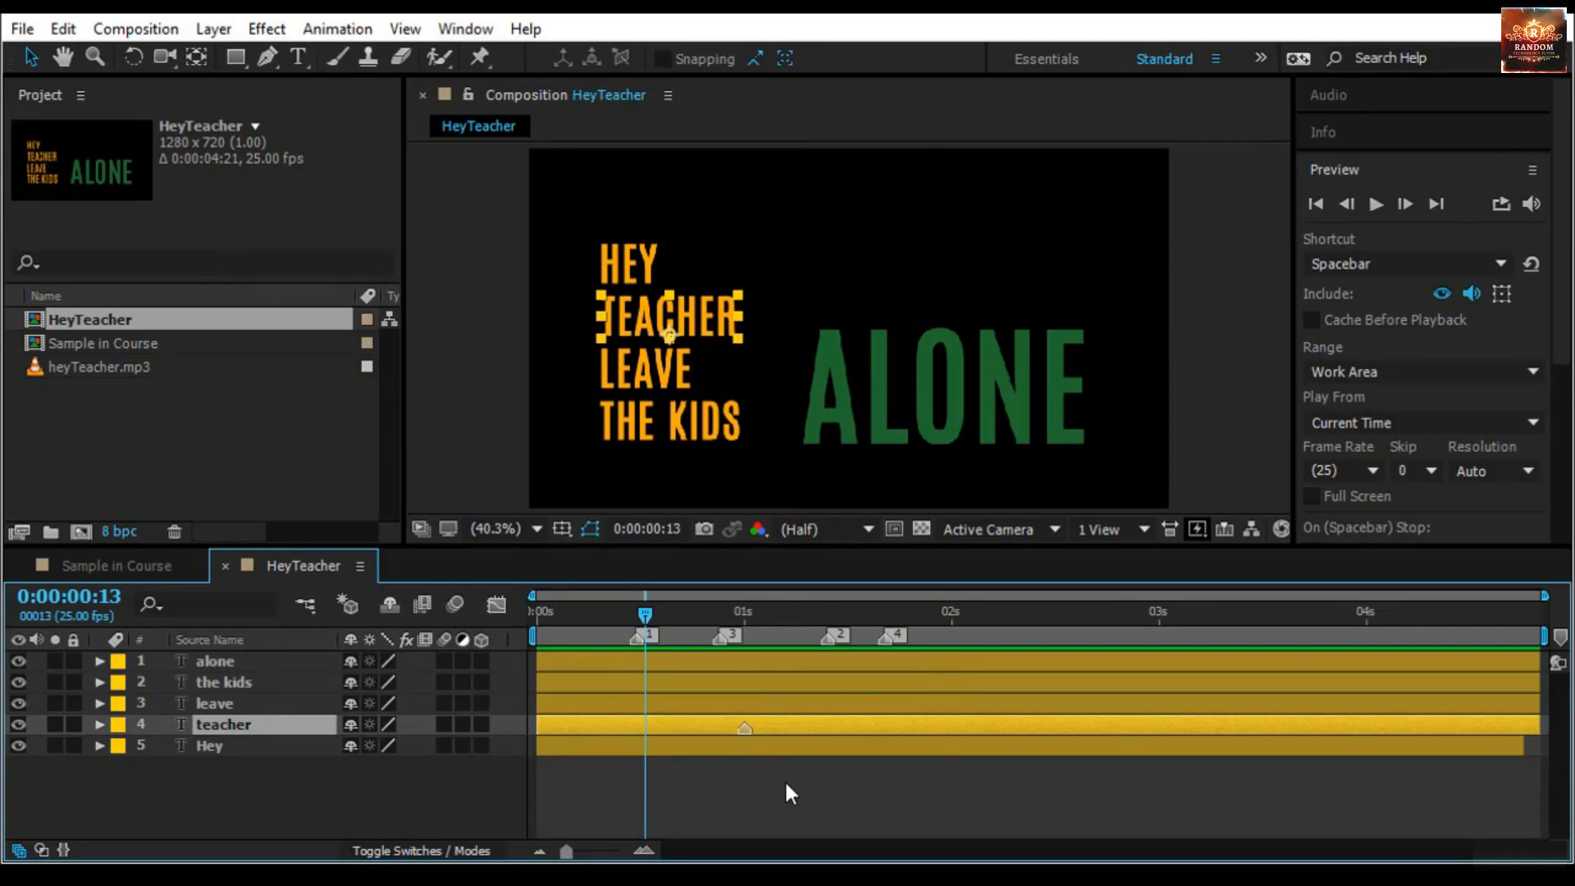
# Label the teacher layer's marker with the comment "layer"
pyautogui.doubleClick(746, 722)
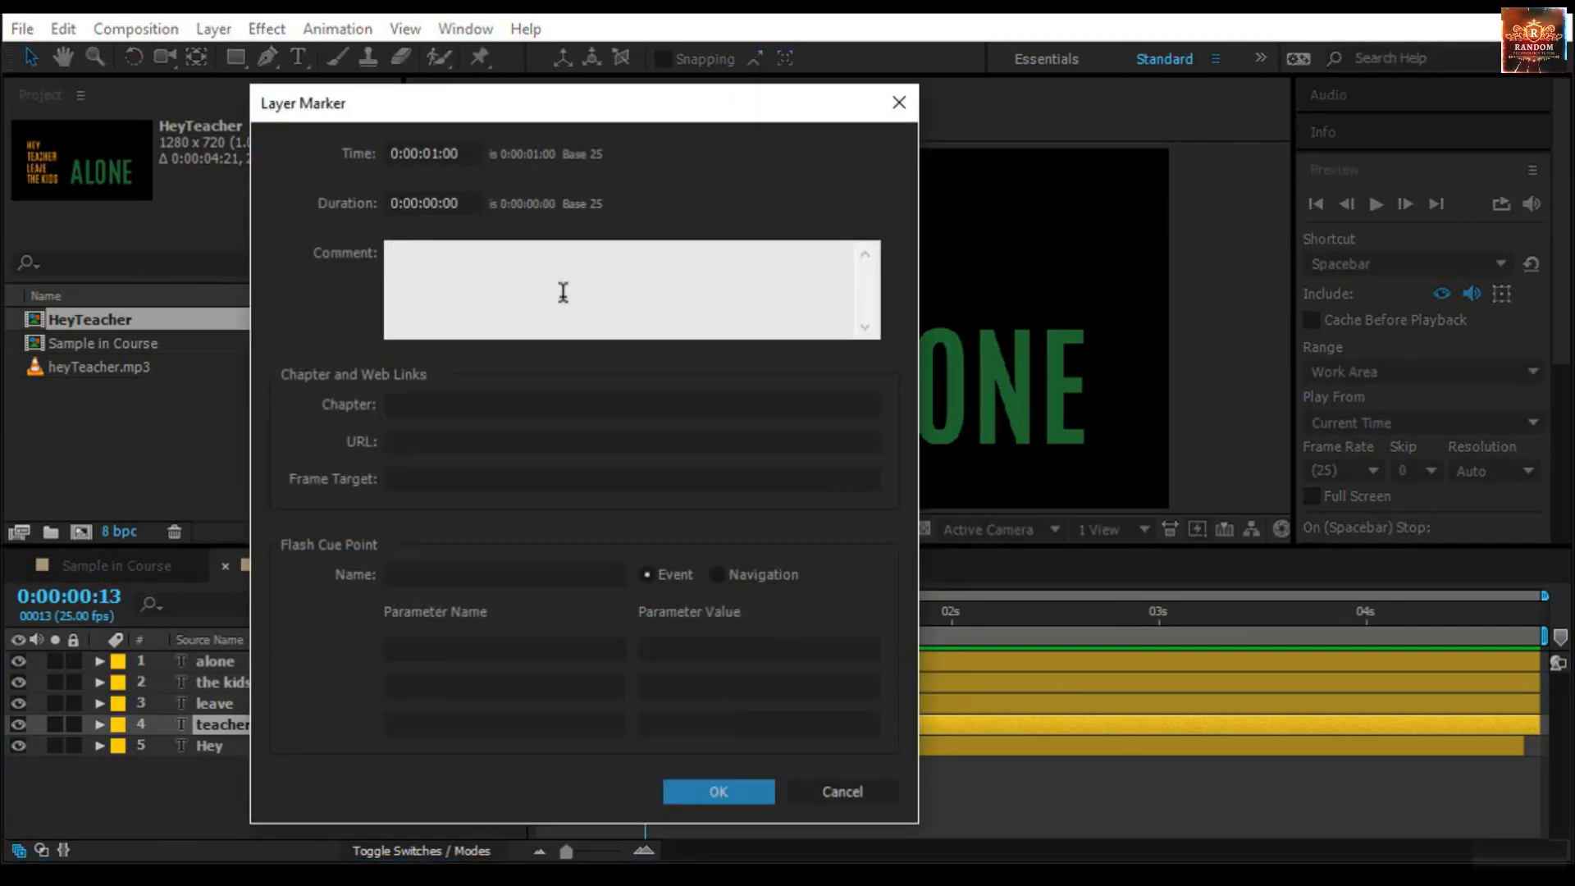
pyautogui.write('Hi')
pyautogui.press('BackSpace')
pyautogui.press('BackSpace')
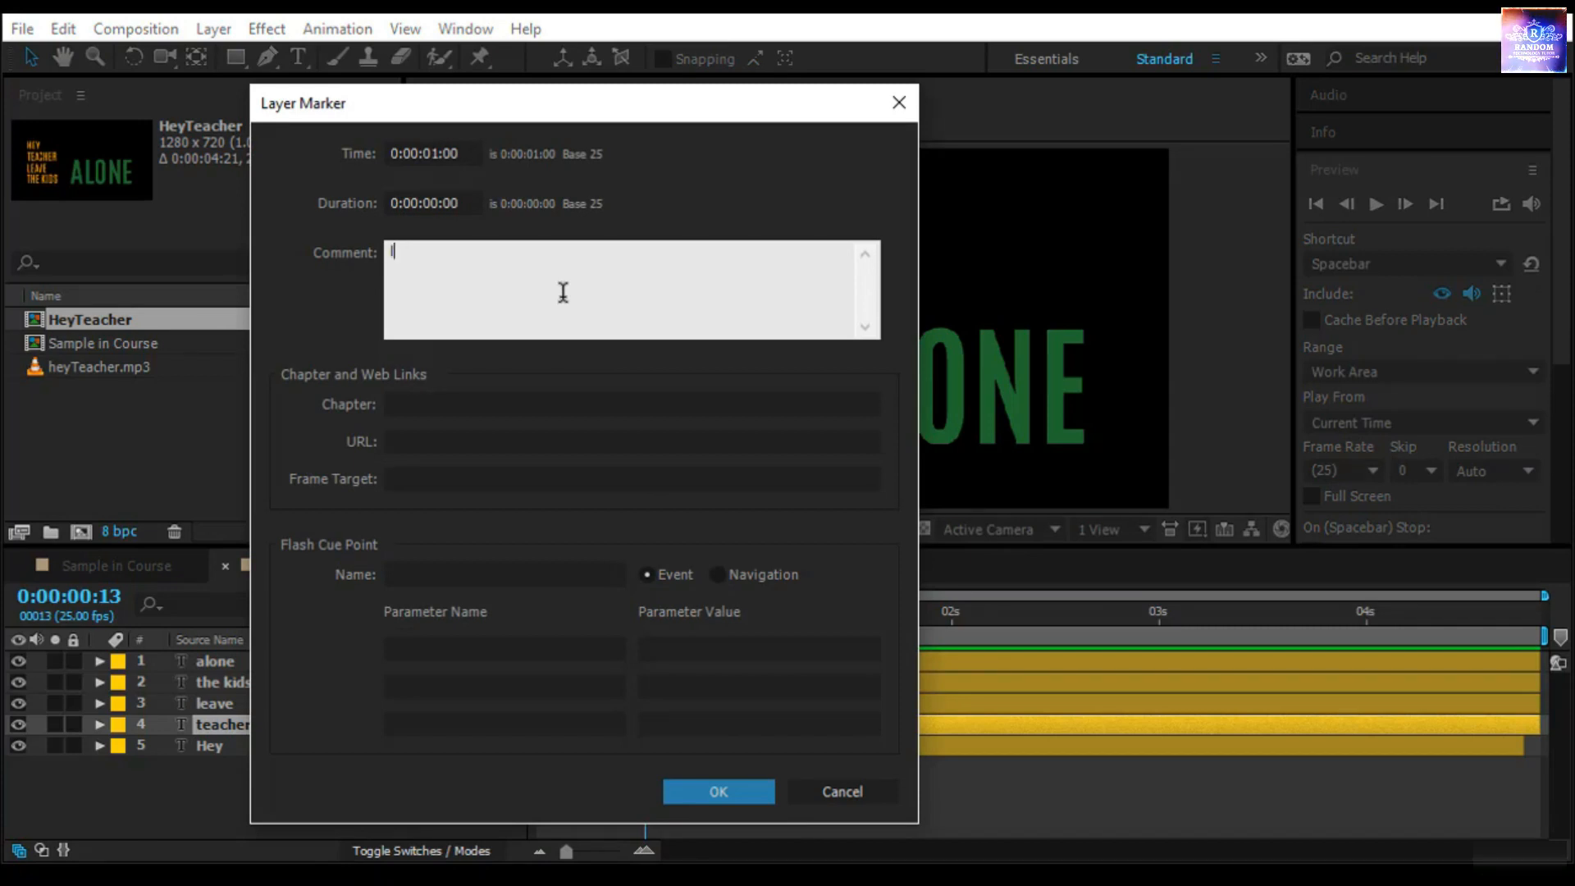
pyautogui.write('layer')
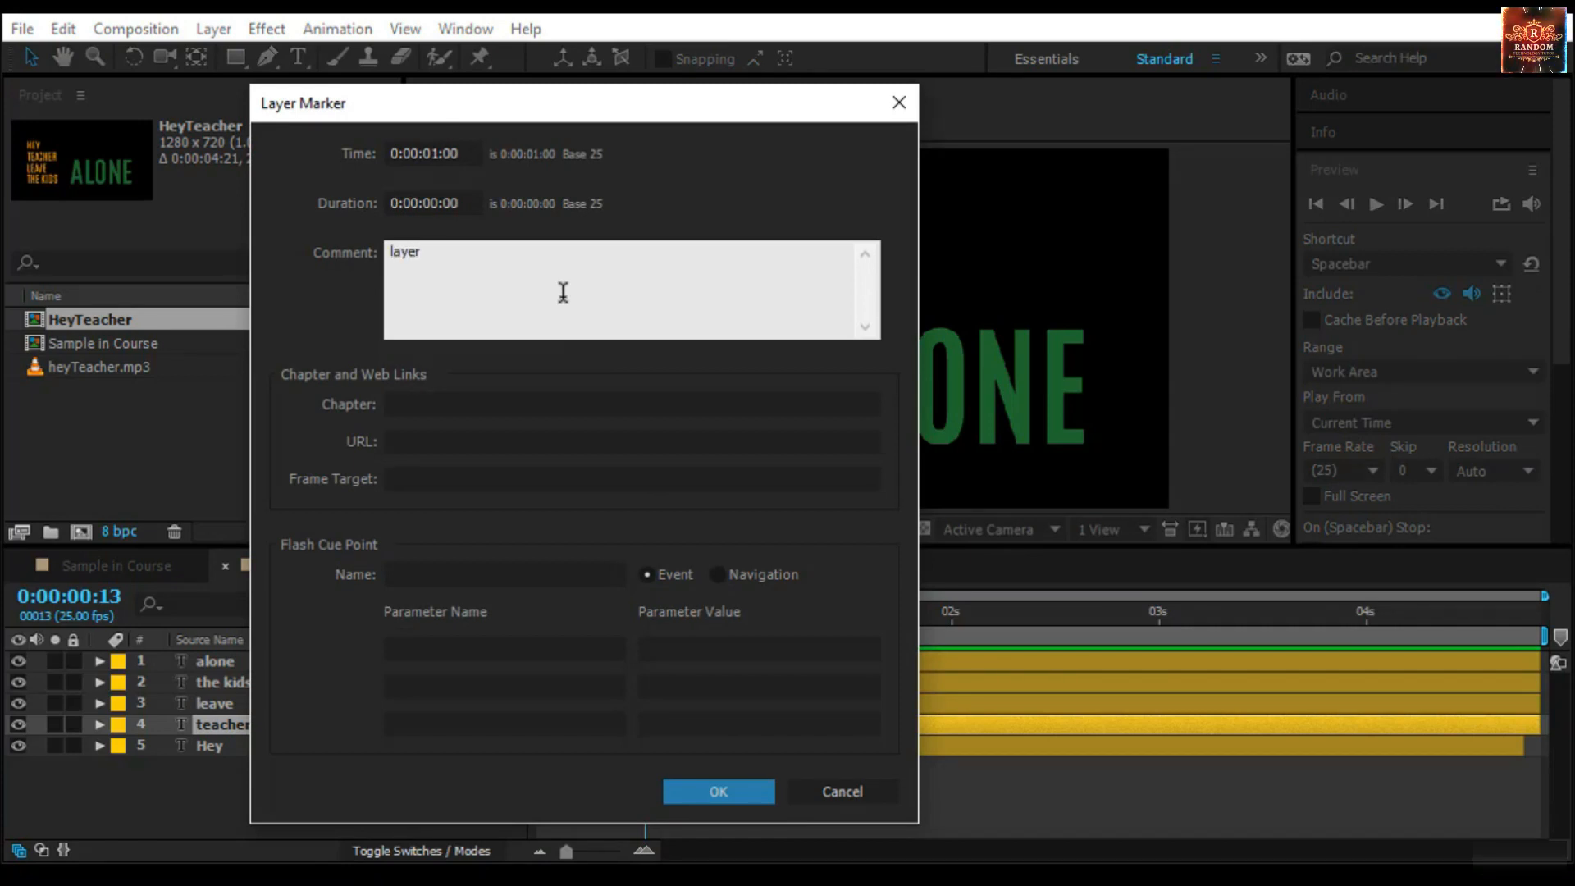
pyautogui.click(718, 792)
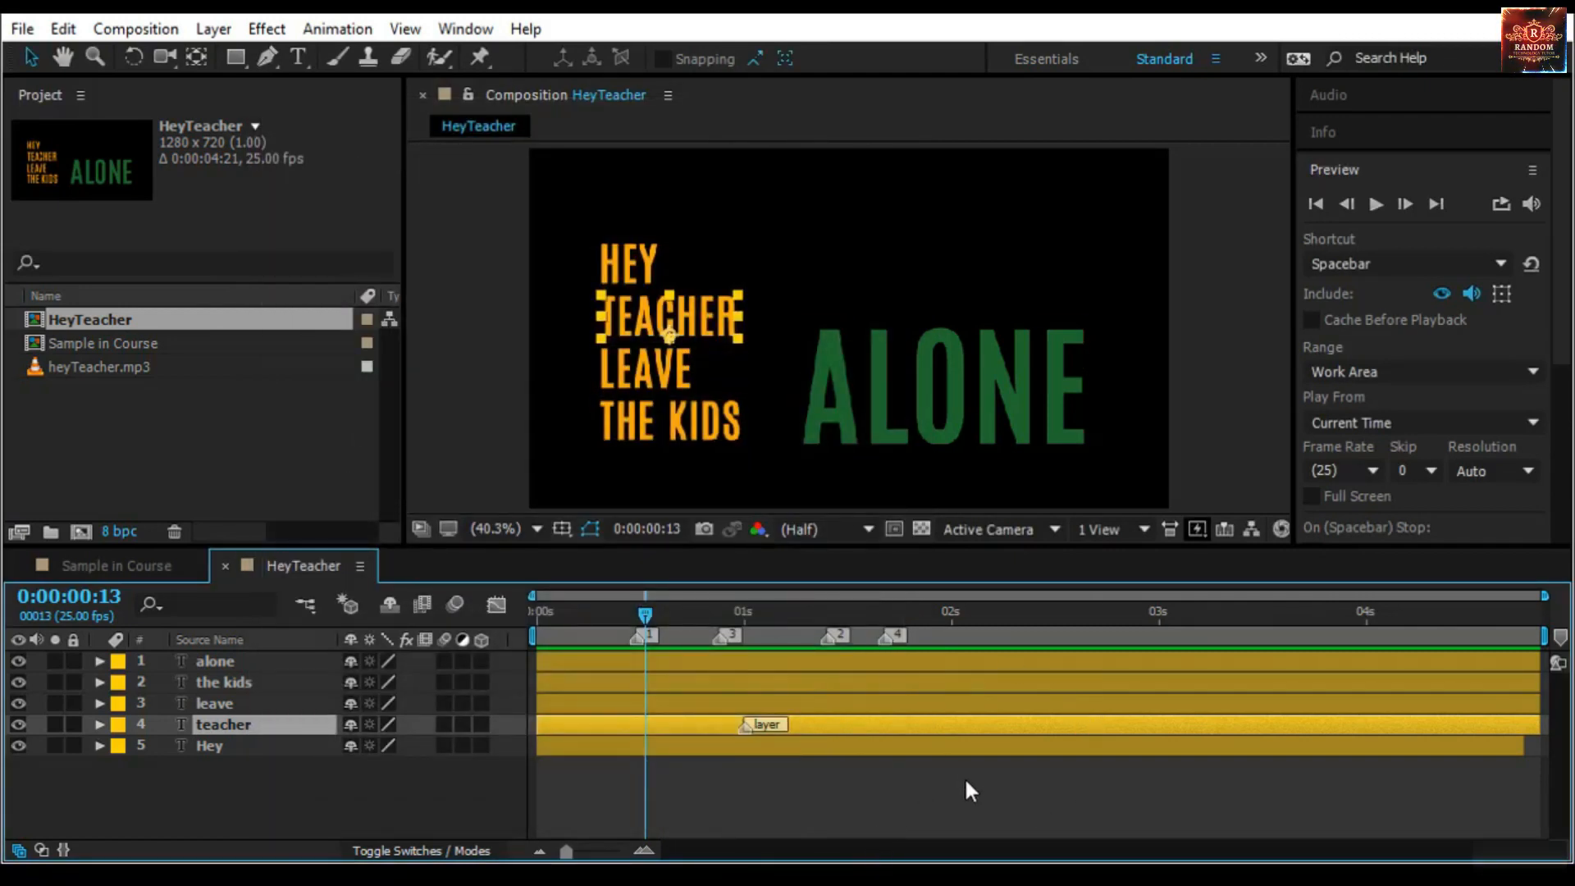
# Delete all composition markers and the "layer" marker on the teacher layer
pyautogui.click(892, 636)
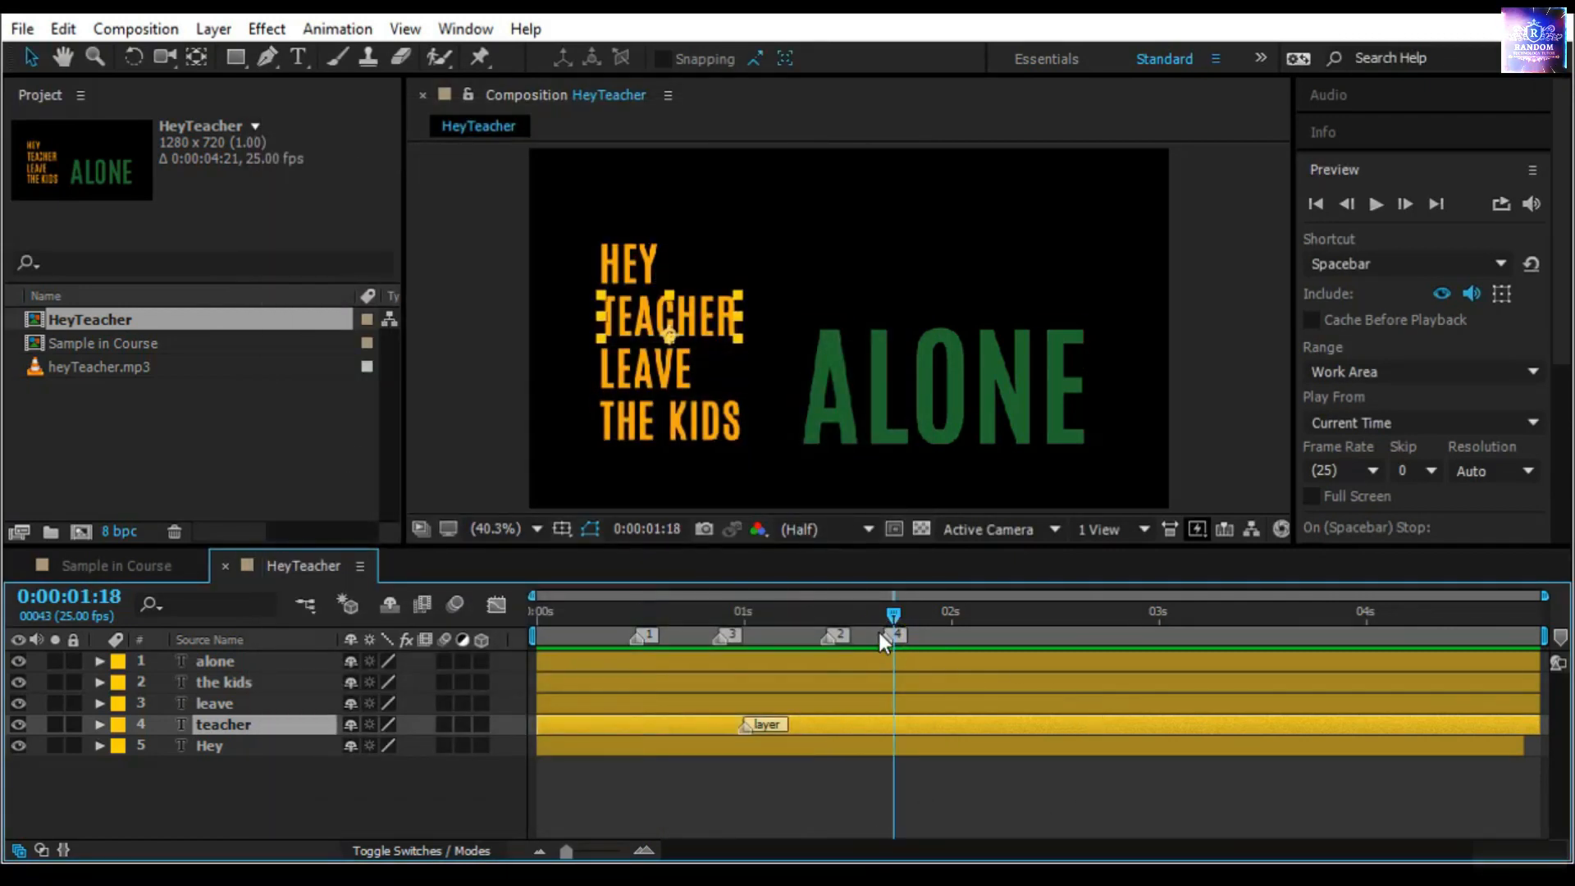
pyautogui.rightClick(882, 636)
pyautogui.click(1022, 771)
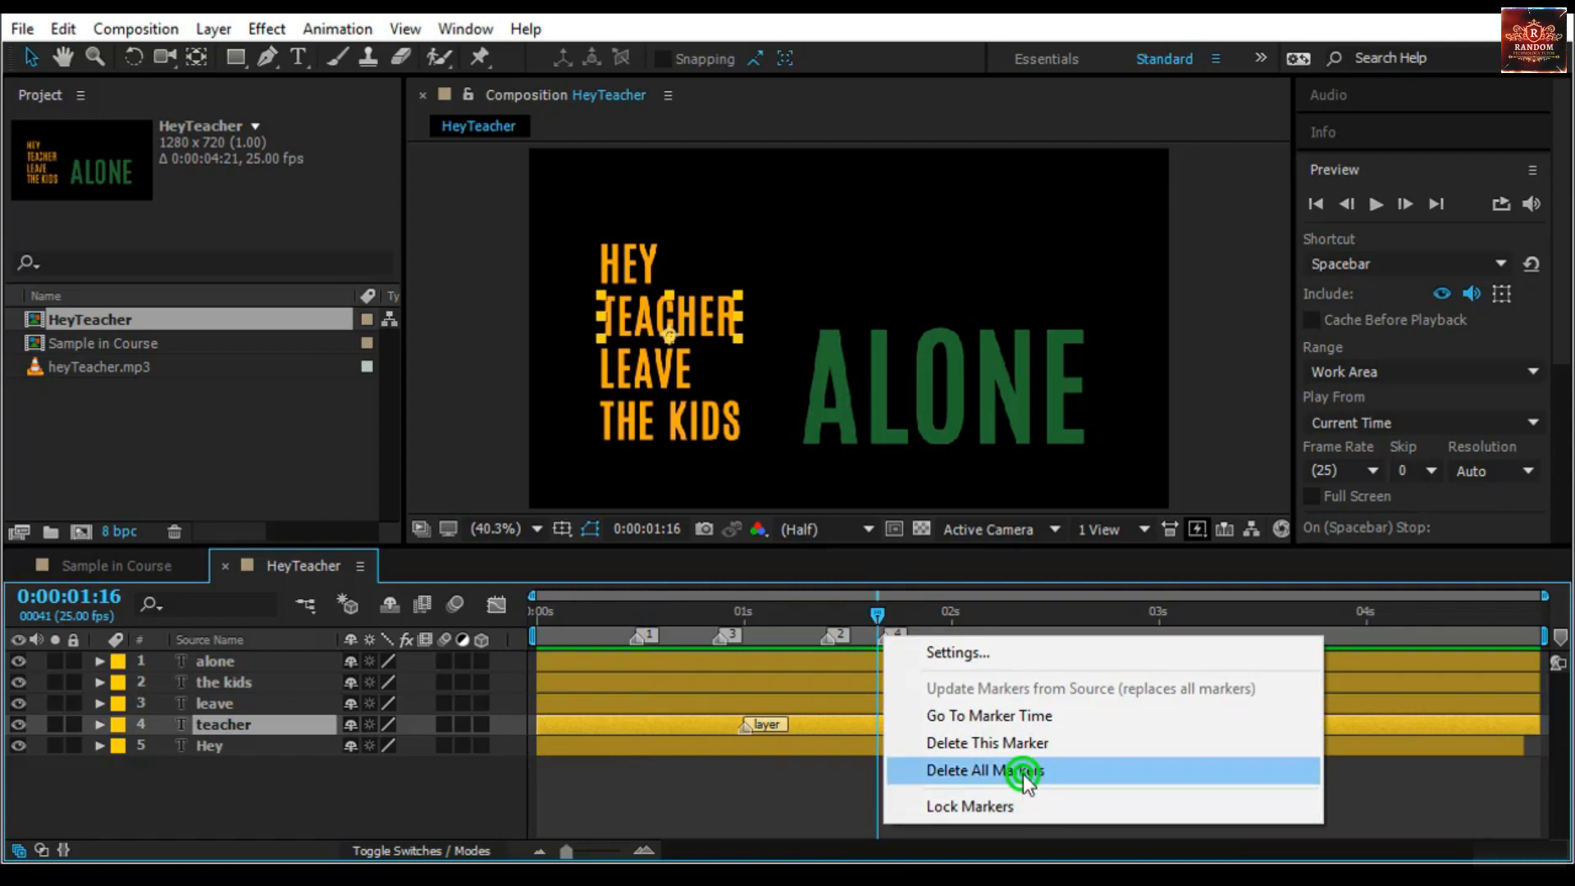
pyautogui.rightClick(750, 725)
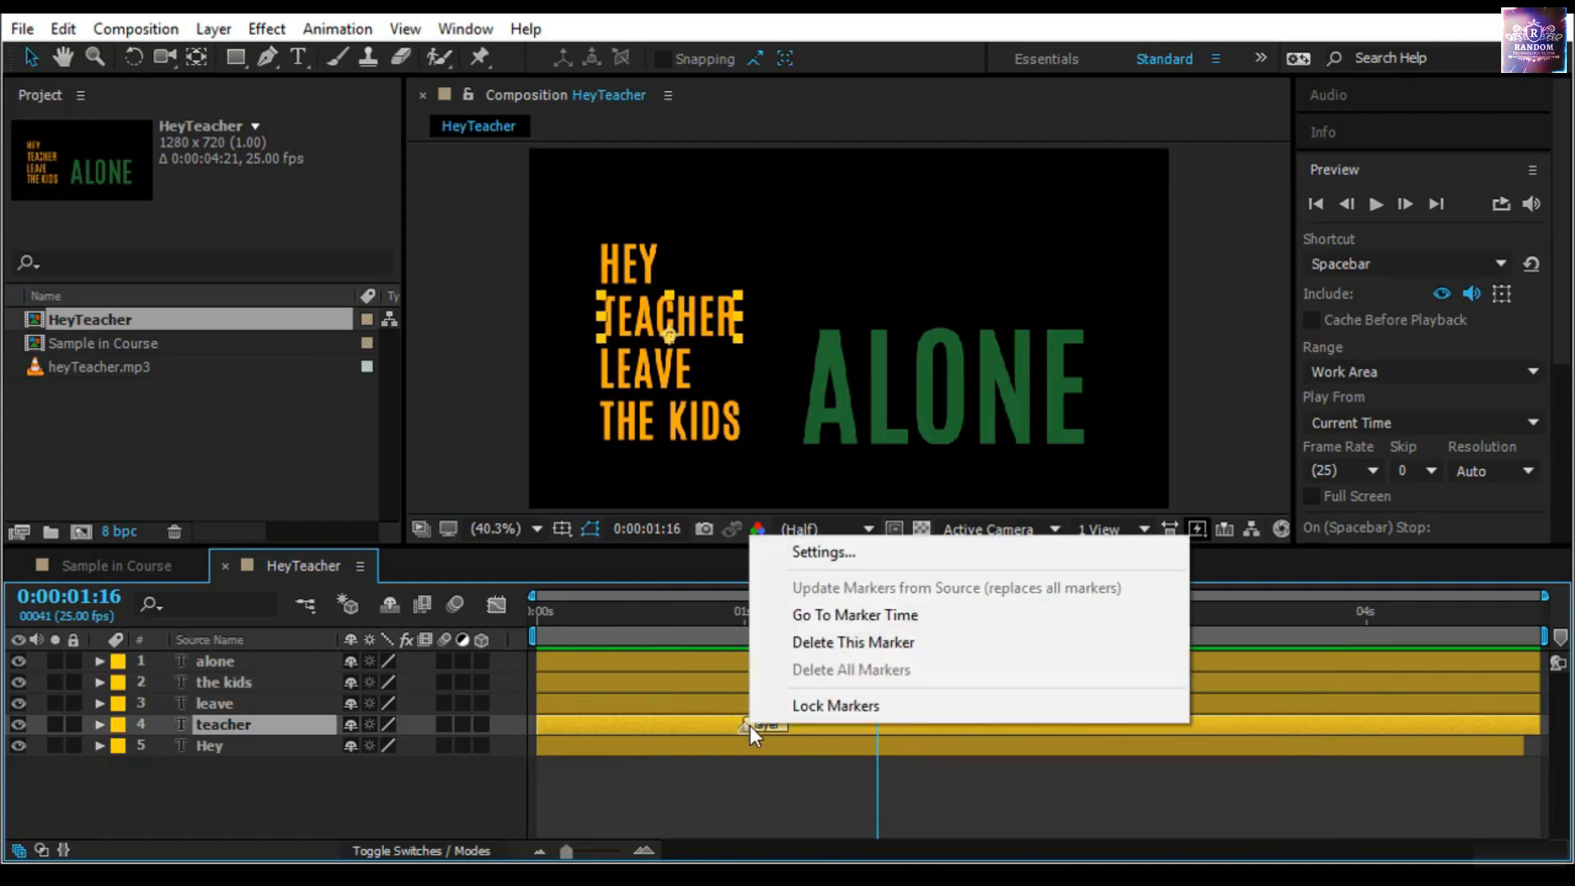
pyautogui.click(829, 650)
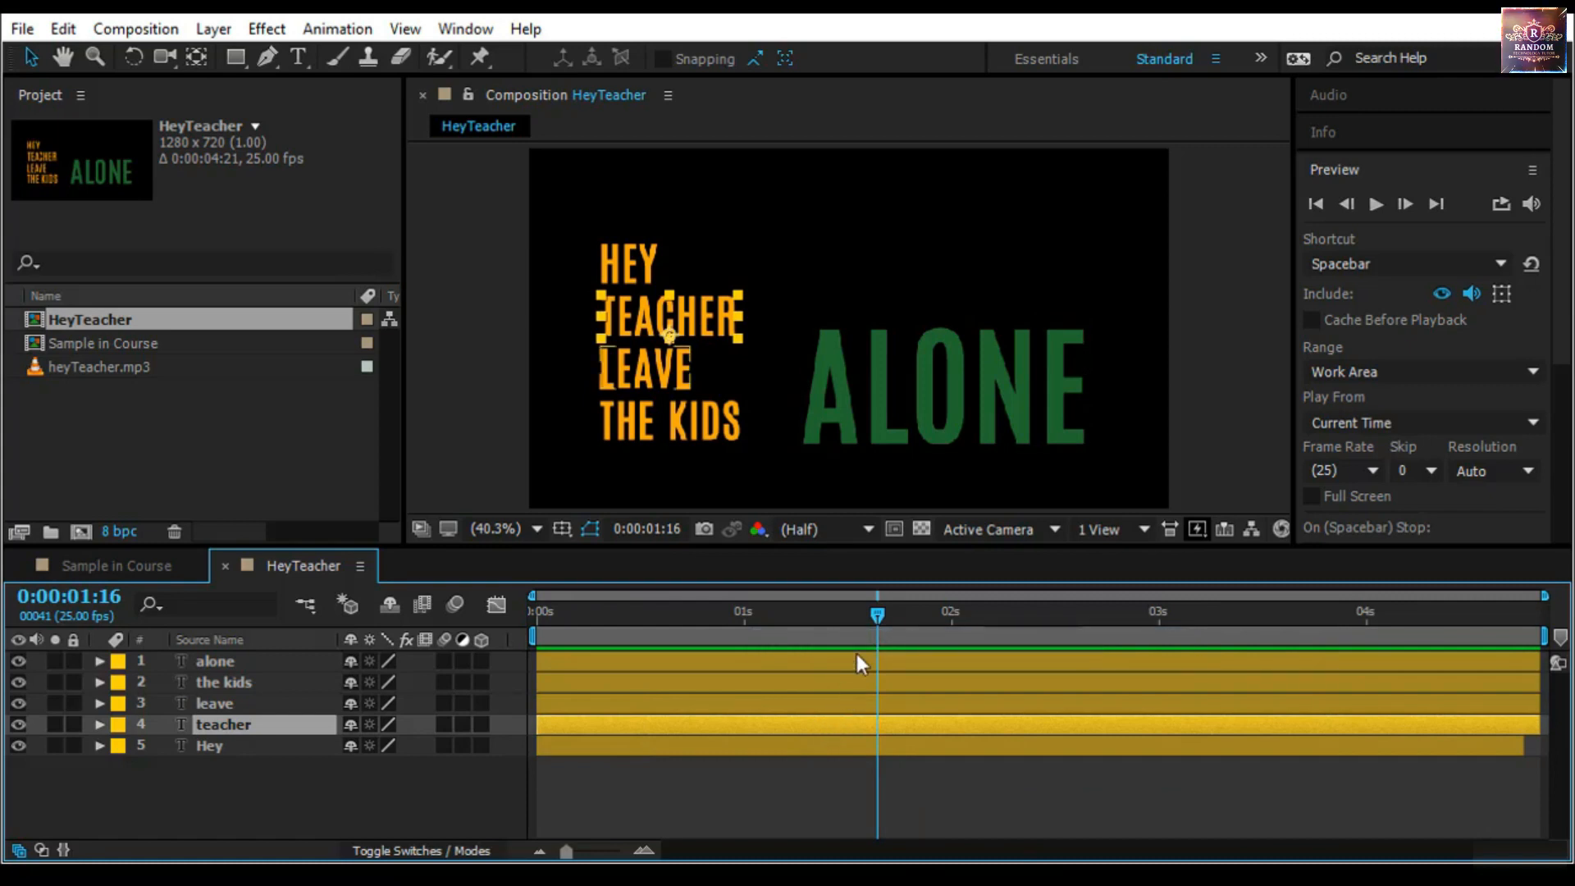
pyautogui.moveTo(878, 615); pyautogui.dragTo(663, 646)
pyautogui.moveTo(785, 647); pyautogui.dragTo(874, 727)
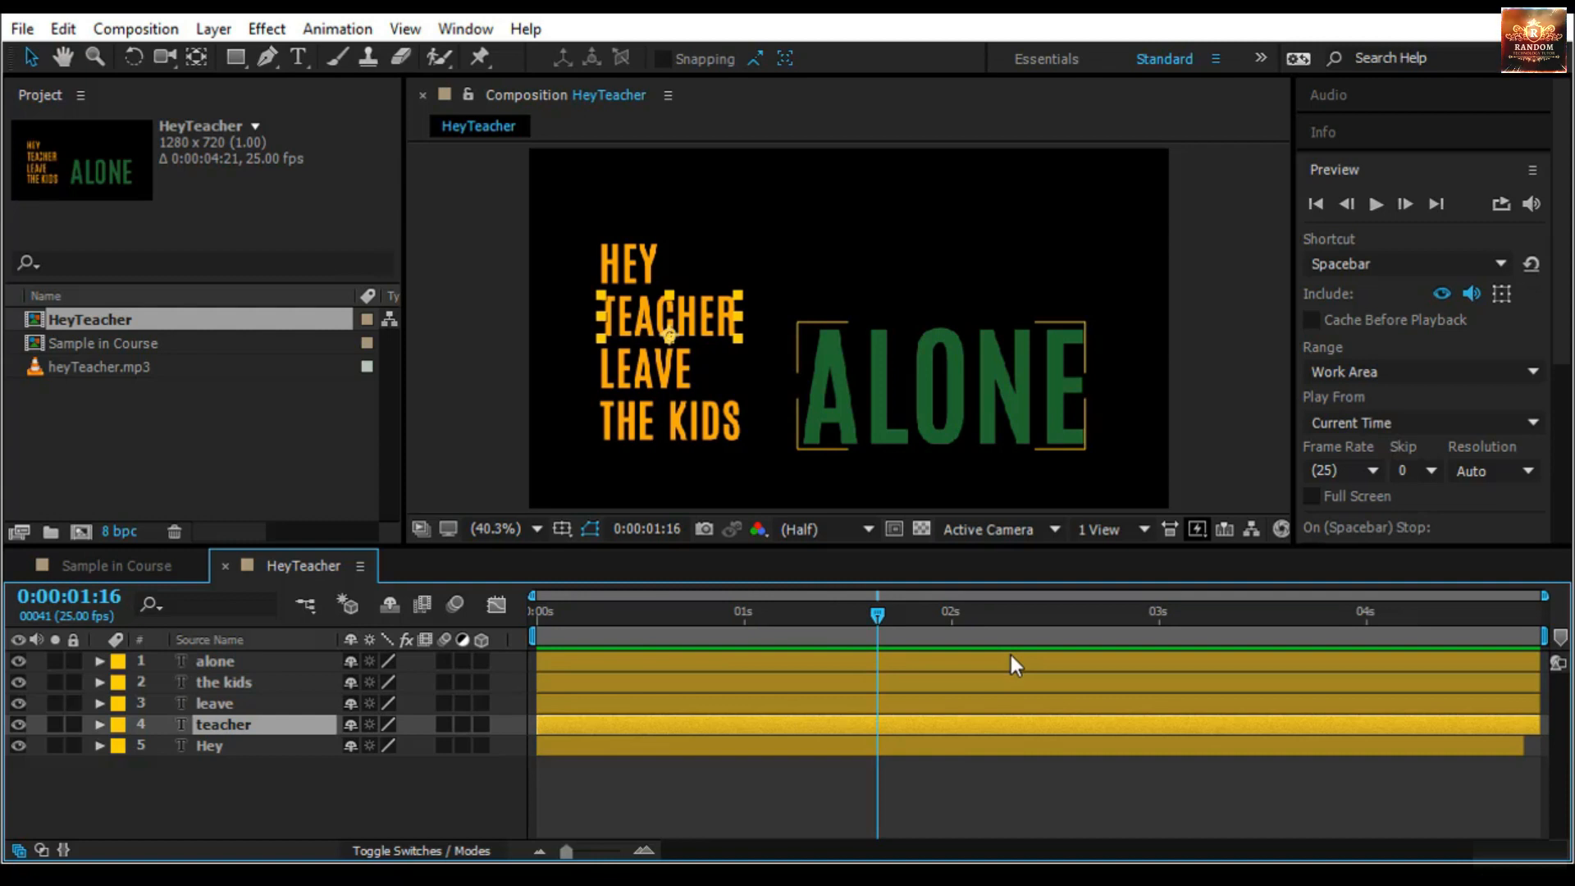
pyautogui.moveTo(876, 615); pyautogui.dragTo(843, 615)
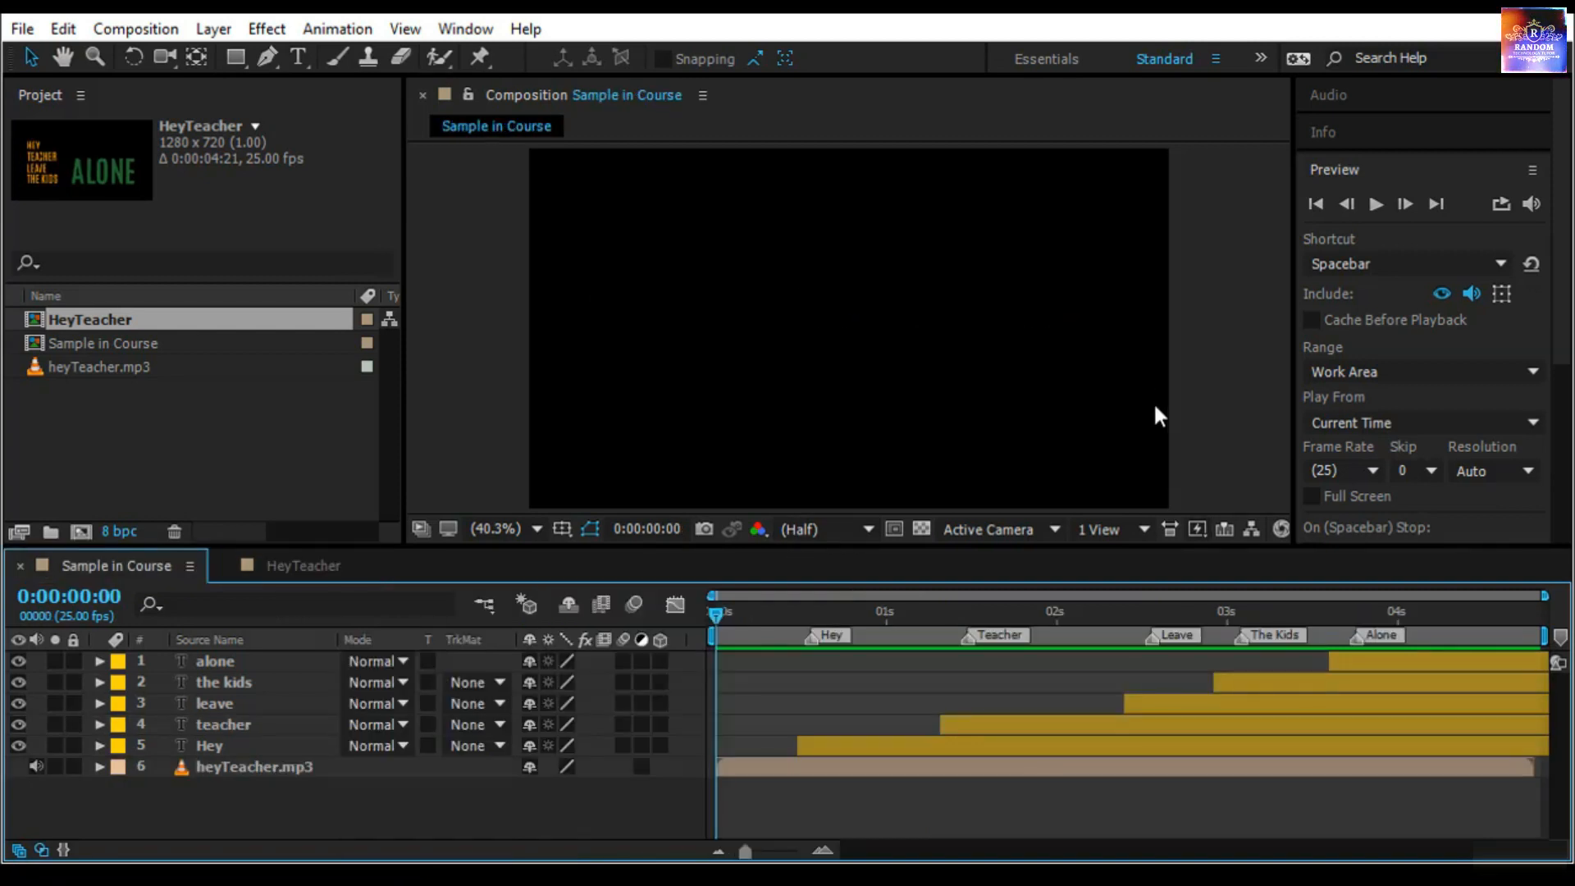
# Preview the Sample in Course composition and scrub to 0:00:01:16 to examine how the words animate in around the Hey and Teacher markers
pyautogui.click(1375, 205)
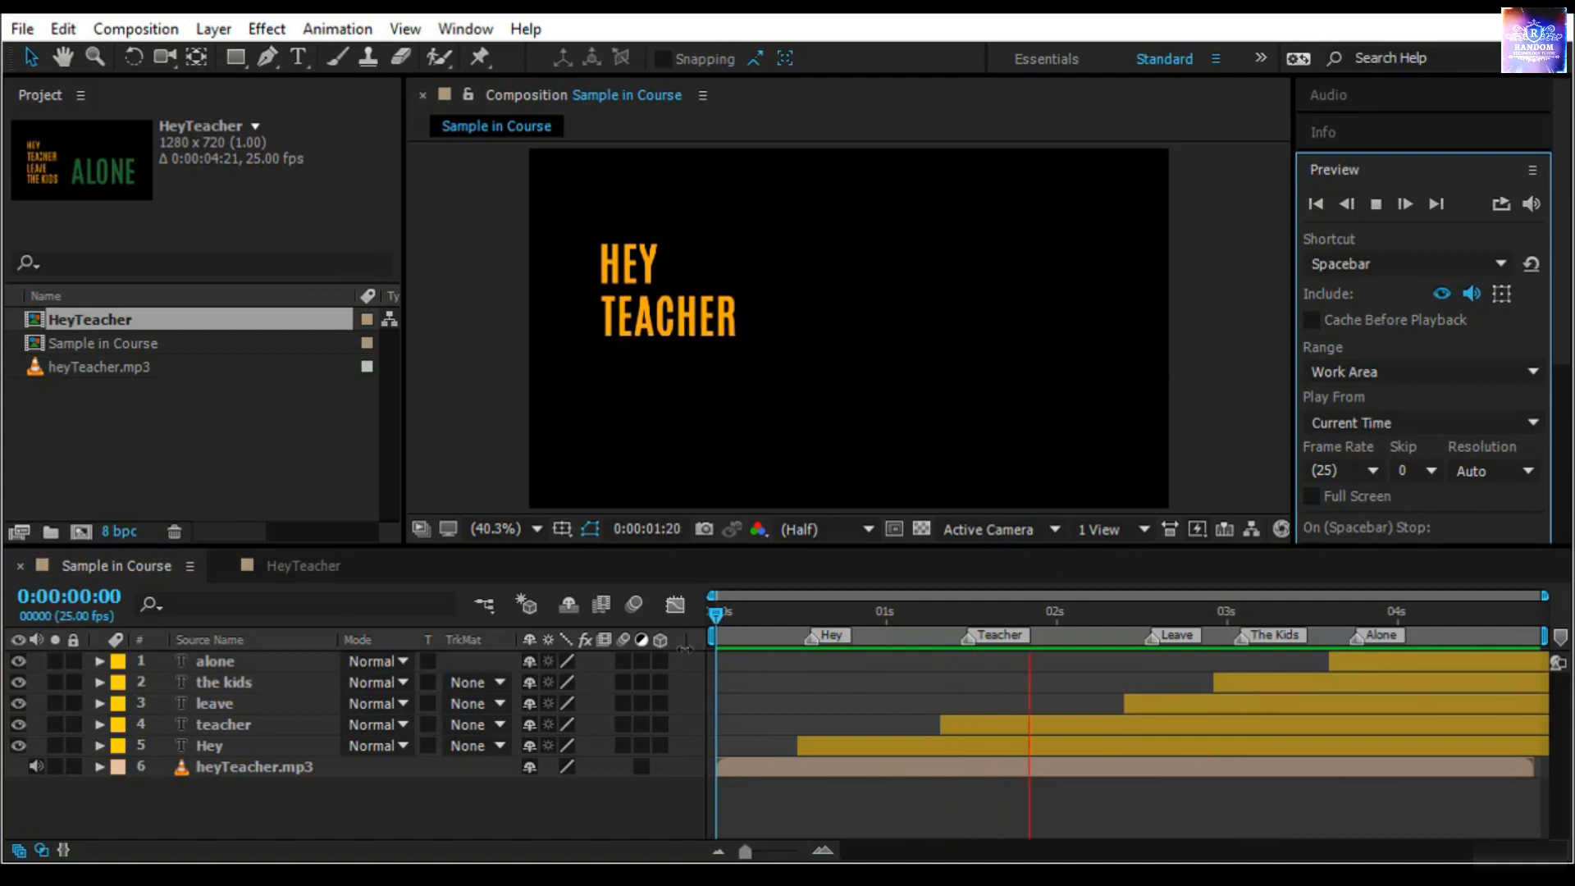
pyautogui.click(717, 612)
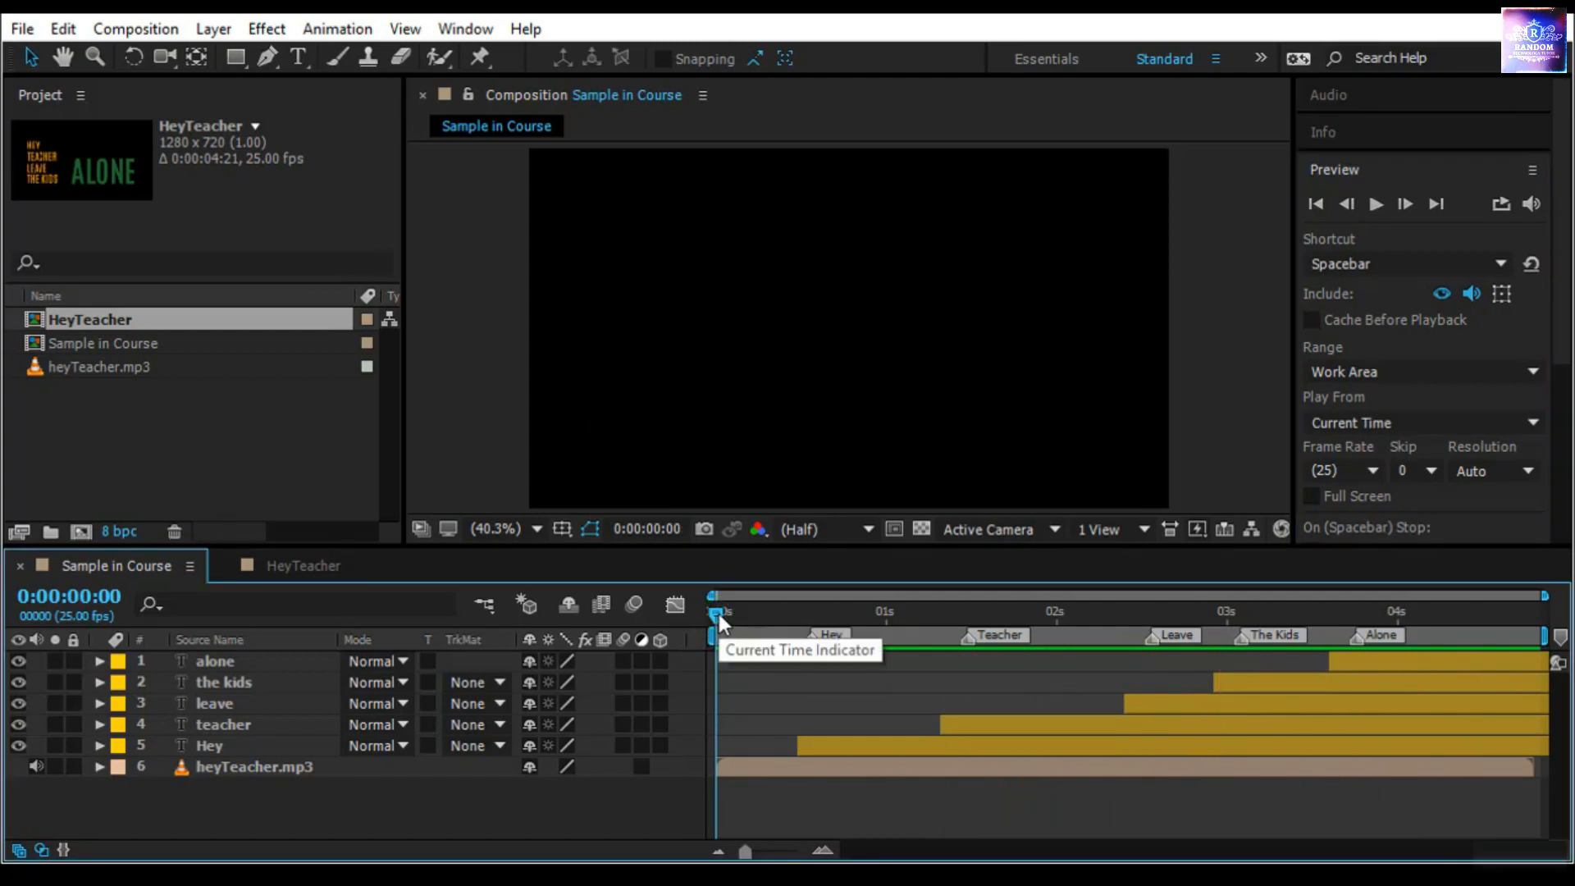
pyautogui.moveTo(718, 614); pyautogui.dragTo(949, 623)
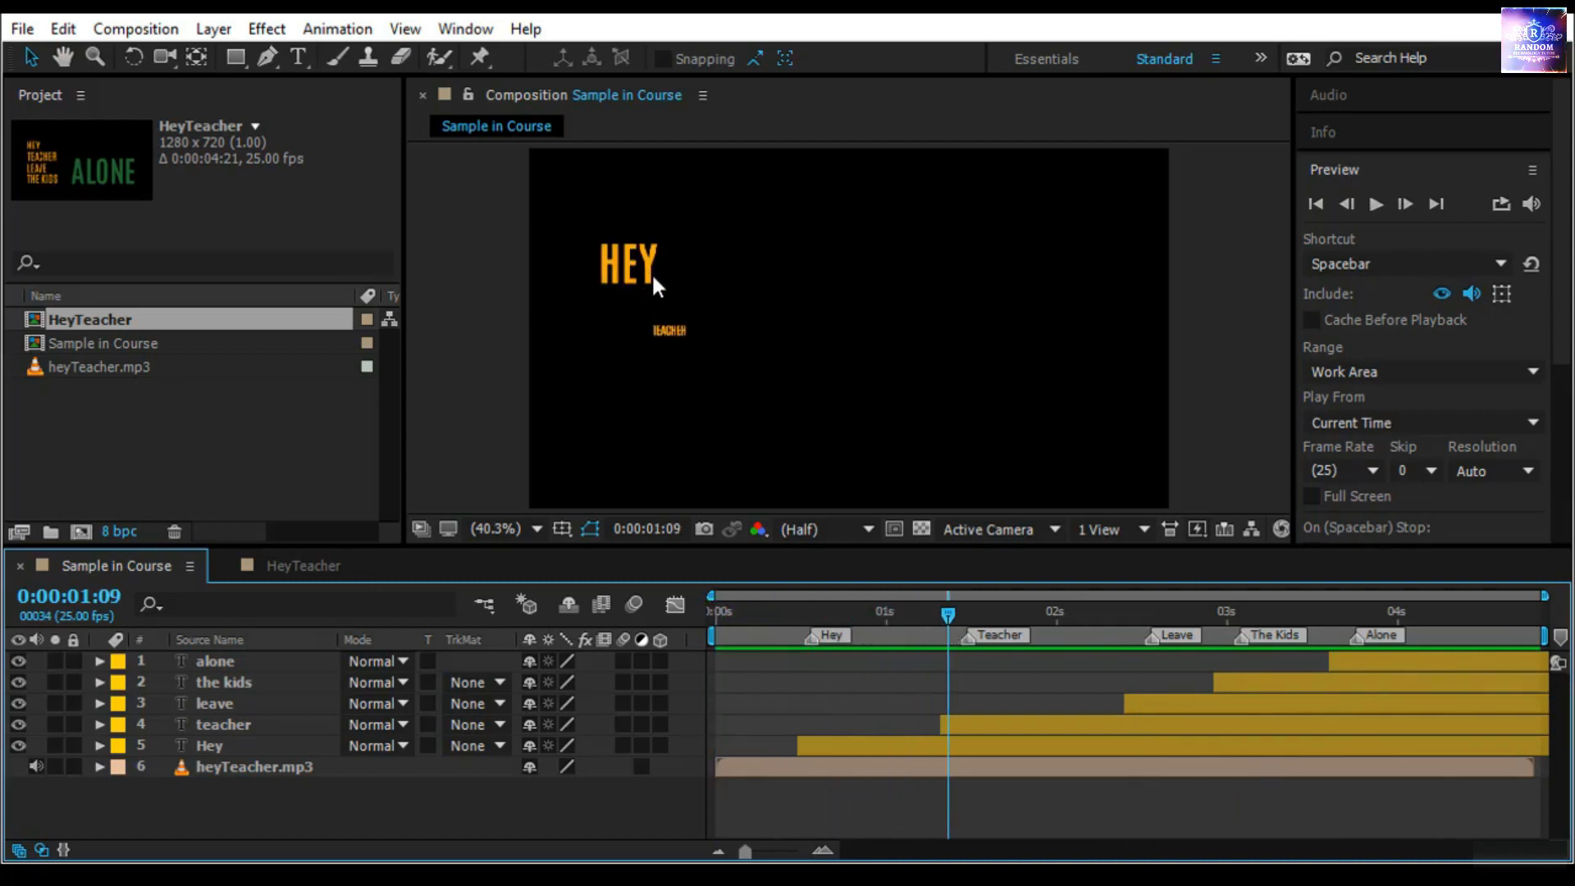
pyautogui.click(944, 612)
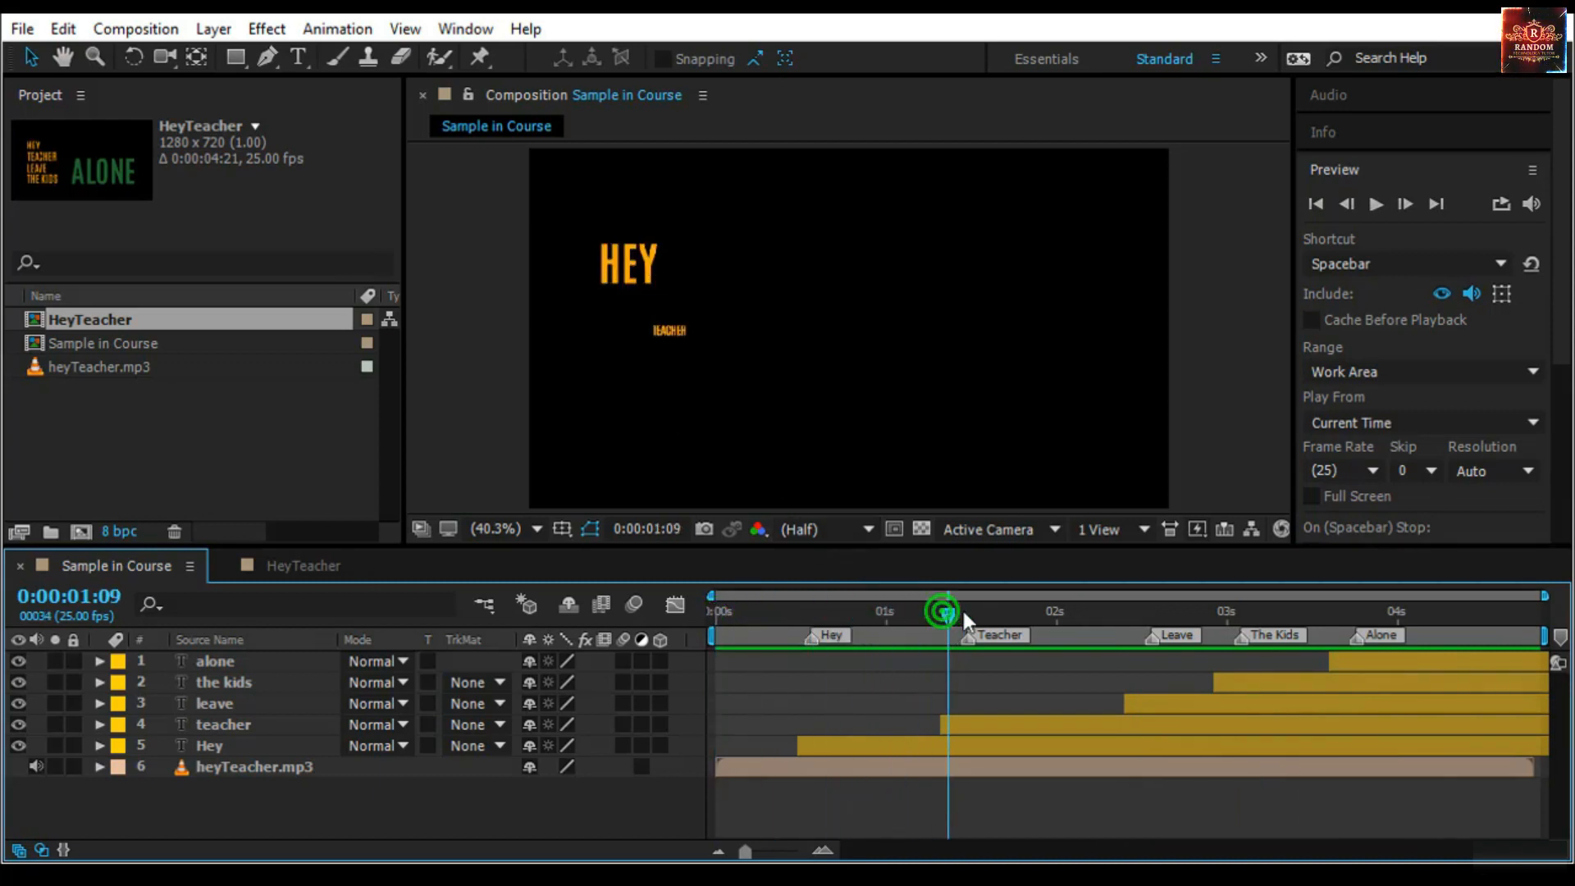
pyautogui.moveTo(963, 612); pyautogui.dragTo(995, 614)
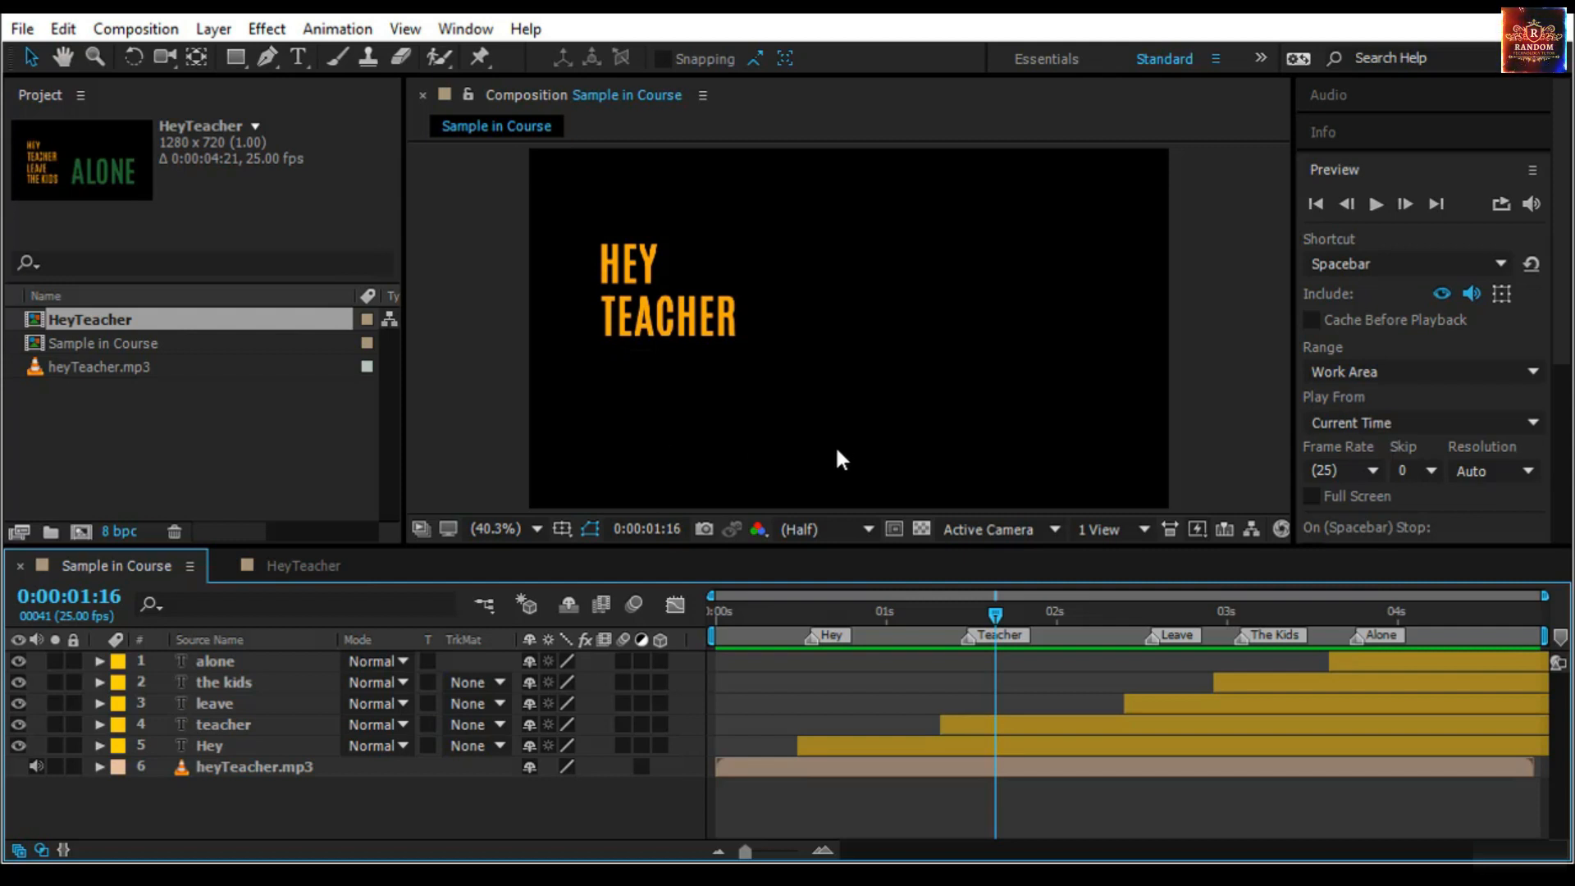
pyautogui.press('Home')
pyautogui.press('space')
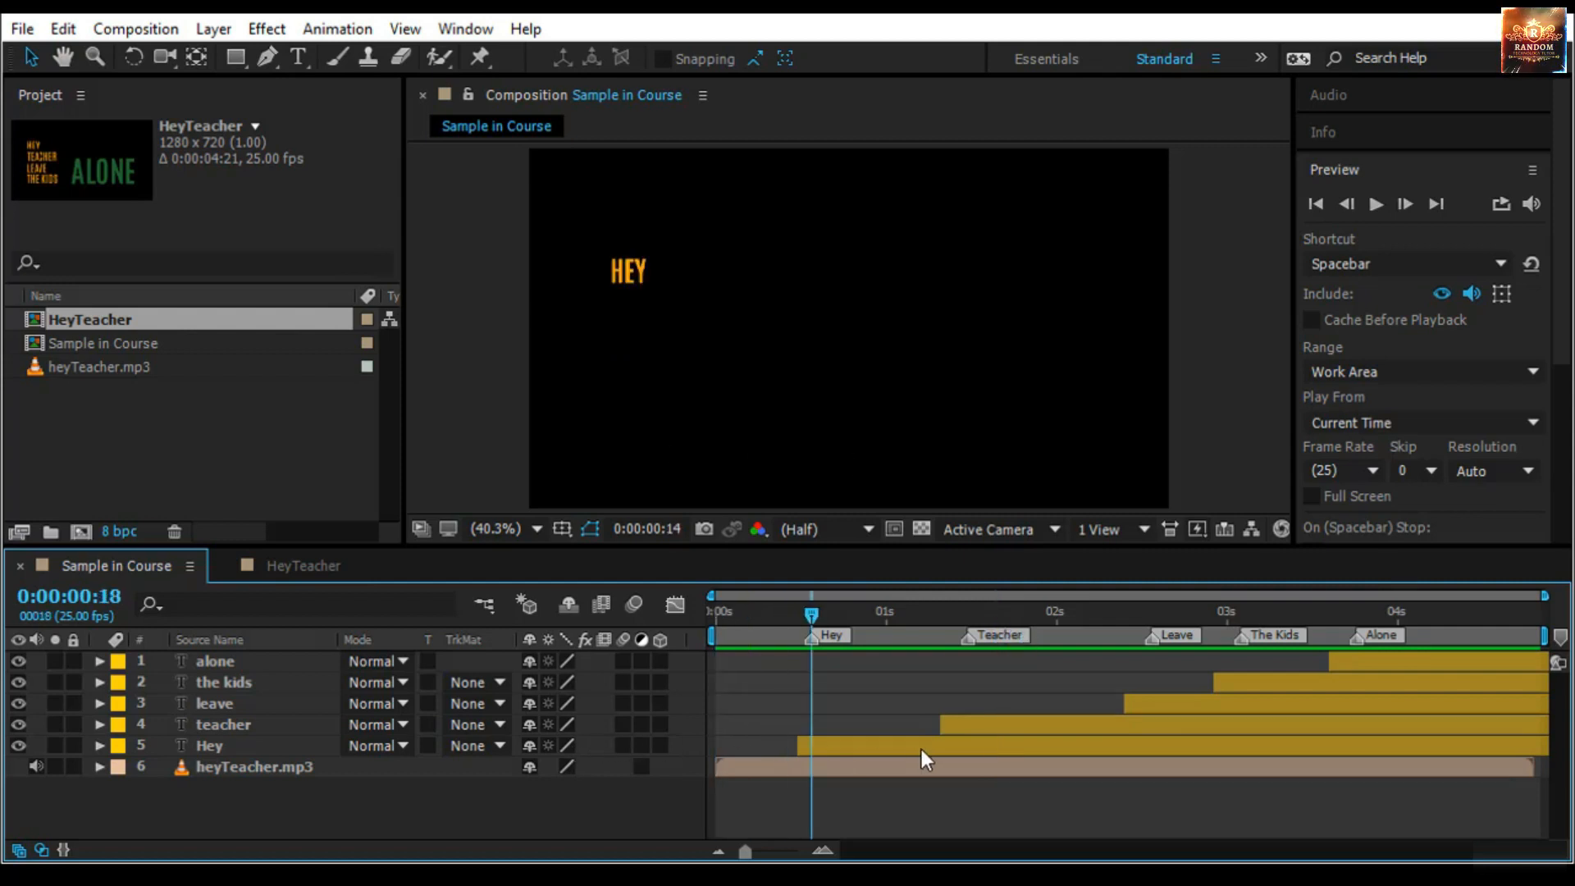
pyautogui.press('space')
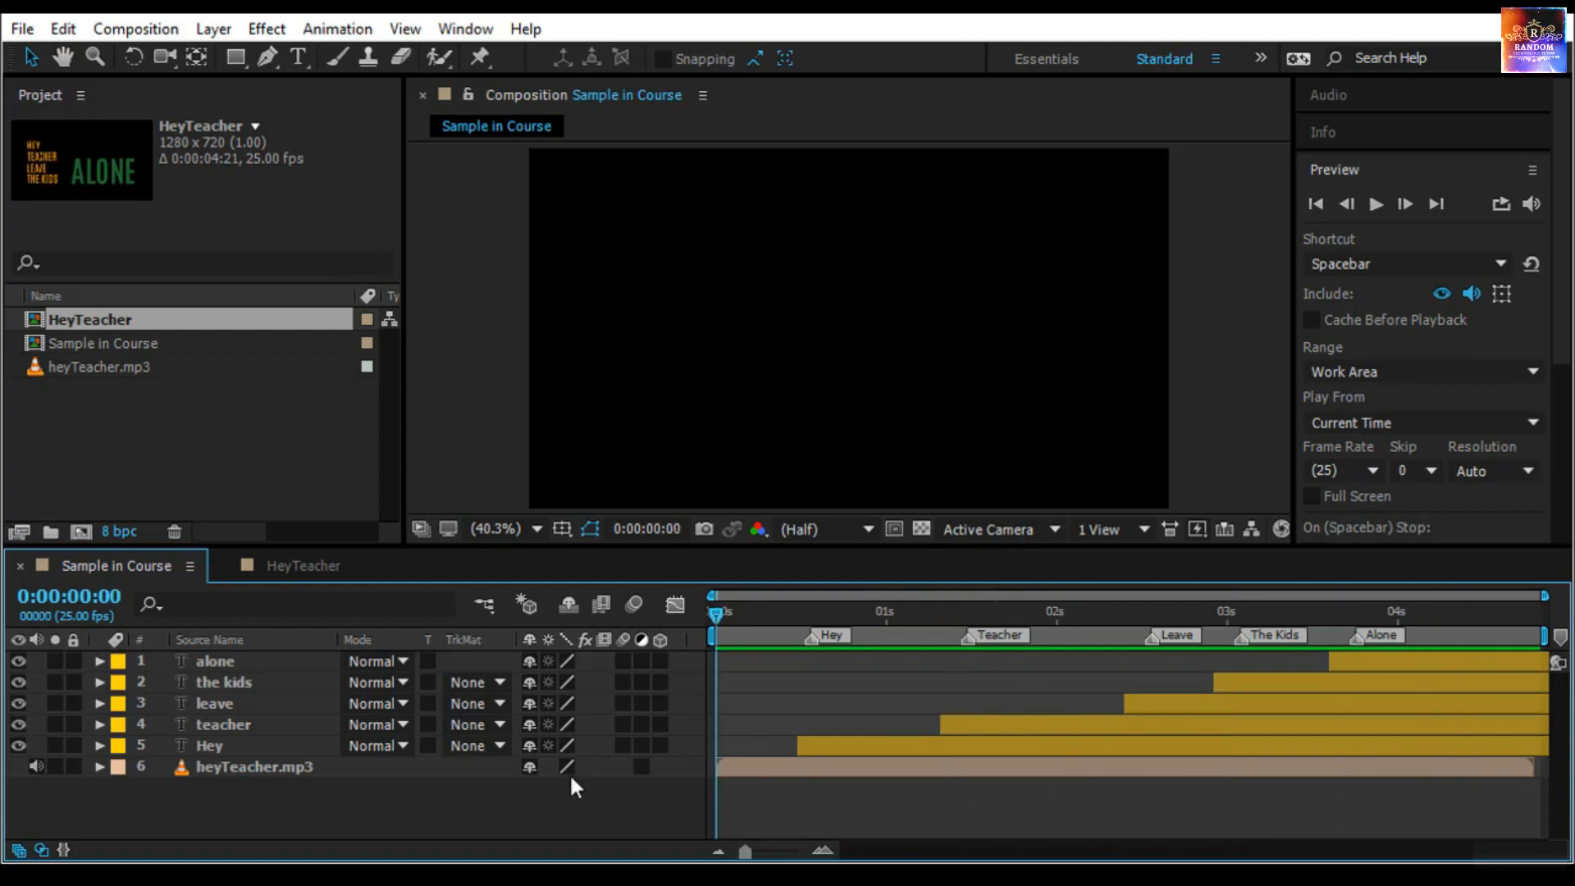
# Switch to the HeyTeacher composition, check it with all five text layers selected, and clear the selection
pyautogui.click(322, 570)
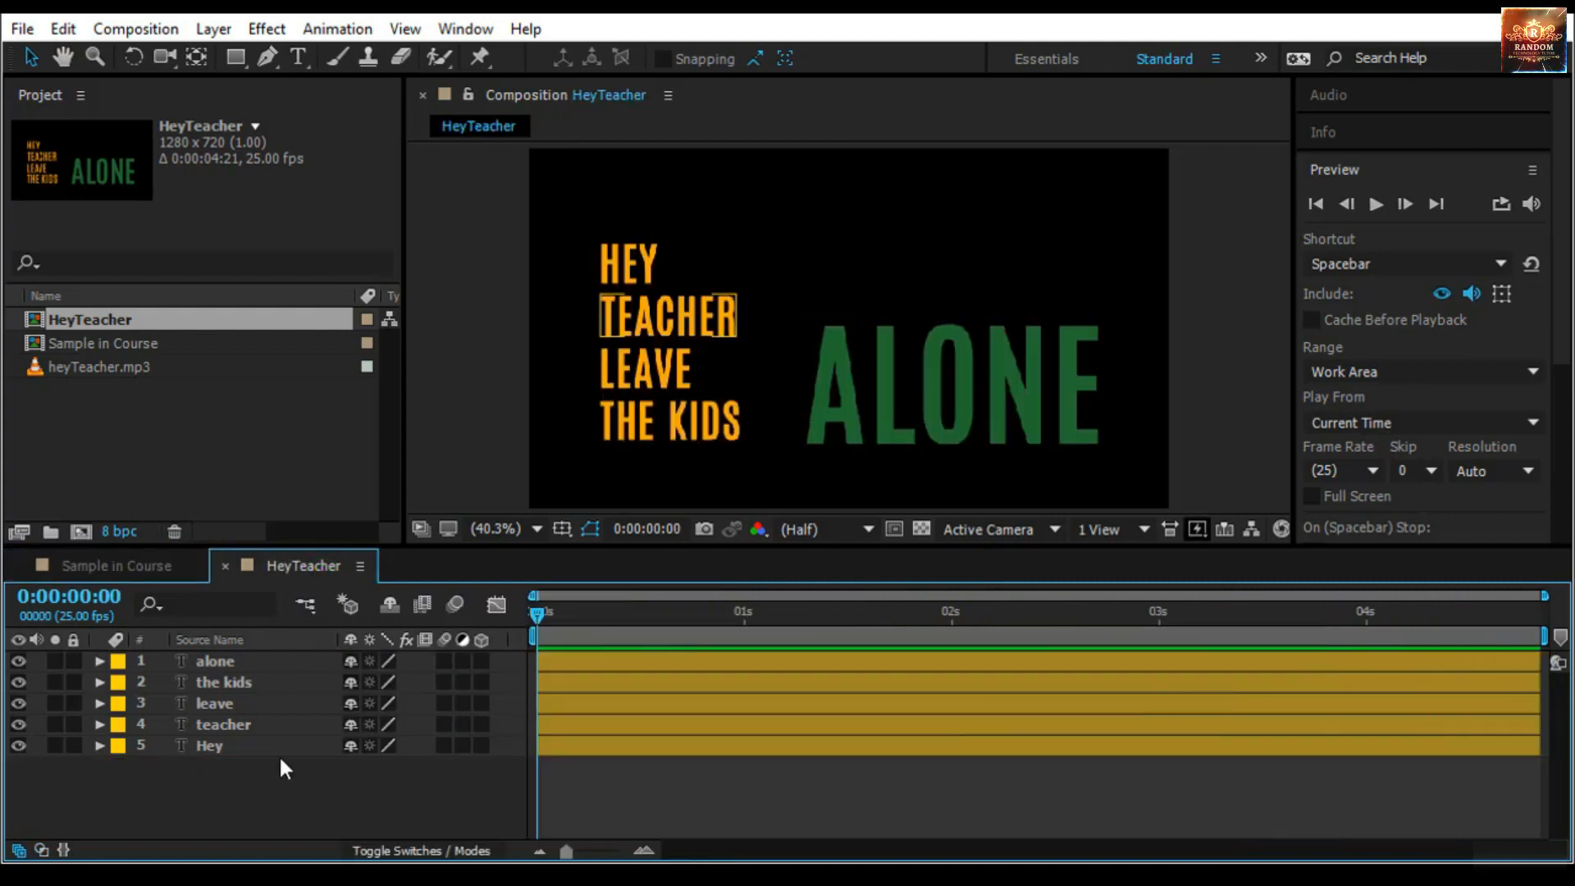
pyautogui.moveTo(232, 769); pyautogui.dragTo(229, 648)
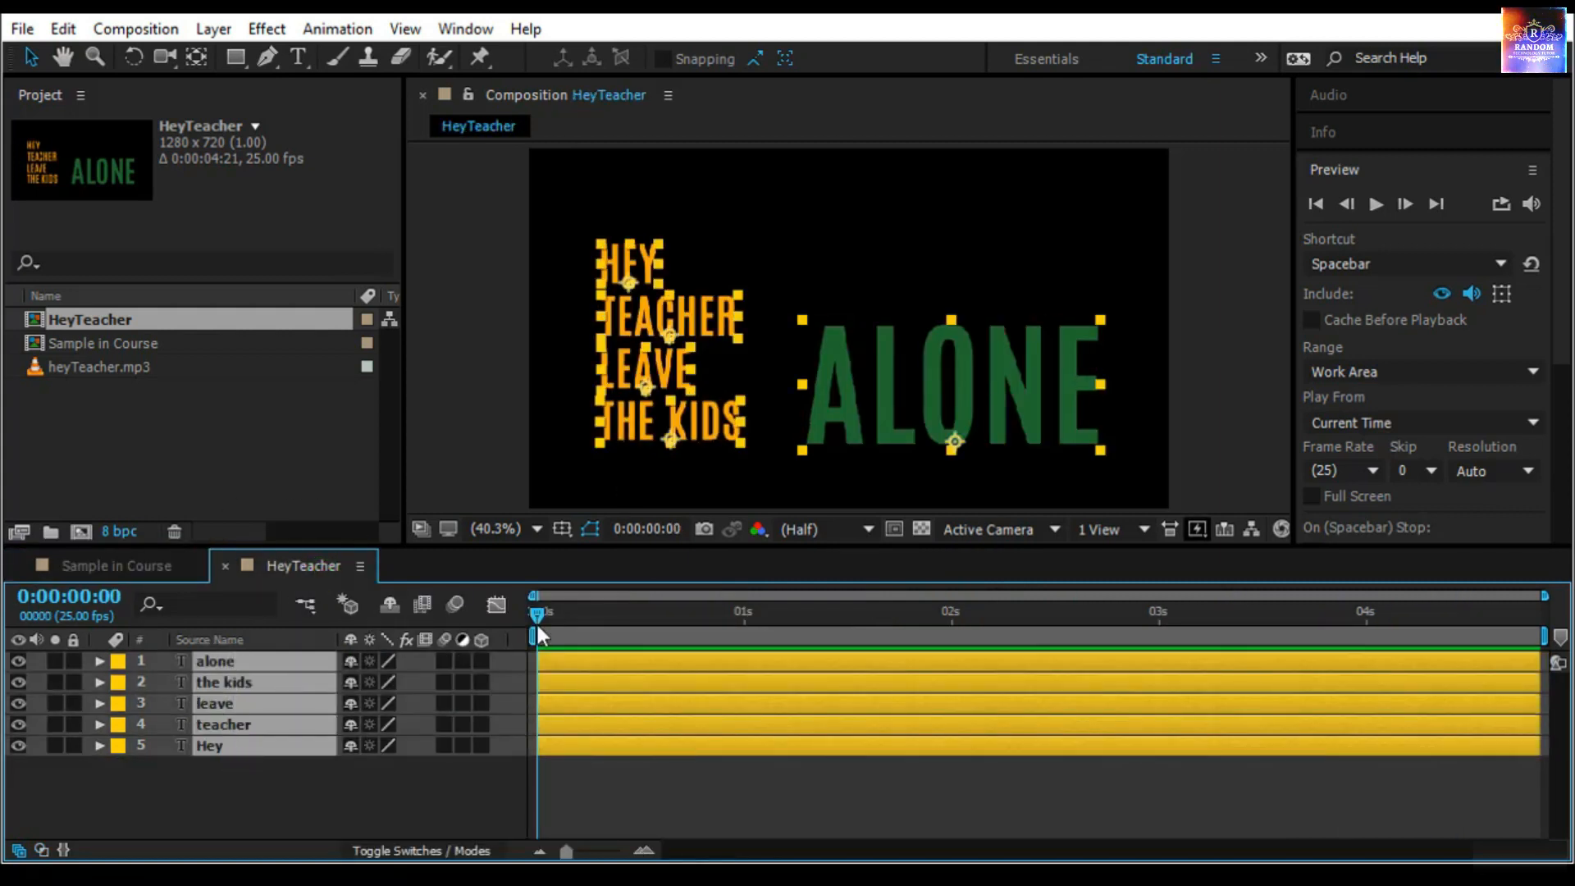
pyautogui.press('space')
pyautogui.press('space')
pyautogui.click(658, 817)
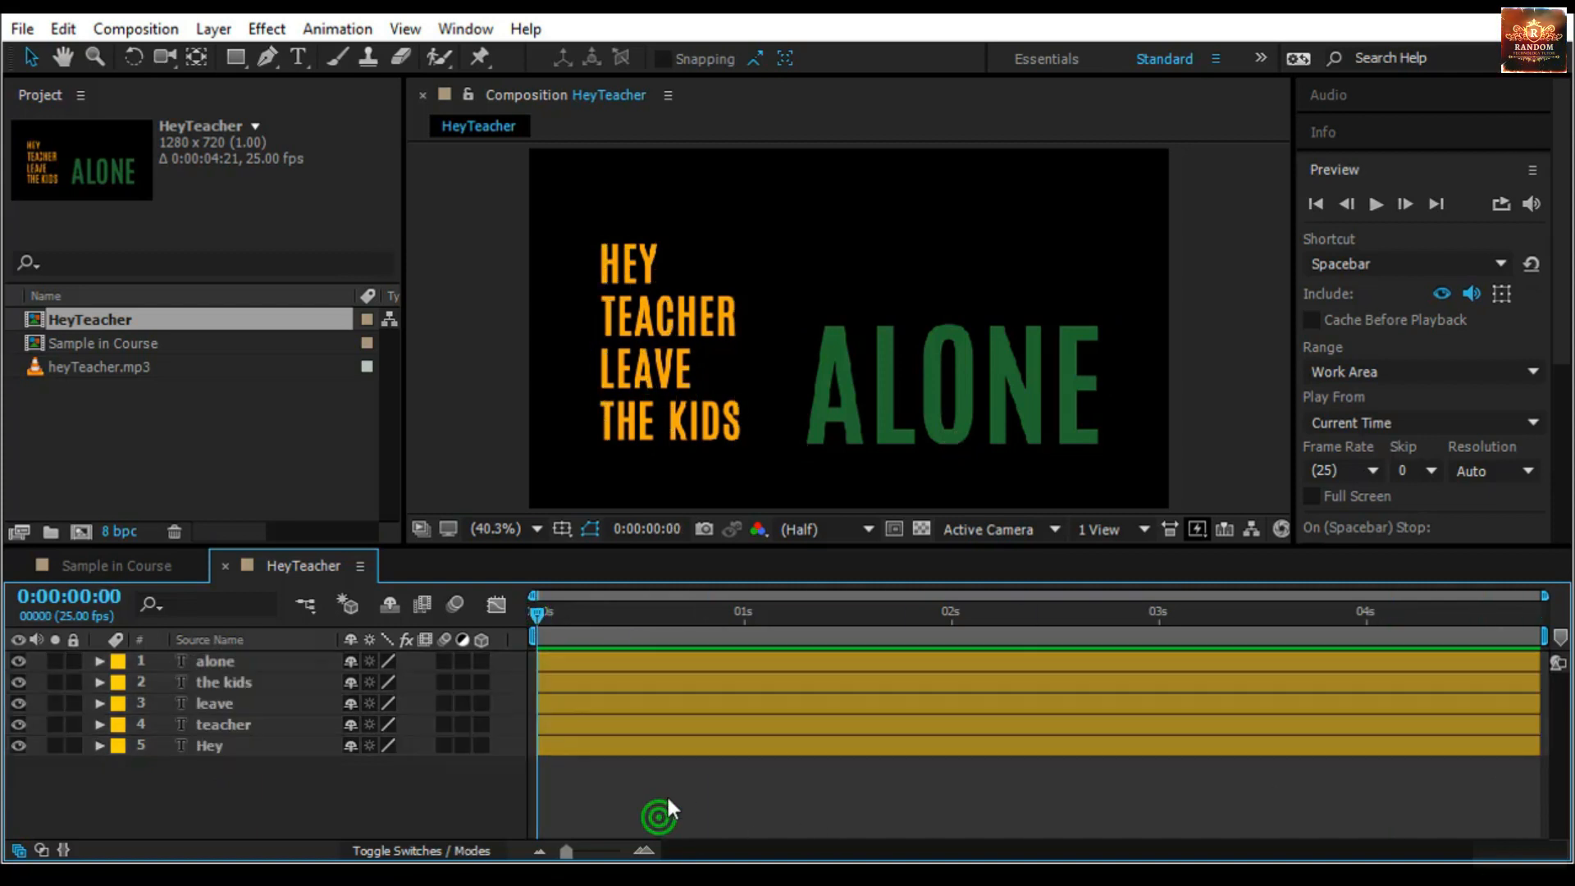
# Add heyTeacher.mp3 beneath the Hey layer in the HeyTeacher composition and reveal its audio waveform
pyautogui.click(185, 374)
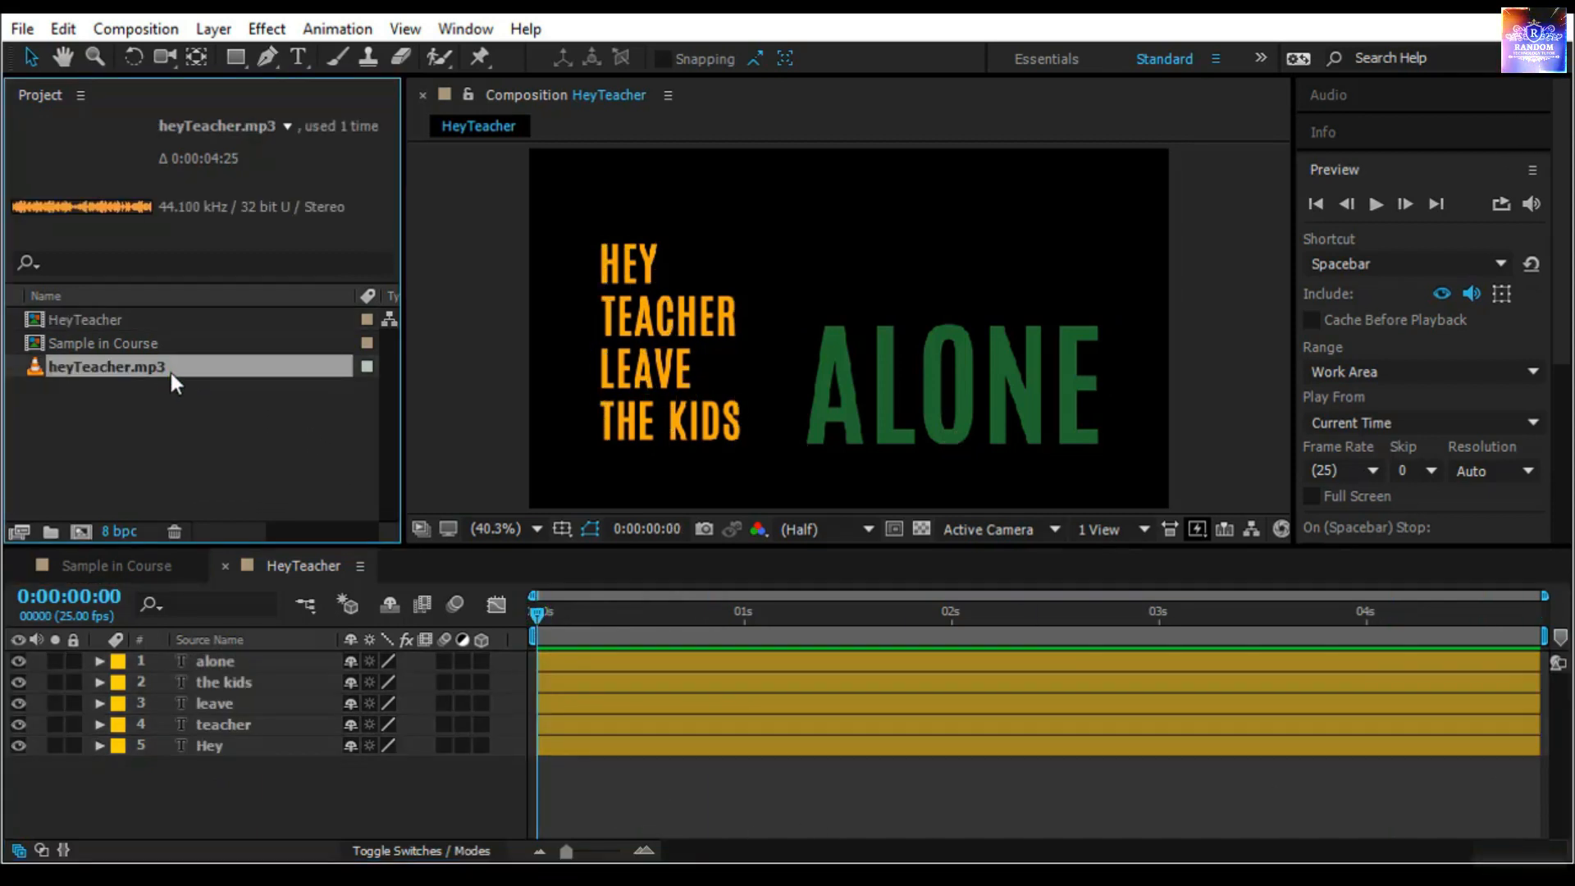
pyautogui.moveTo(171, 374); pyautogui.dragTo(217, 798)
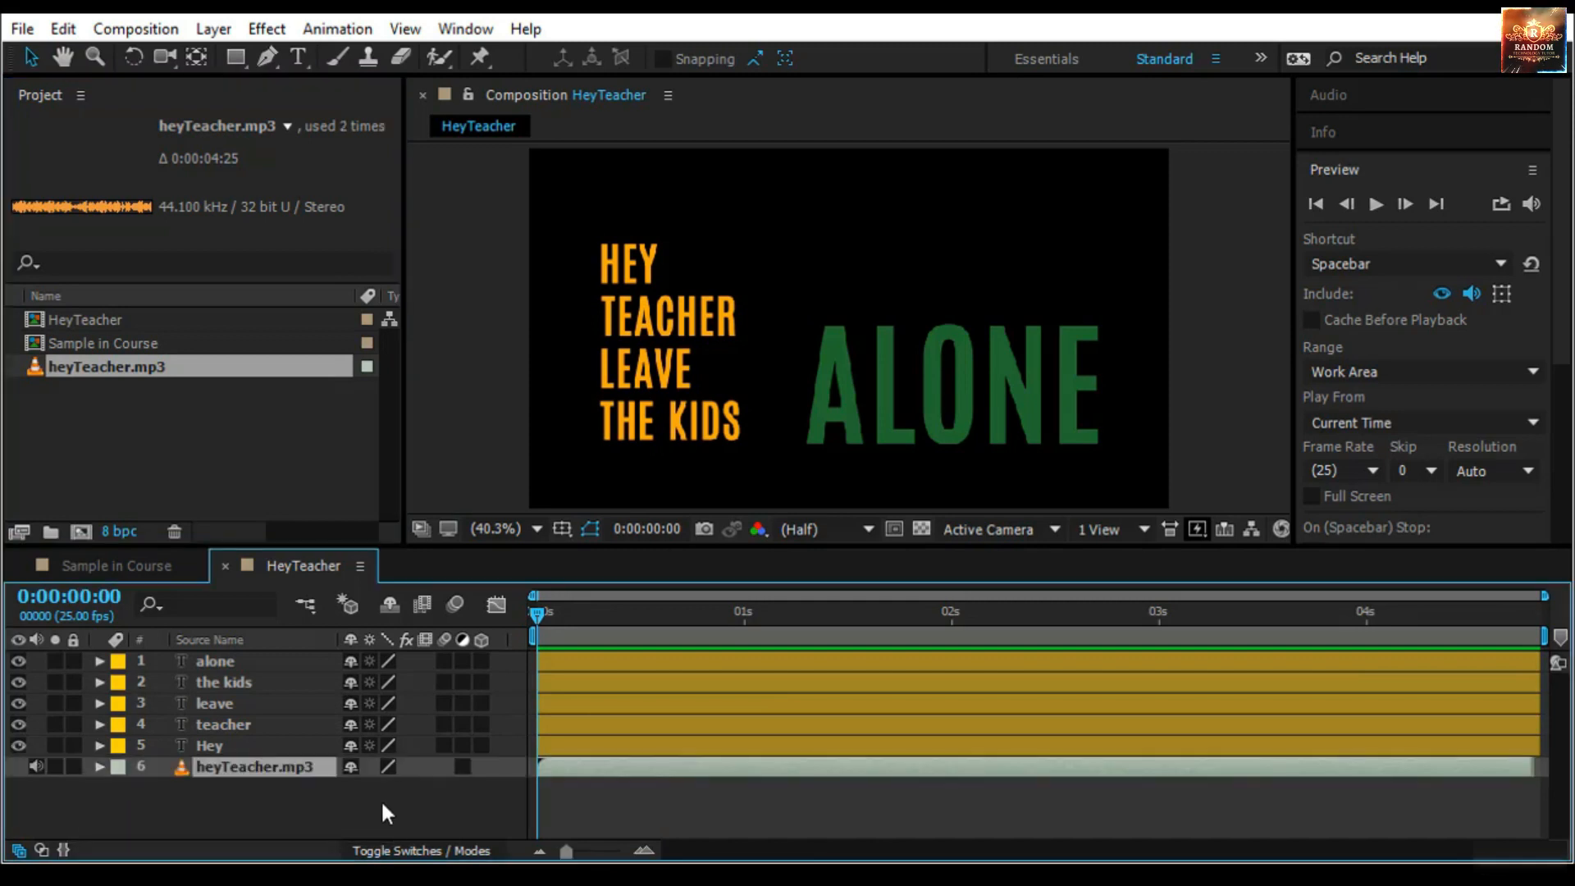
pyautogui.click(98, 767)
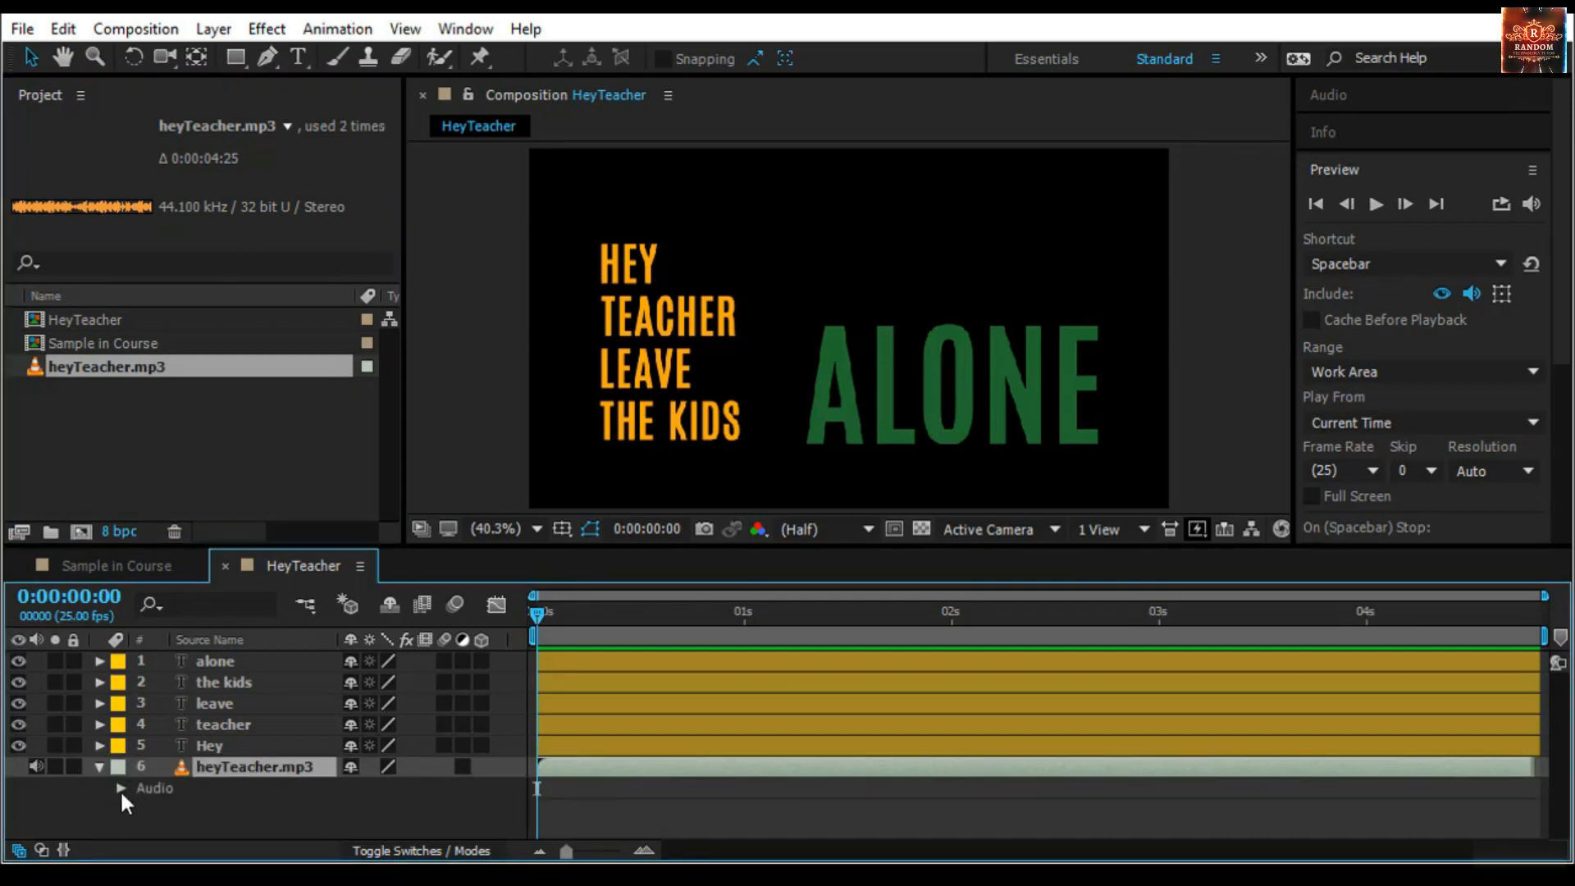
pyautogui.click(153, 788)
pyautogui.click(120, 786)
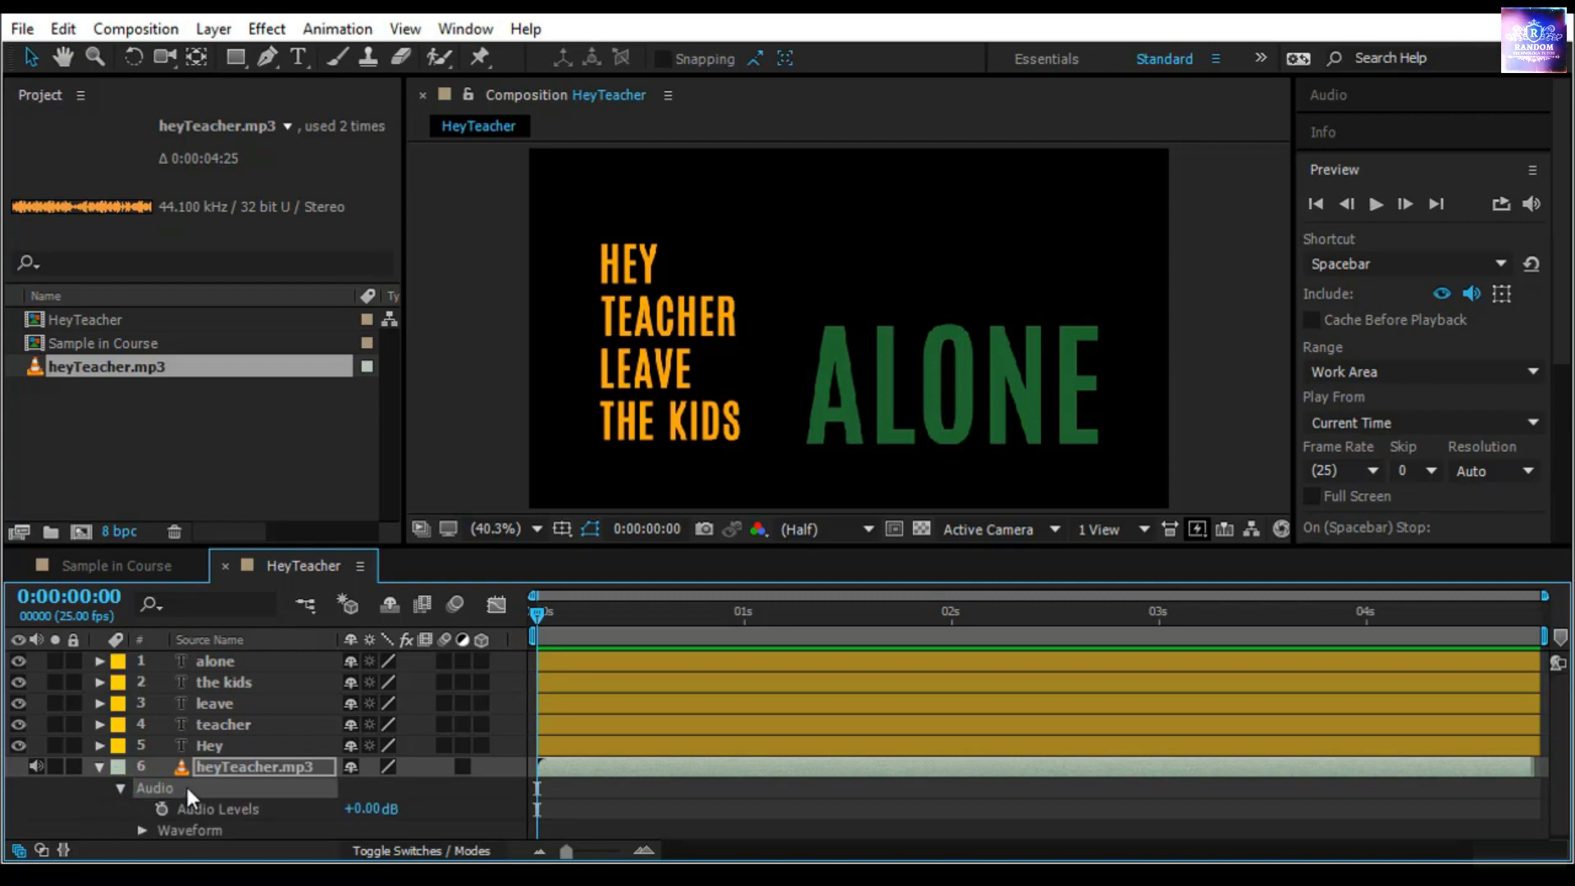
pyautogui.moveTo(201, 466); pyautogui.dragTo(201, 452)
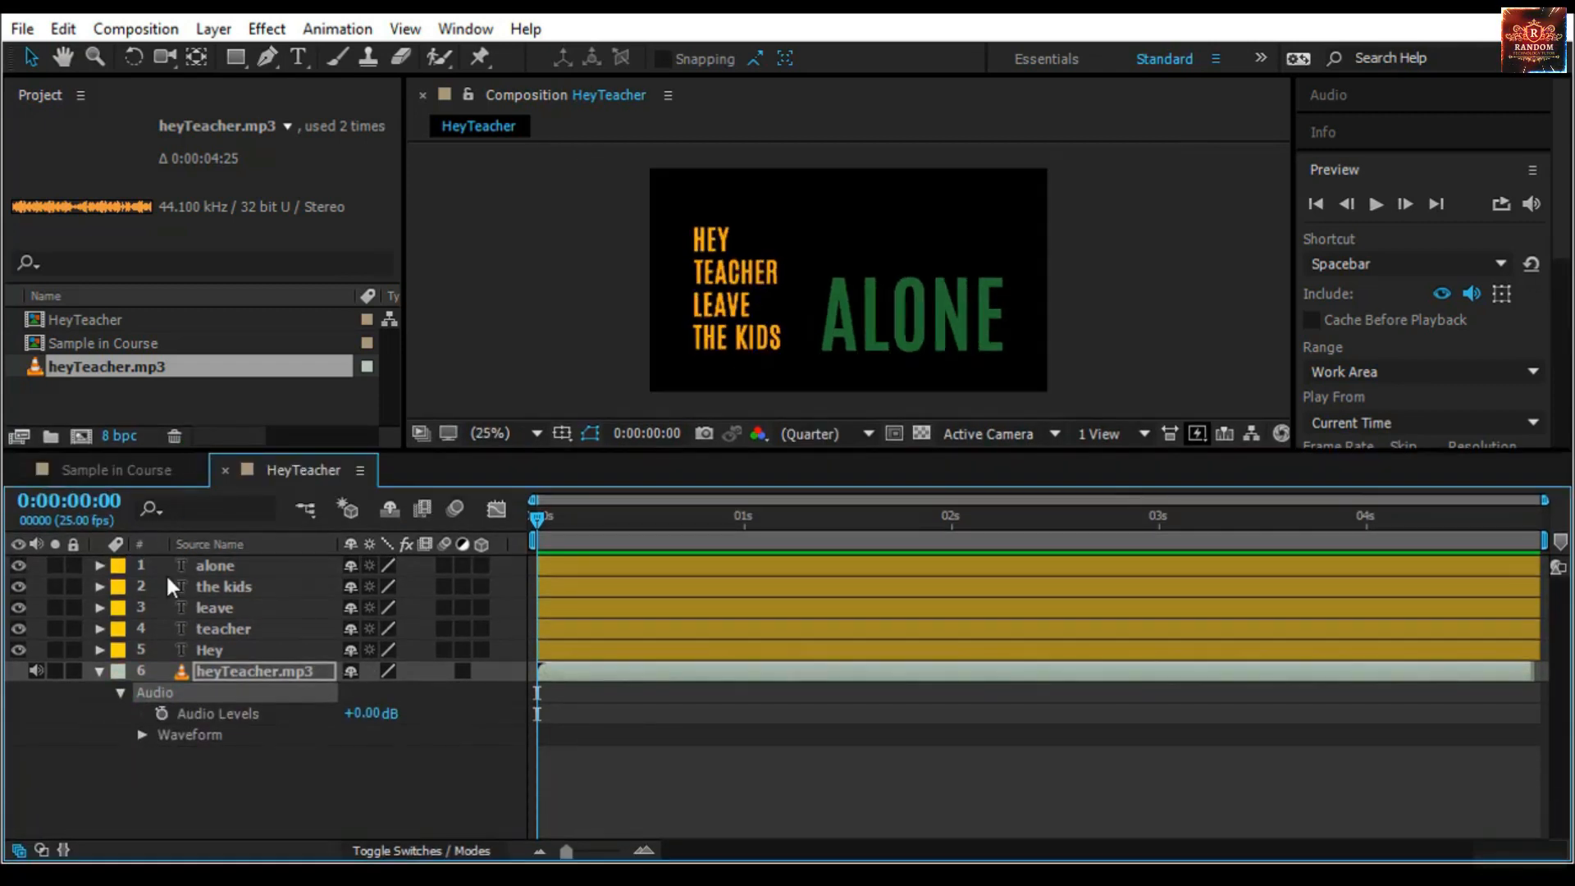
pyautogui.click(140, 734)
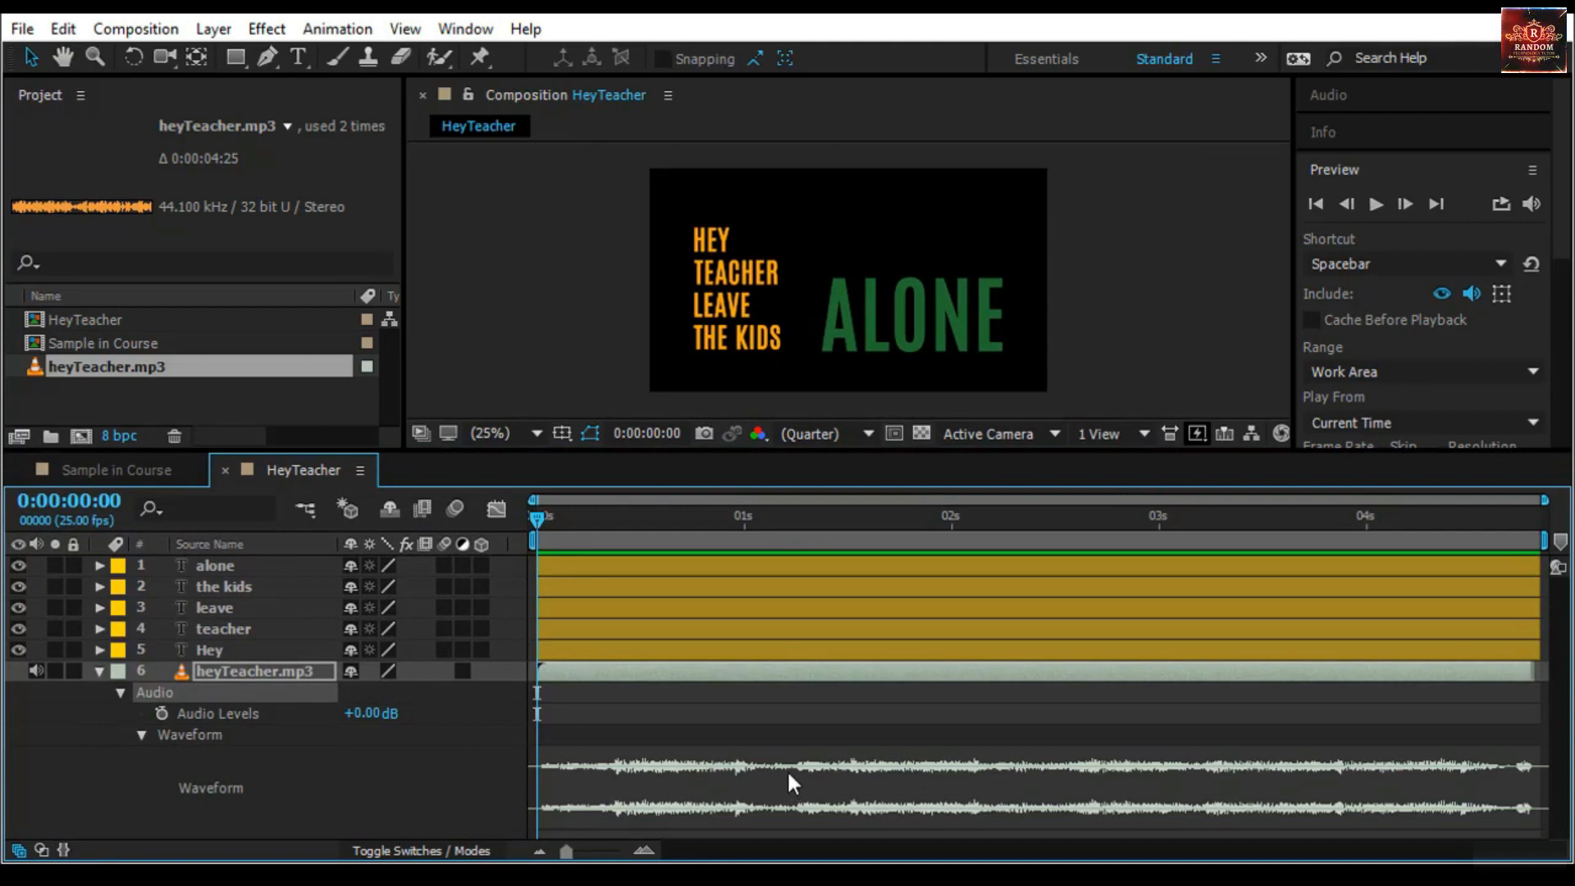
# Play the composition to compare the heyTeacher.mp3 audio with its waveform, and clear the layer selection
pyautogui.press('space')
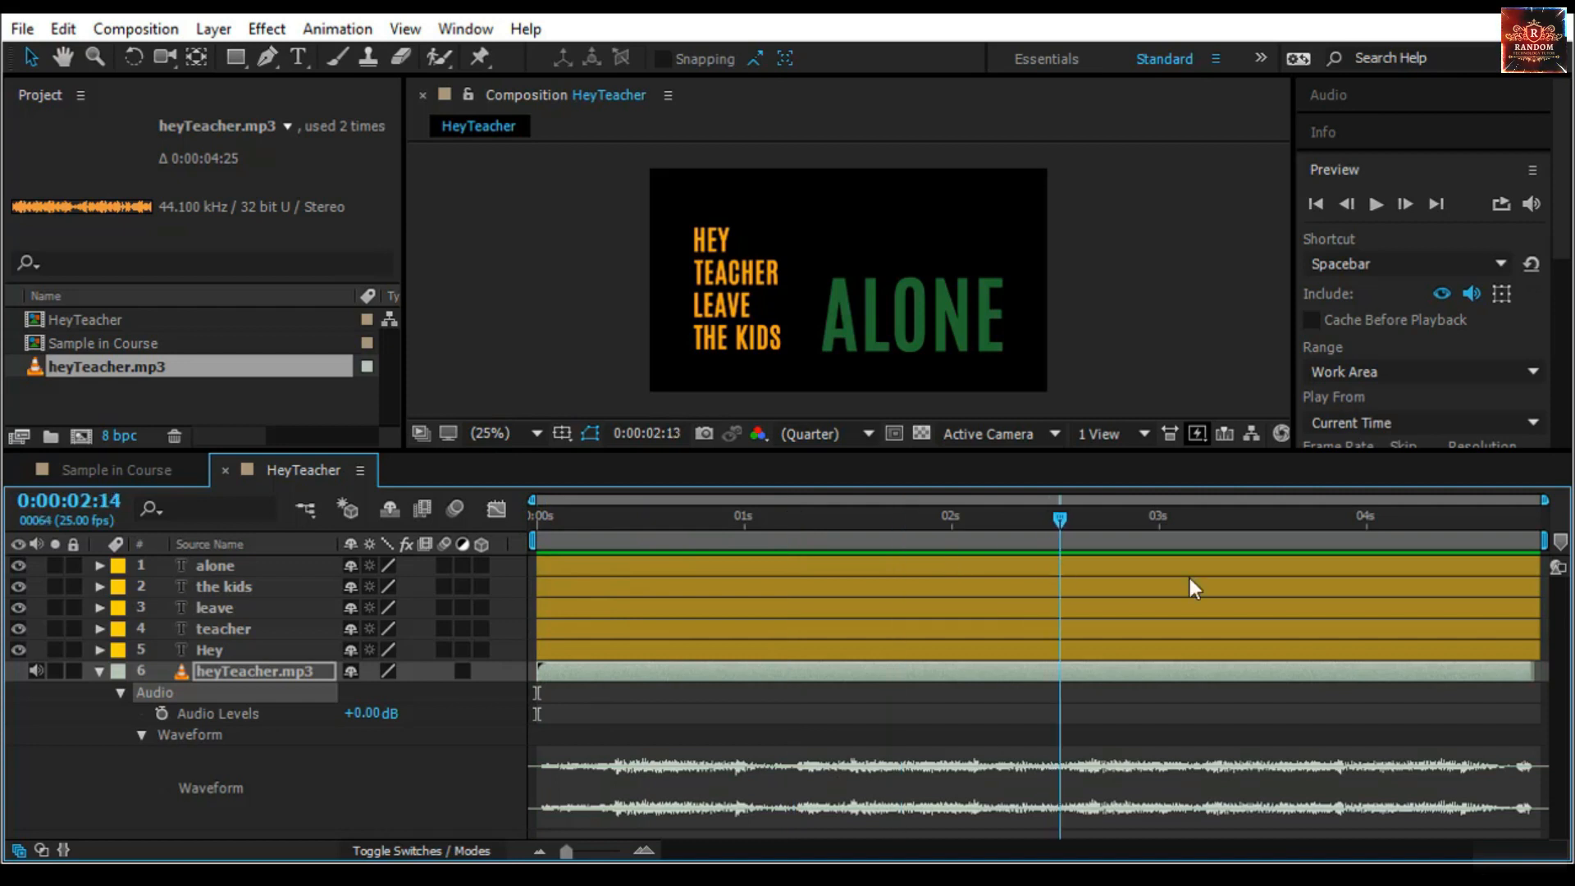
pyautogui.moveTo(1386, 614); pyautogui.dragTo(588, 776)
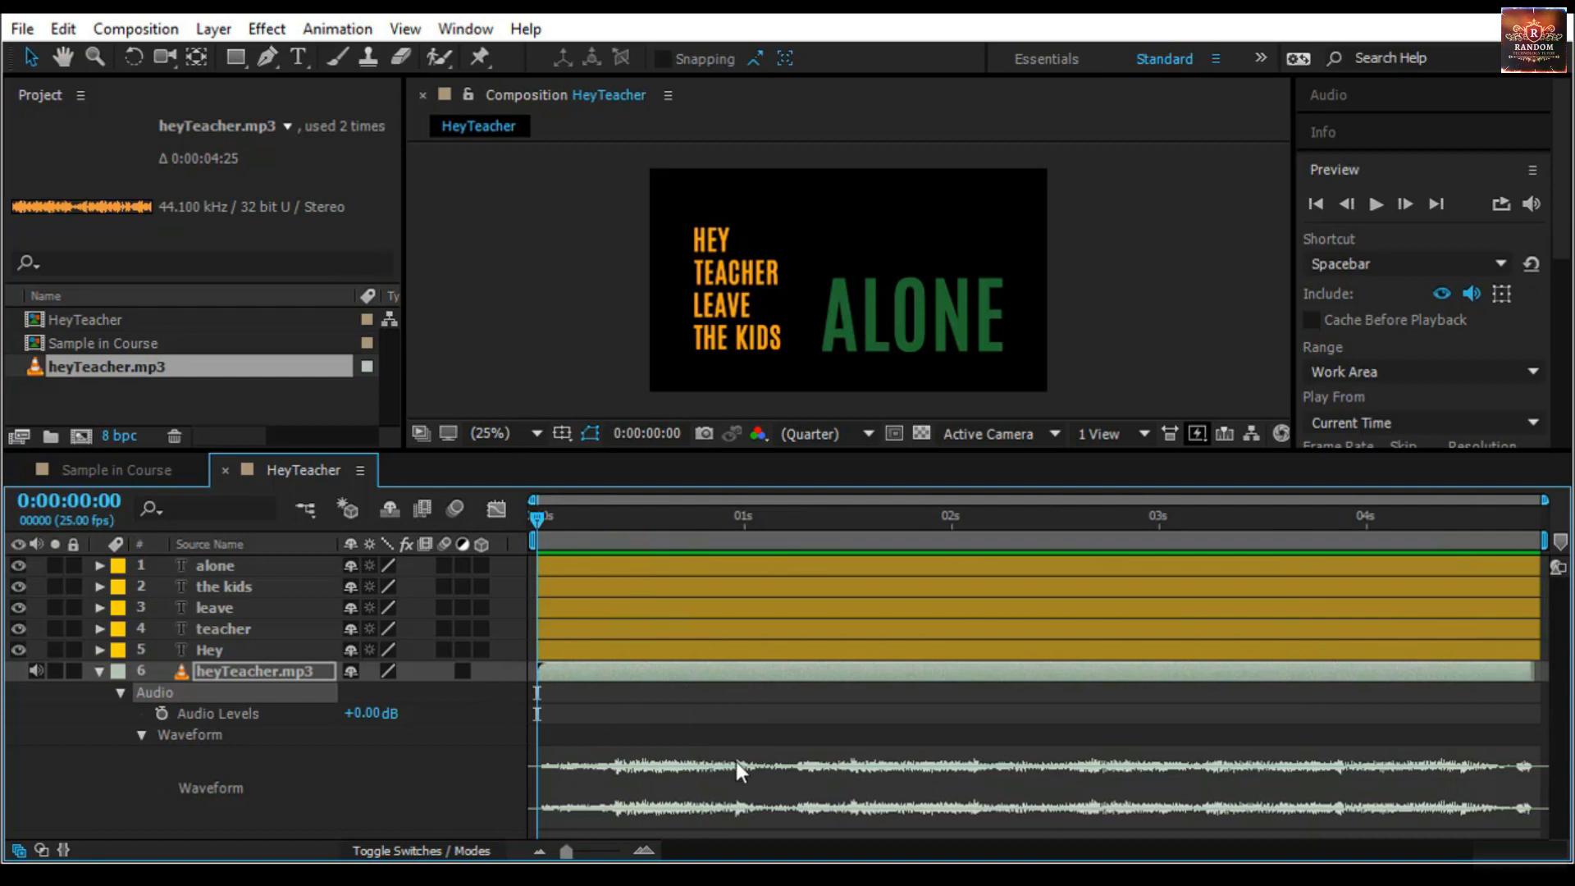
pyautogui.click(421, 787)
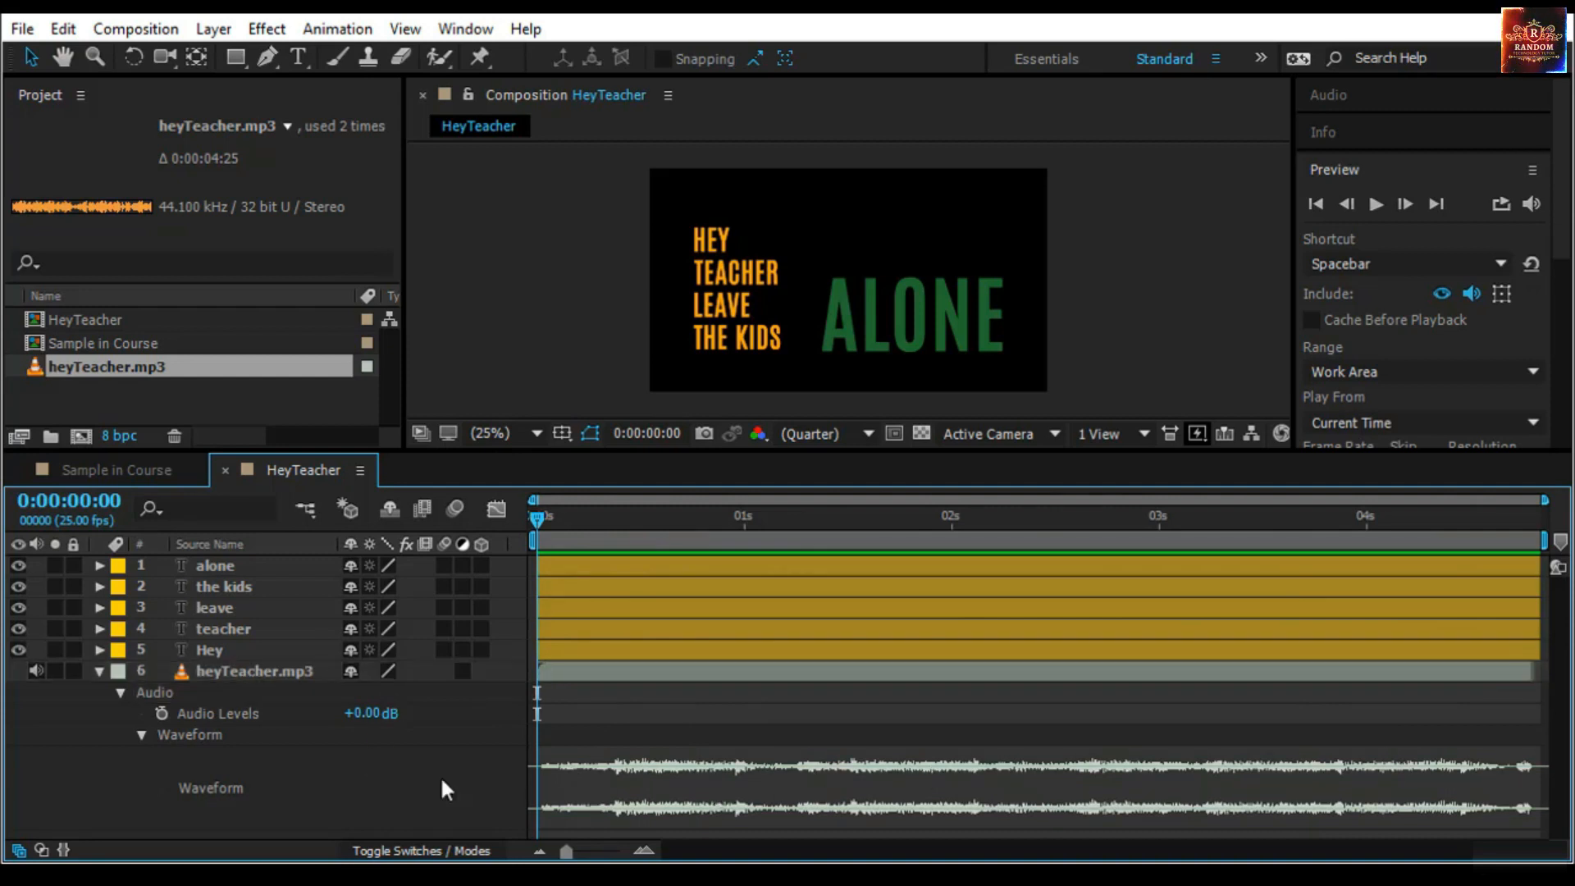
# Try an audio level of +6 dB on the heyTeacher.mp3 layer and reset it to 0 dB
pyautogui.moveTo(369, 716); pyautogui.dragTo(391, 716)
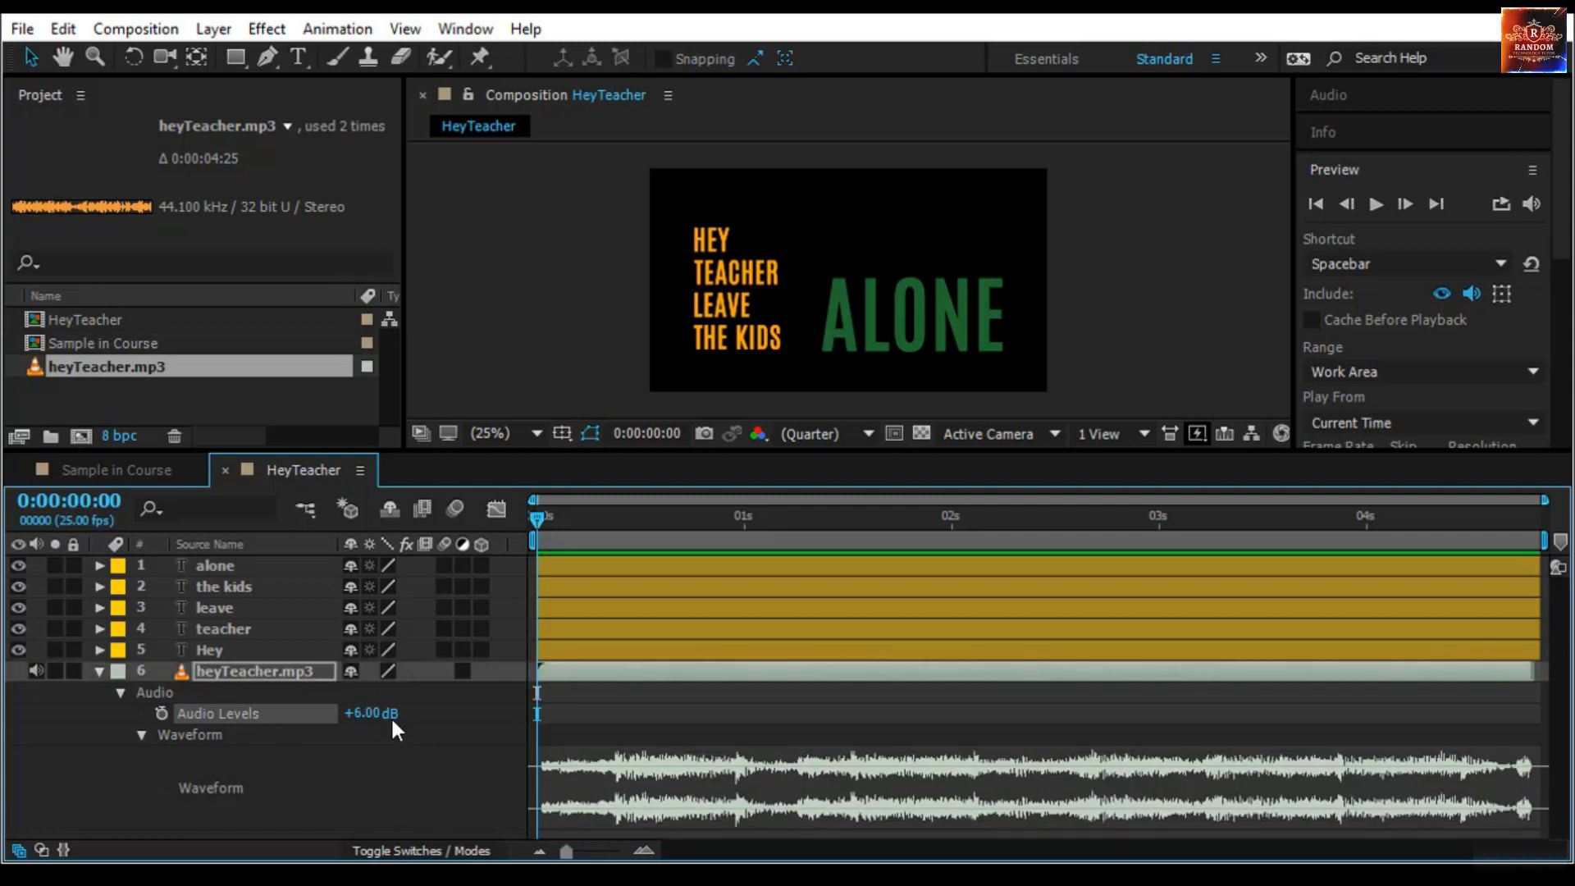
pyautogui.click(386, 715)
pyautogui.write('0')
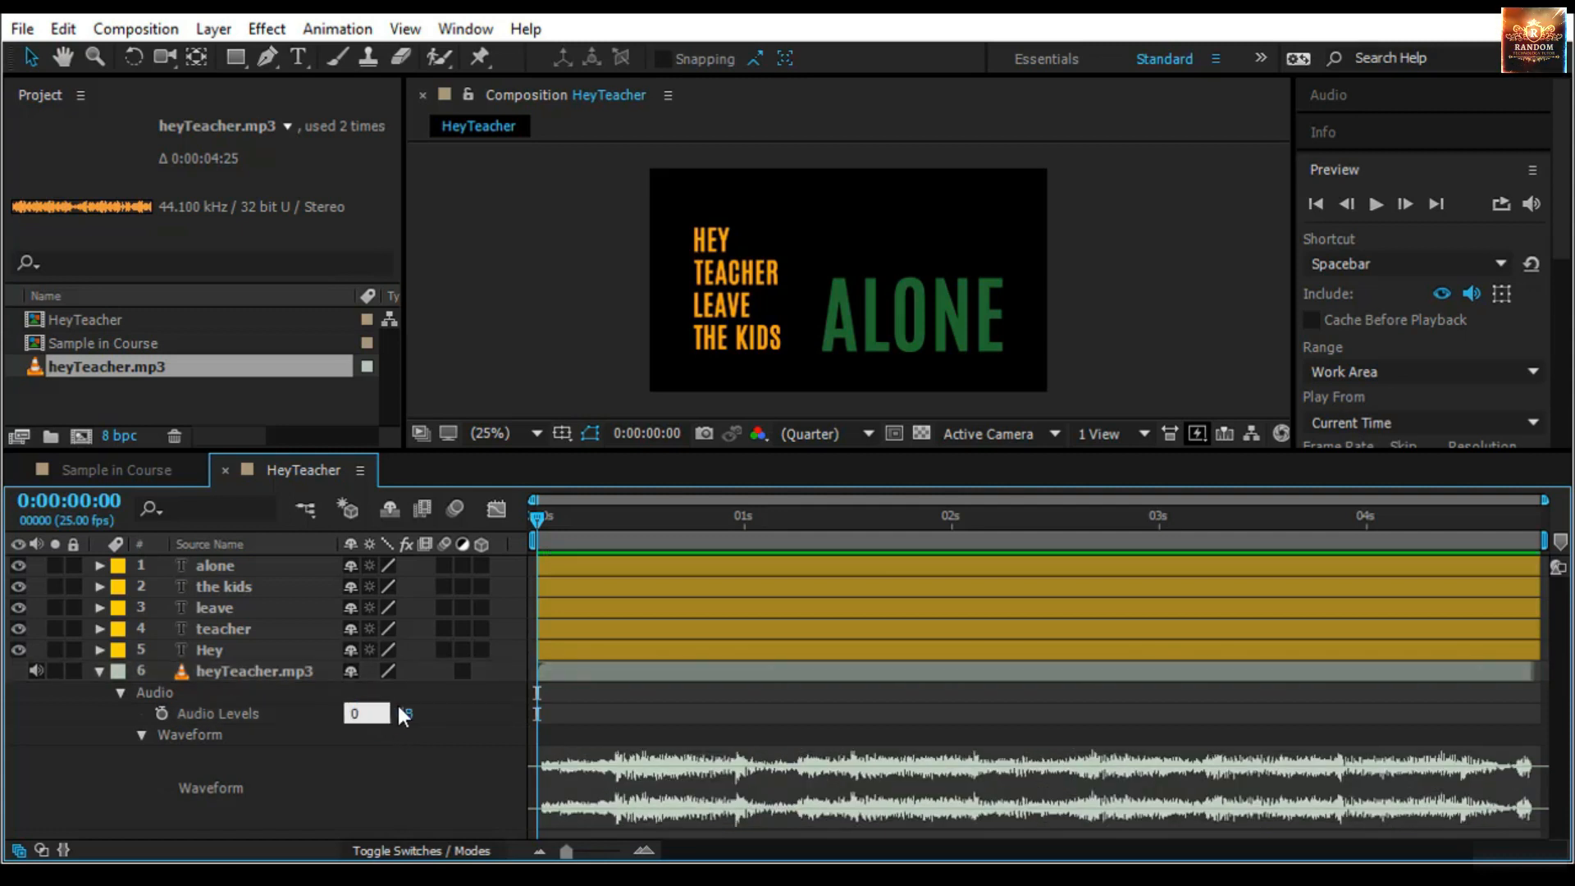
pyautogui.press('Return')
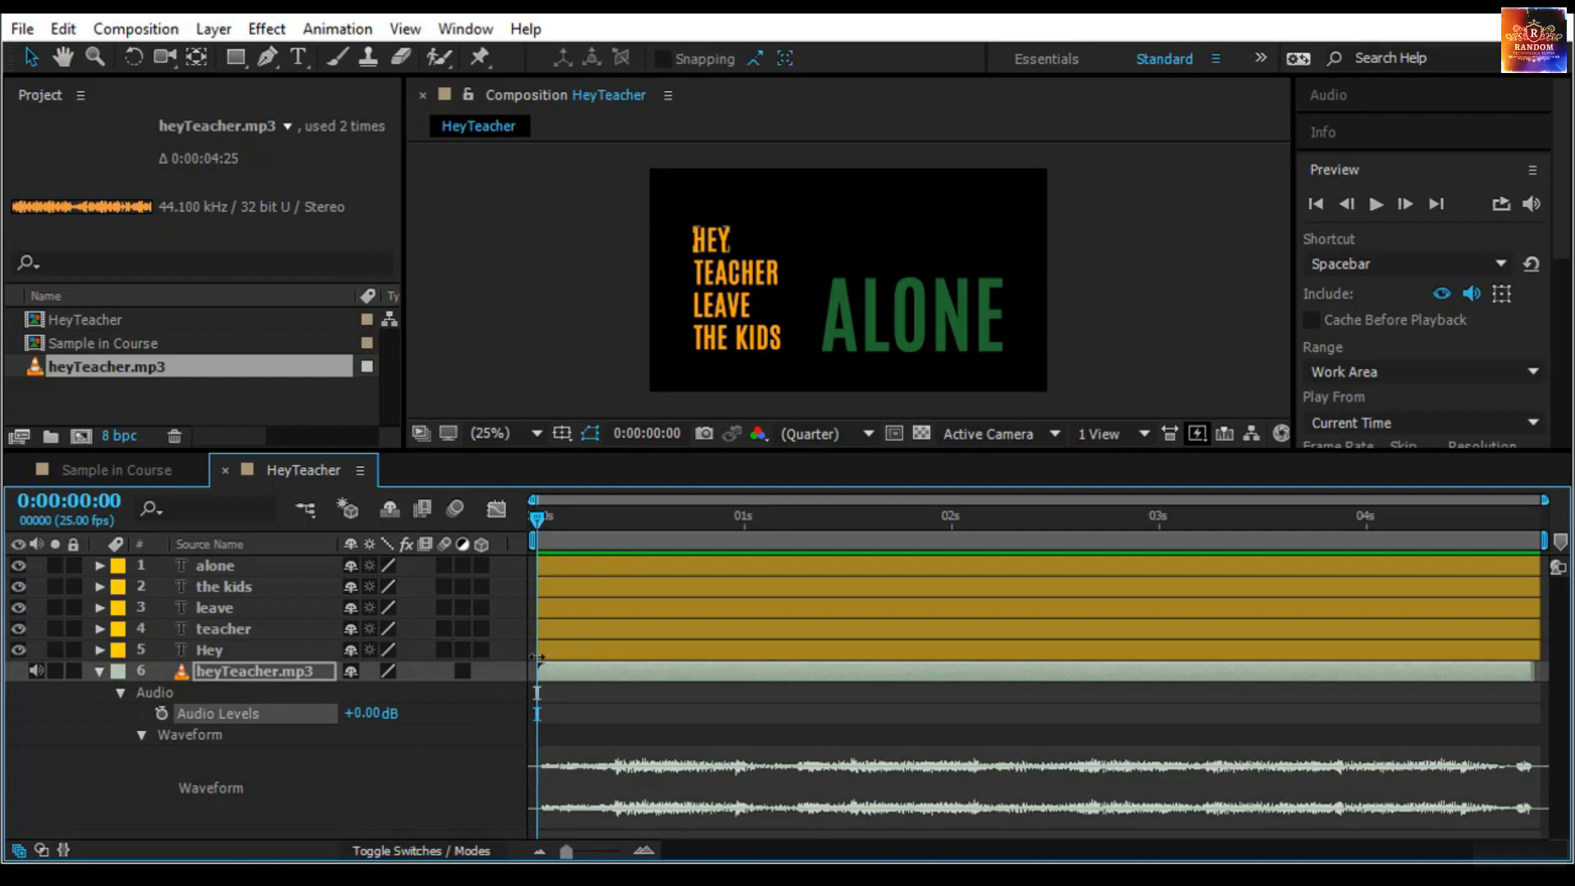
# Preview the HeyTeacher composition to hear when each lyric is sung, and return to 0:00:00:00
pyautogui.click(1376, 204)
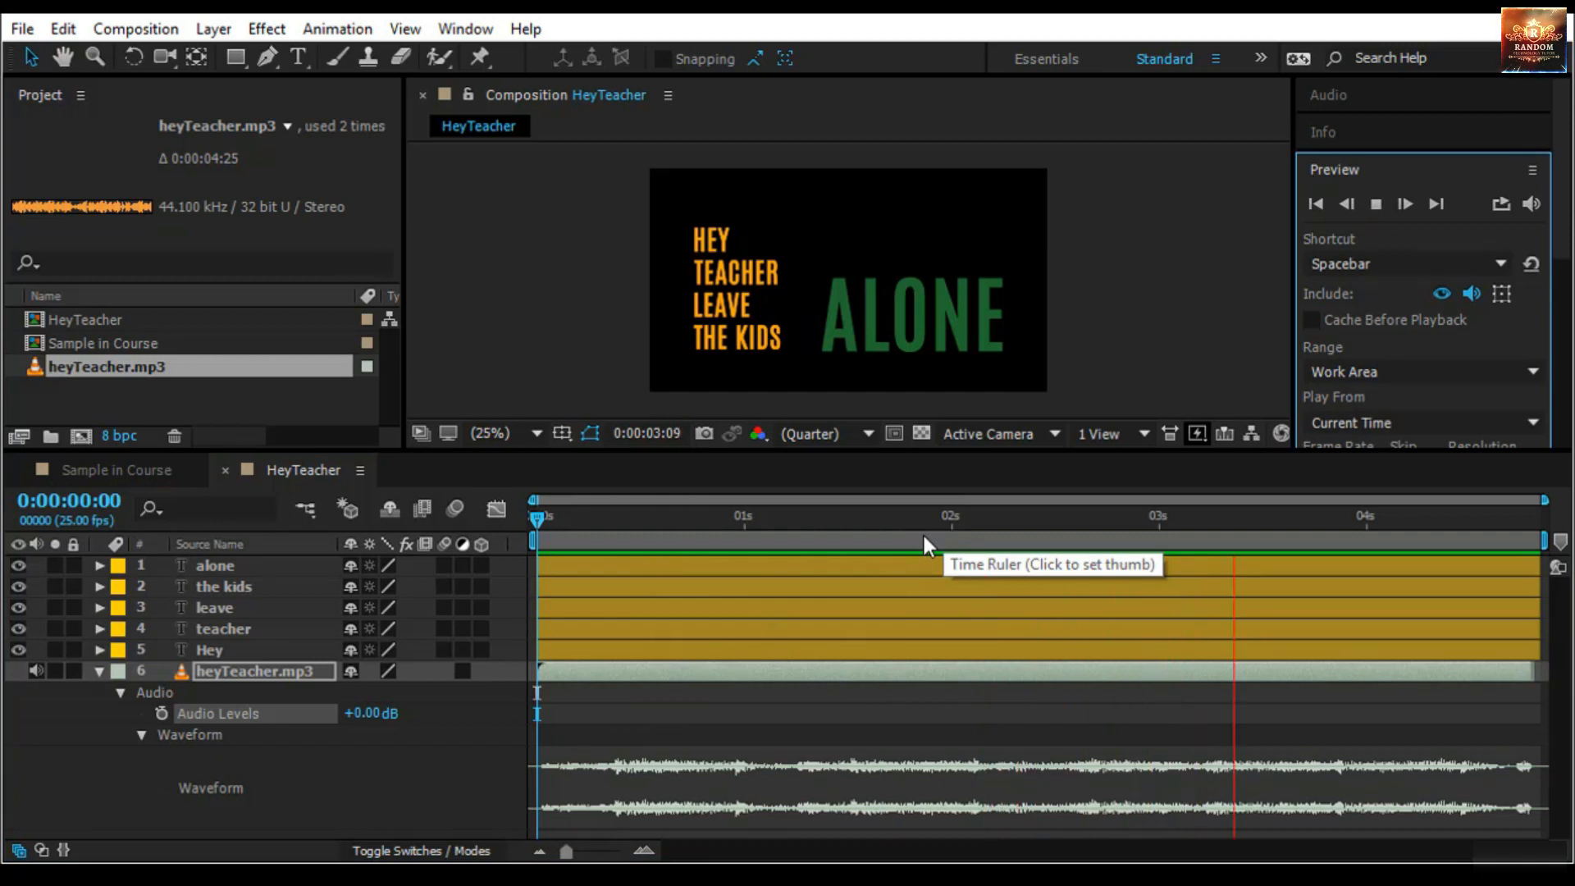
pyautogui.click(516, 517)
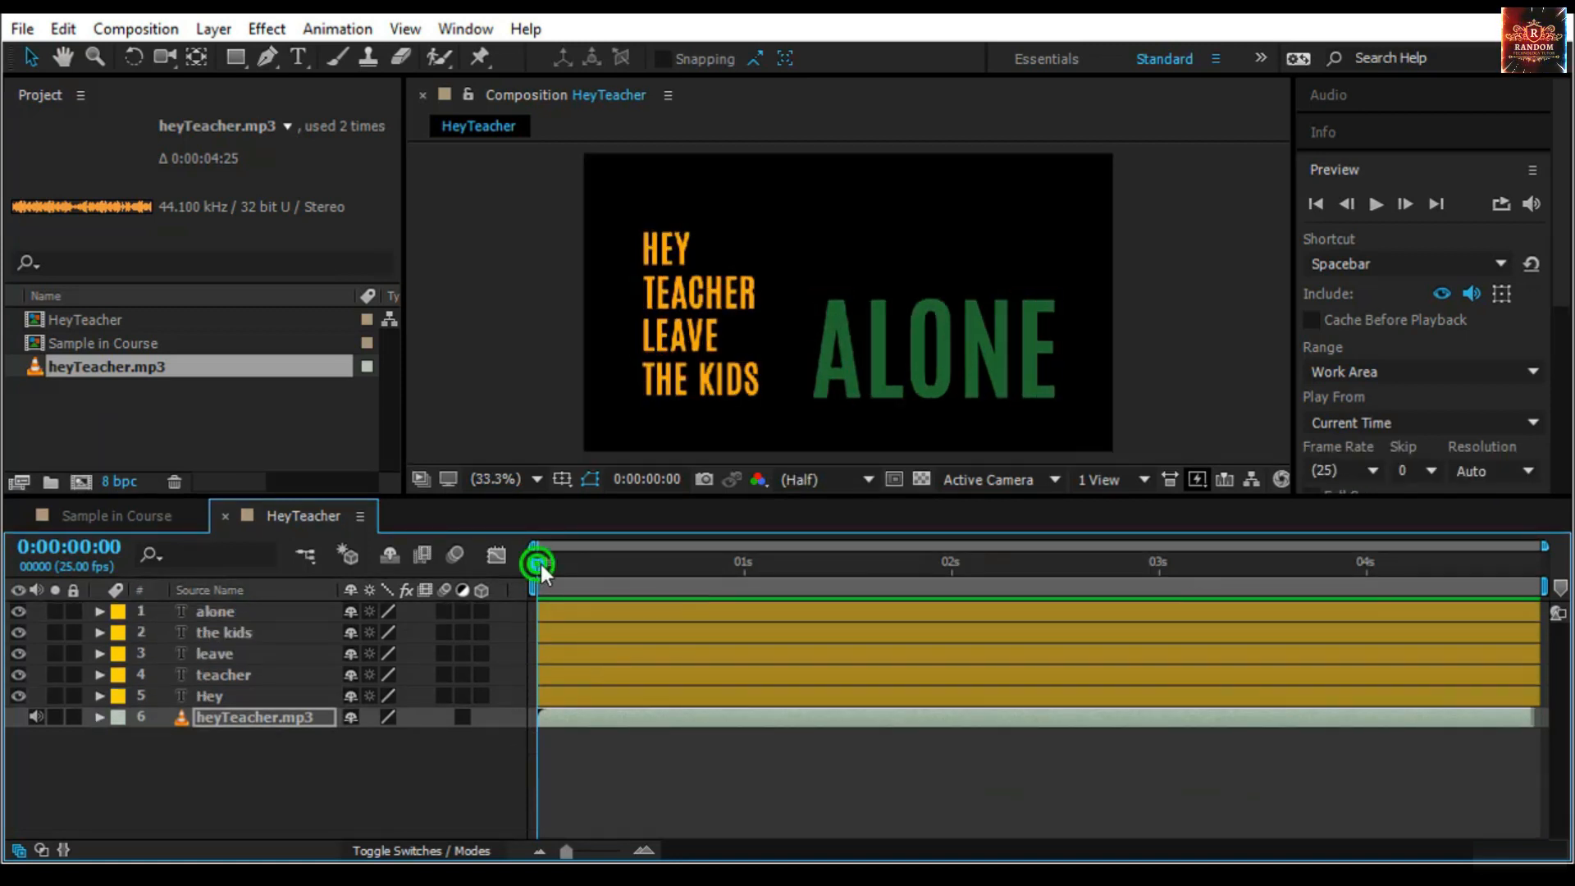
pyautogui.moveTo(540, 565); pyautogui.dragTo(452, 612)
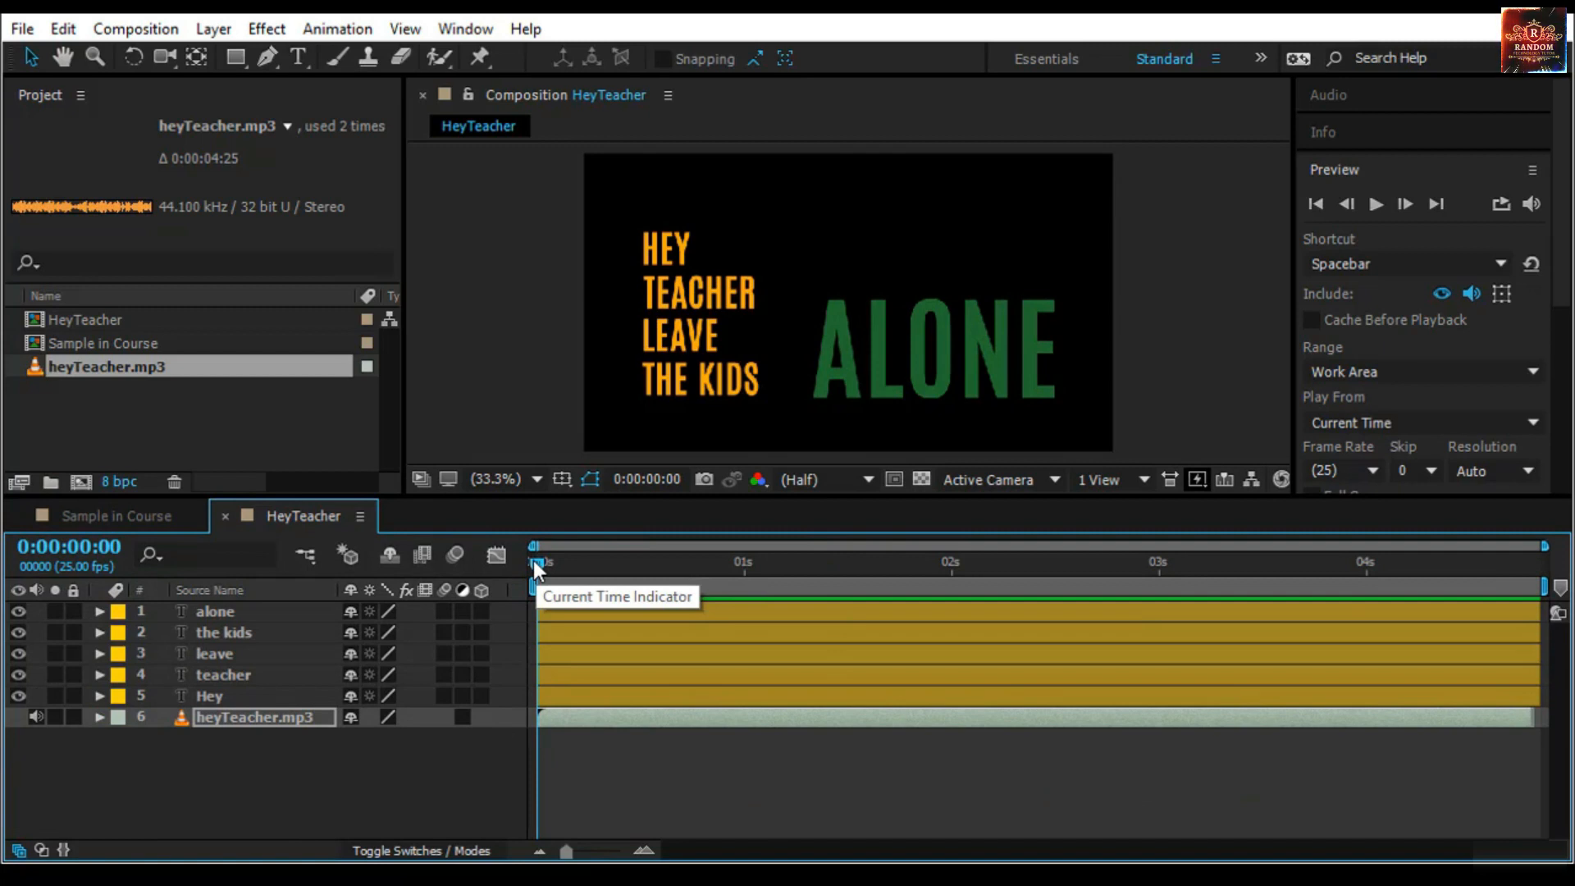
pyautogui.moveTo(534, 564); pyautogui.dragTo(469, 580)
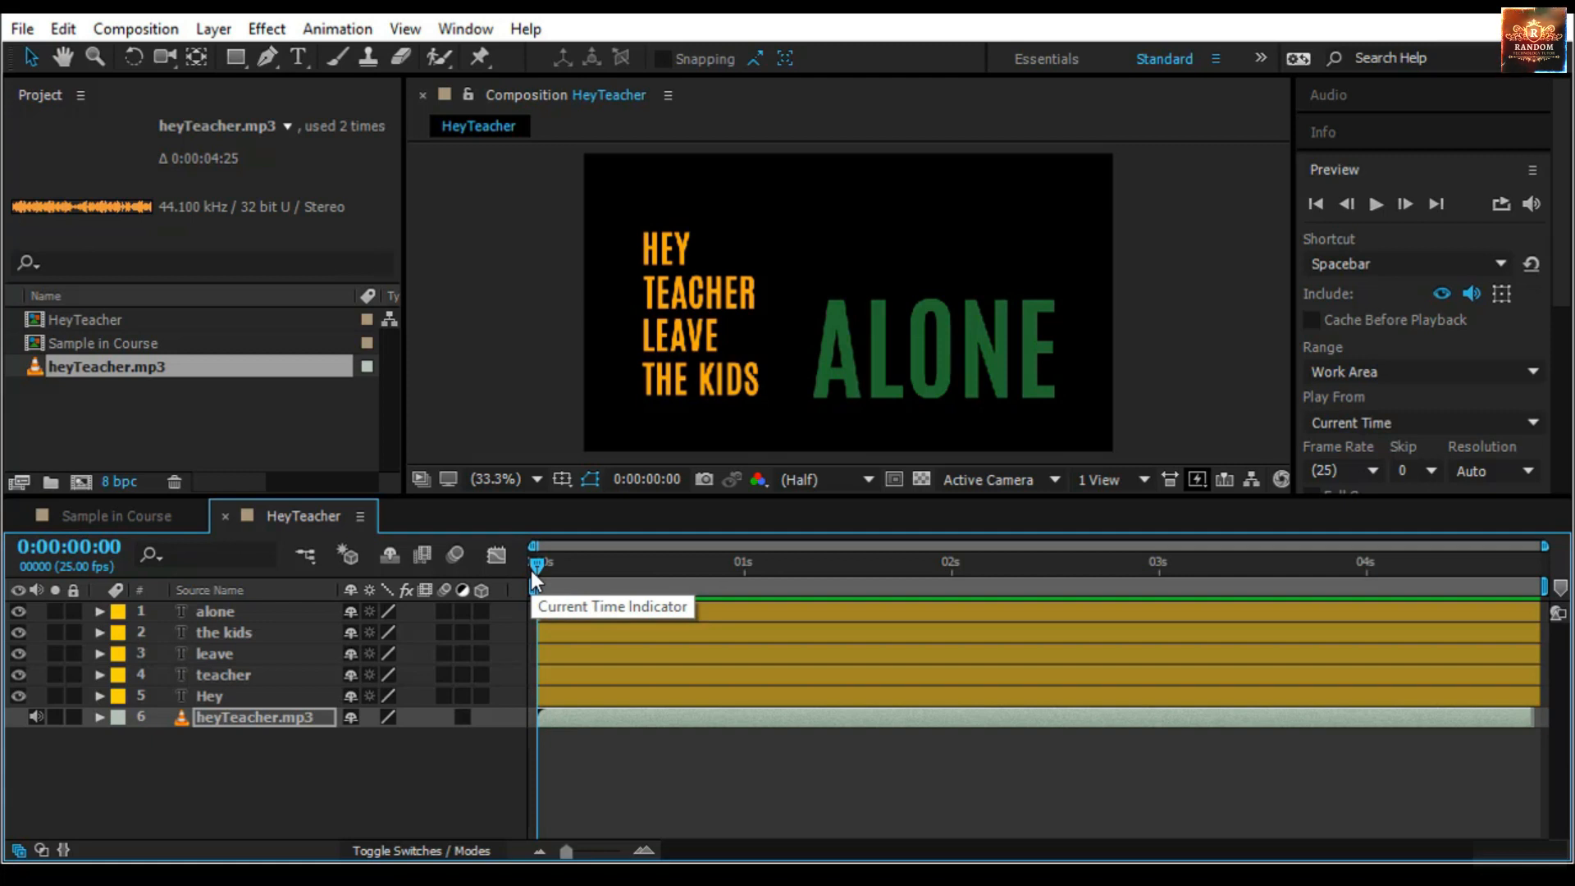
# With no layer selected, add five composition markers during playback, one as each lyric is sung
pyautogui.click(422, 765)
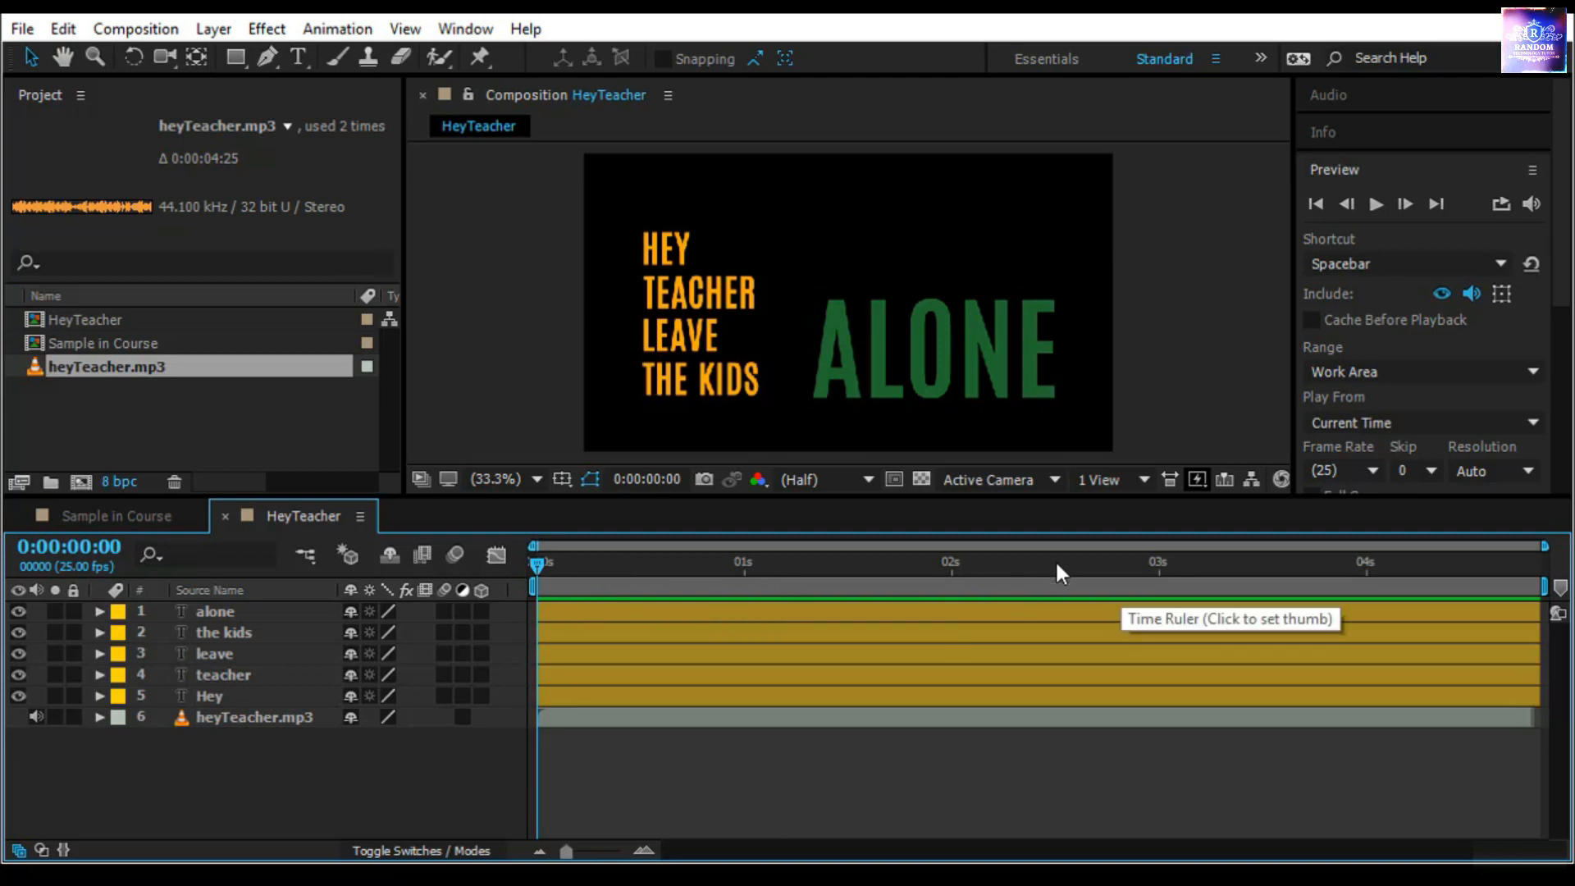
pyautogui.press('space')
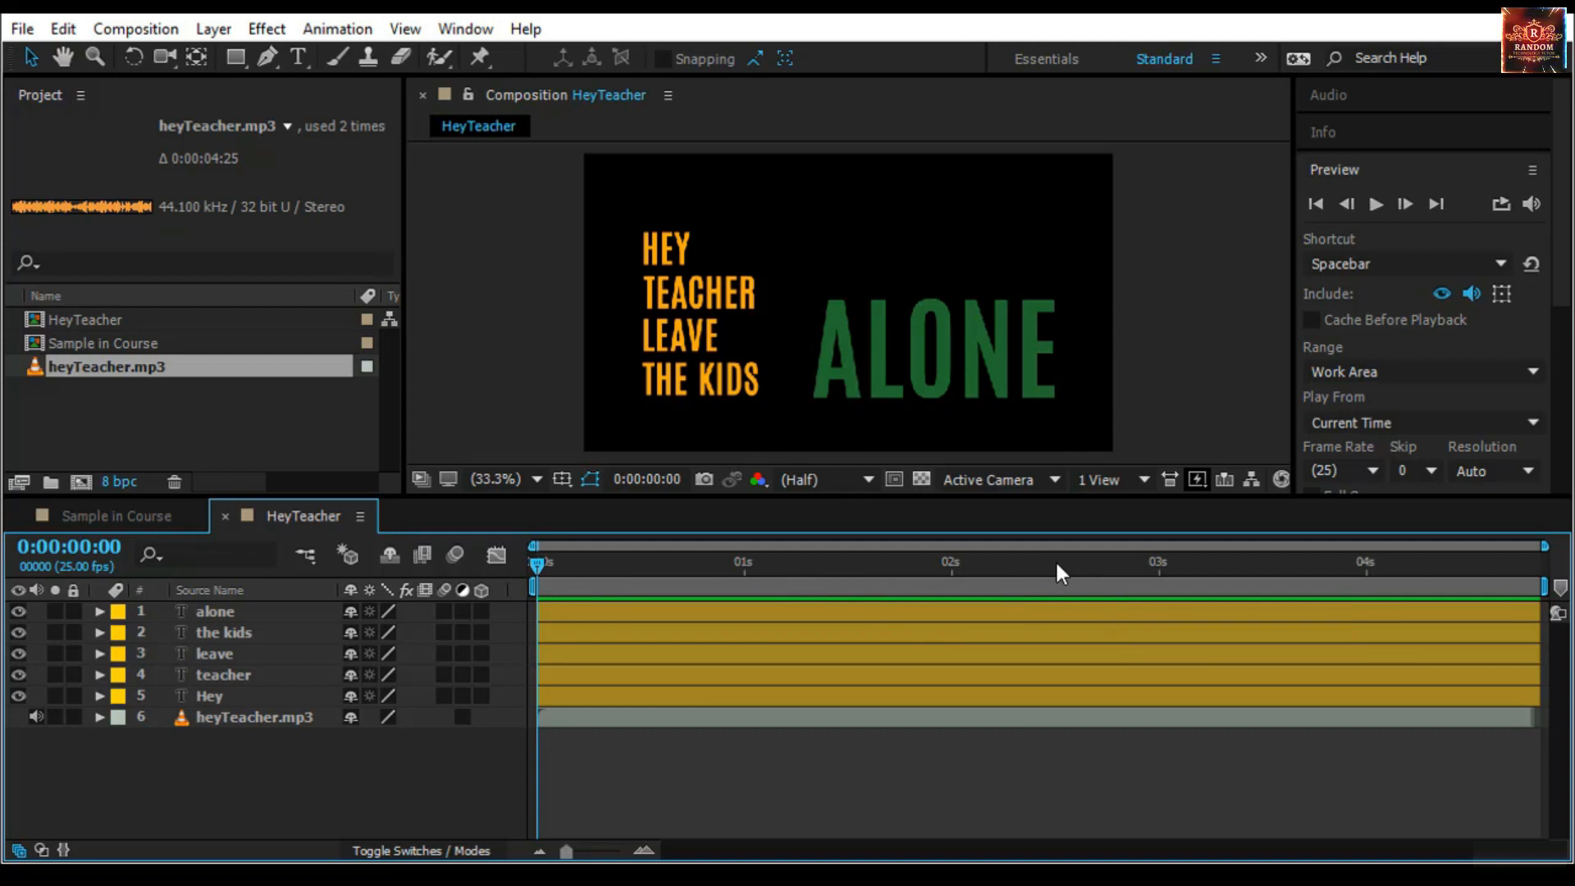
pyautogui.press('KP_Multiply')
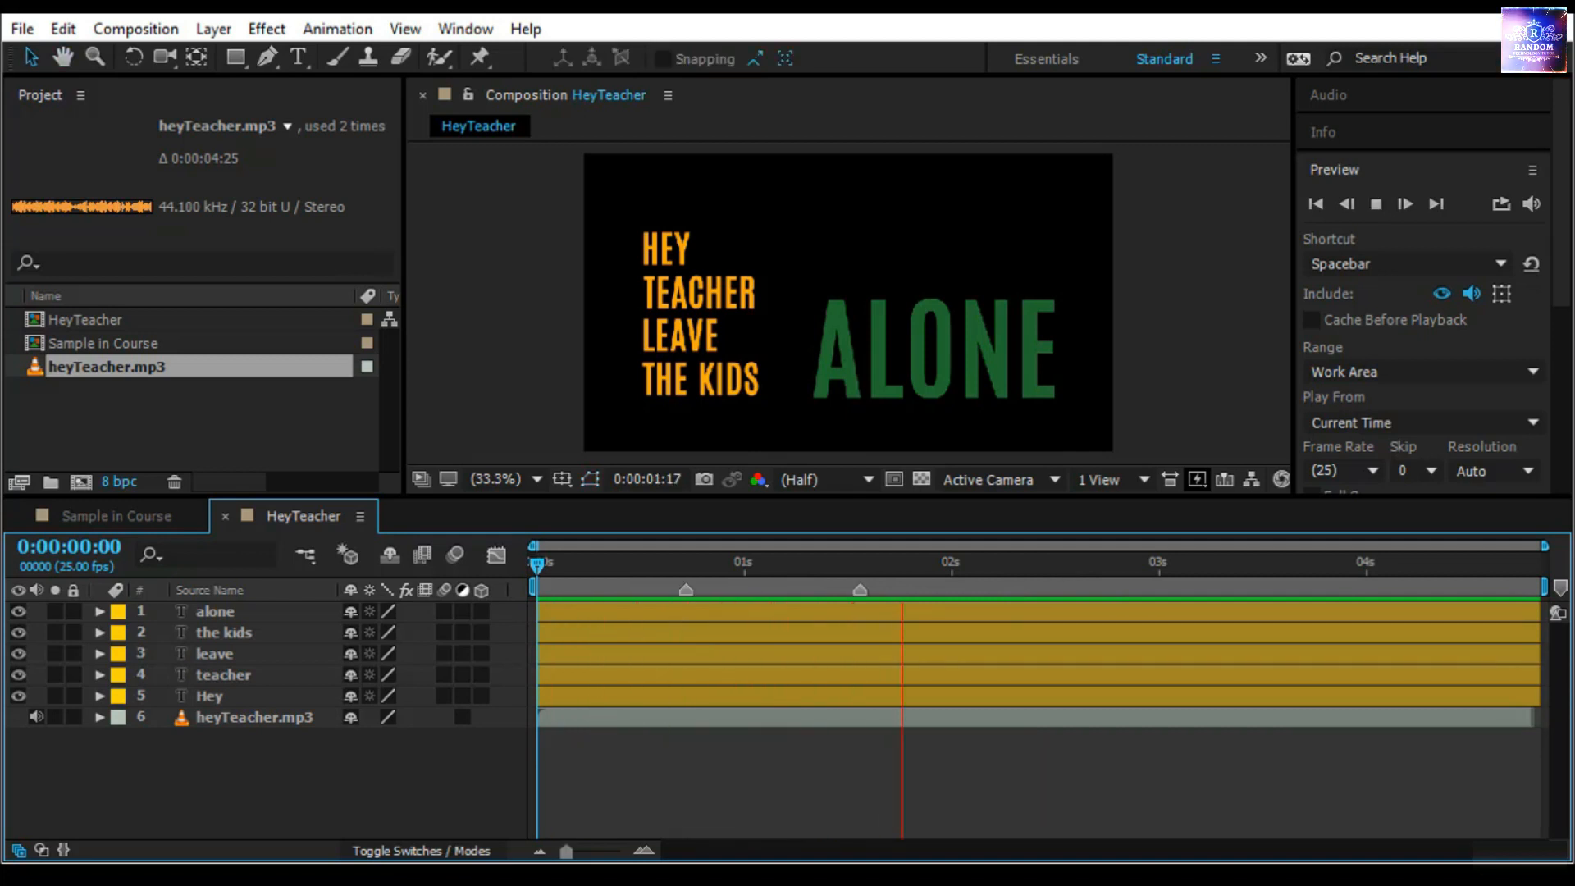
pyautogui.press('KP_Multiply')
pyautogui.press('KP_Multiply')
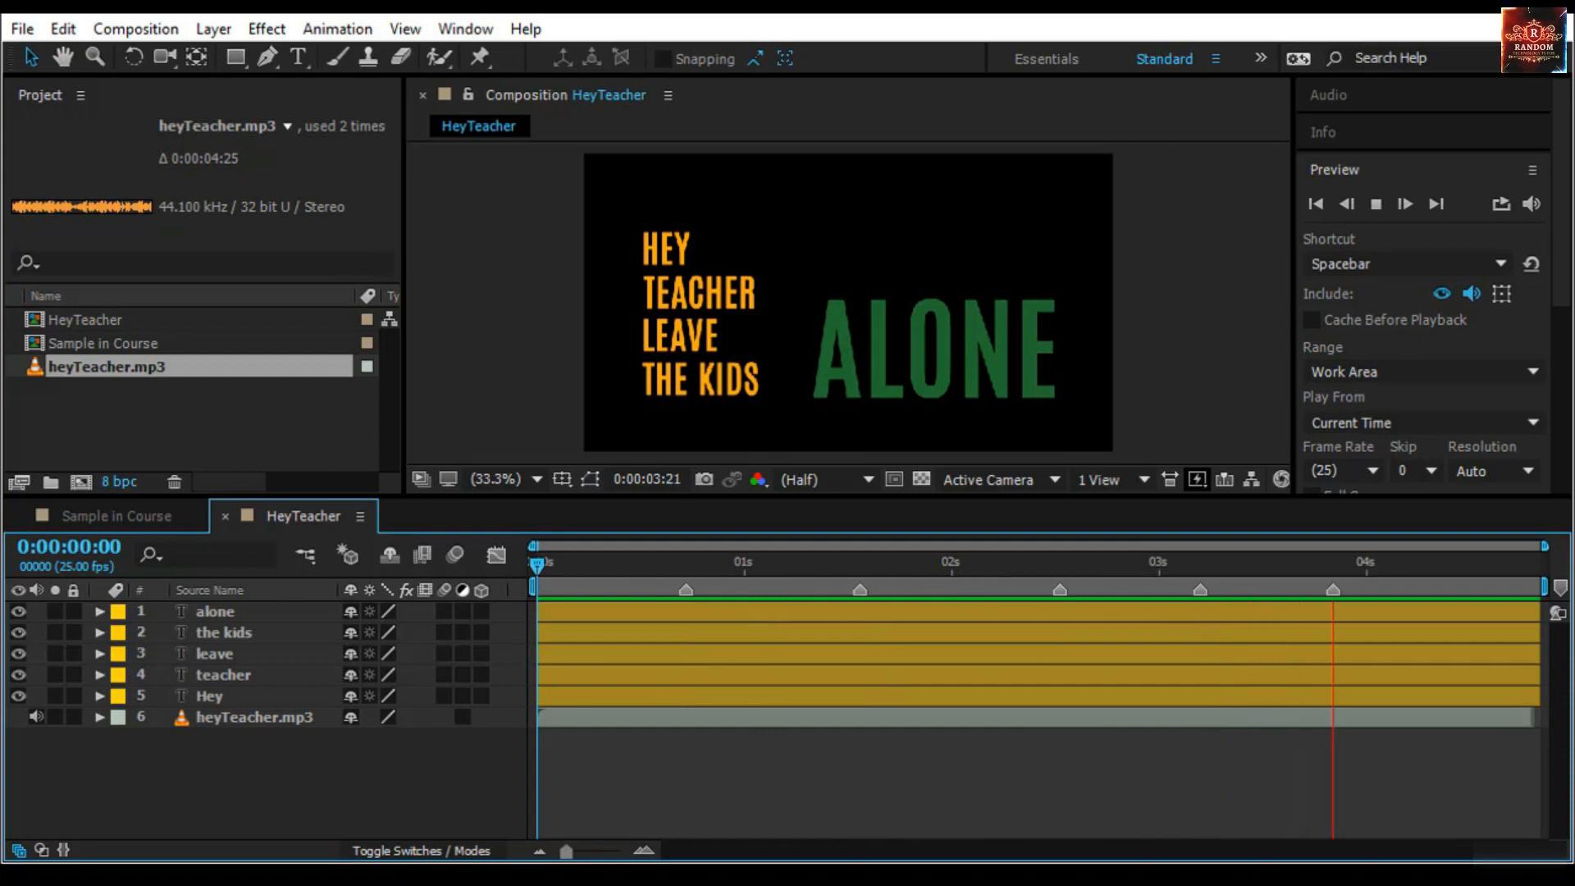
pyautogui.press('KP_Multiply')
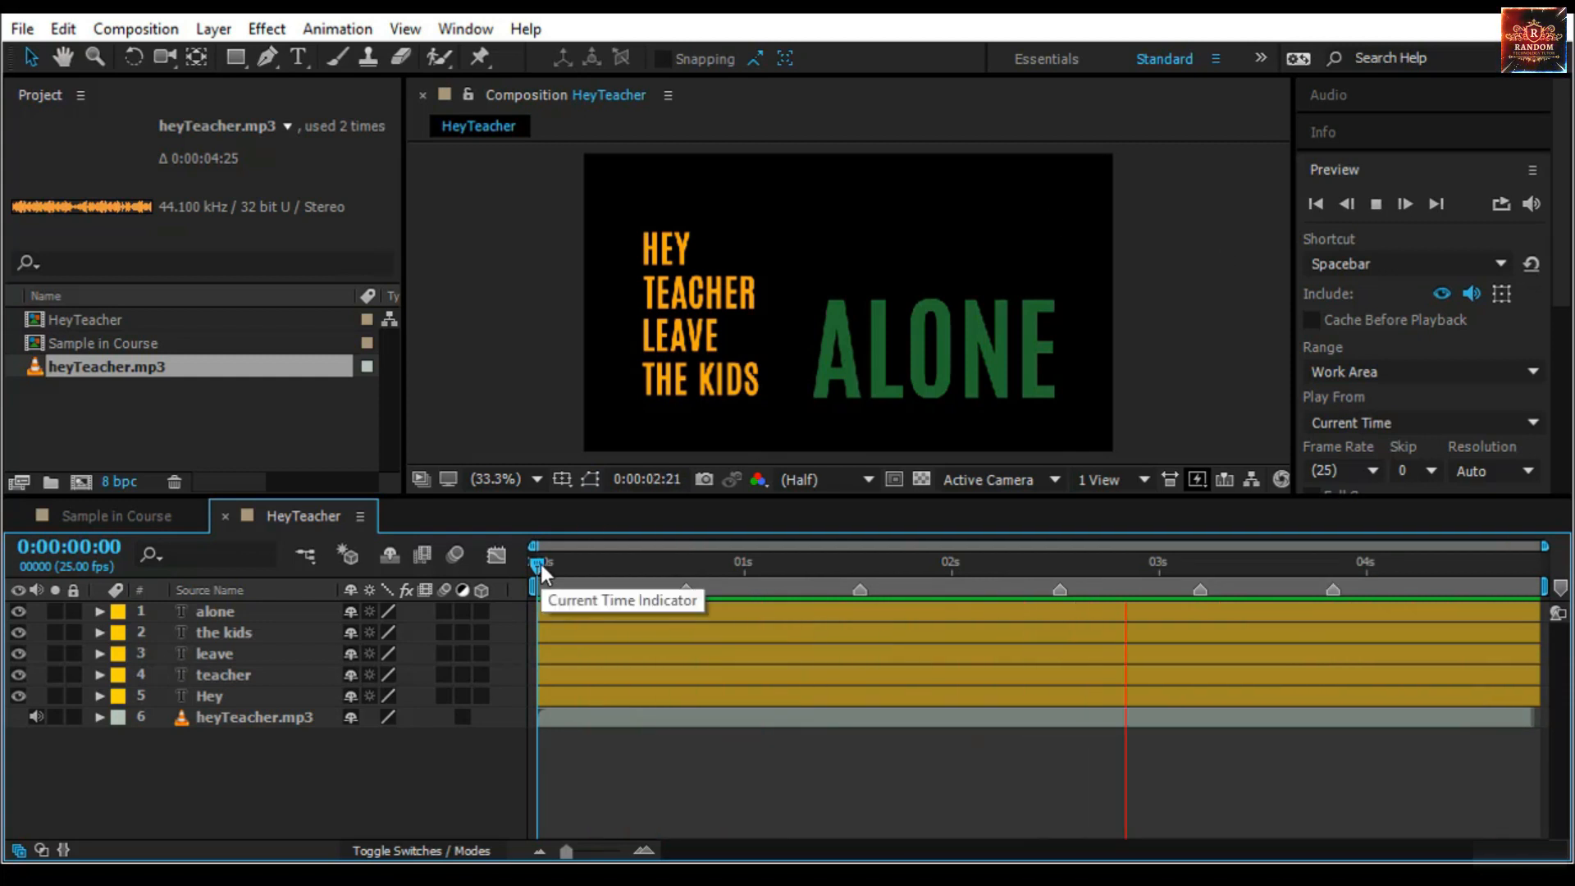
# Stop the preview and shift the last three composition markers slightly earlier, to 0:00:02:12, 0:00:03:03 and 0:00:03:19
pyautogui.click(538, 565)
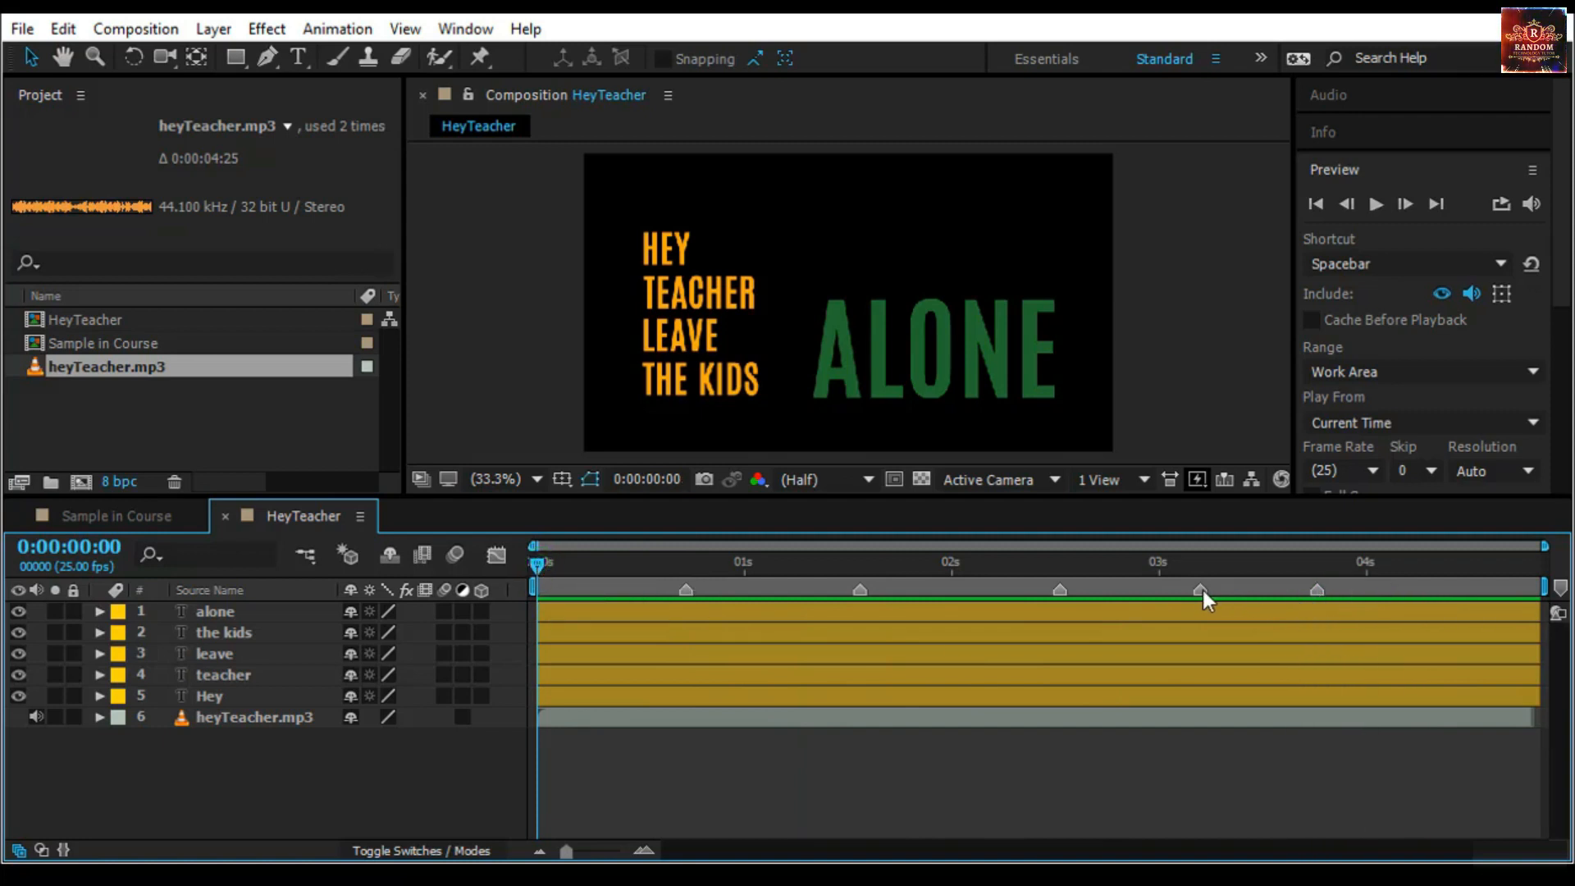
pyautogui.click(1055, 592)
pyautogui.press('Home')
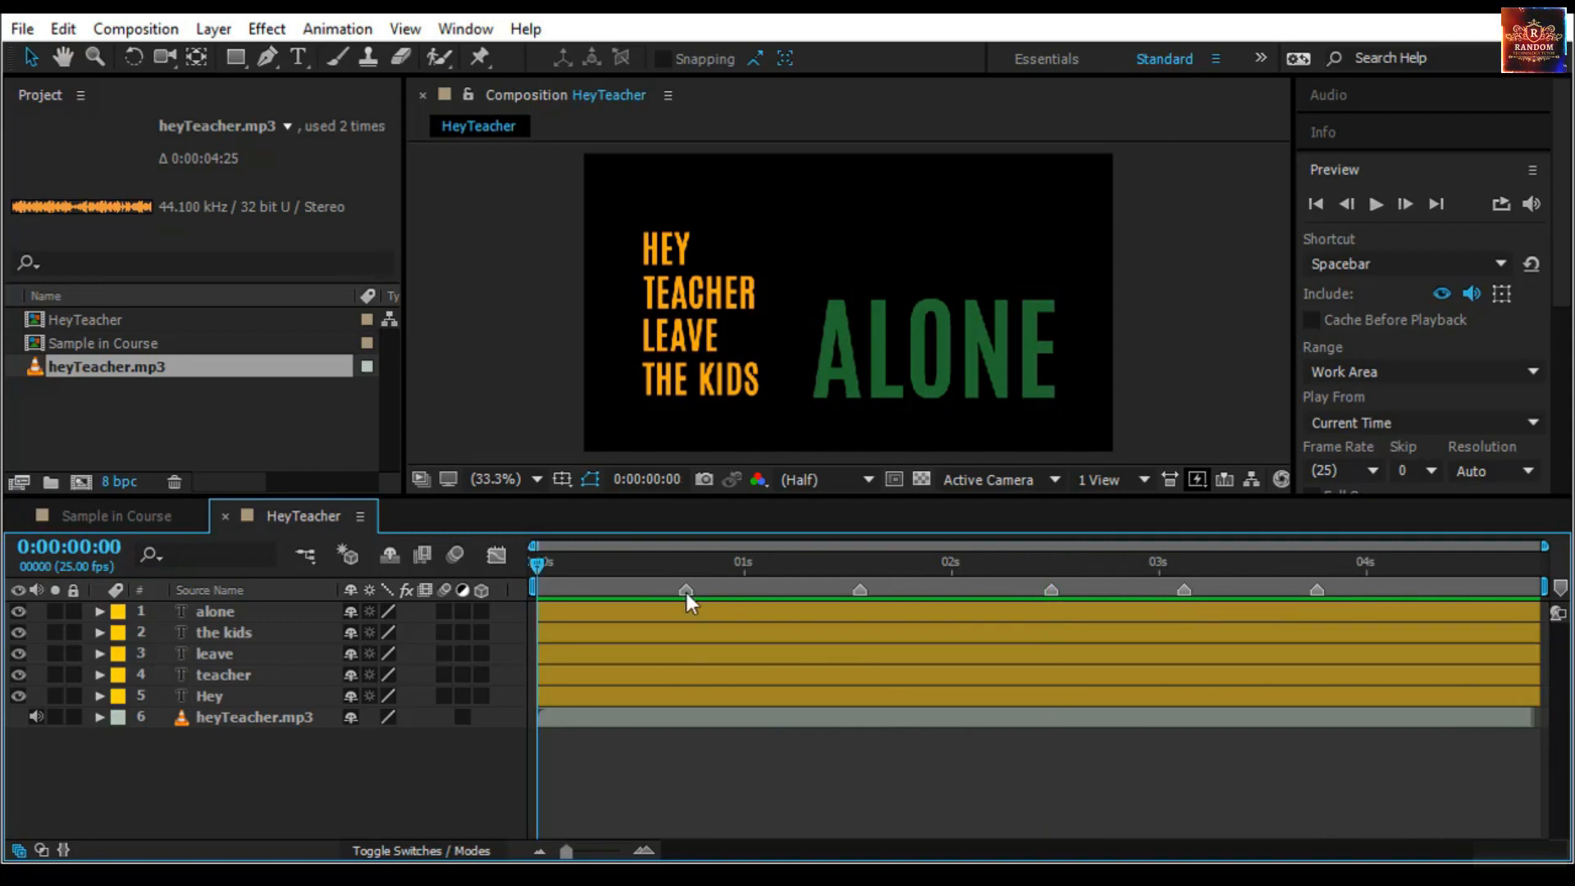
# Label the first composition marker with the comment "Hey" and the second with "Teacher"
pyautogui.doubleClick(682, 592)
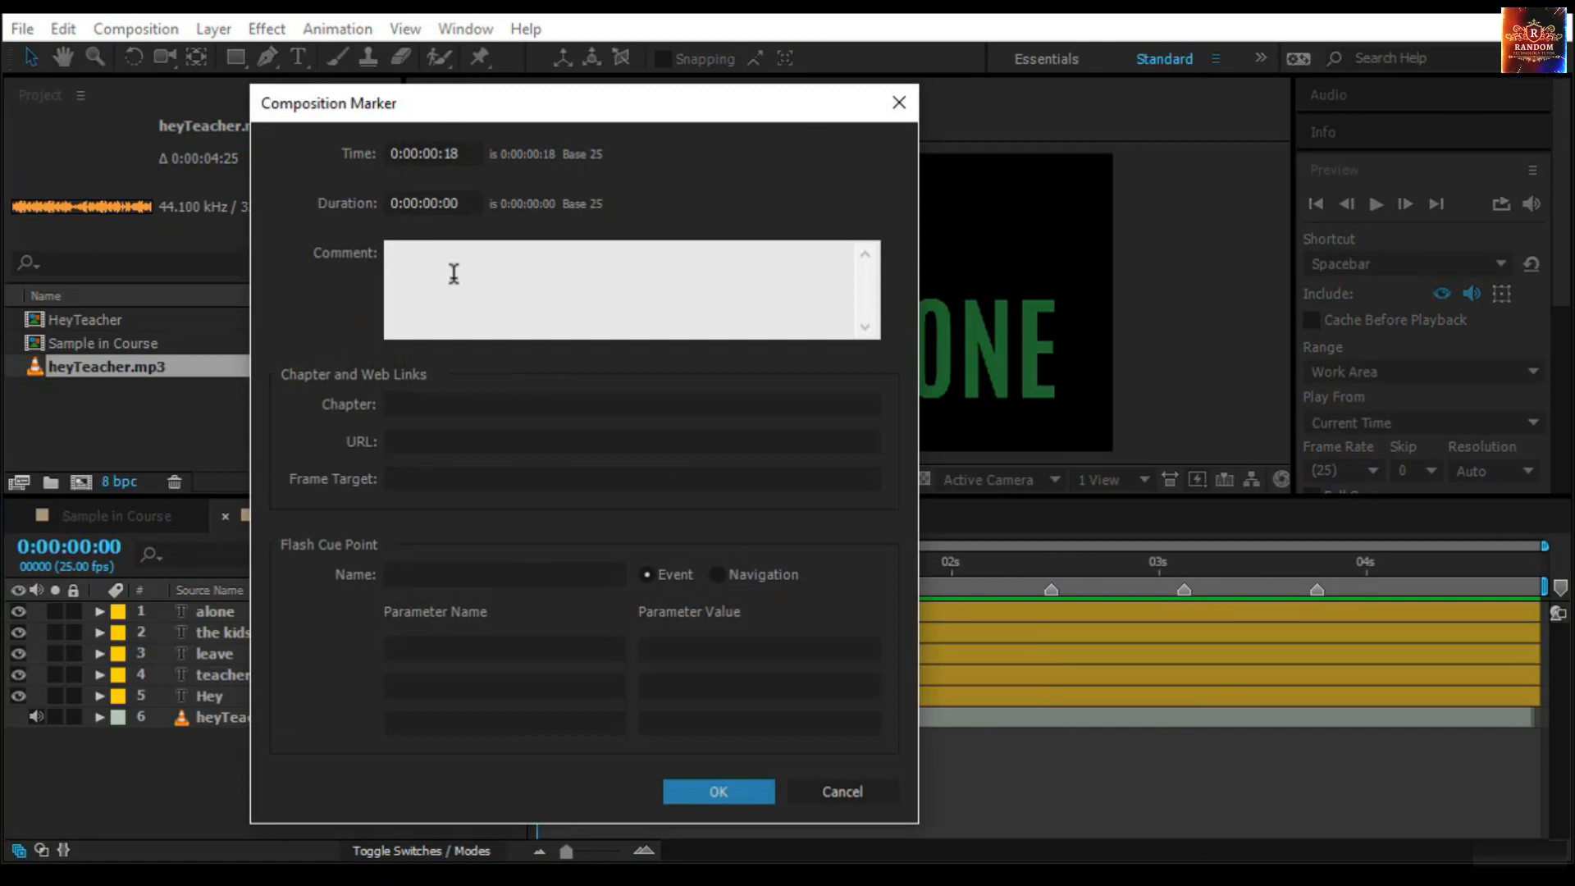
pyautogui.write('Hey')
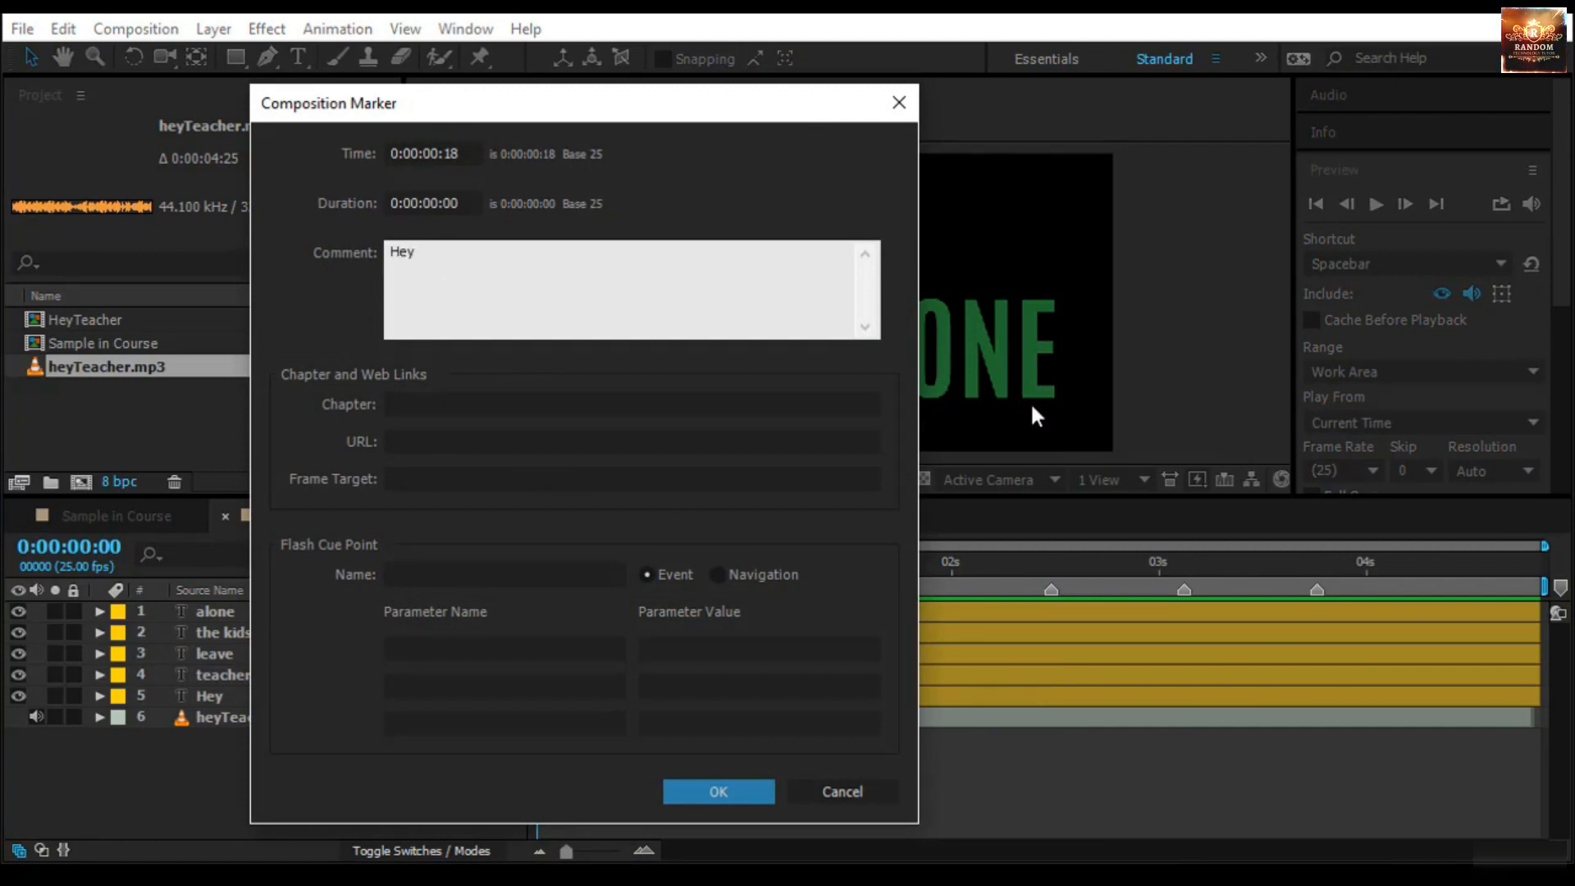
pyautogui.click(714, 792)
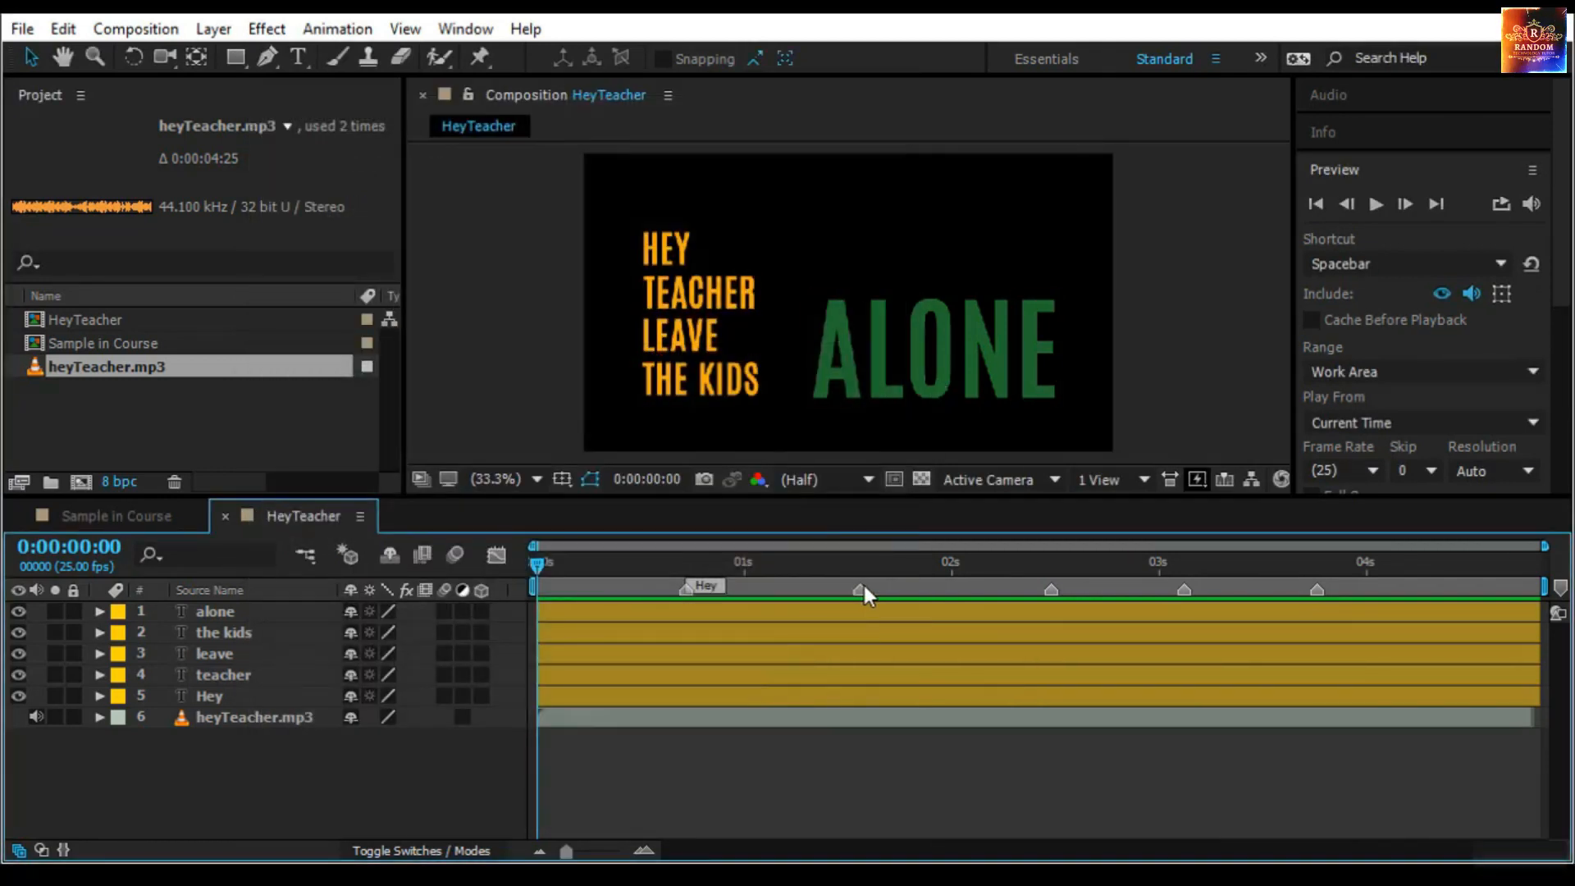
pyautogui.click(860, 588)
pyautogui.doubleClick(860, 587)
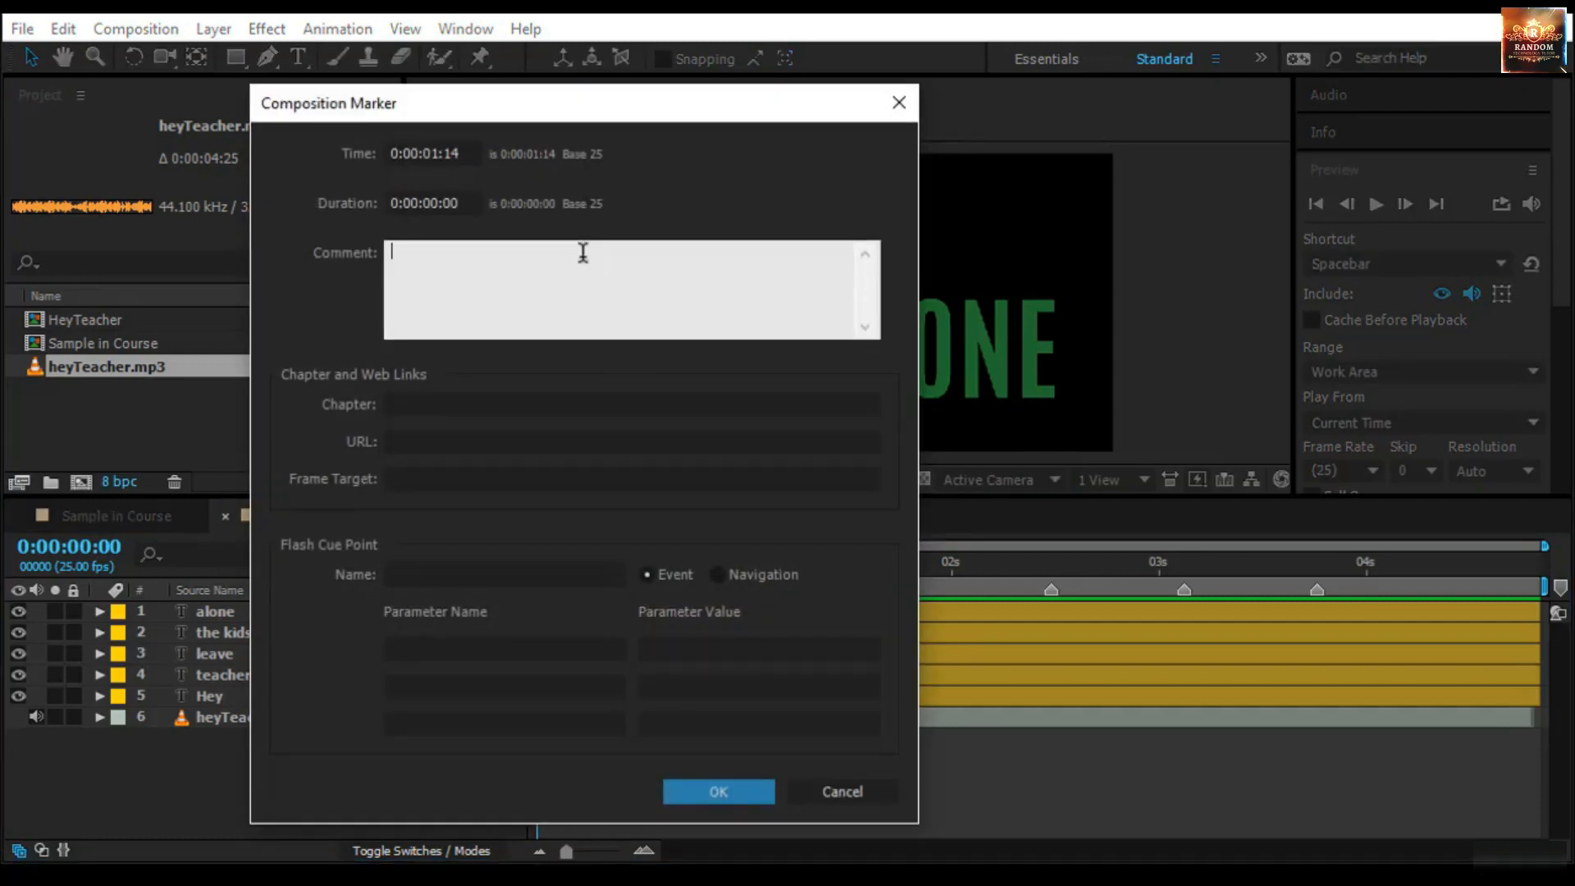
pyautogui.write('Teacher')
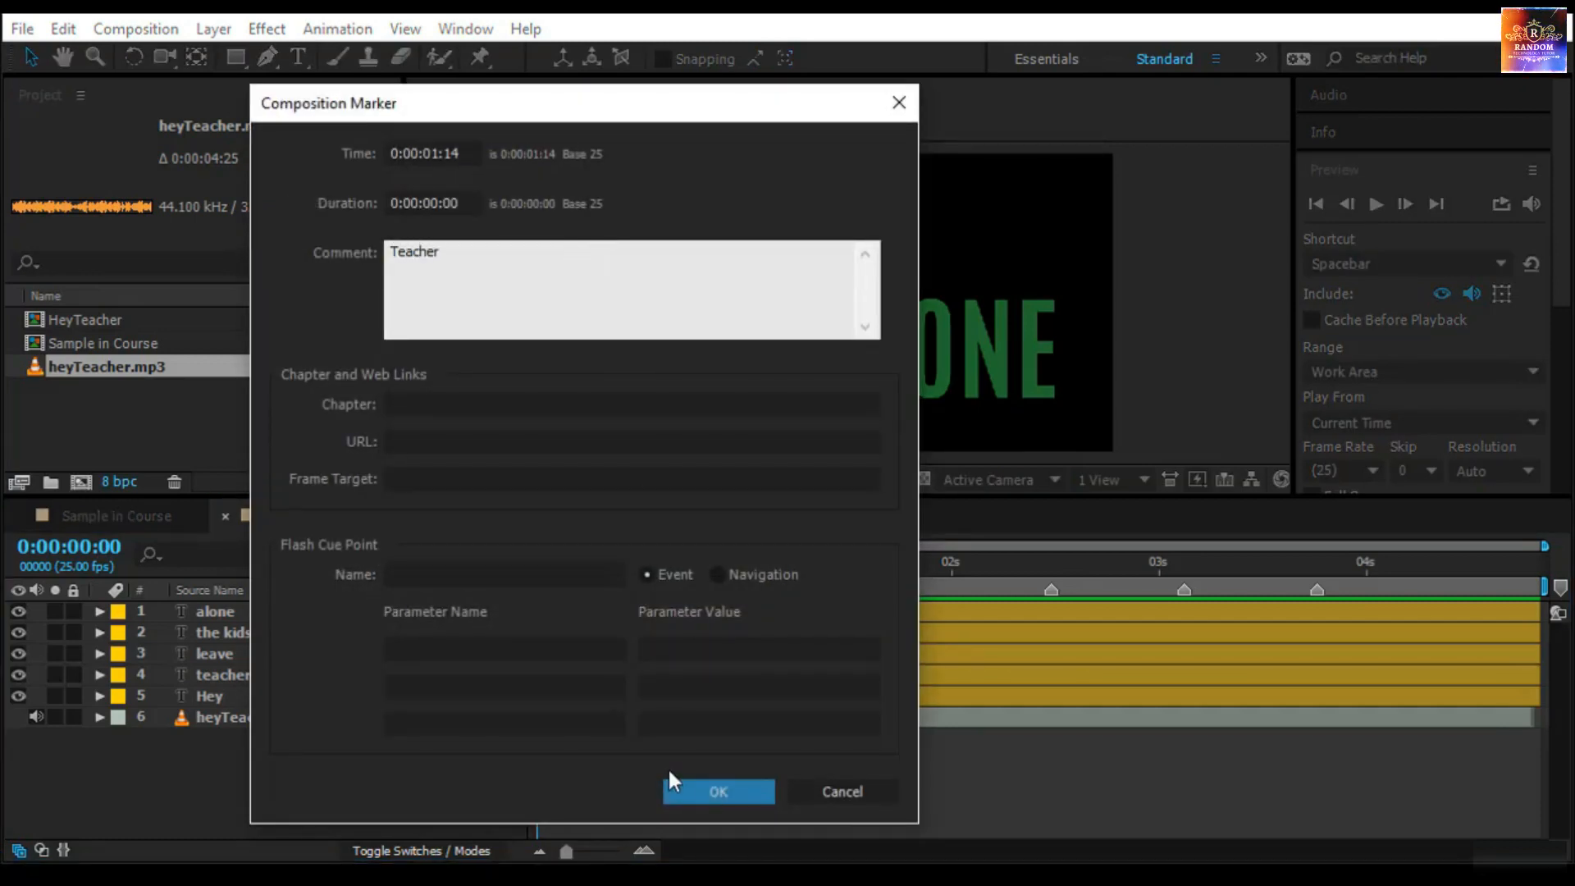
pyautogui.click(696, 790)
# Label the third composition marker with the comment "Leave" and the fourth with "The Kids"
pyautogui.doubleClick(1050, 591)
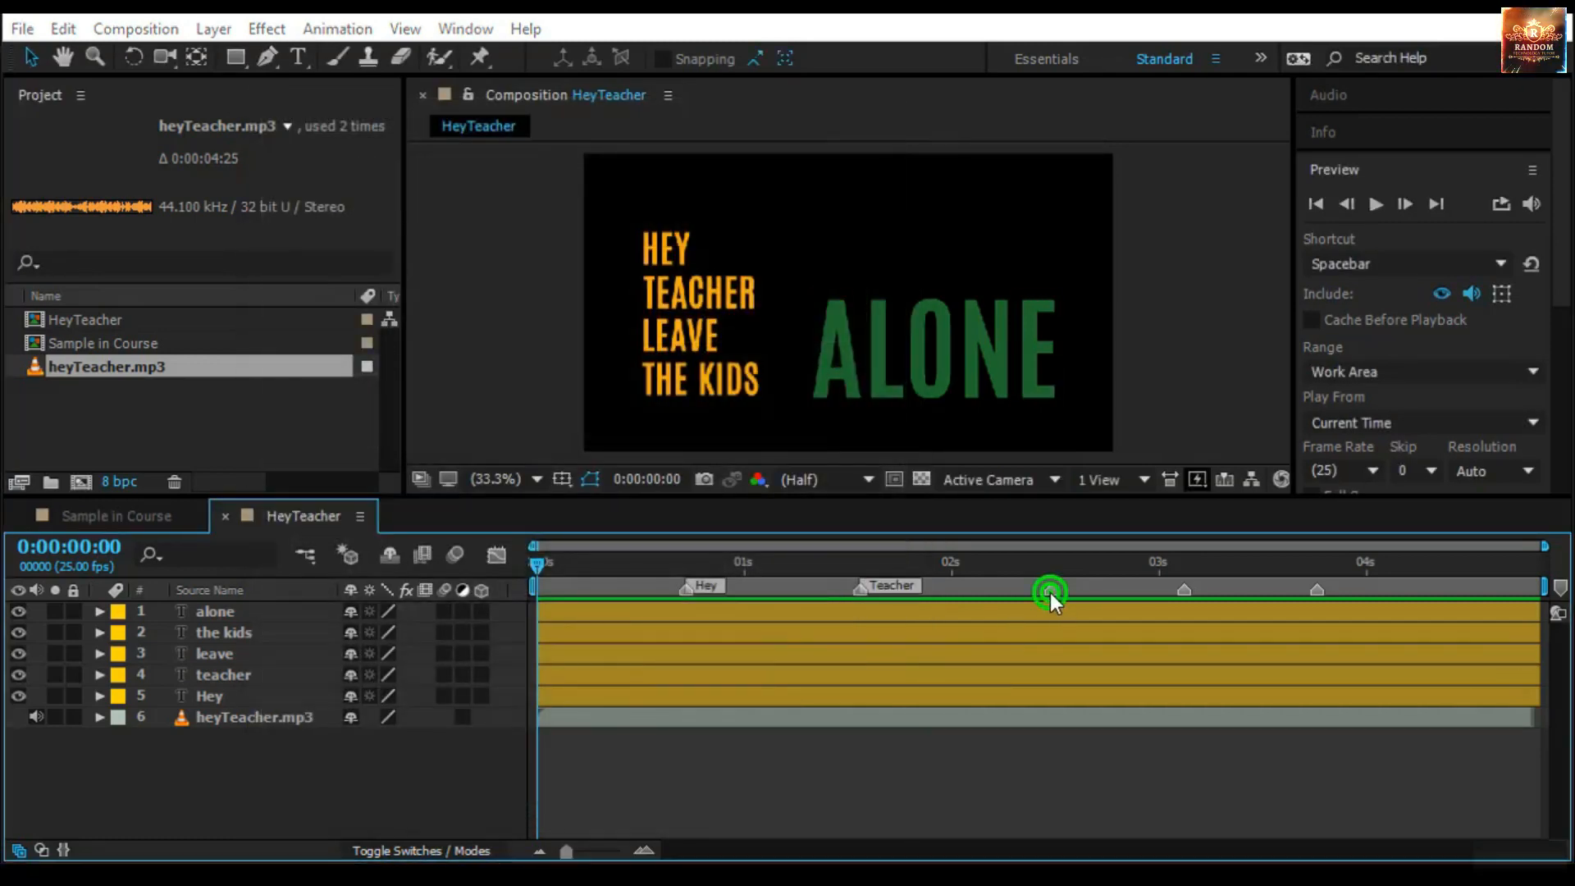
pyautogui.write('Leave')
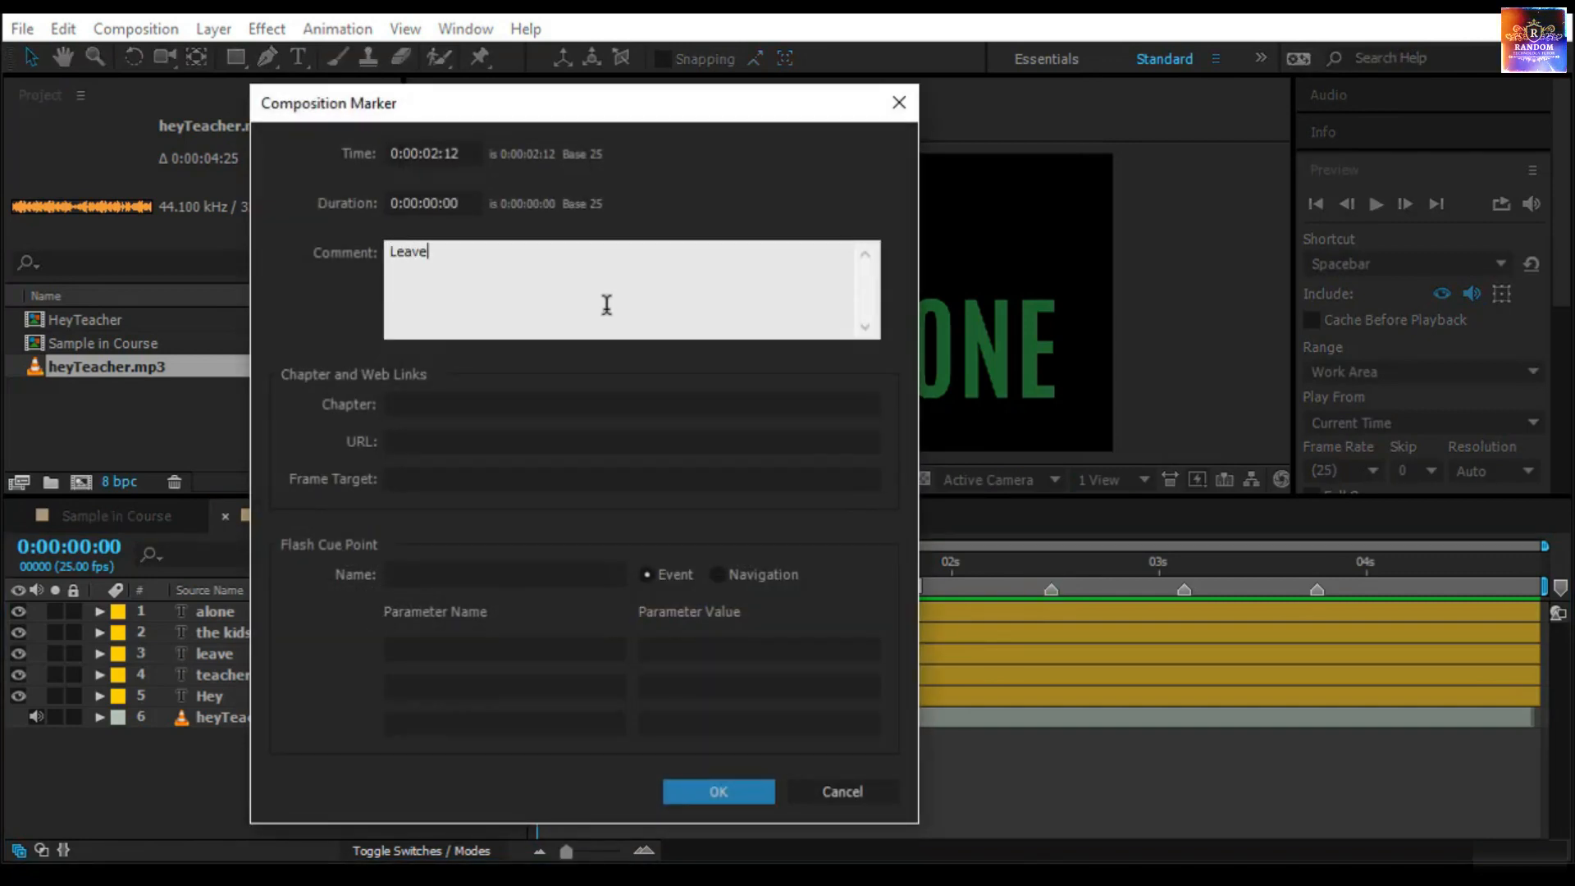
pyautogui.press('Return')
pyautogui.click(733, 792)
pyautogui.doubleClick(1184, 590)
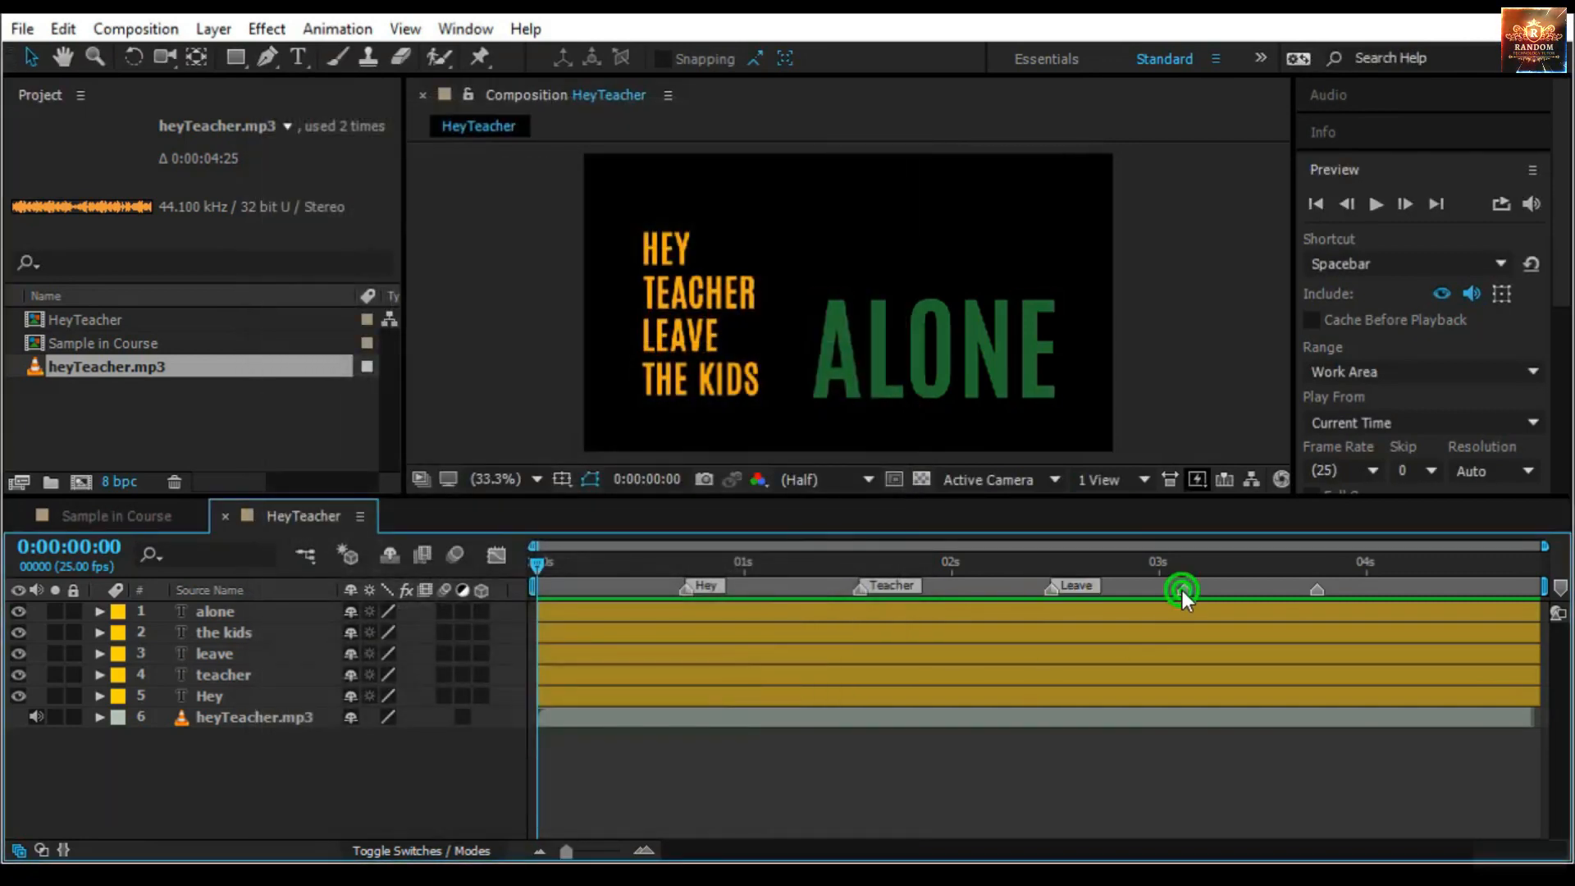
pyautogui.write('The ')
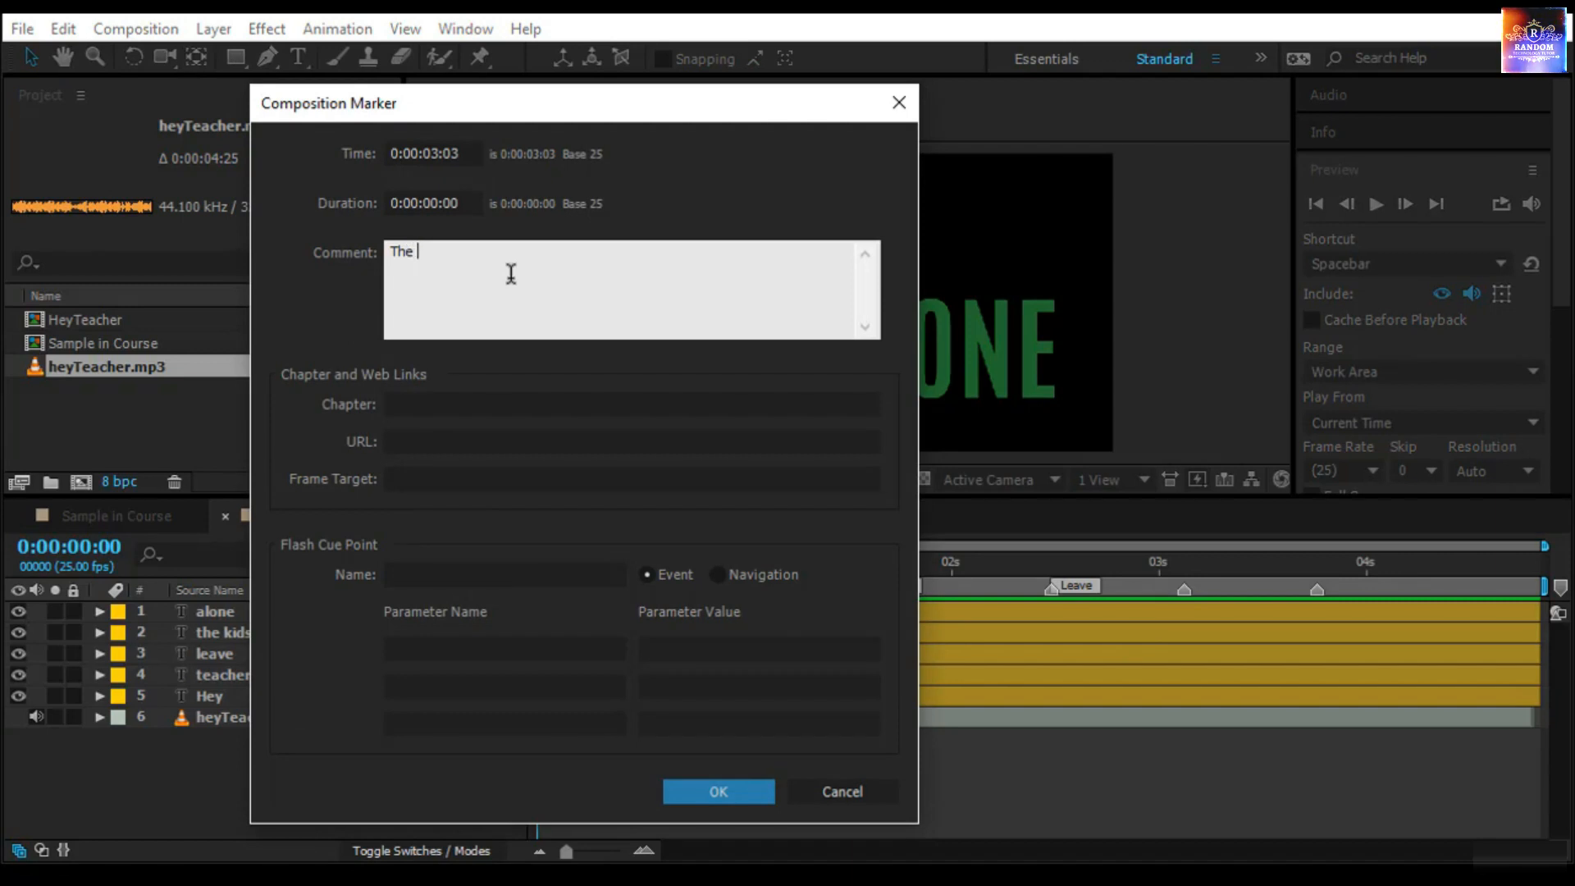
pyautogui.write('Kids')
pyautogui.click(728, 790)
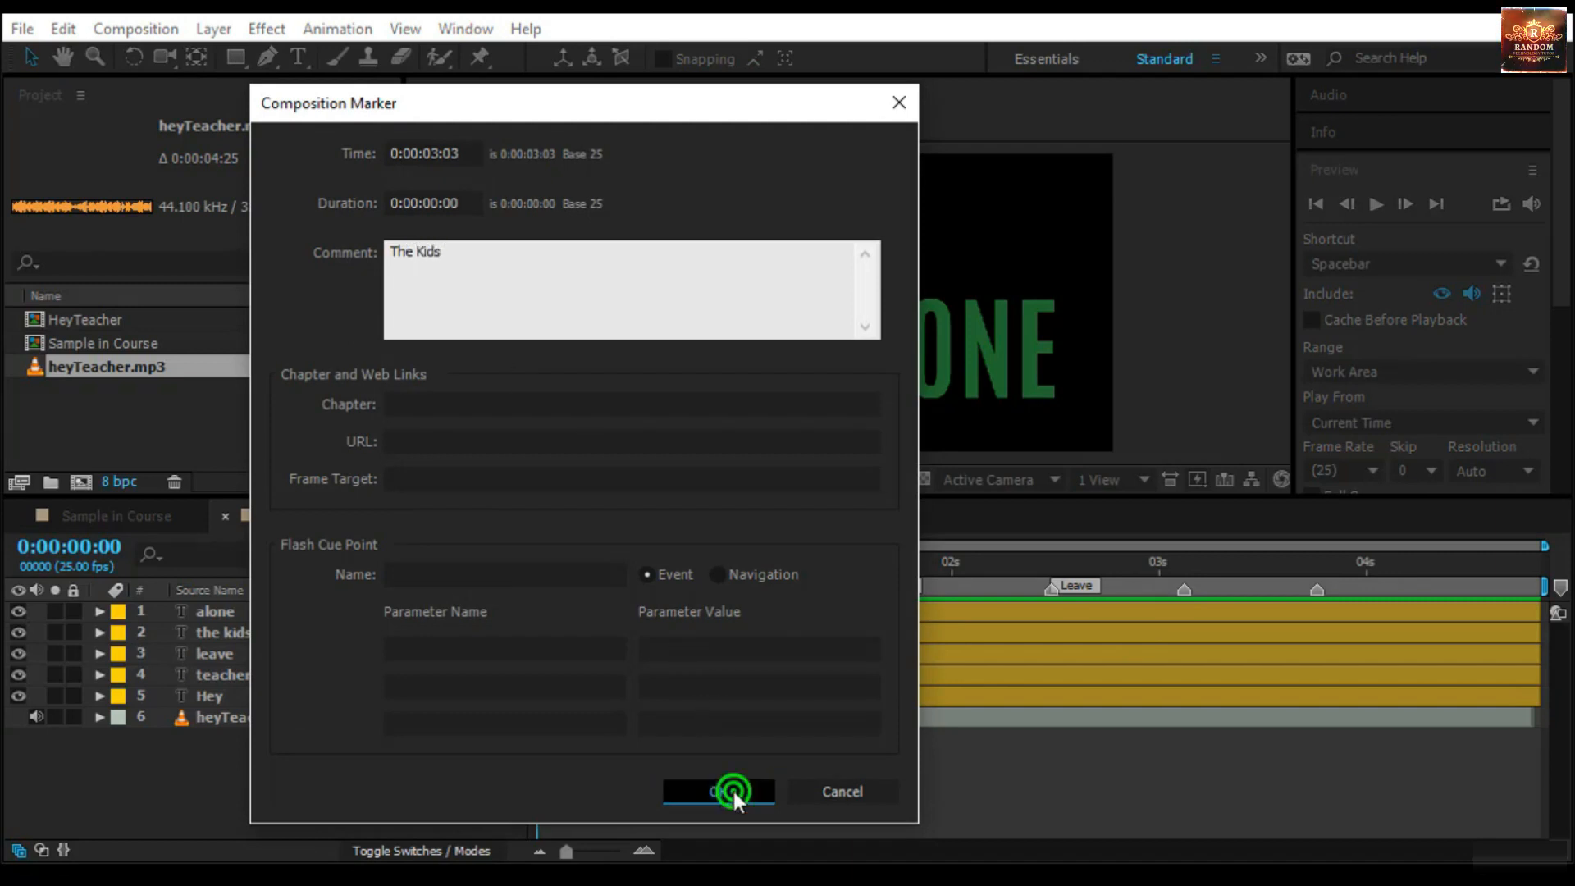
# Label the last composition marker, at 0:00:03:19, with the comment "Alone"
pyautogui.doubleClick(1318, 590)
pyautogui.write('Alone')
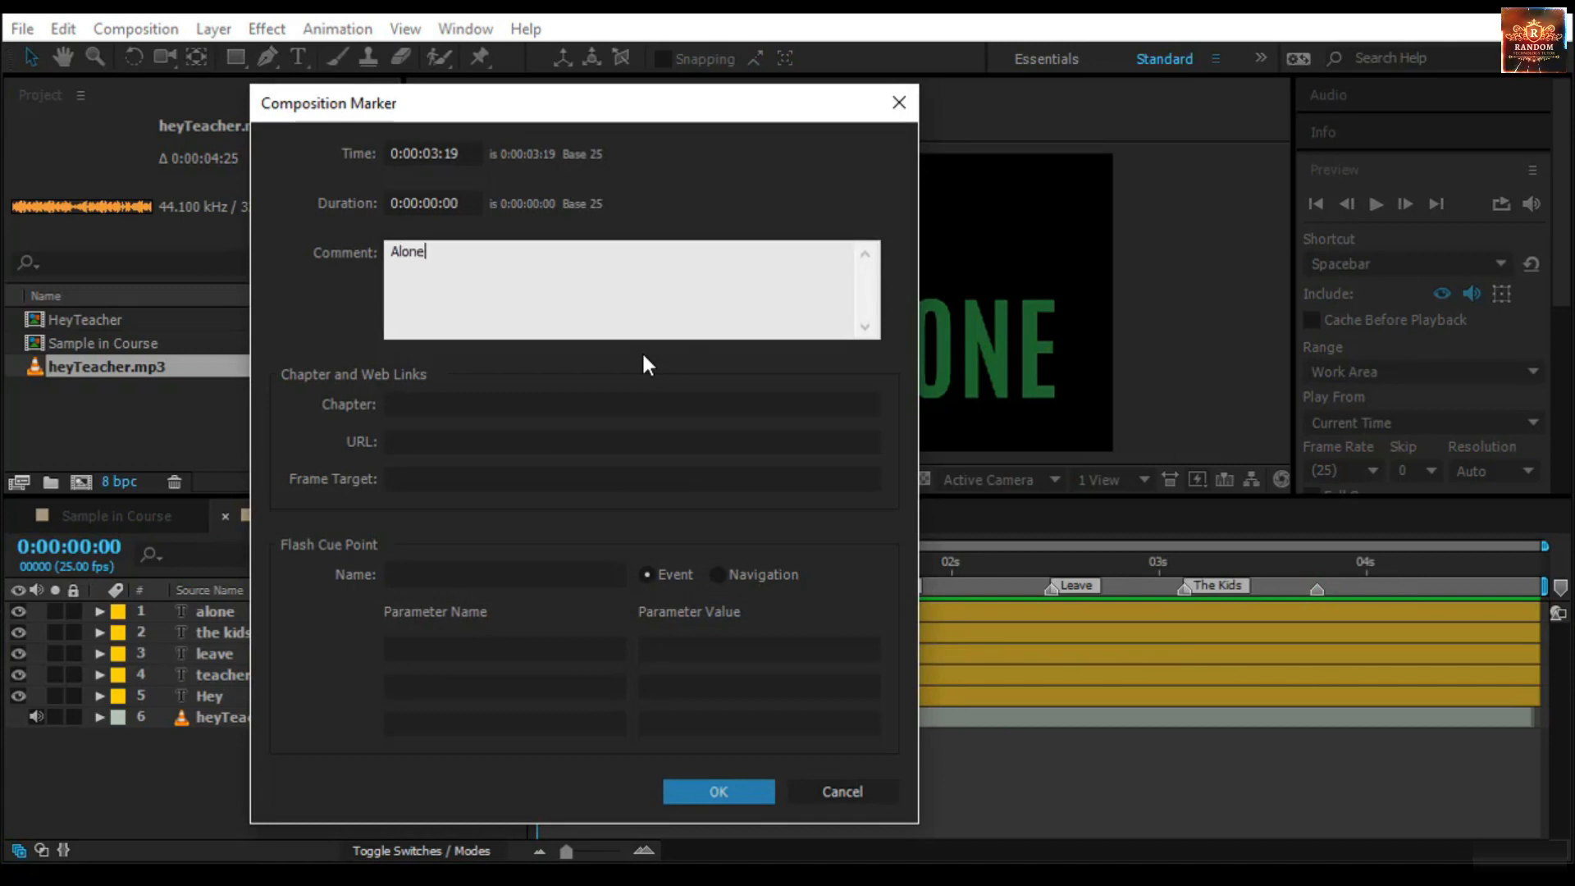
pyautogui.click(763, 789)
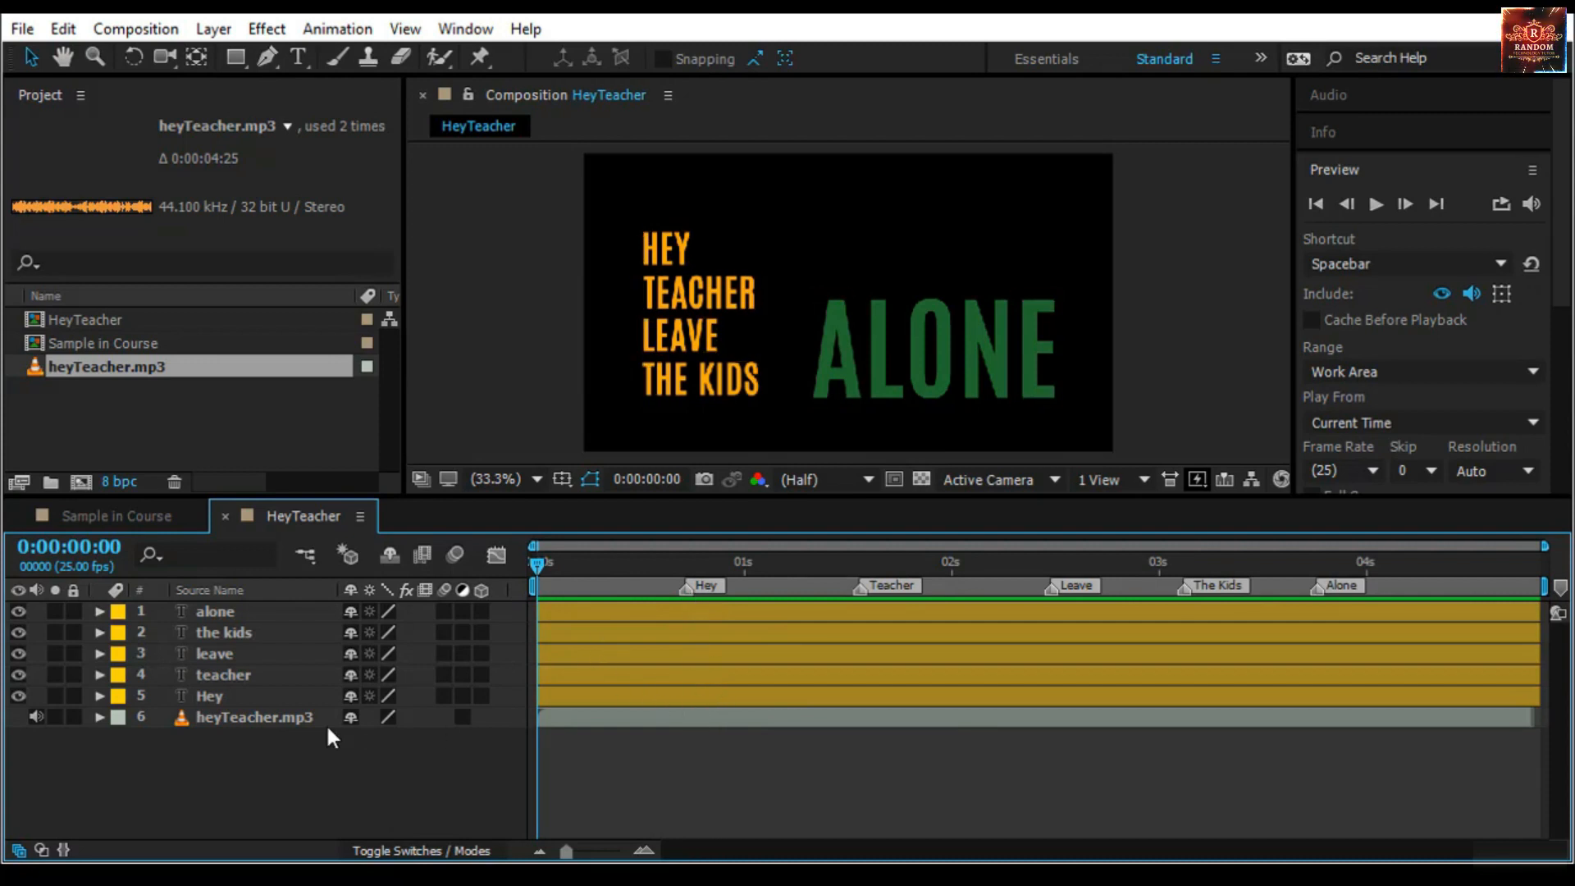
# Add a layer marker to heyTeacher.mp3 at 0:00:00:18 and try sliding the audio layer, returning it to its original start
pyautogui.moveTo(535, 565)
pyautogui.mouseDown()
pyautogui.moveTo(704, 586)
pyautogui.moveTo(686, 588)
pyautogui.mouseUp()
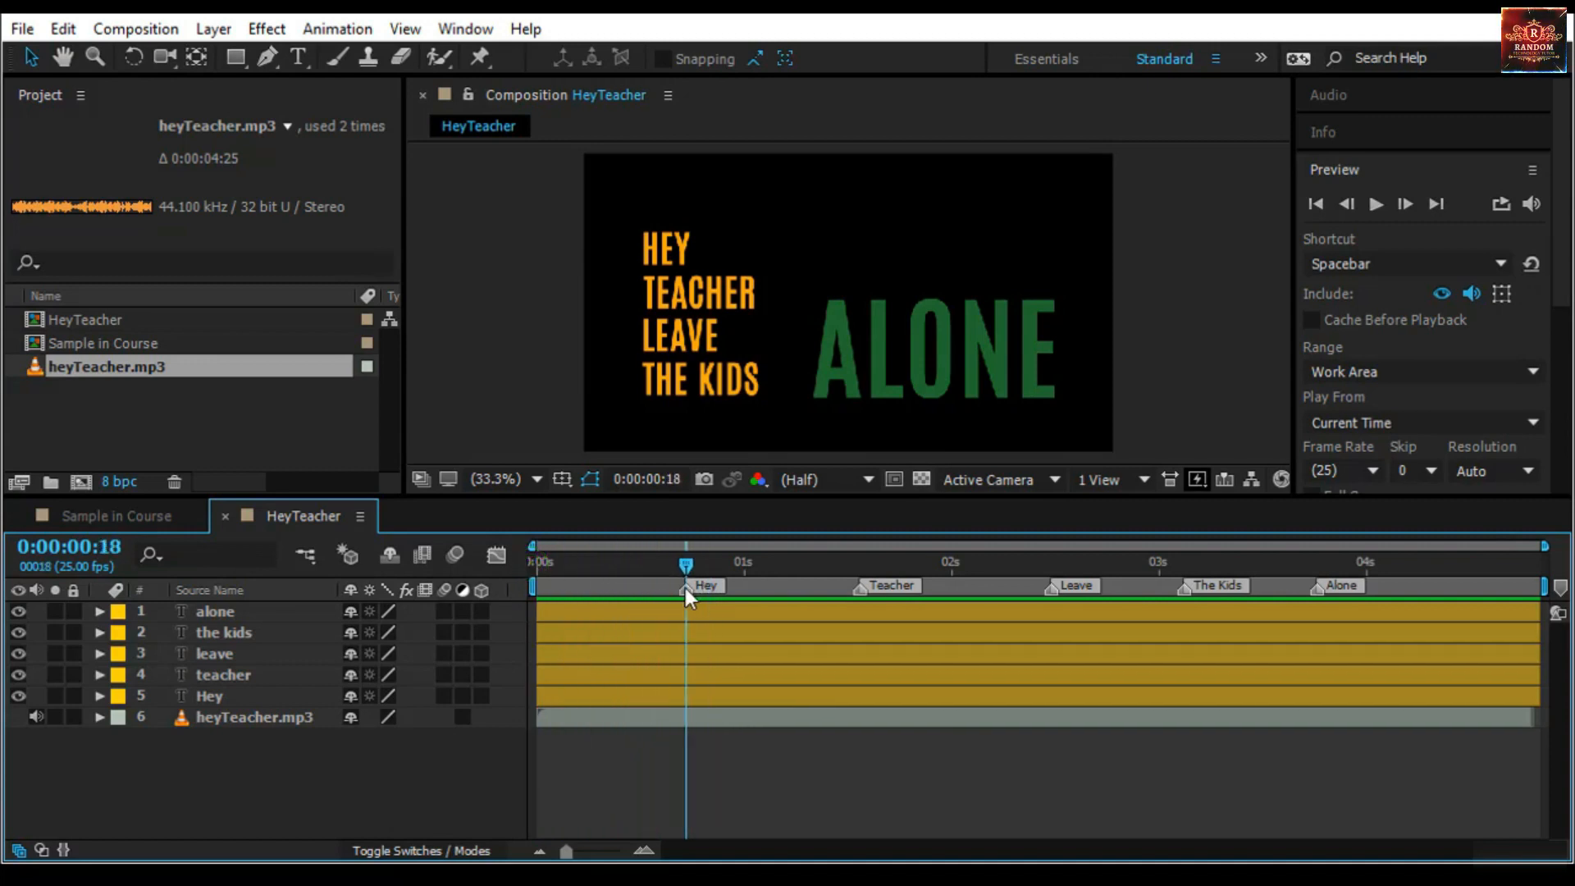
pyautogui.click(230, 720)
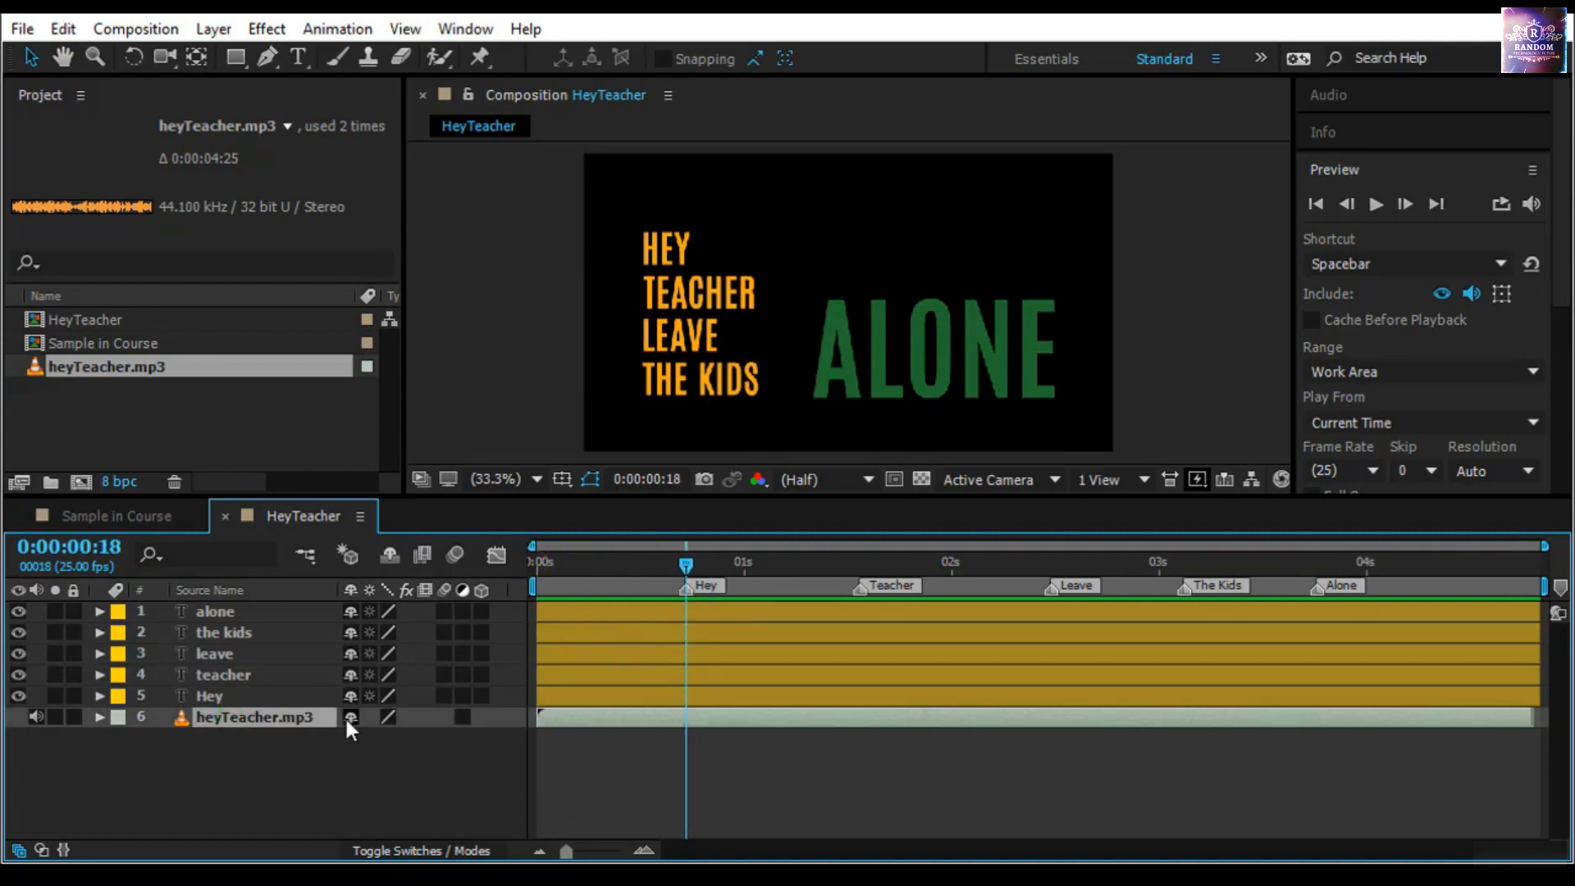
pyautogui.press('KP_Multiply')
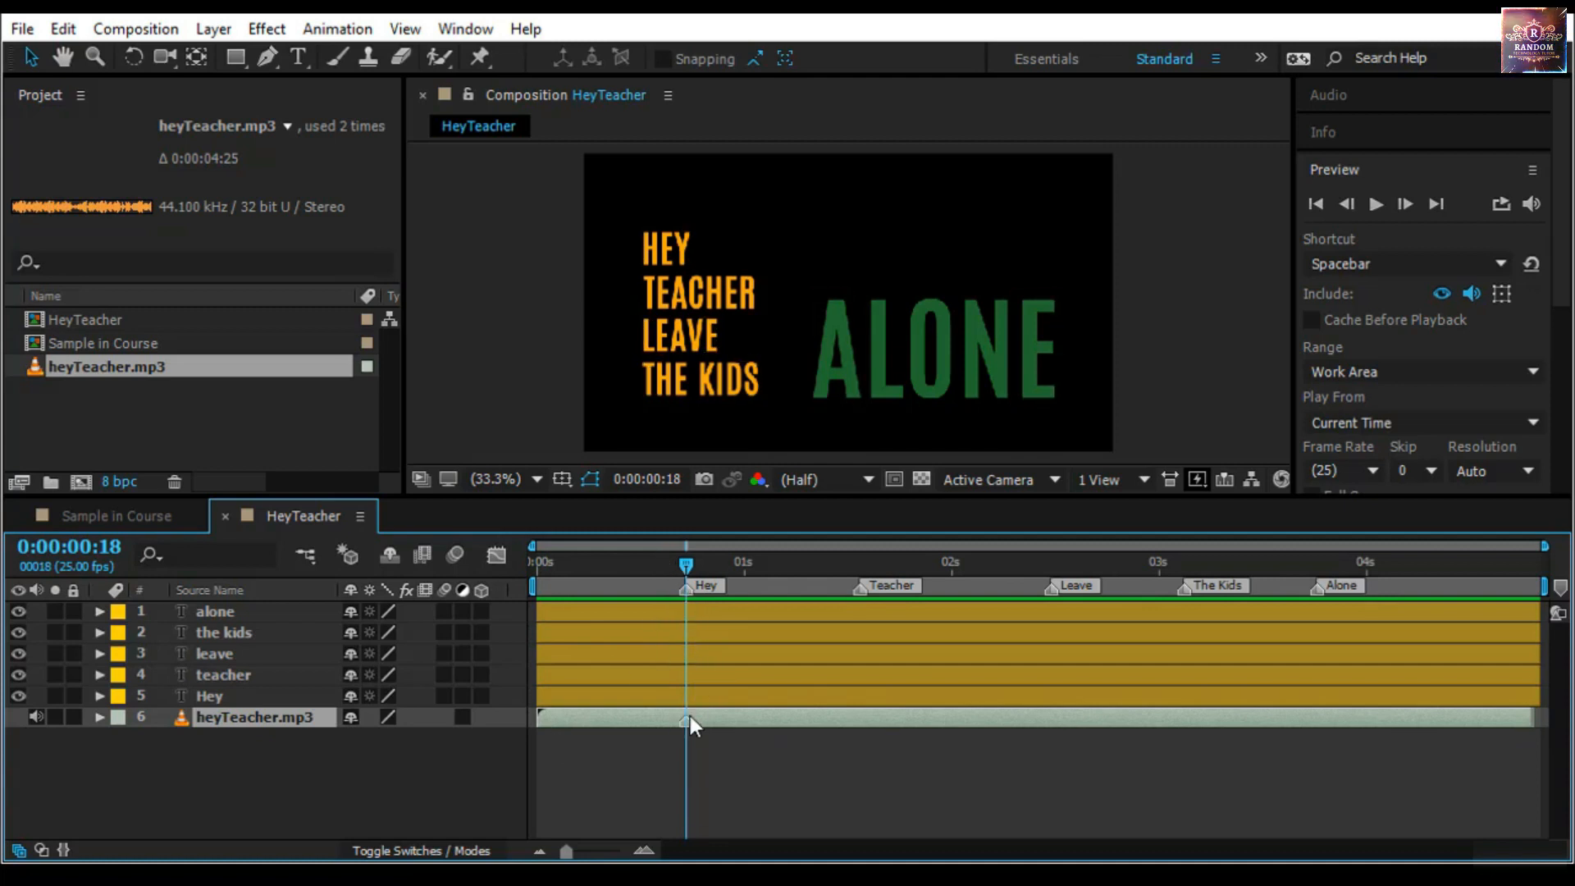
pyautogui.moveTo(595, 714)
pyautogui.mouseDown()
pyautogui.moveTo(859, 732)
pyautogui.moveTo(633, 765)
pyautogui.mouseUp()
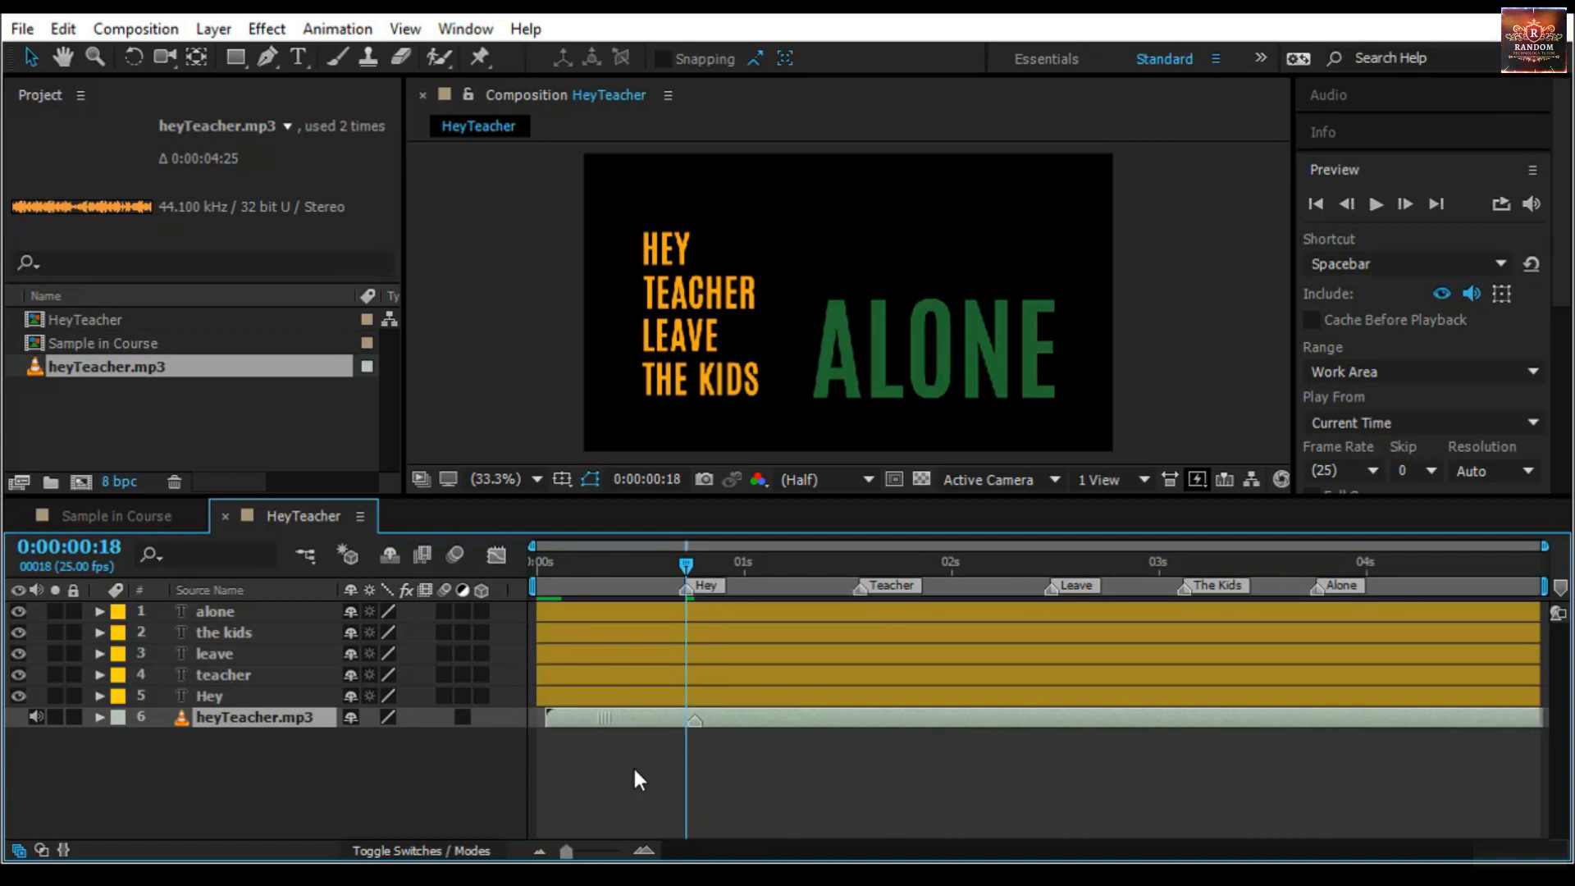
pyautogui.moveTo(741, 727)
pyautogui.mouseDown()
pyautogui.moveTo(713, 725)
pyautogui.moveTo(731, 720)
pyautogui.mouseUp()
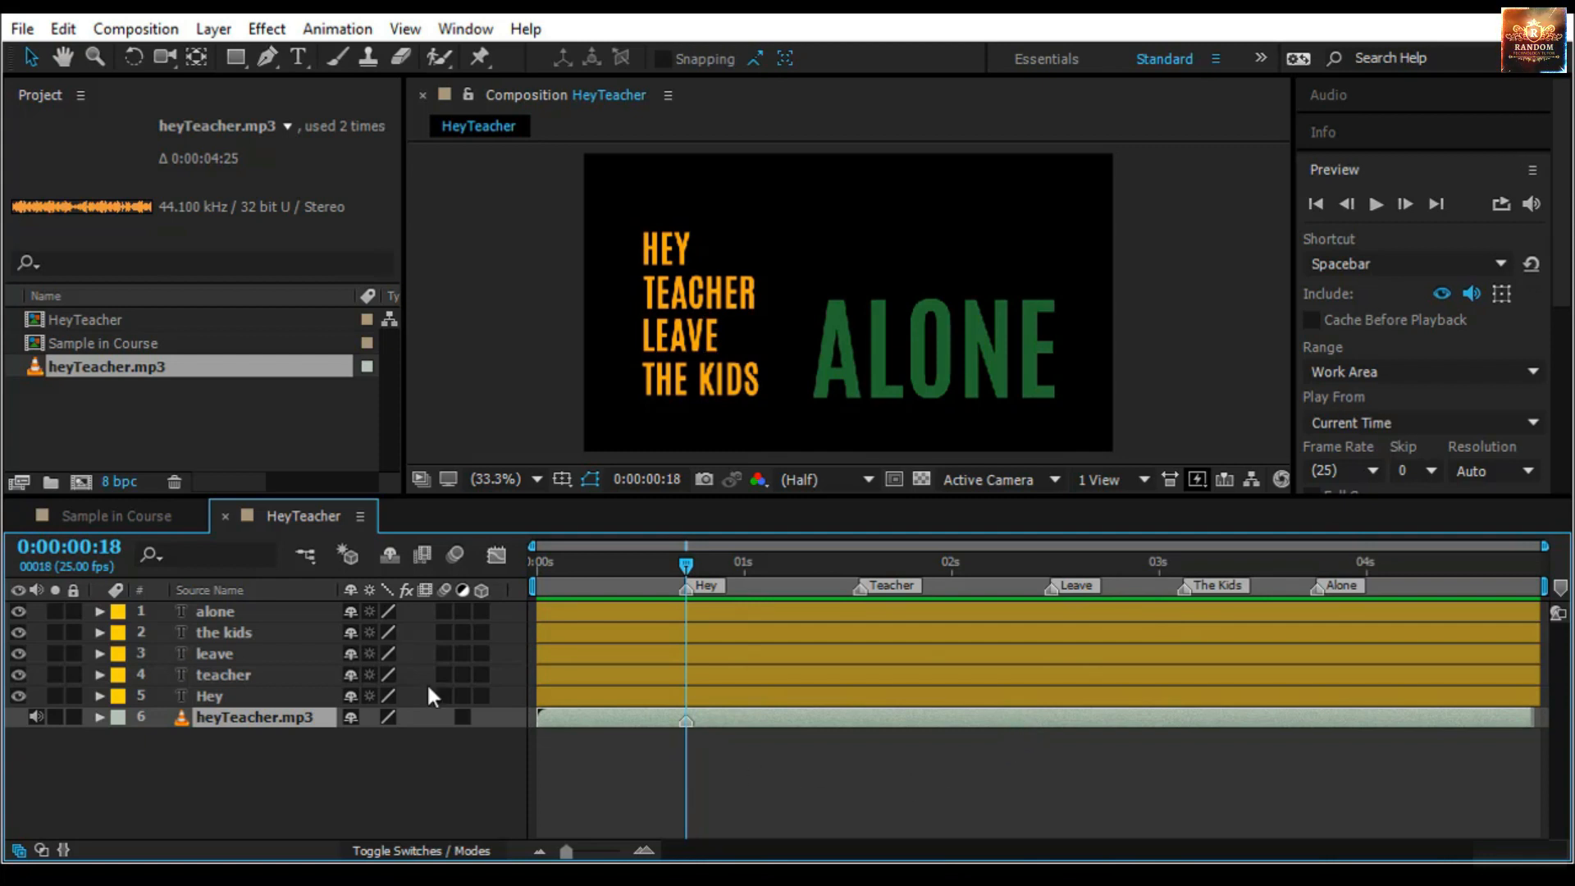
# Keyframe the Scale of all five text layers at 100% at both 0:00:00:00 and 0:00:00:05
pyautogui.click(234, 694)
pyautogui.keyDown('shift'); pyautogui.click(274, 613); pyautogui.keyUp('shift')
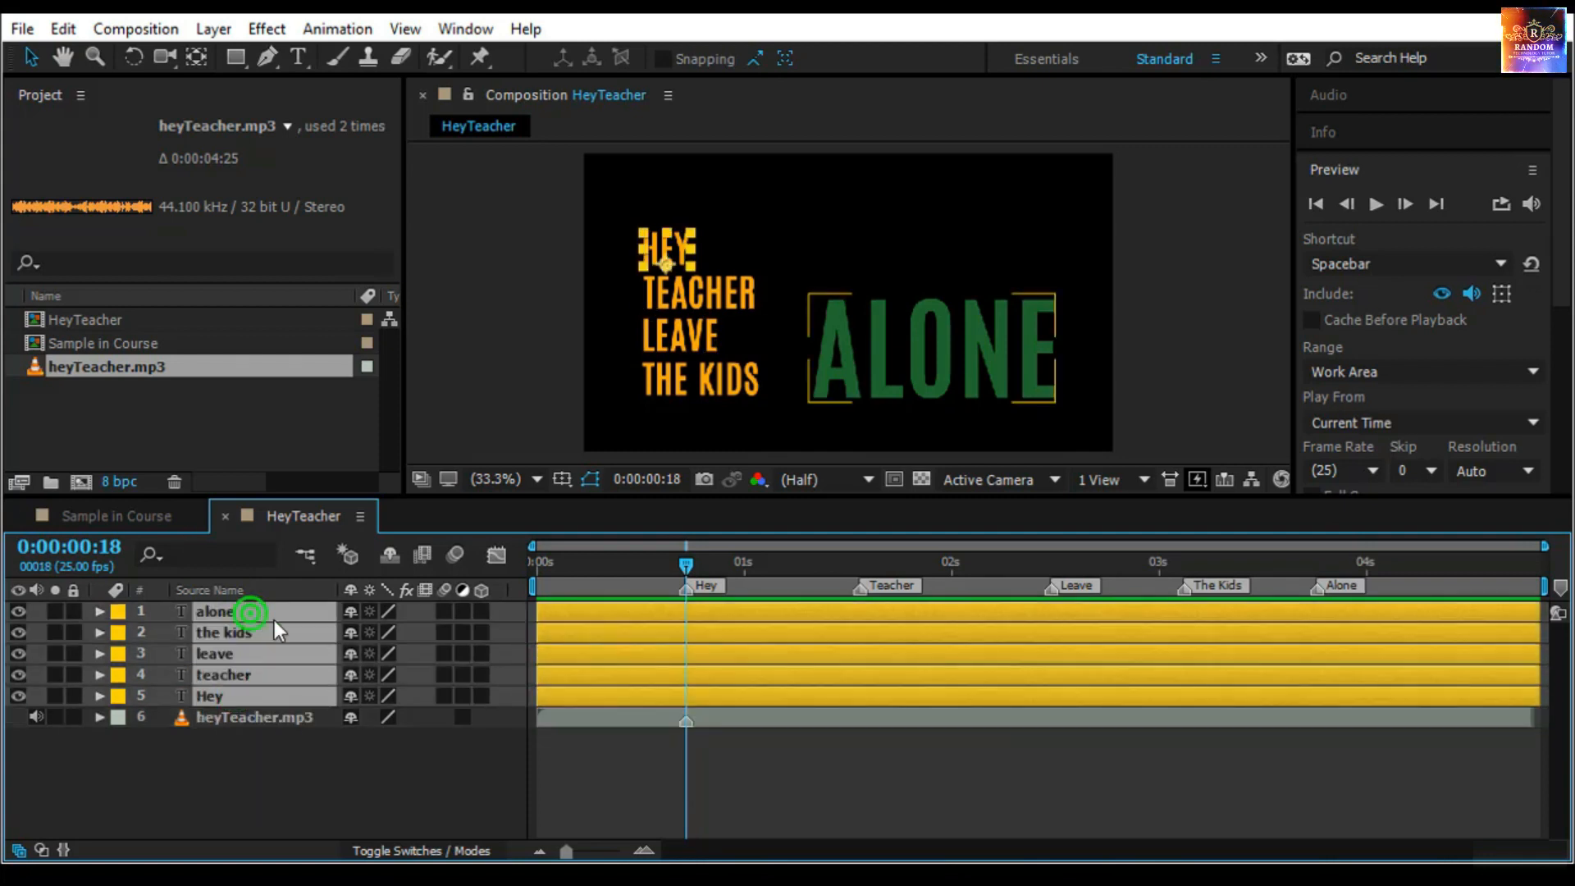
pyautogui.press('s')
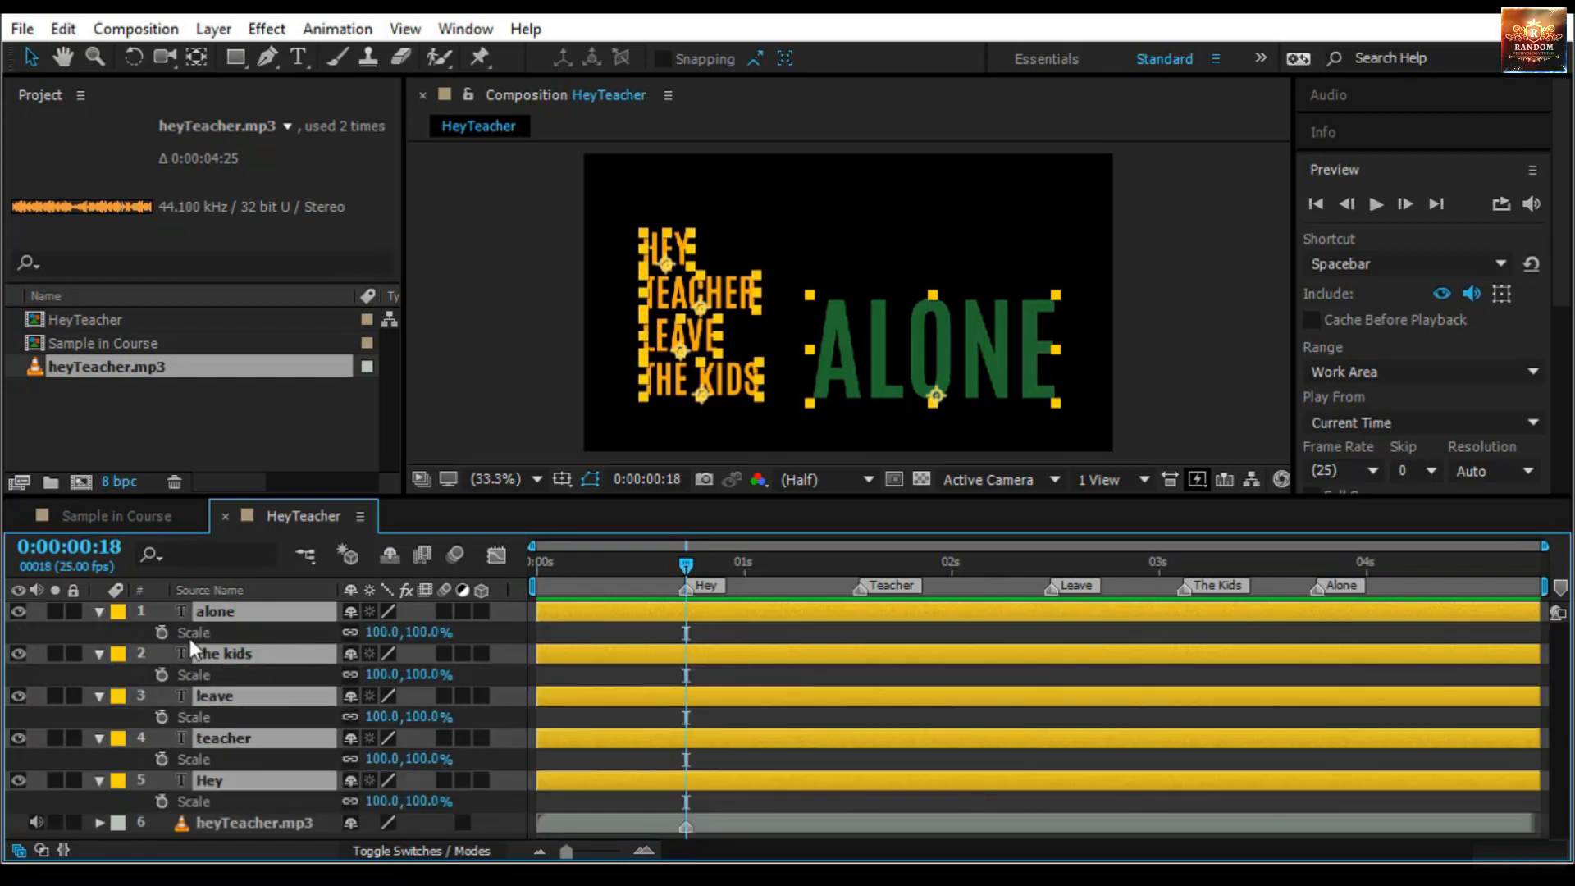
pyautogui.moveTo(680, 567); pyautogui.dragTo(537, 566)
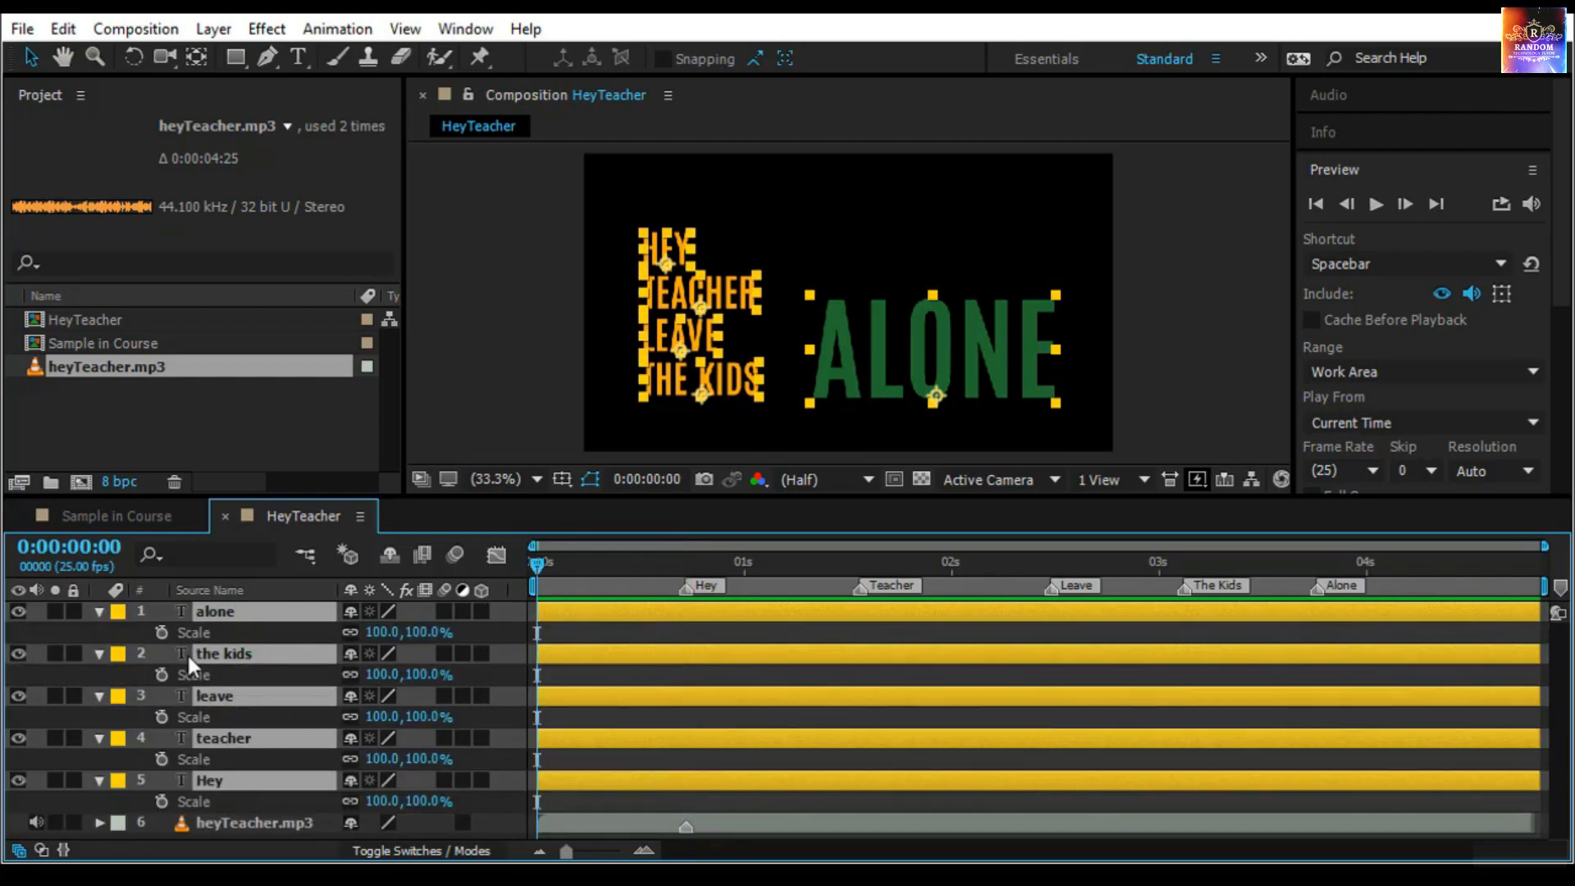
pyautogui.click(162, 631)
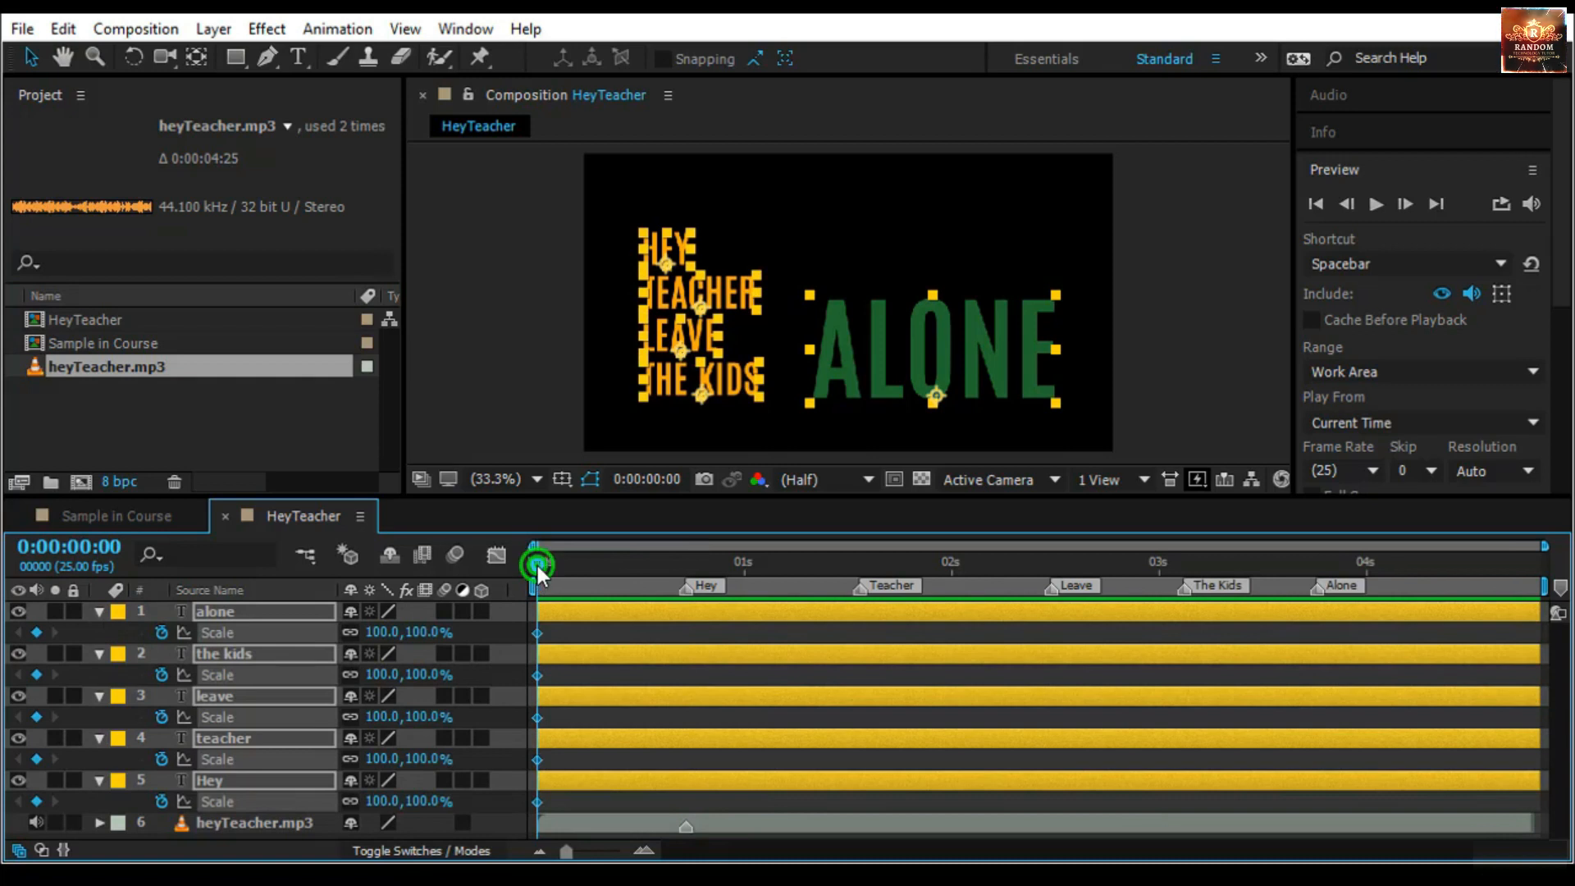
pyautogui.moveTo(538, 564); pyautogui.dragTo(581, 571)
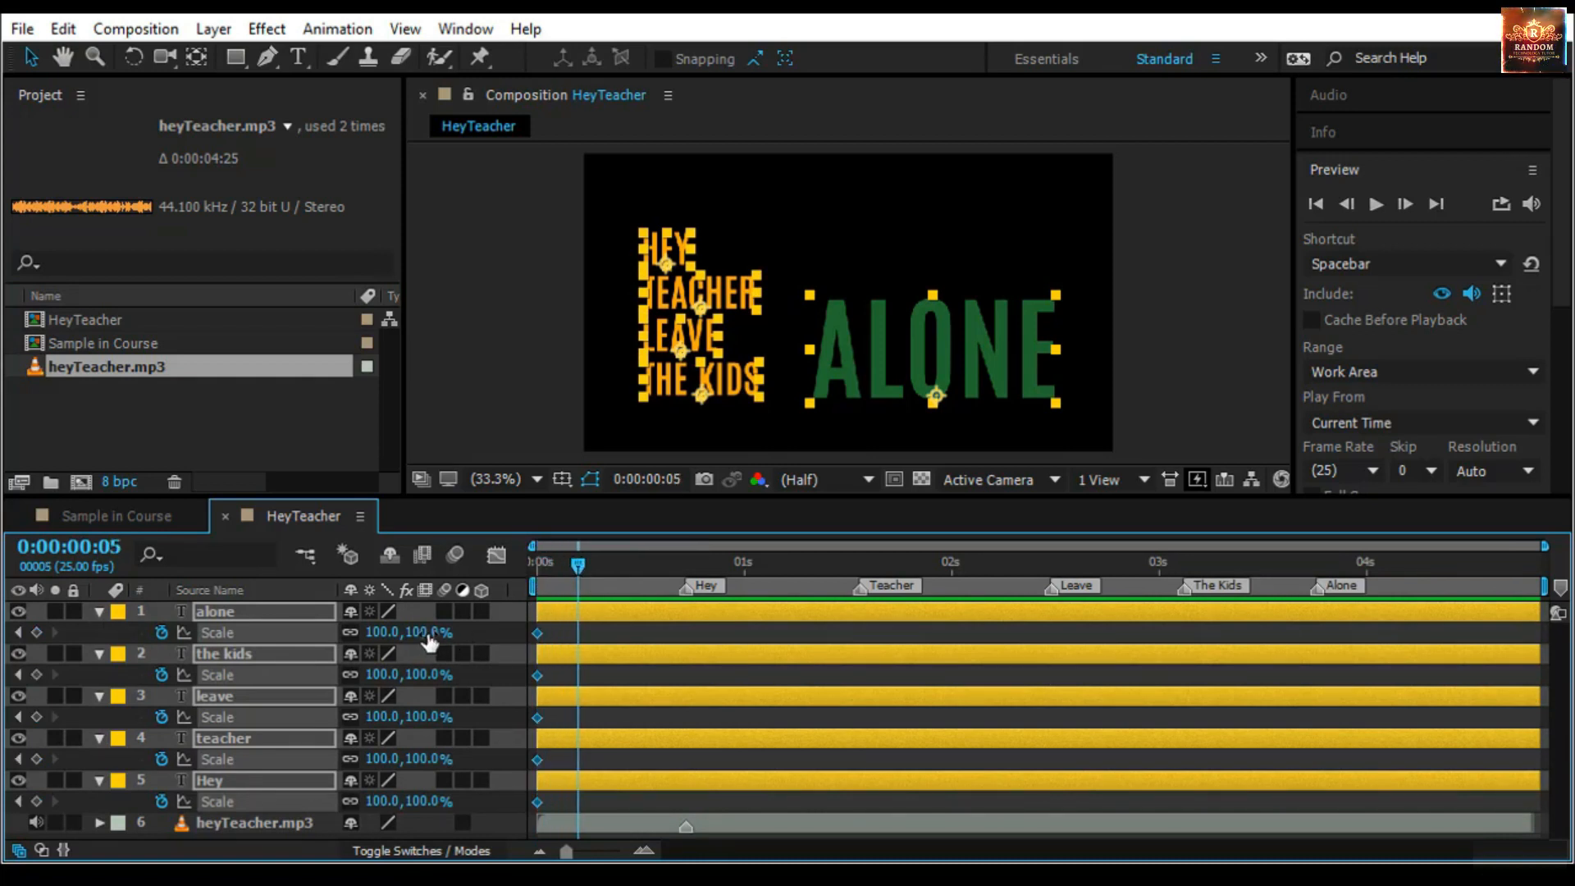
pyautogui.click(36, 632)
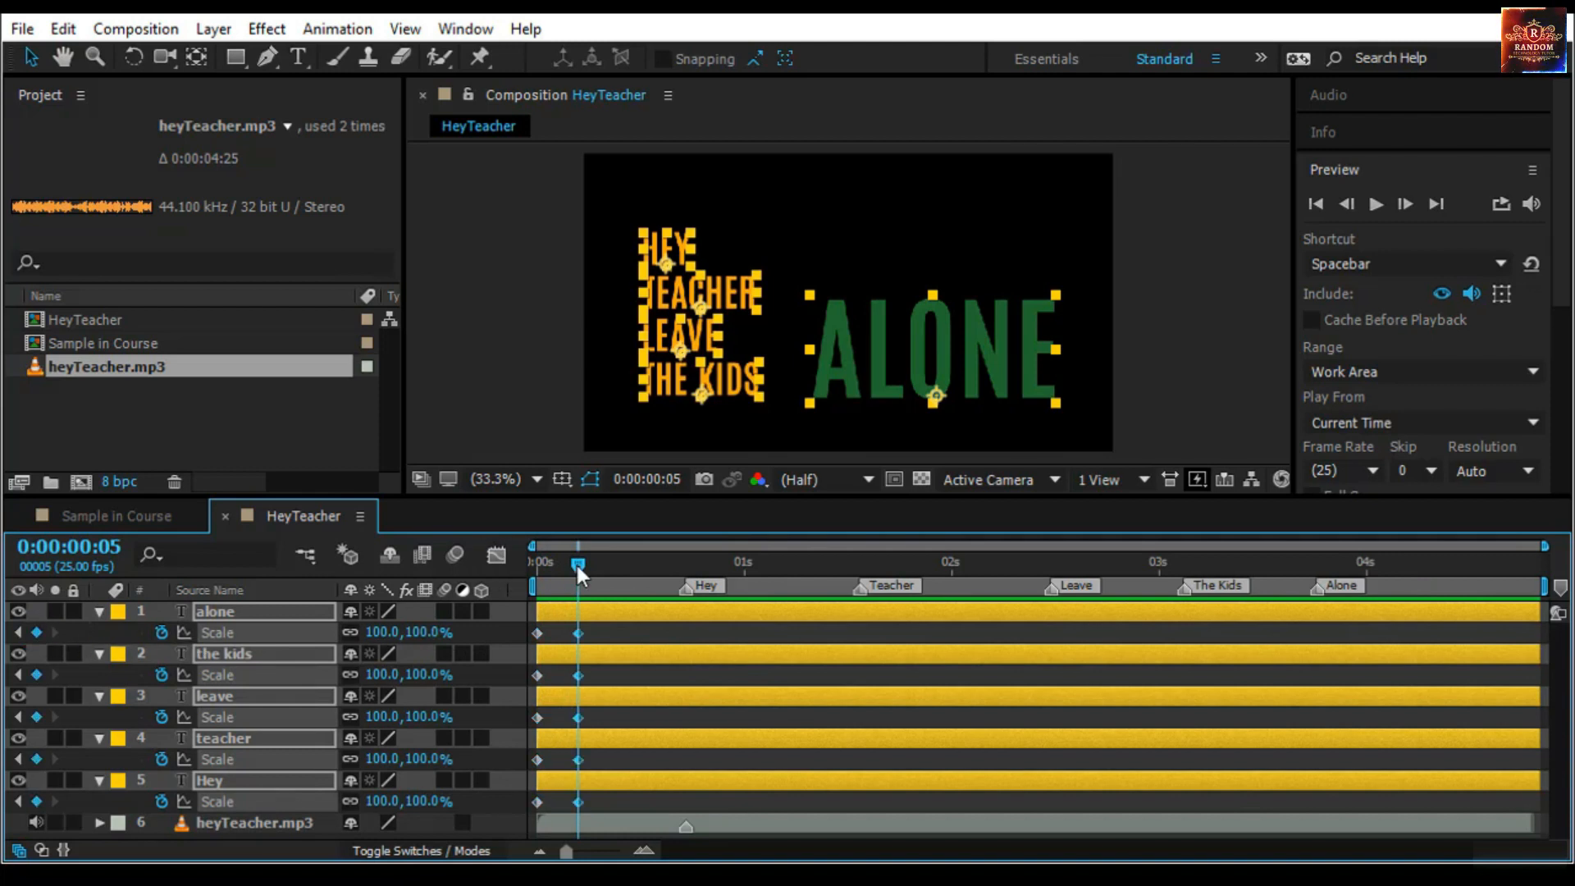
# Set the Scale of all five text layers to 0% at 0:00:00:00 and apply Easy Ease to their Scale keyframes
pyautogui.press('Home')
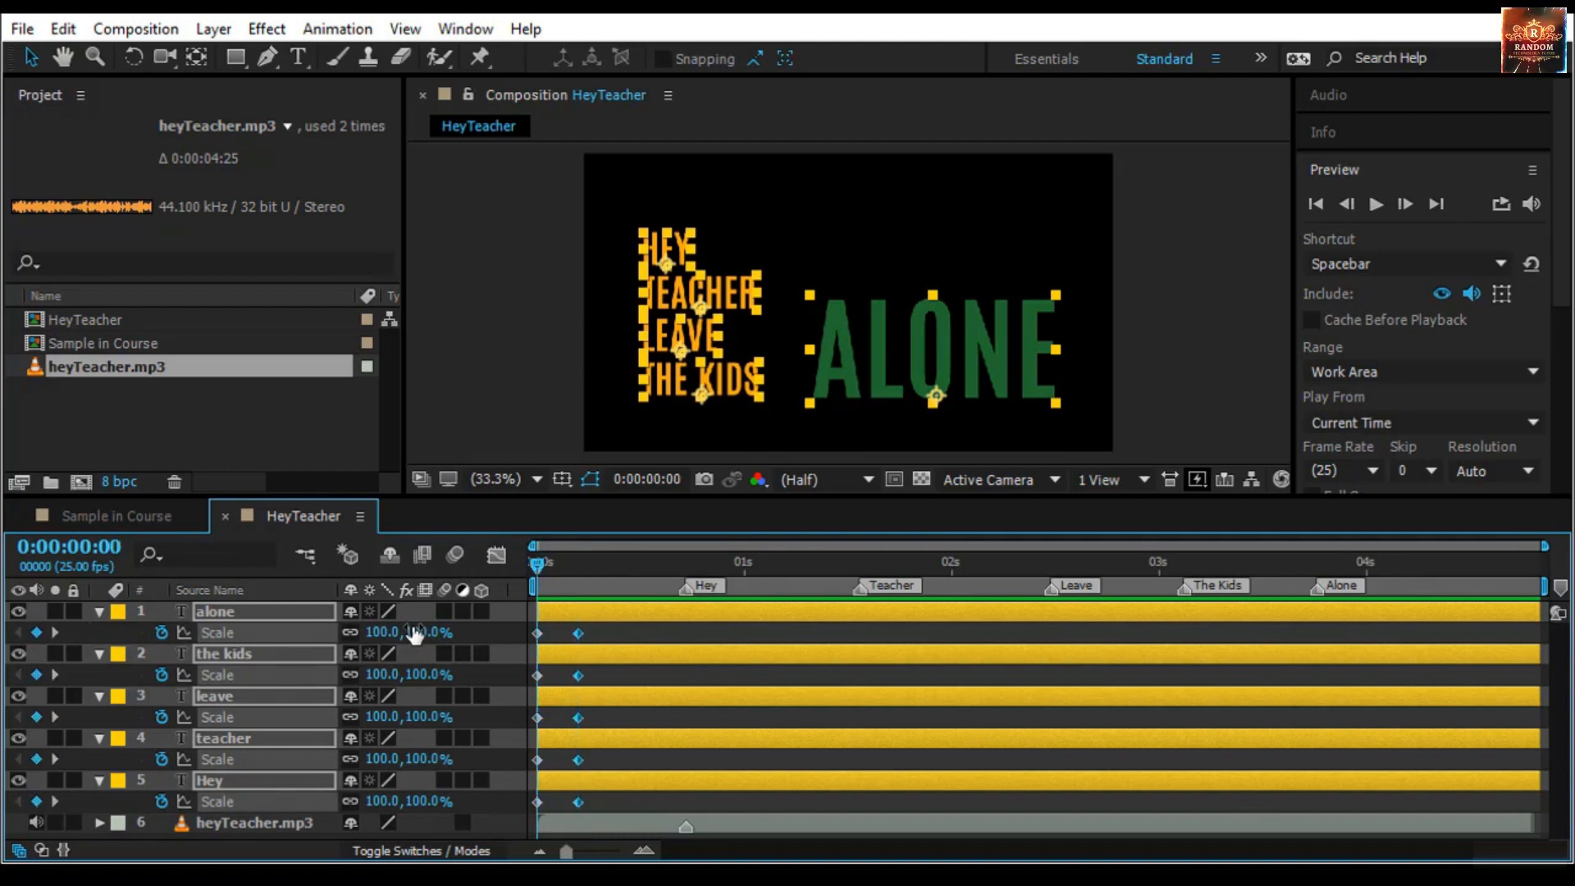
pyautogui.click(377, 632)
pyautogui.write('0')
pyautogui.press('Return')
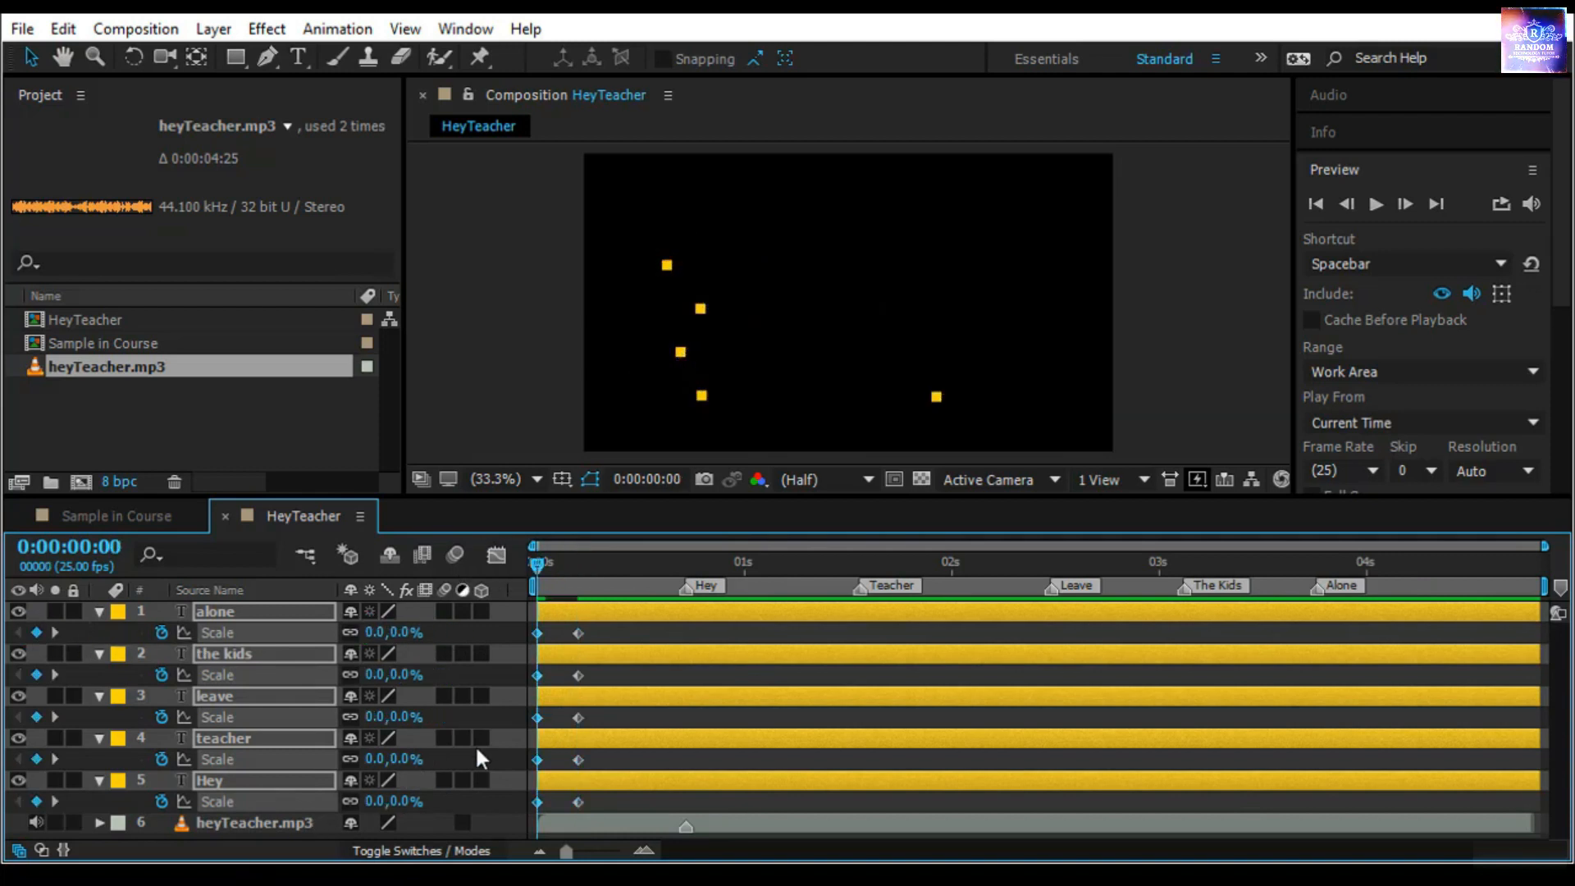
pyautogui.moveTo(533, 564); pyautogui.dragTo(519, 833)
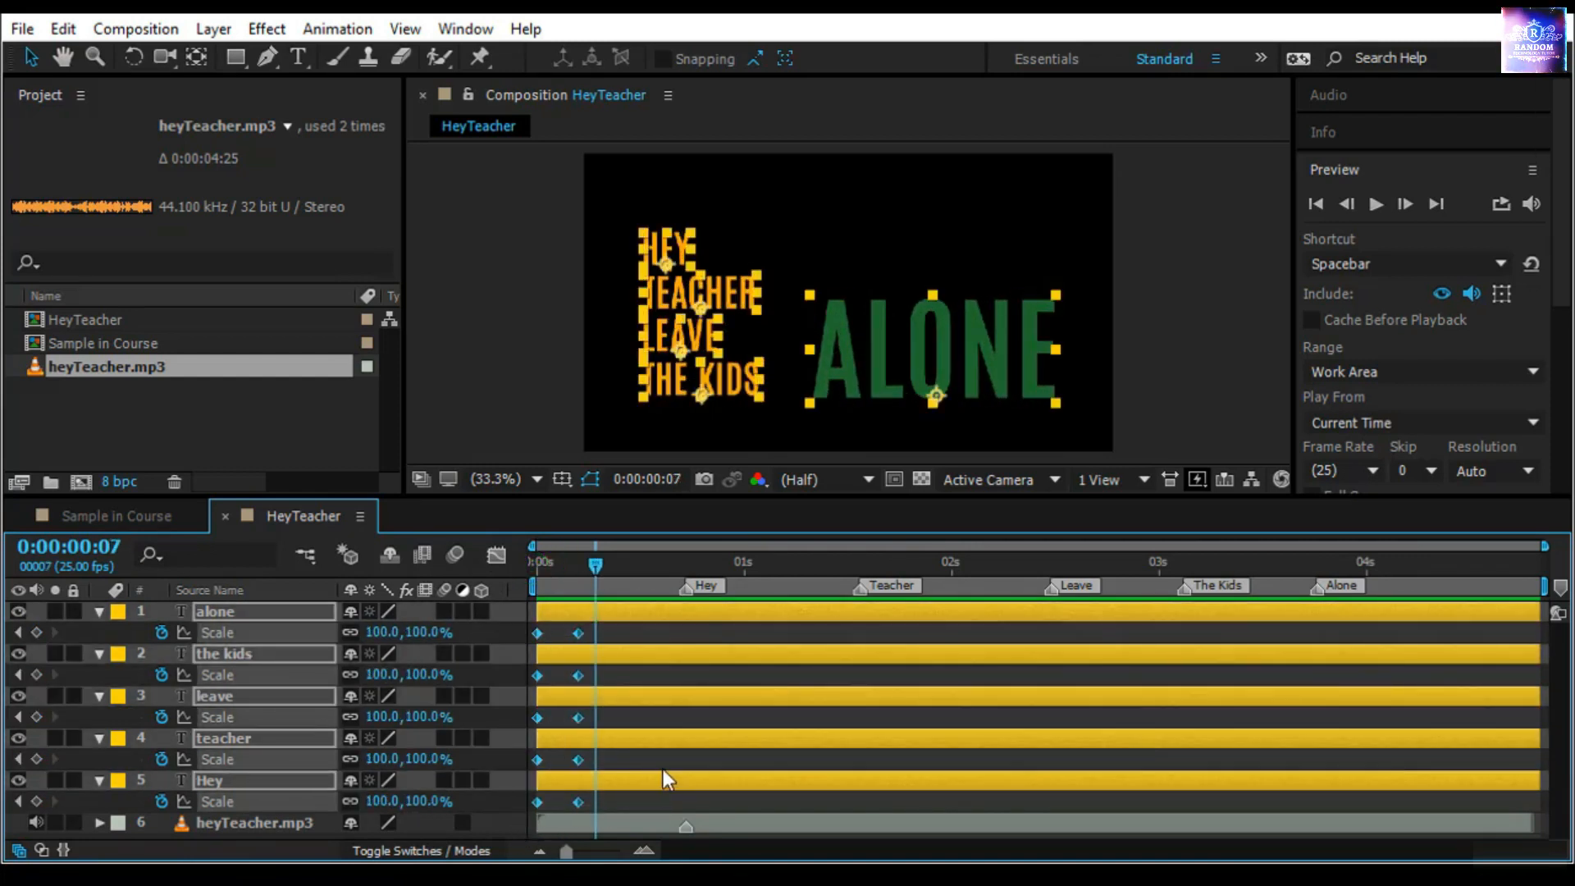
pyautogui.press('F9')
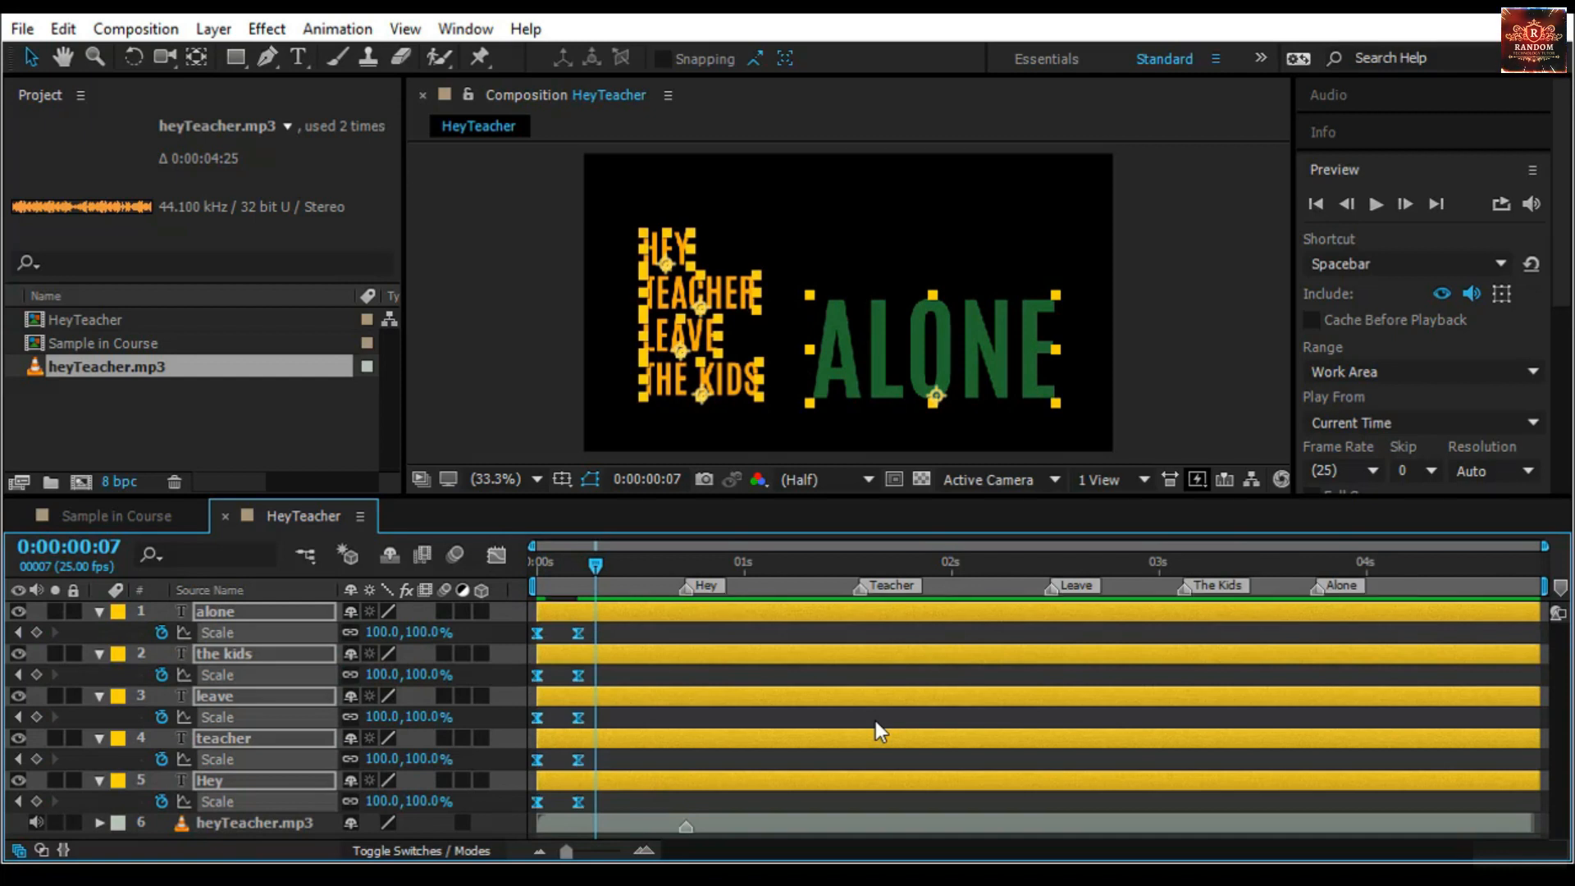
# Reshape the text layers' Scale value graph with a steeper start and an overshoot above 100% before the 0:00:00:05 keyframe
pyautogui.click(497, 560)
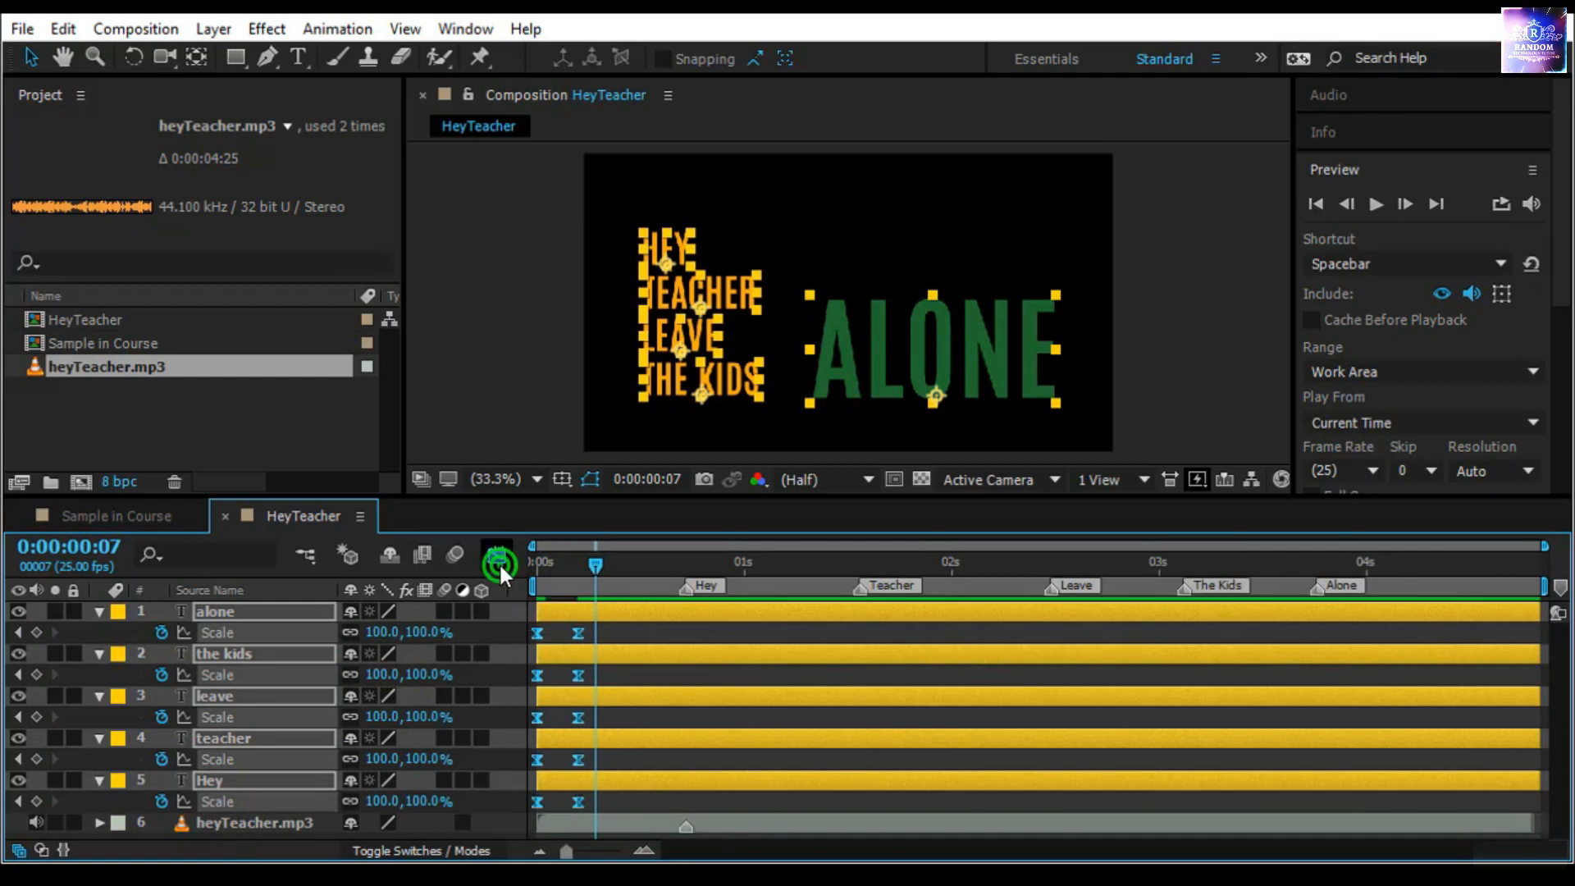
pyautogui.click(788, 824)
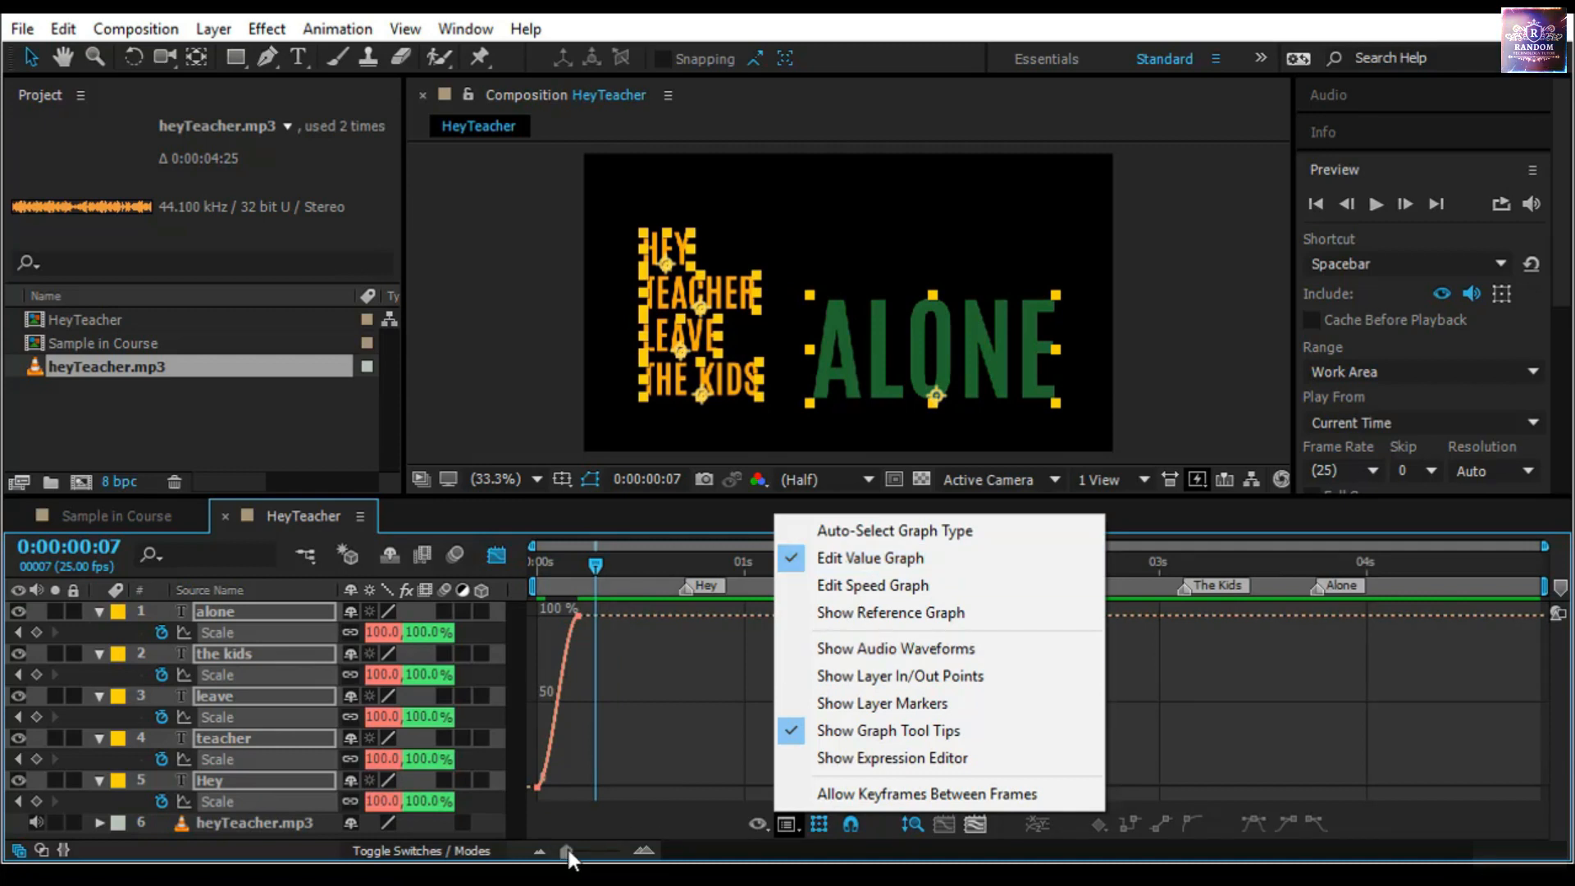
pyautogui.moveTo(569, 850); pyautogui.dragTo(624, 857)
pyautogui.moveTo(868, 658); pyautogui.dragTo(824, 595)
pyautogui.moveTo(745, 628); pyautogui.dragTo(760, 588)
pyautogui.moveTo(642, 791); pyautogui.dragTo(743, 720)
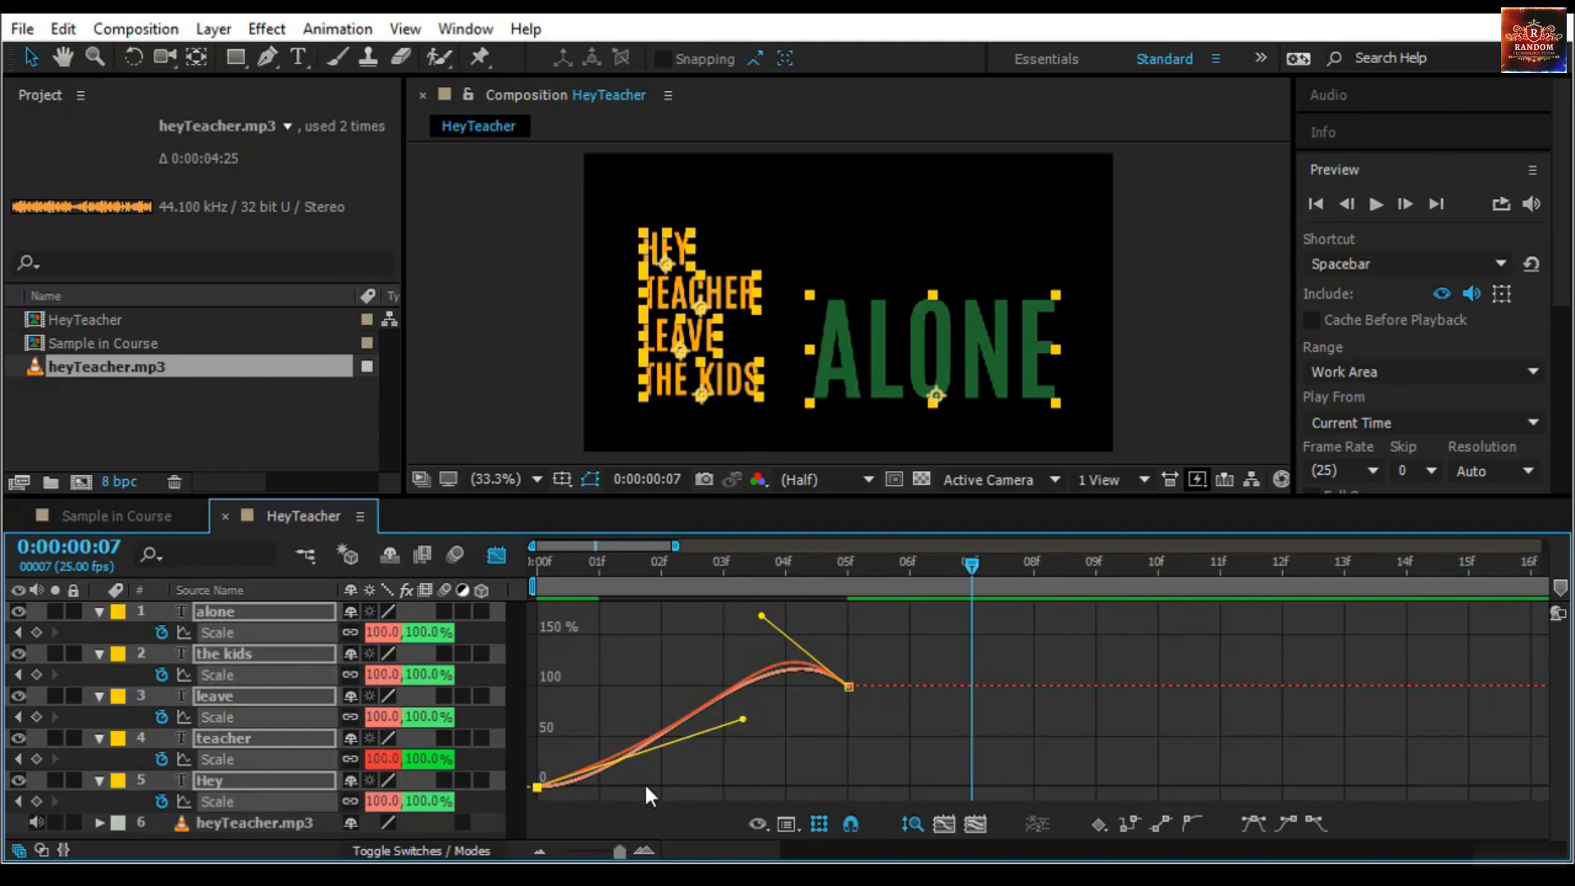
pyautogui.moveTo(581, 753); pyautogui.dragTo(510, 810)
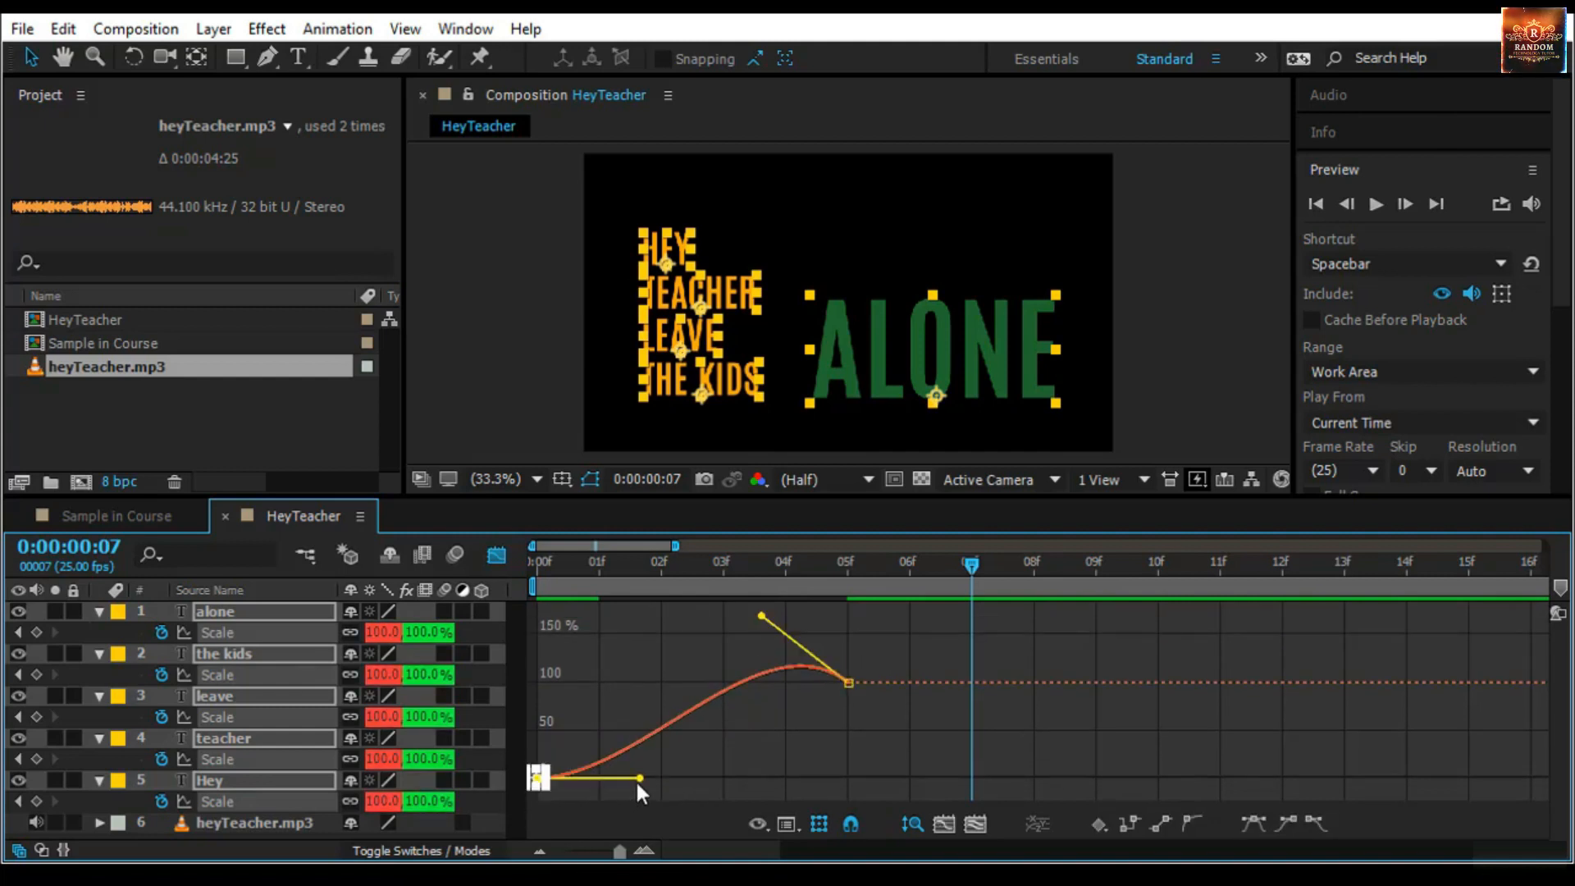
pyautogui.moveTo(640, 779); pyautogui.dragTo(770, 735)
# Preview the scale-up from the first frame, close the graph editor and scrub through the opening frames to check the motion
pyautogui.moveTo(968, 573); pyautogui.dragTo(537, 566)
pyautogui.click(1157, 361)
pyautogui.click(1376, 206)
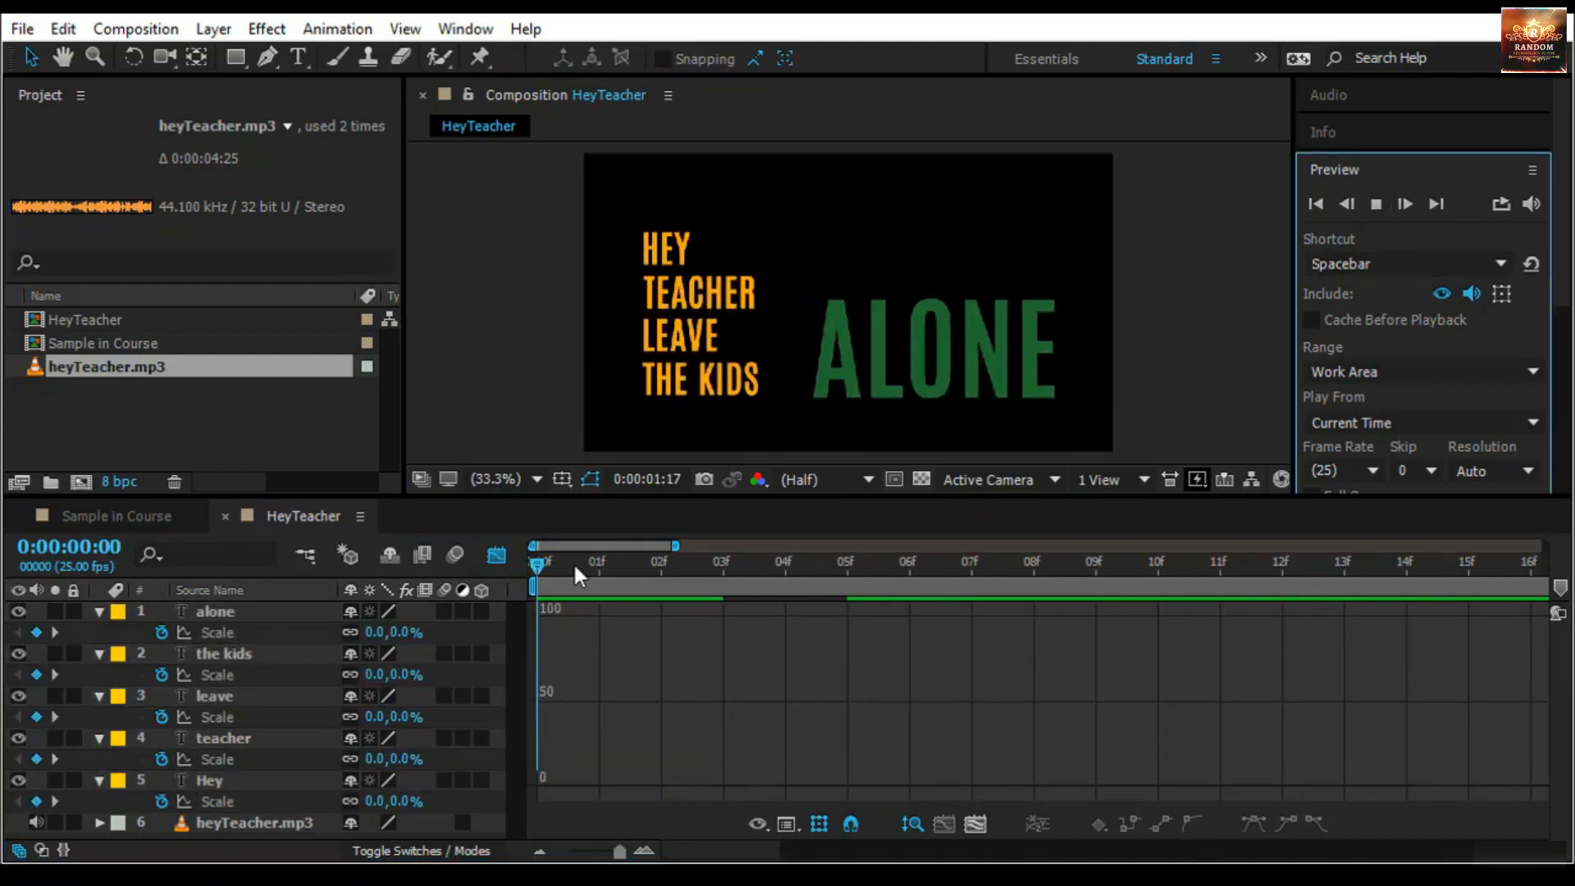
pyautogui.click(540, 563)
pyautogui.click(495, 556)
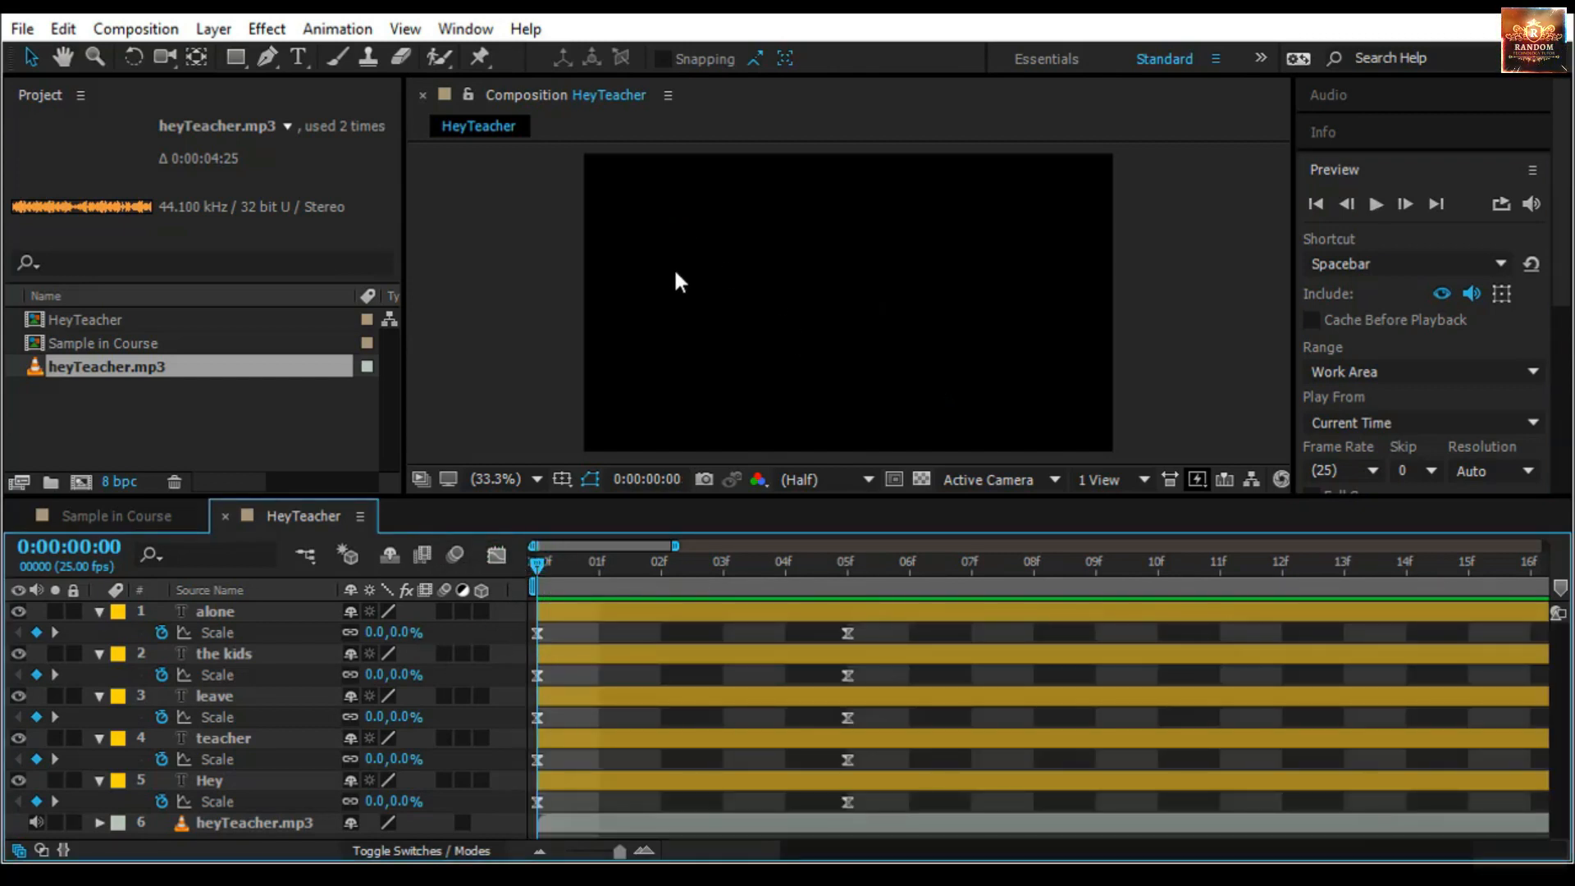
pyautogui.moveTo(540, 562); pyautogui.dragTo(1081, 637)
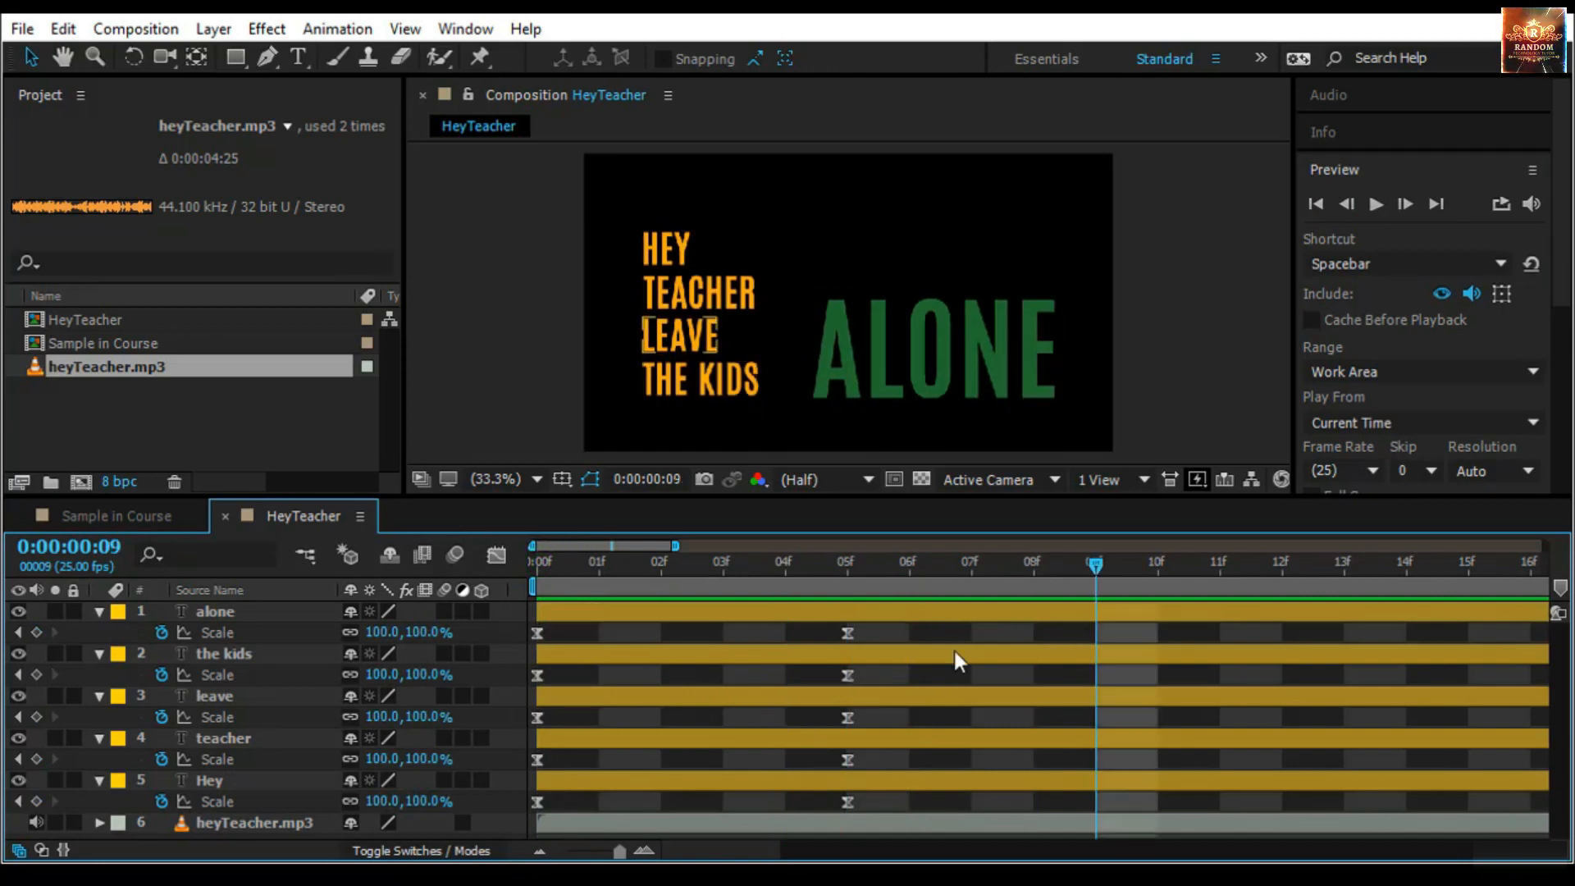
pyautogui.moveTo(1091, 565); pyautogui.dragTo(909, 565)
pyautogui.press('Home')
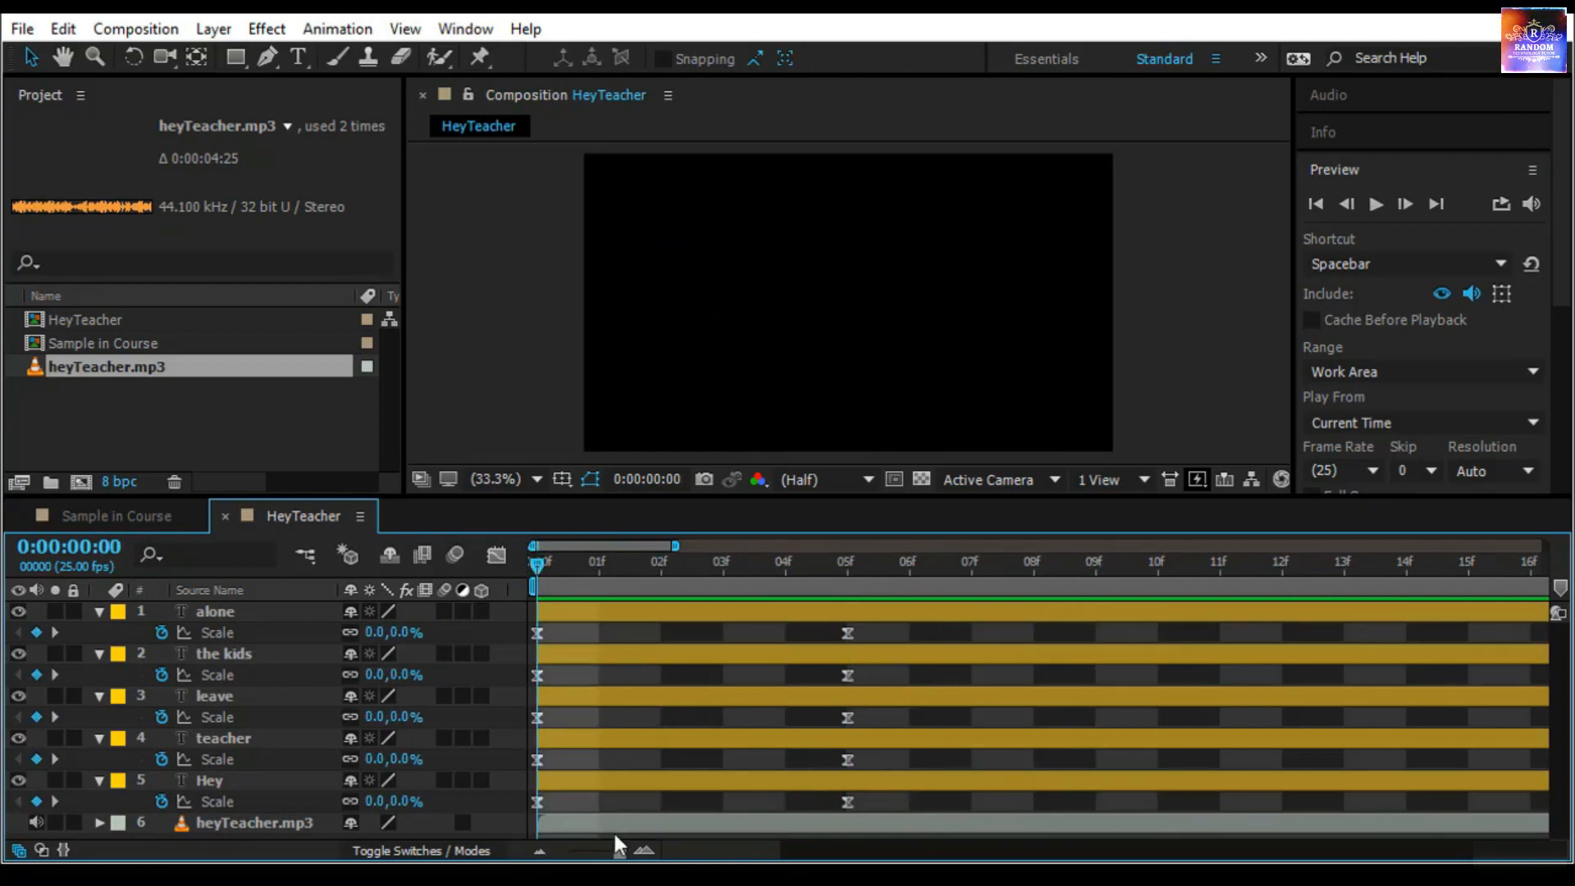
# Shift the Hey layer in time so its second Scale keyframe lands on the Hey marker at 0:00:00:18
pyautogui.moveTo(594, 854); pyautogui.dragTo(529, 861)
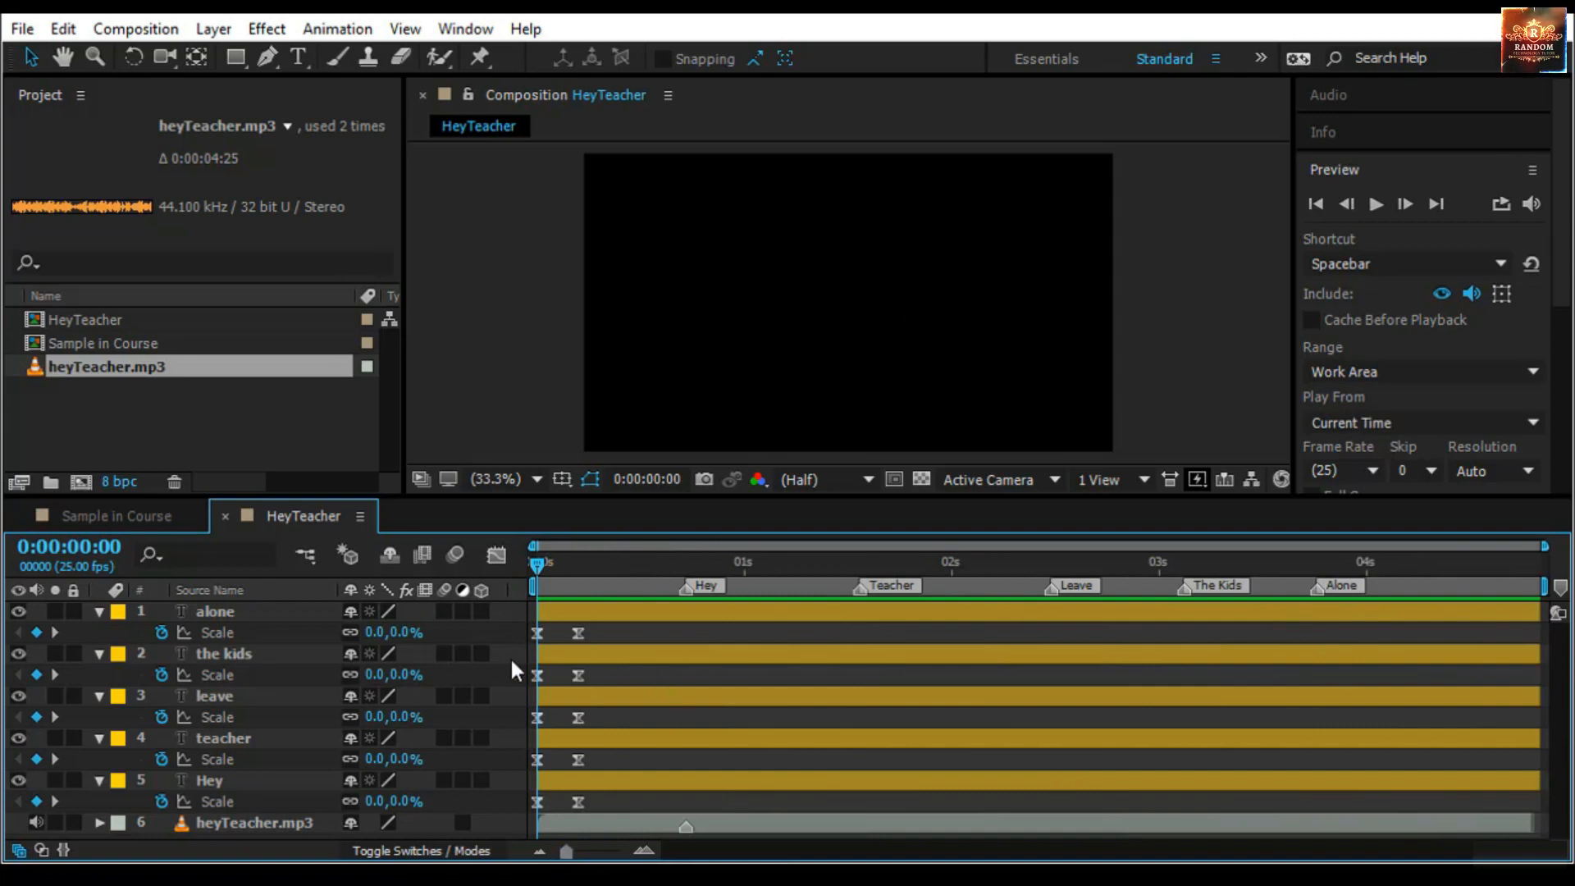
pyautogui.click(275, 784)
pyautogui.click(620, 785)
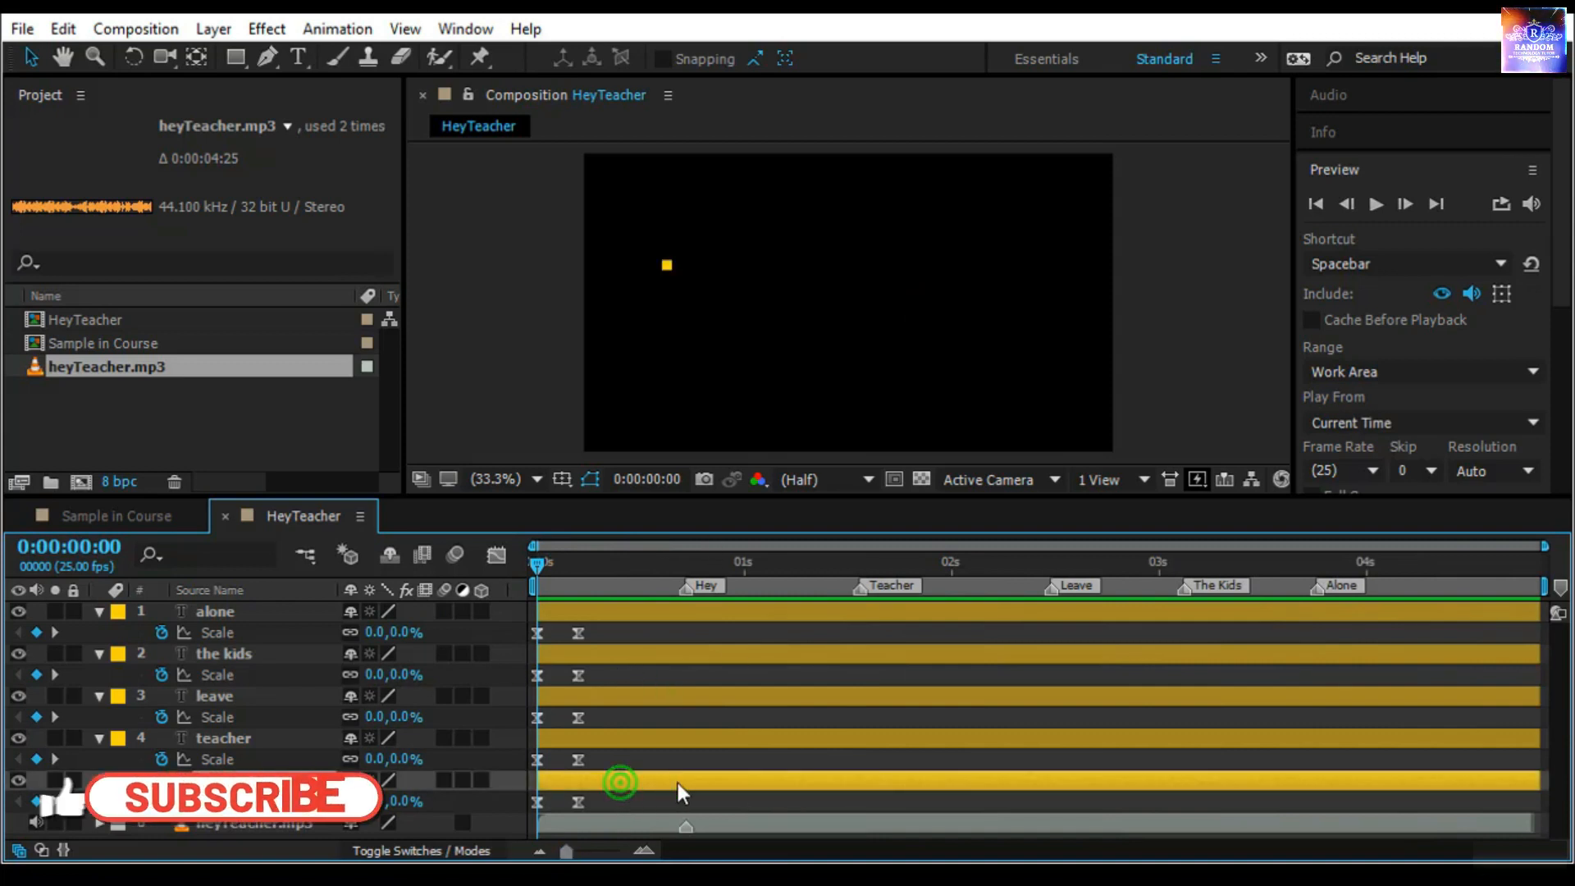
pyautogui.moveTo(678, 783); pyautogui.dragTo(704, 783)
pyautogui.moveTo(543, 570); pyautogui.dragTo(687, 582)
pyautogui.moveTo(713, 794); pyautogui.dragTo(742, 786)
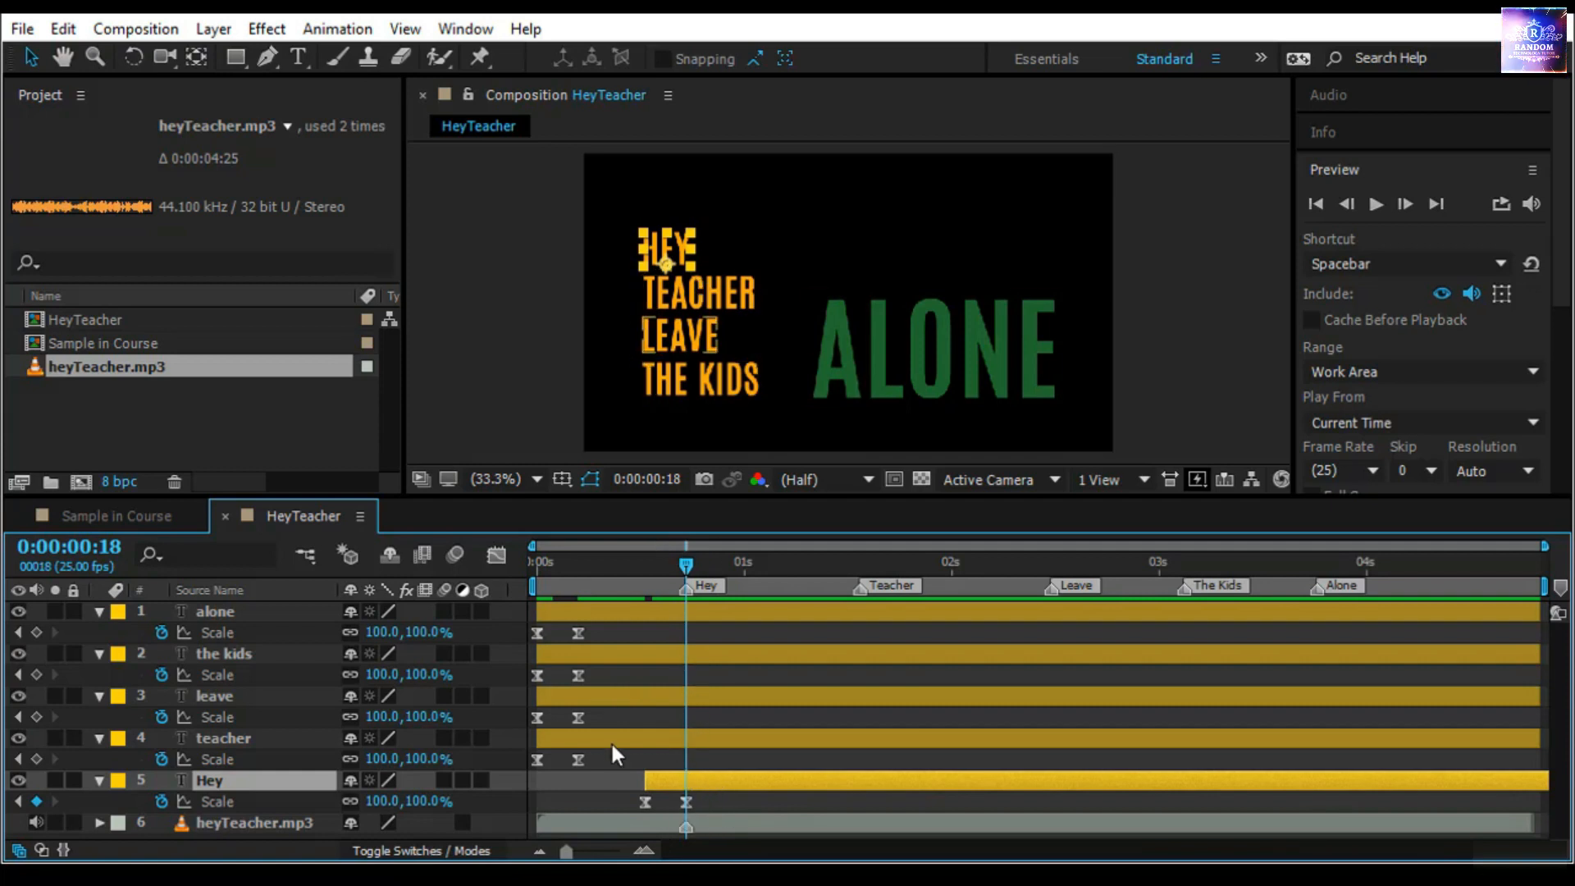
# Shift the teacher and leave layers so their second Scale keyframes land on their markers at 0:00:01:14 and 0:00:02:12
pyautogui.moveTo(686, 566); pyautogui.dragTo(859, 566)
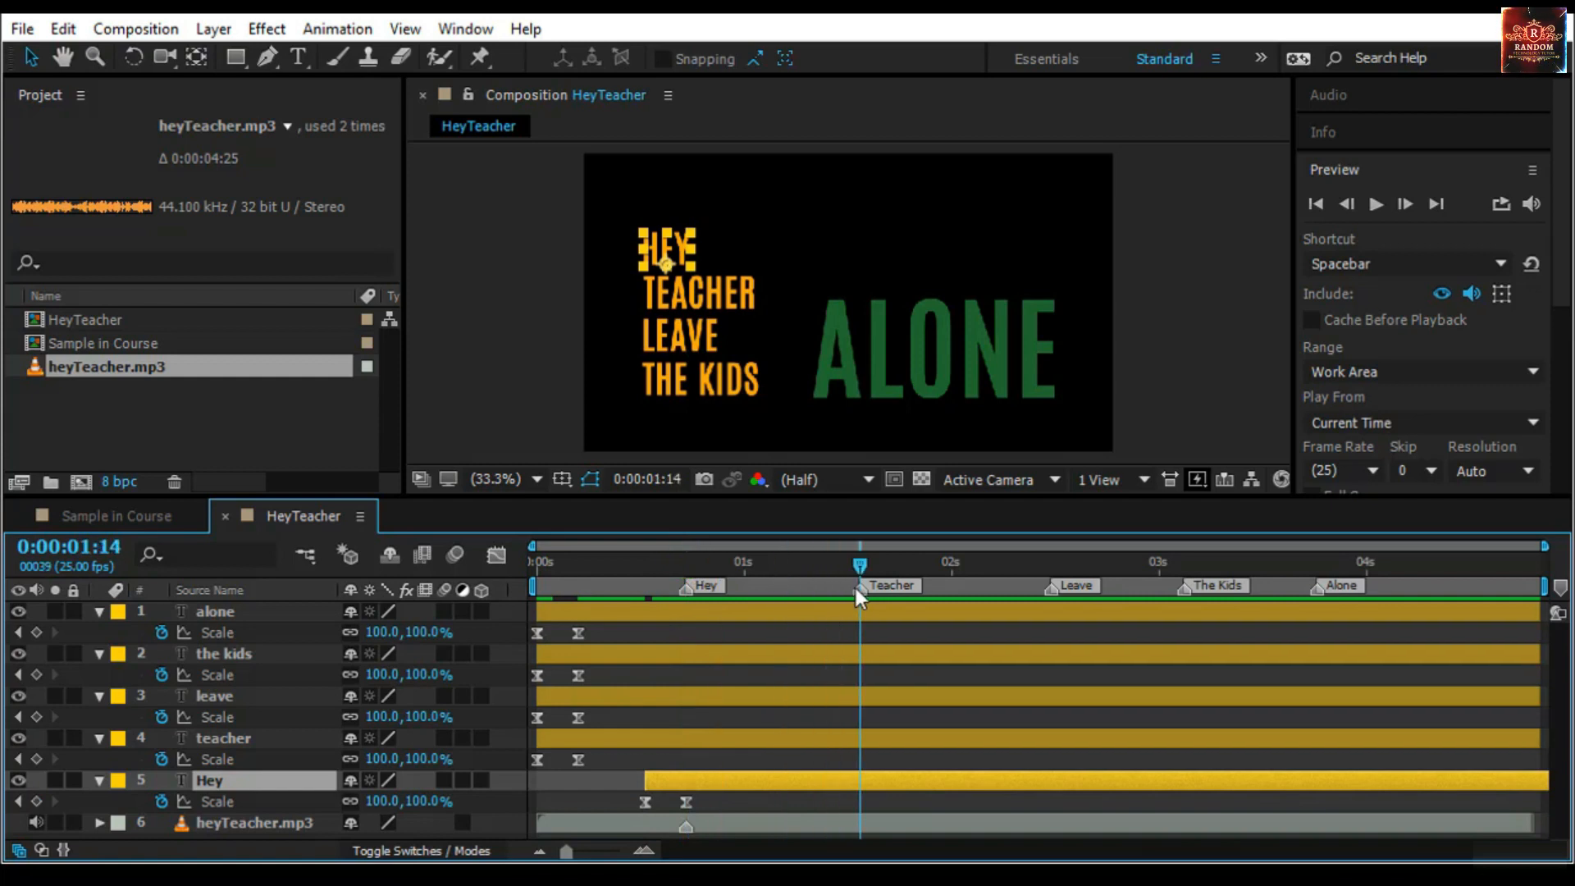
pyautogui.click(683, 736)
pyautogui.moveTo(684, 736); pyautogui.dragTo(968, 749)
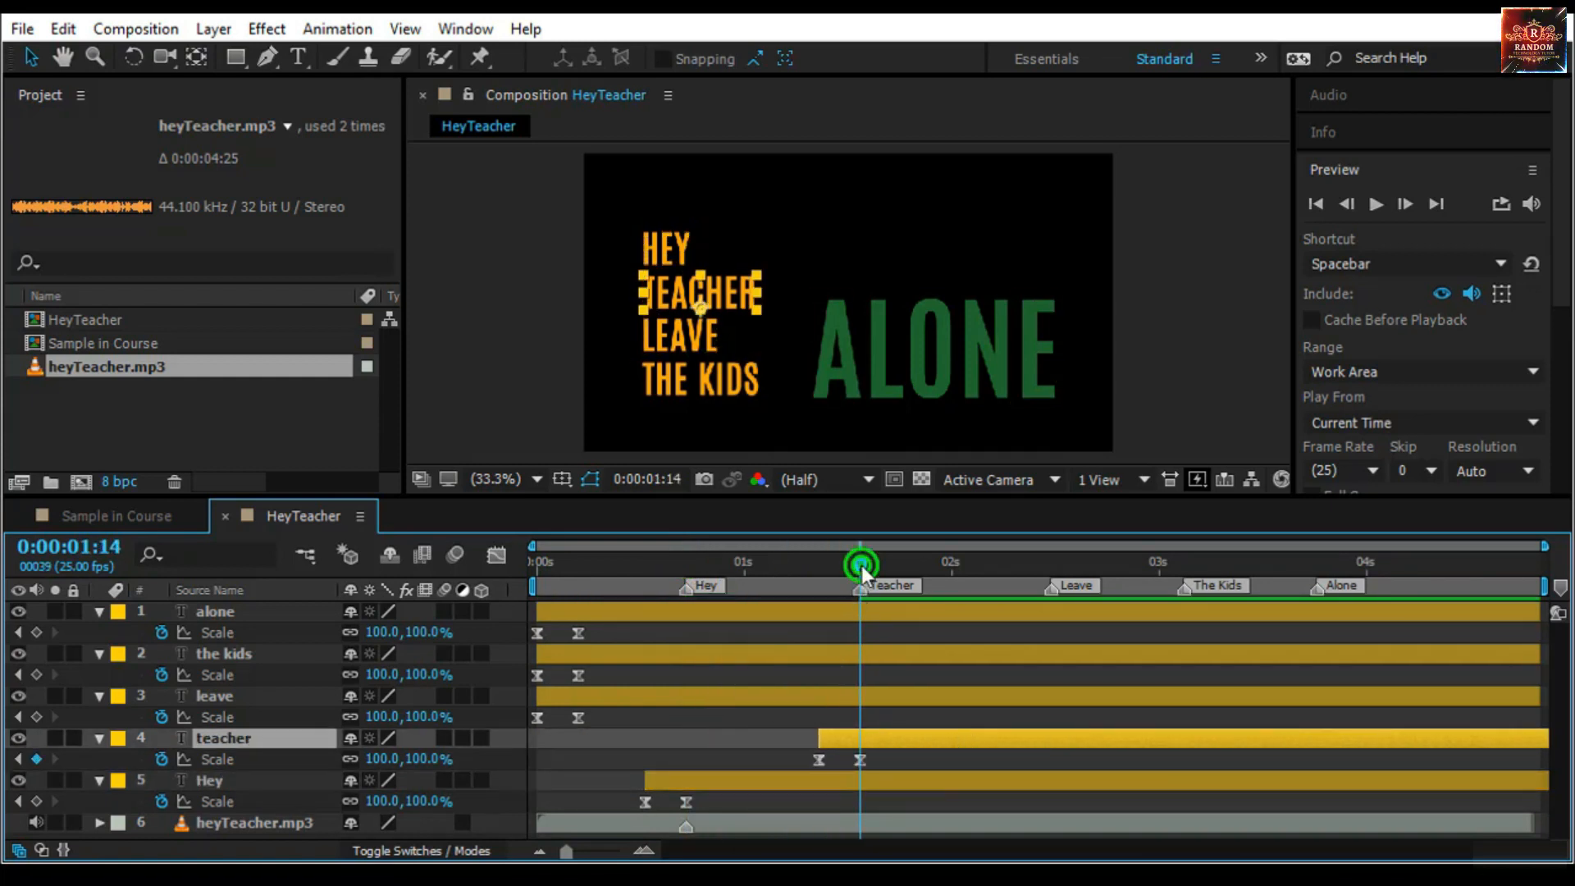
pyautogui.moveTo(860, 567); pyautogui.dragTo(1054, 611)
pyautogui.moveTo(805, 700); pyautogui.dragTo(1278, 696)
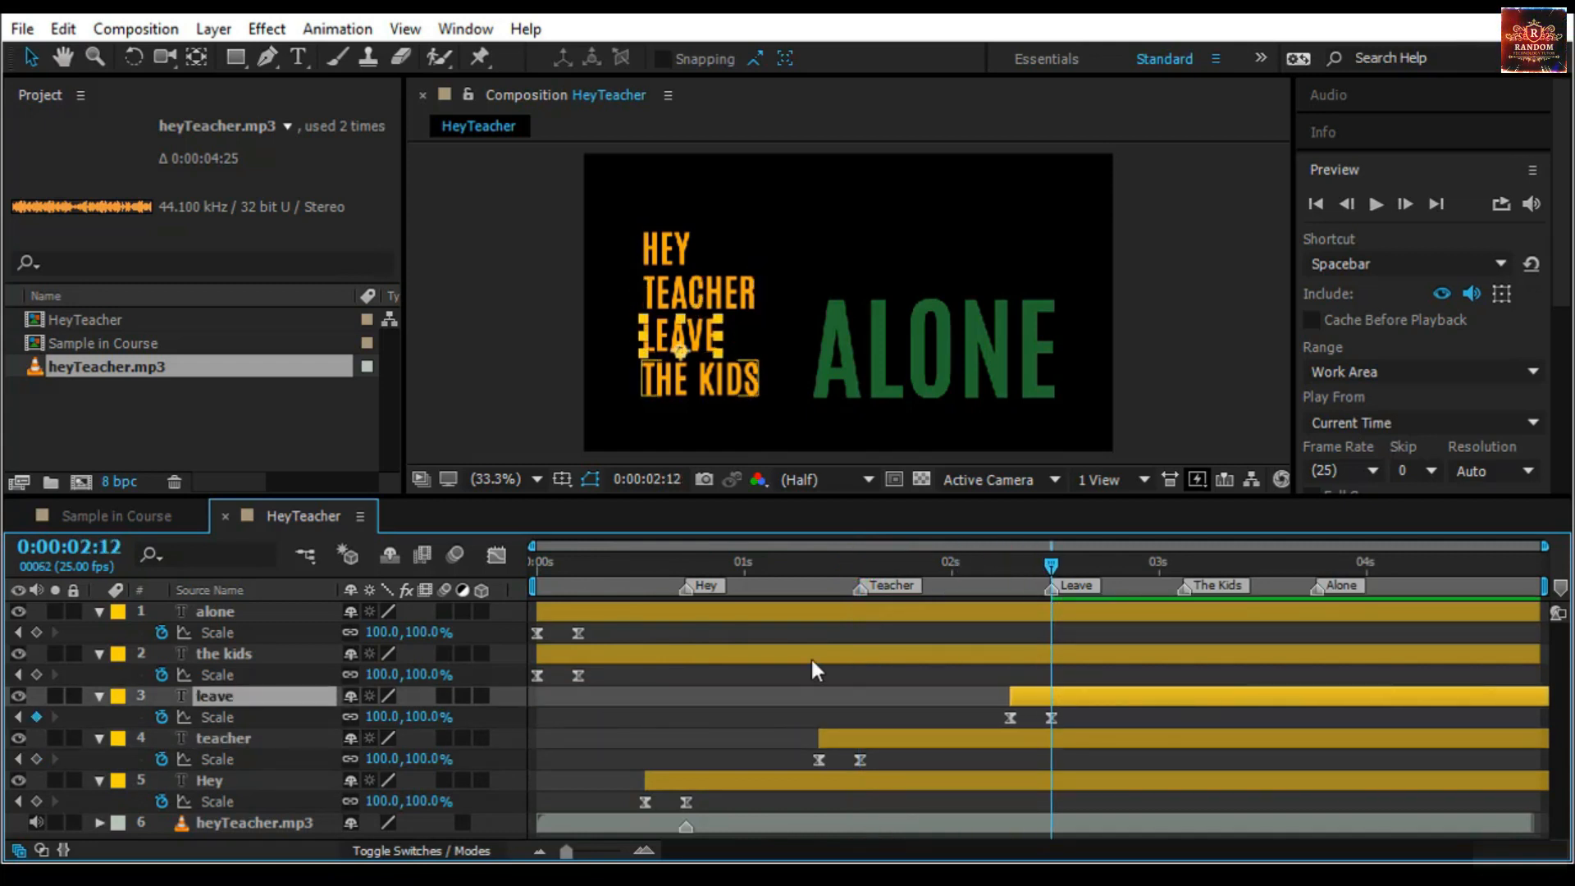
# Shift the kids and alone layers so their second Scale keyframes land on their markers at 0:00:03:03 and 0:00:03:19
pyautogui.moveTo(1048, 563); pyautogui.dragTo(1184, 580)
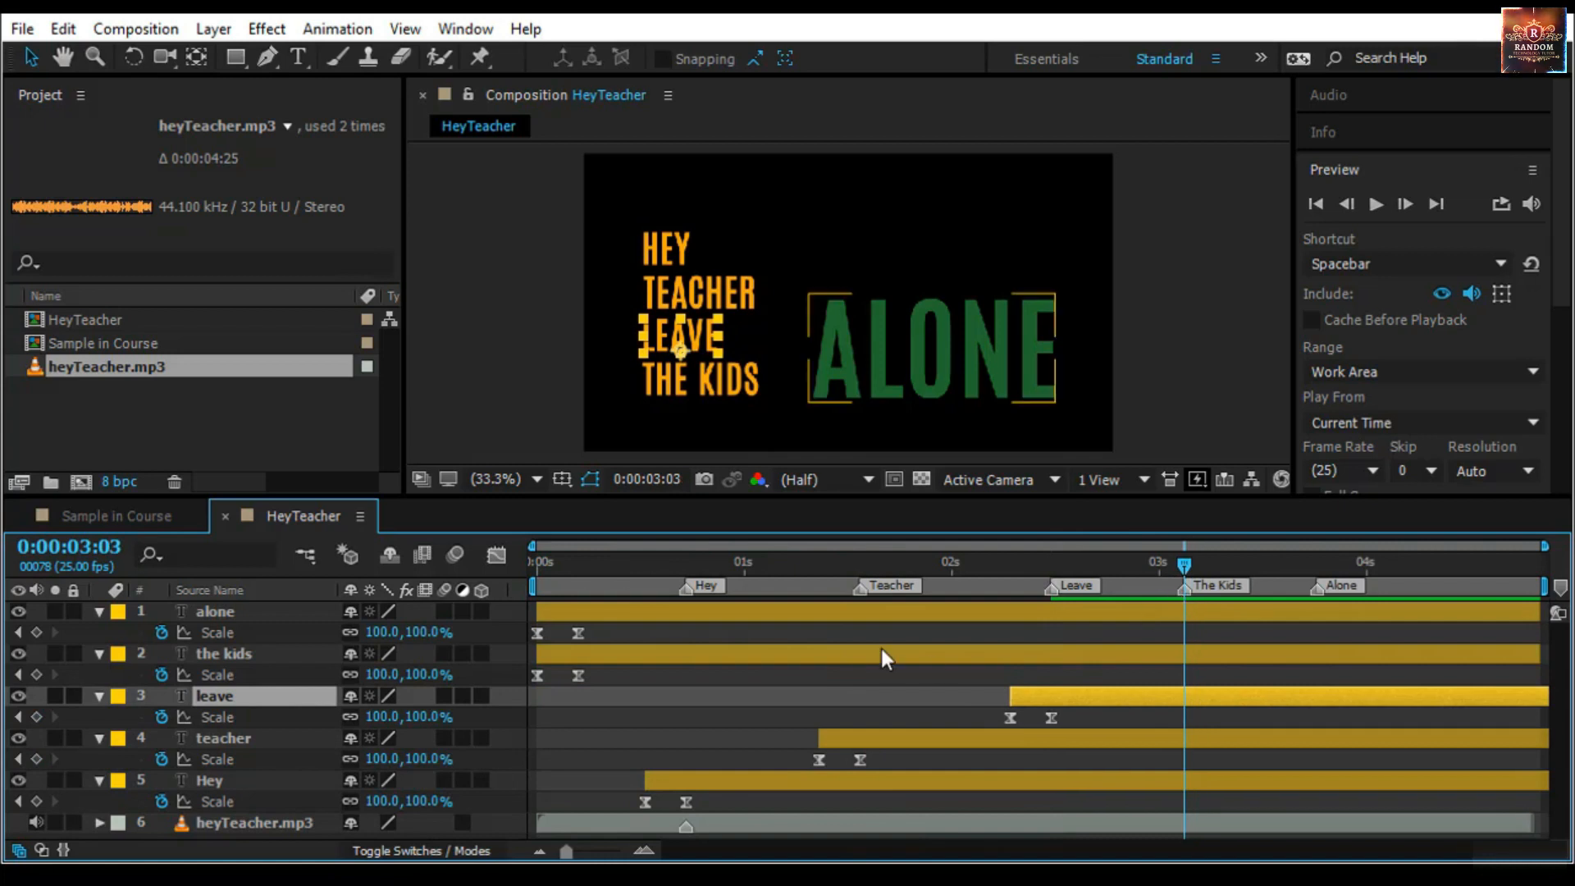
pyautogui.moveTo(858, 652)
pyautogui.mouseDown()
pyautogui.moveTo(1459, 657)
pyautogui.moveTo(1324, 662)
pyautogui.mouseUp()
pyautogui.moveTo(806, 610); pyautogui.dragTo(1485, 619)
pyautogui.moveTo(1184, 566); pyautogui.dragTo(1331, 619)
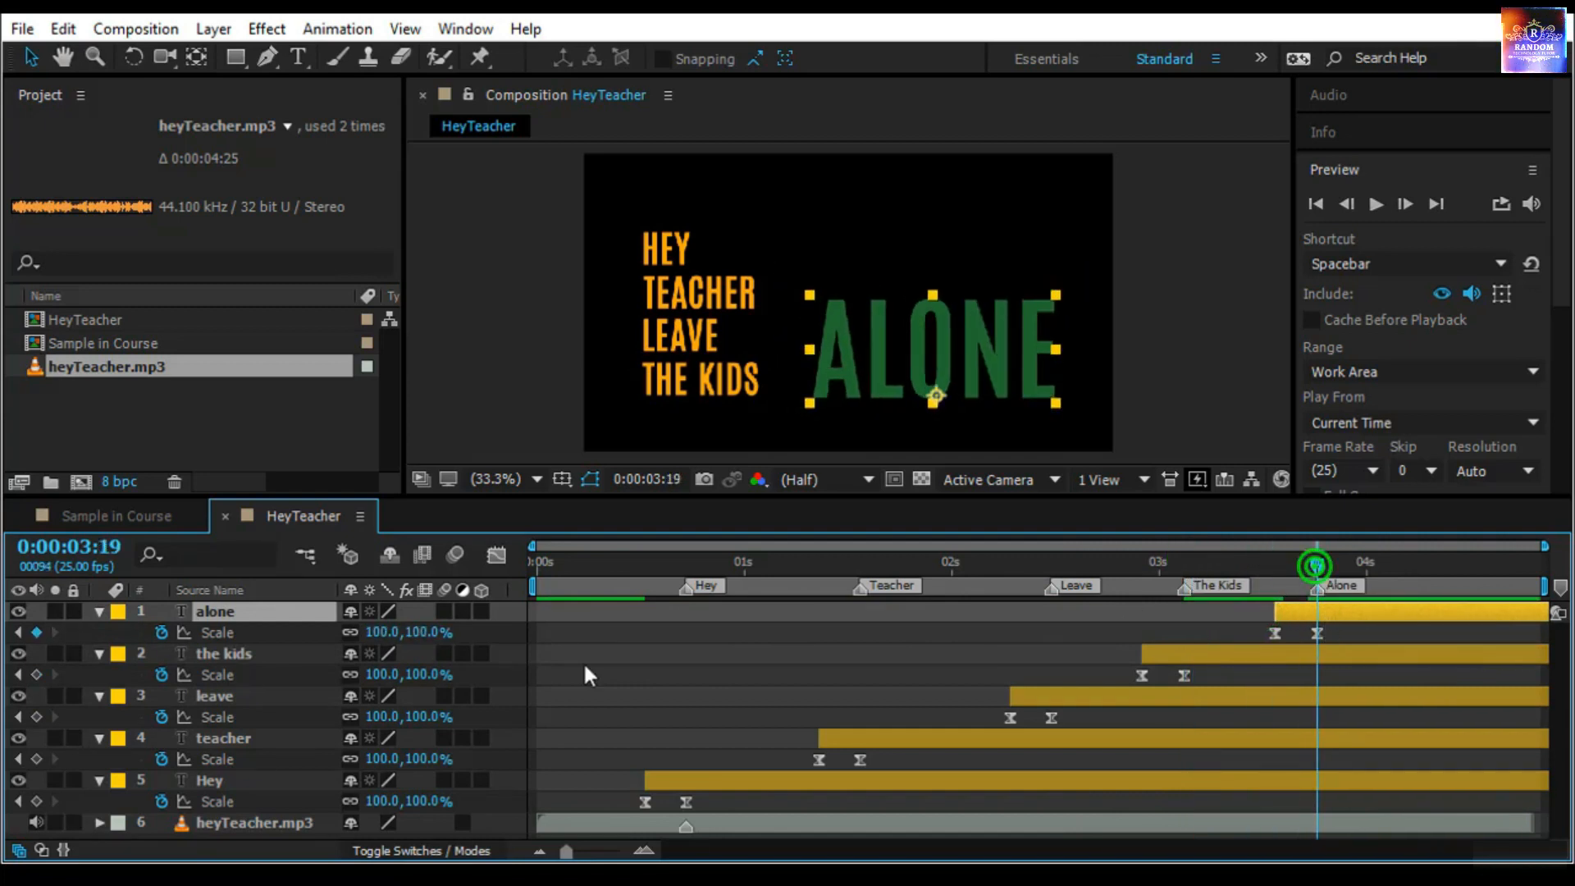
# Play the lyric animation from the first frame, then stop and scrub through it to 0:00:04:00 to check the sync
pyautogui.press('Home')
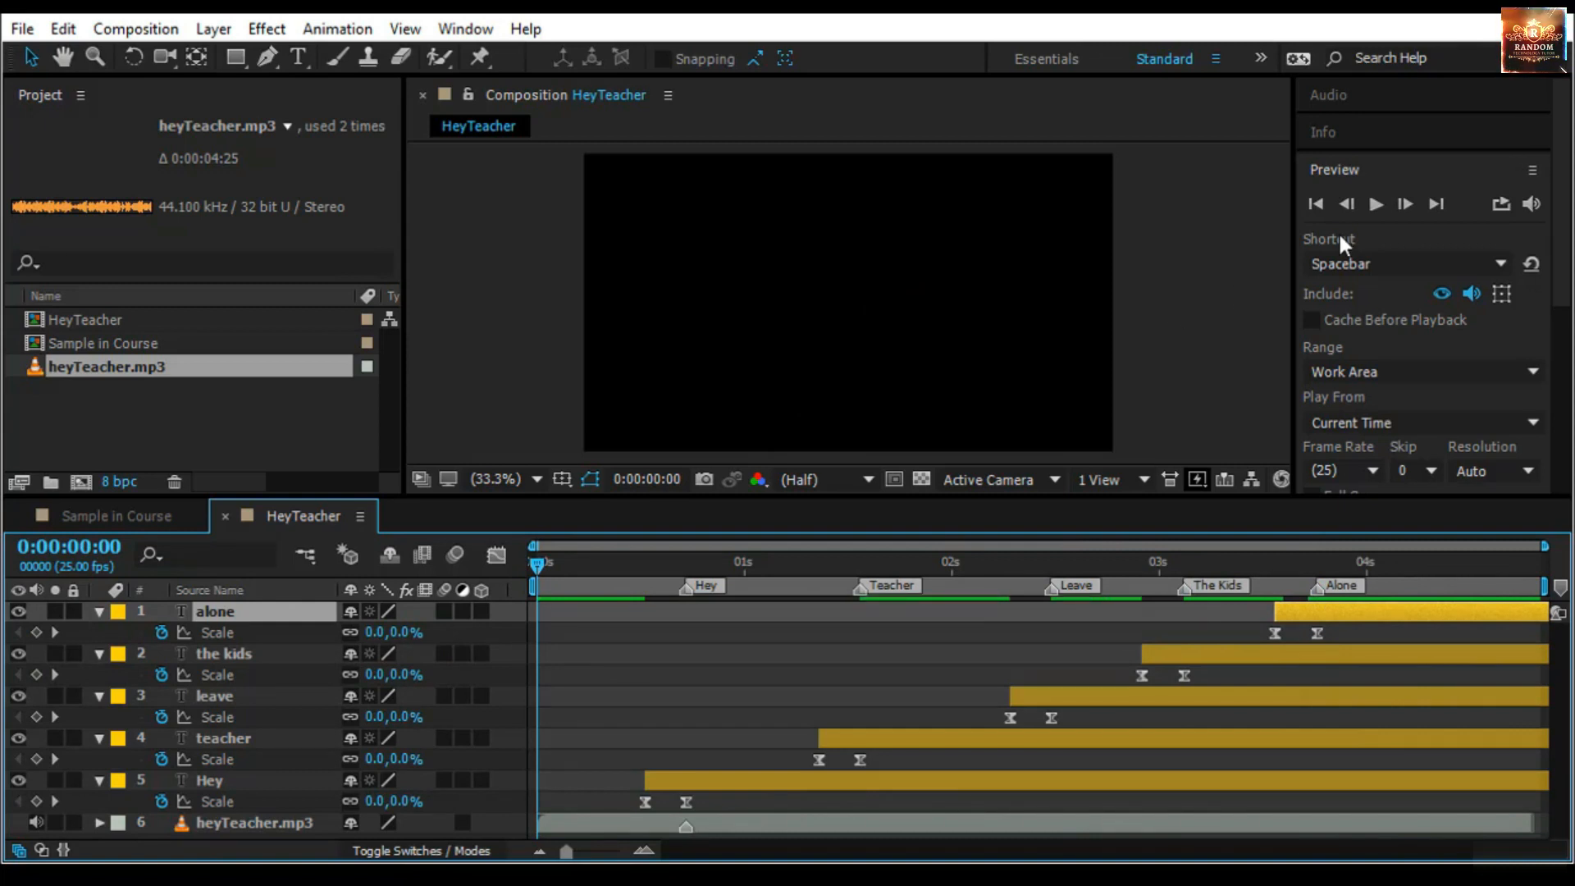
pyautogui.click(1383, 206)
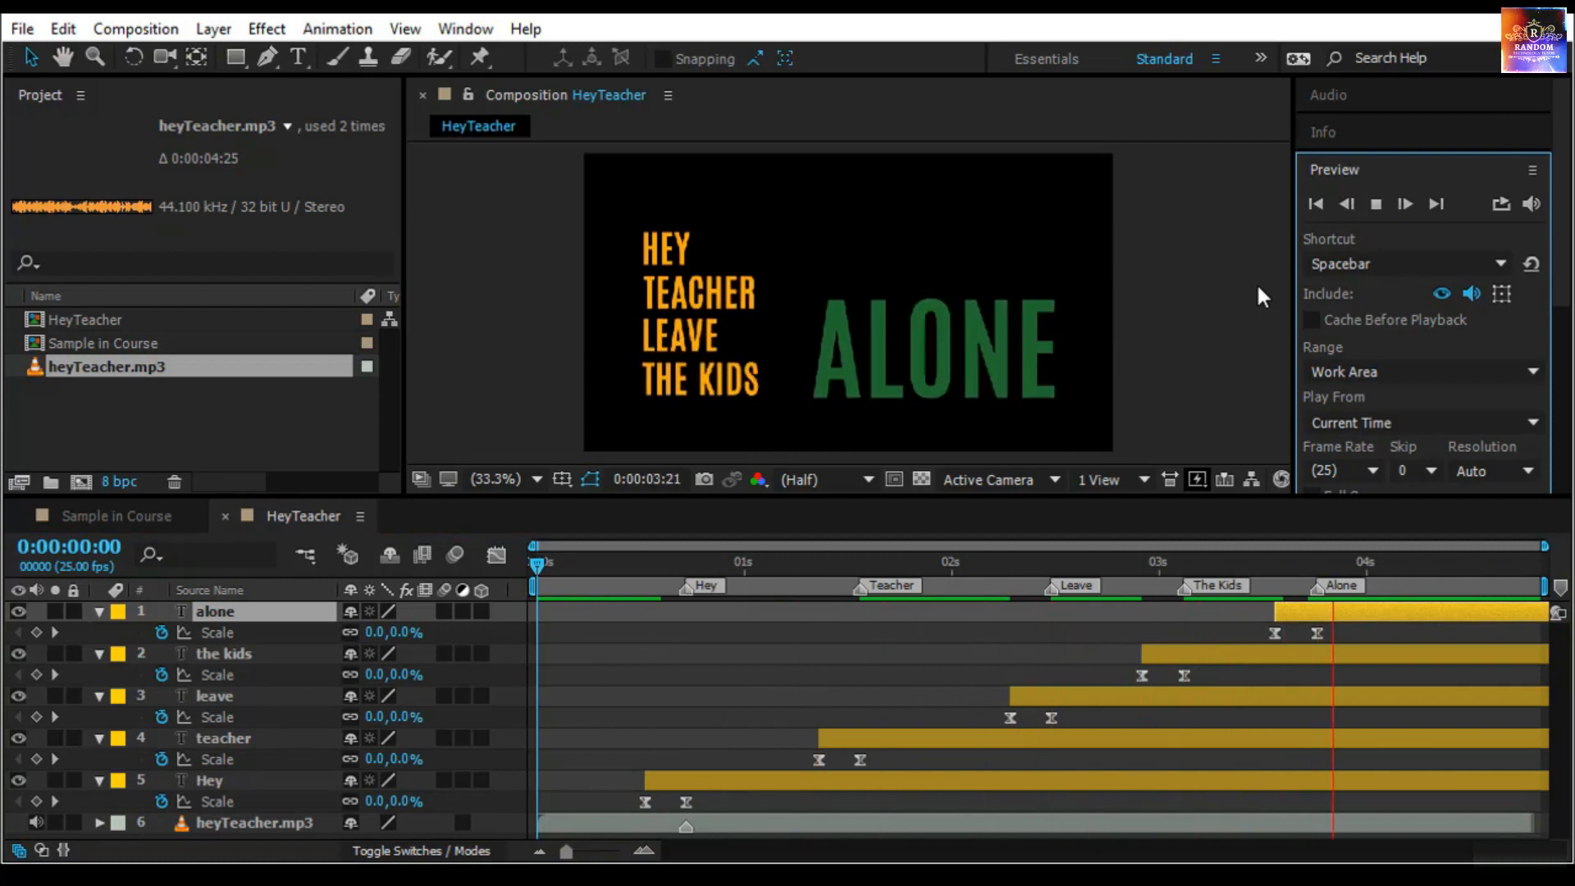
pyautogui.click(1215, 320)
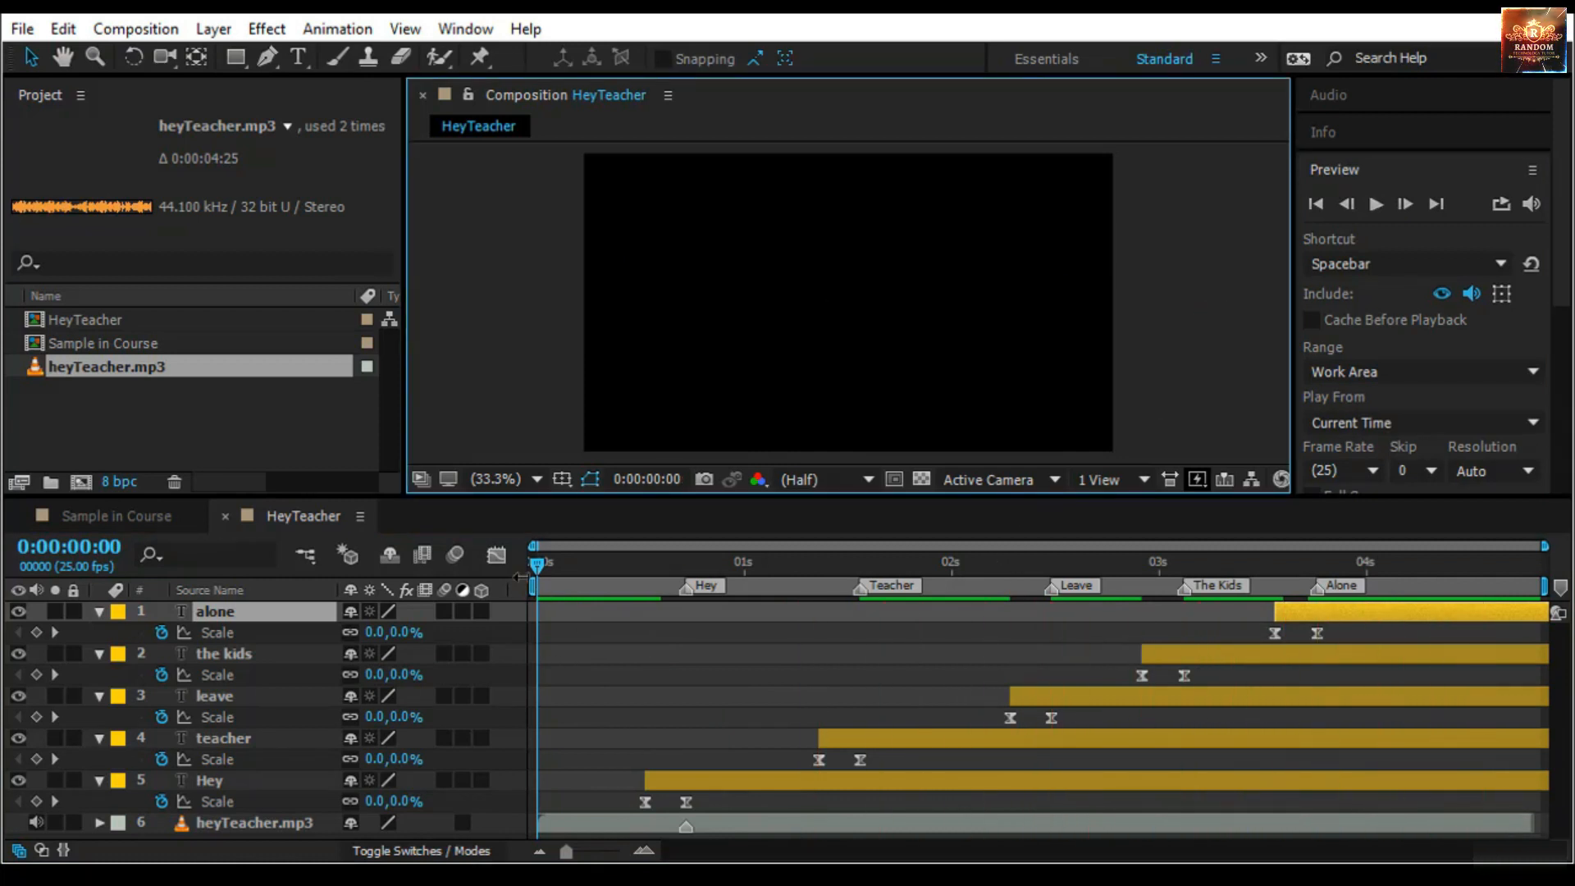
pyautogui.moveTo(537, 565); pyautogui.dragTo(1415, 583)
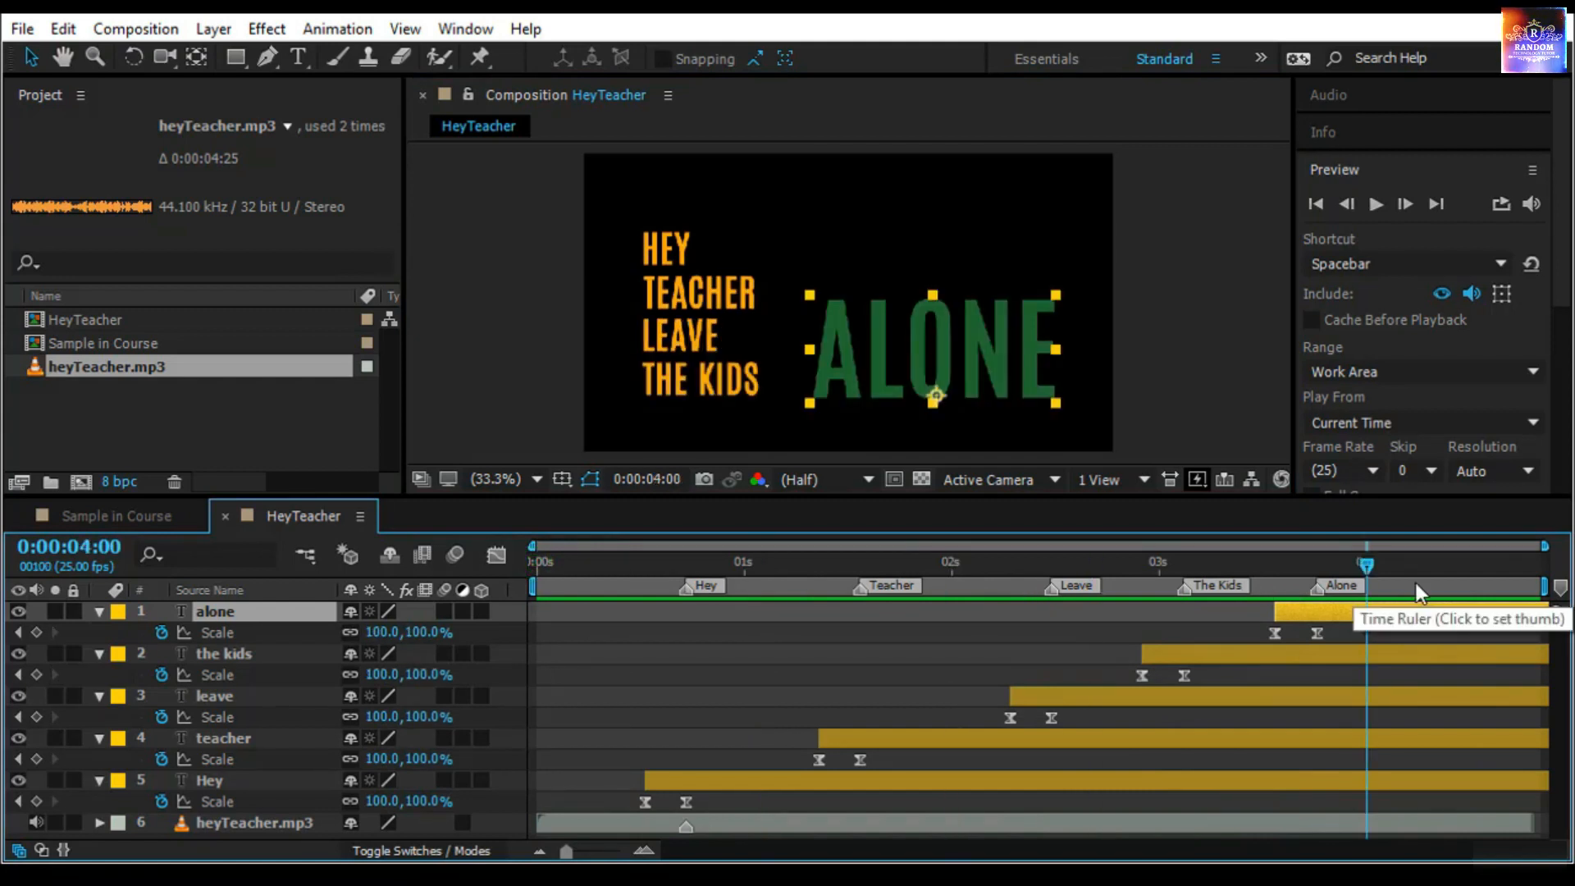
# Add a Position keyframe to the Hey layer at 0:00:00:13, its first Scale keyframe, with X set to about -31.1
pyautogui.press('Home')
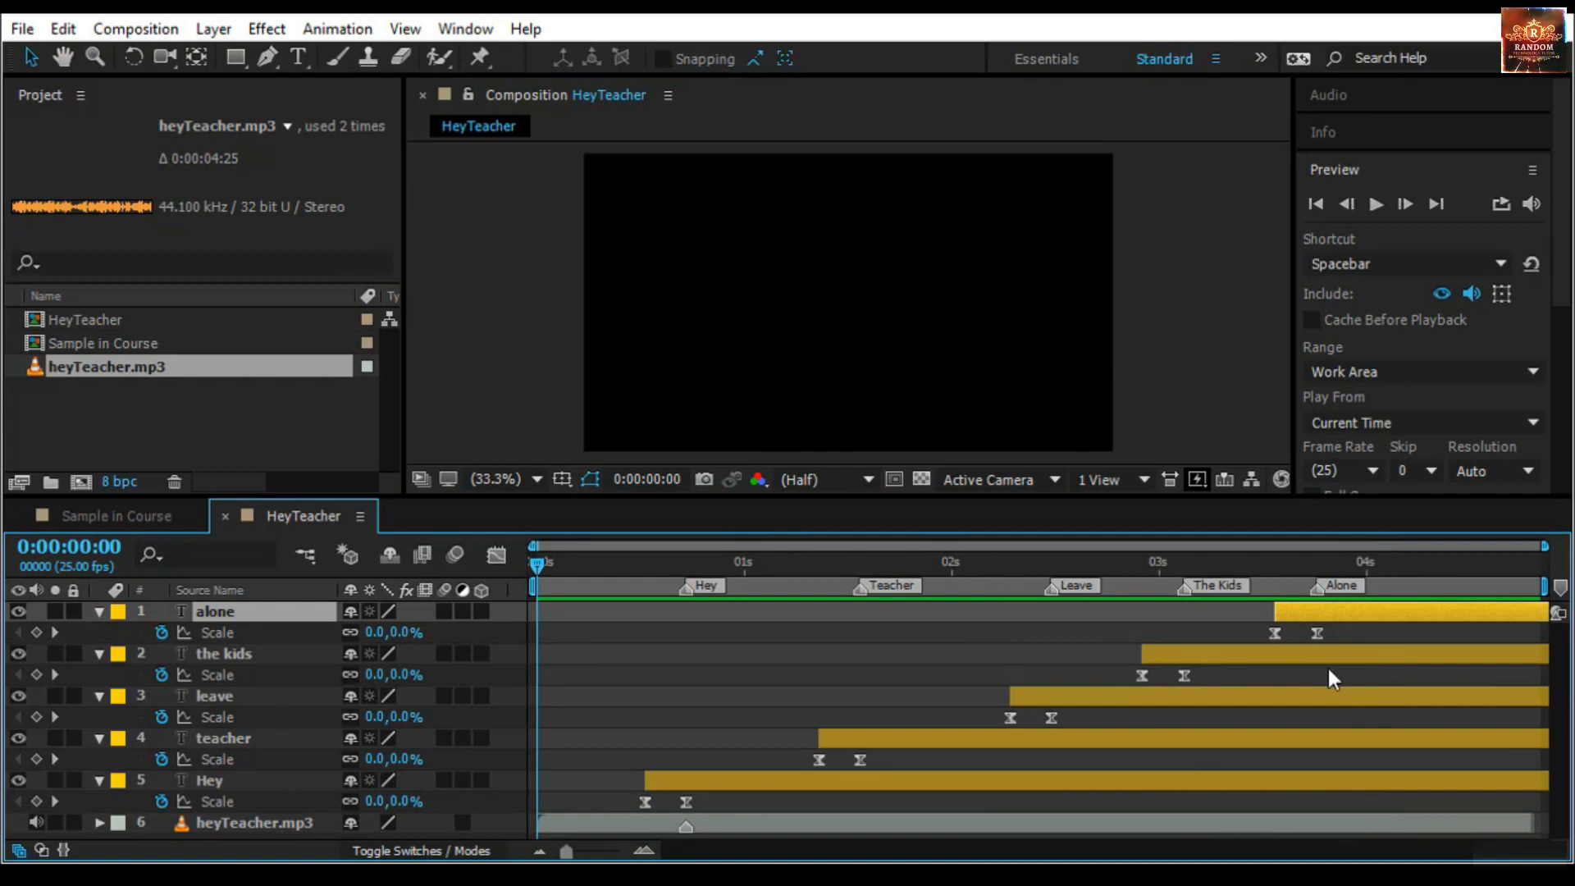
pyautogui.moveTo(539, 565); pyautogui.dragTo(689, 595)
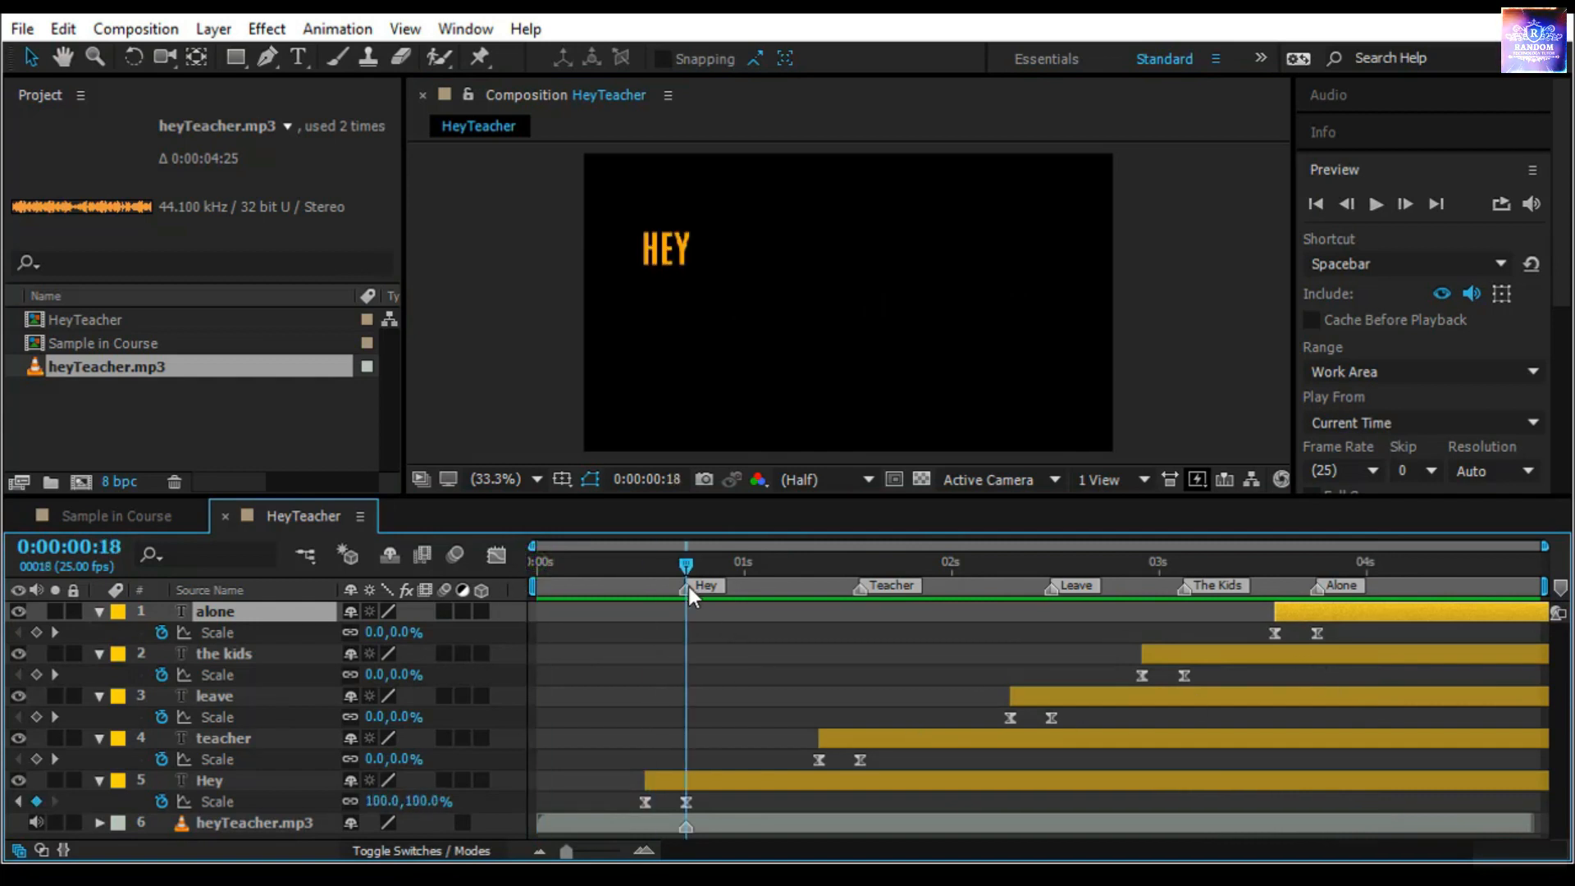
pyautogui.click(256, 781)
pyautogui.hotkey('shift', 'p')
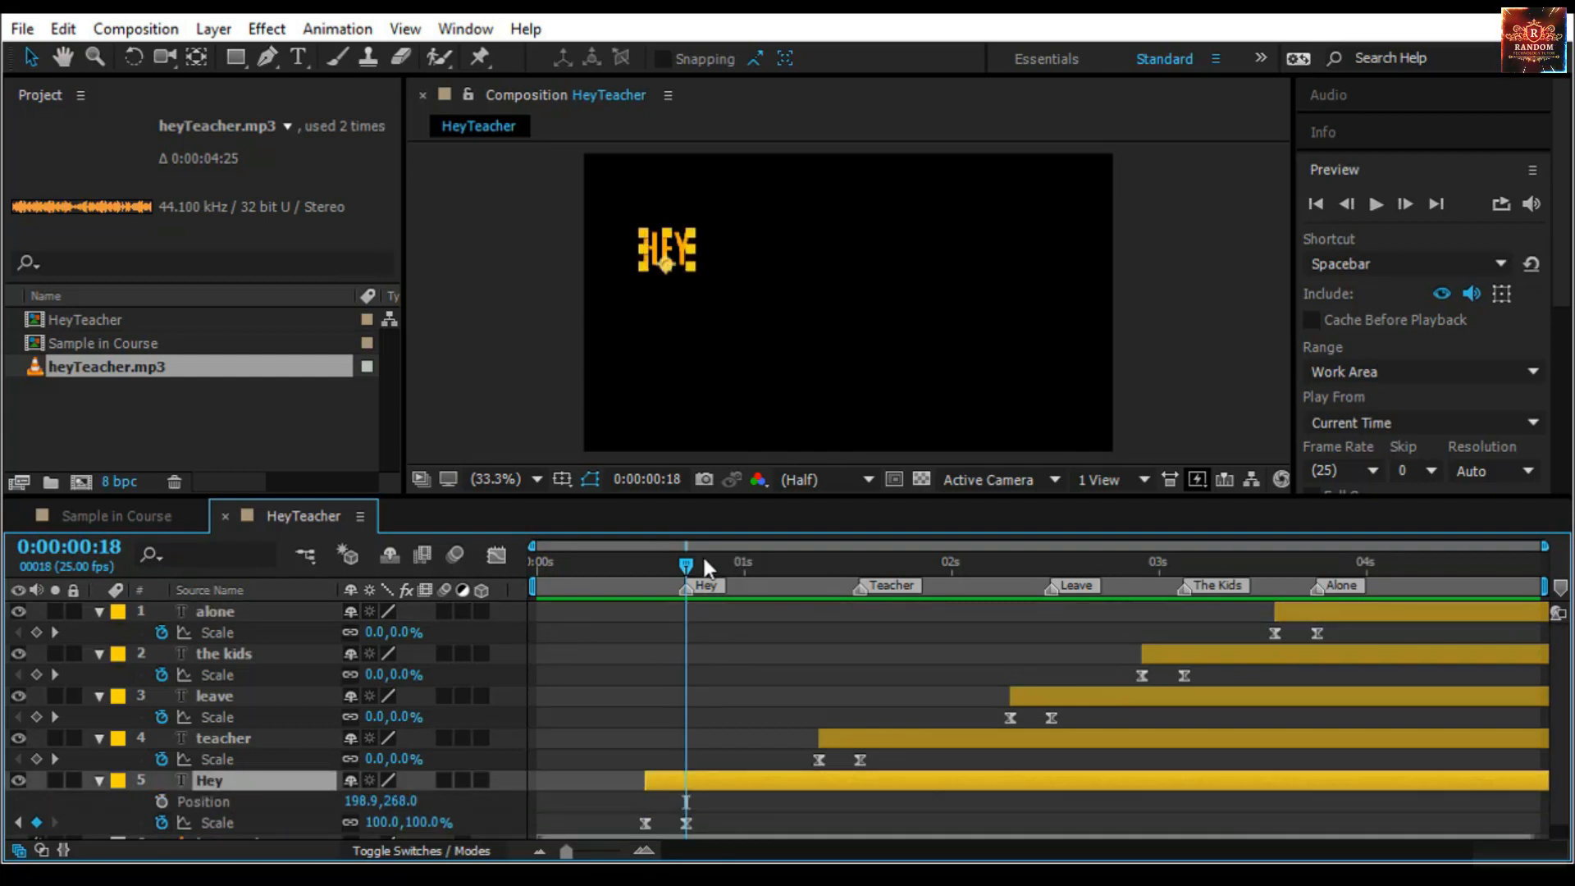
pyautogui.moveTo(686, 566); pyautogui.dragTo(643, 579)
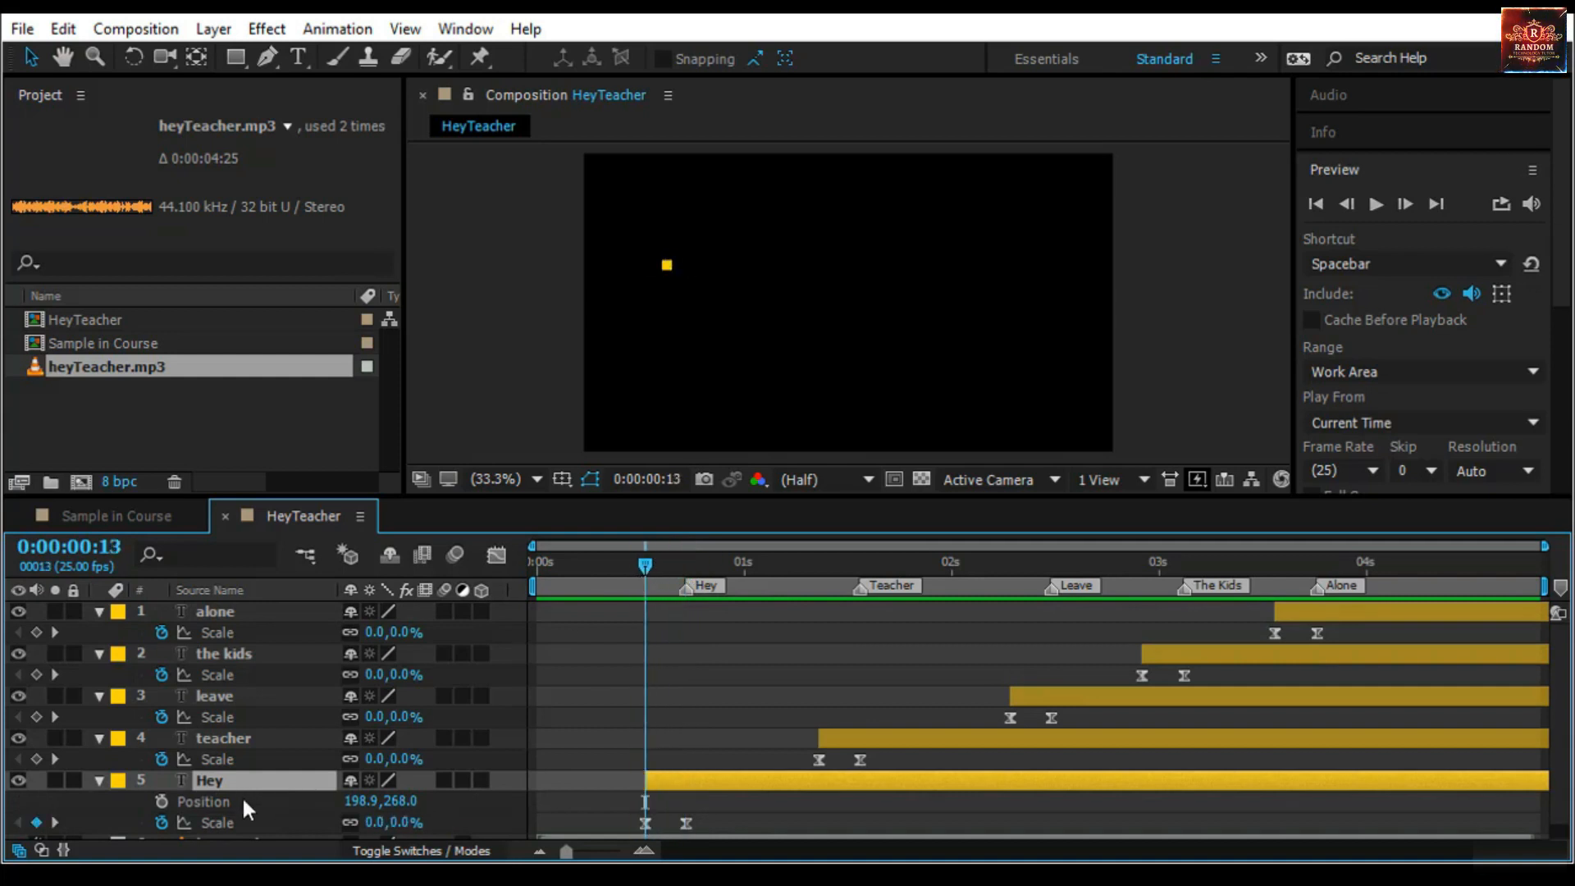
pyautogui.click(166, 803)
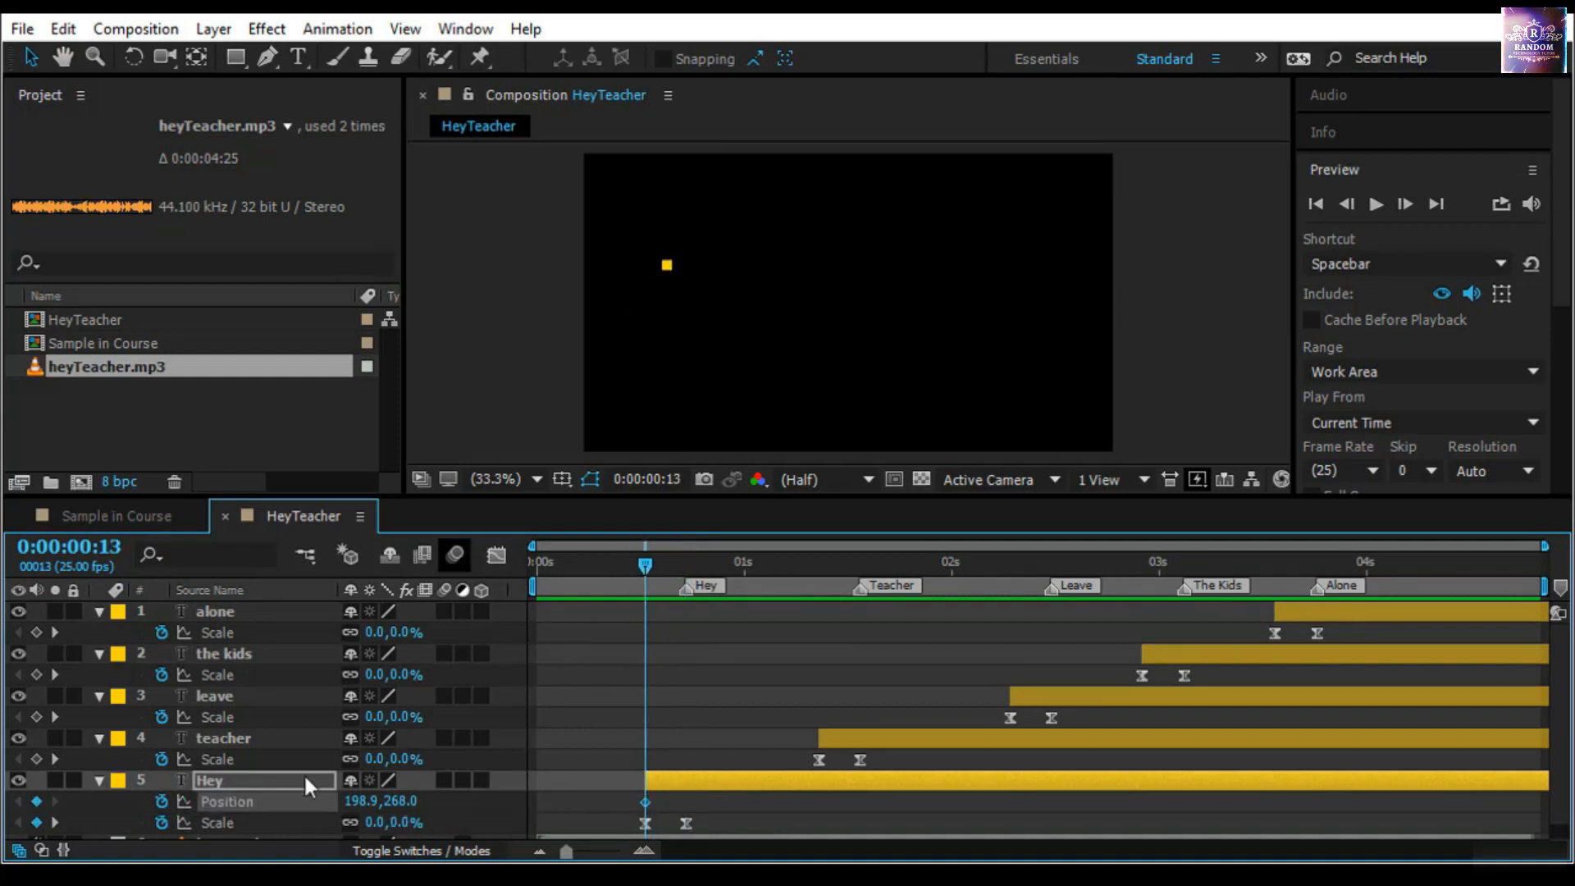
pyautogui.moveTo(354, 802); pyautogui.dragTo(166, 802)
# Add a second Position keyframe to the Hey layer at 0:00:00:18 with X at about 210.9, and scrub back to 0:00:00:11
pyautogui.press('k')
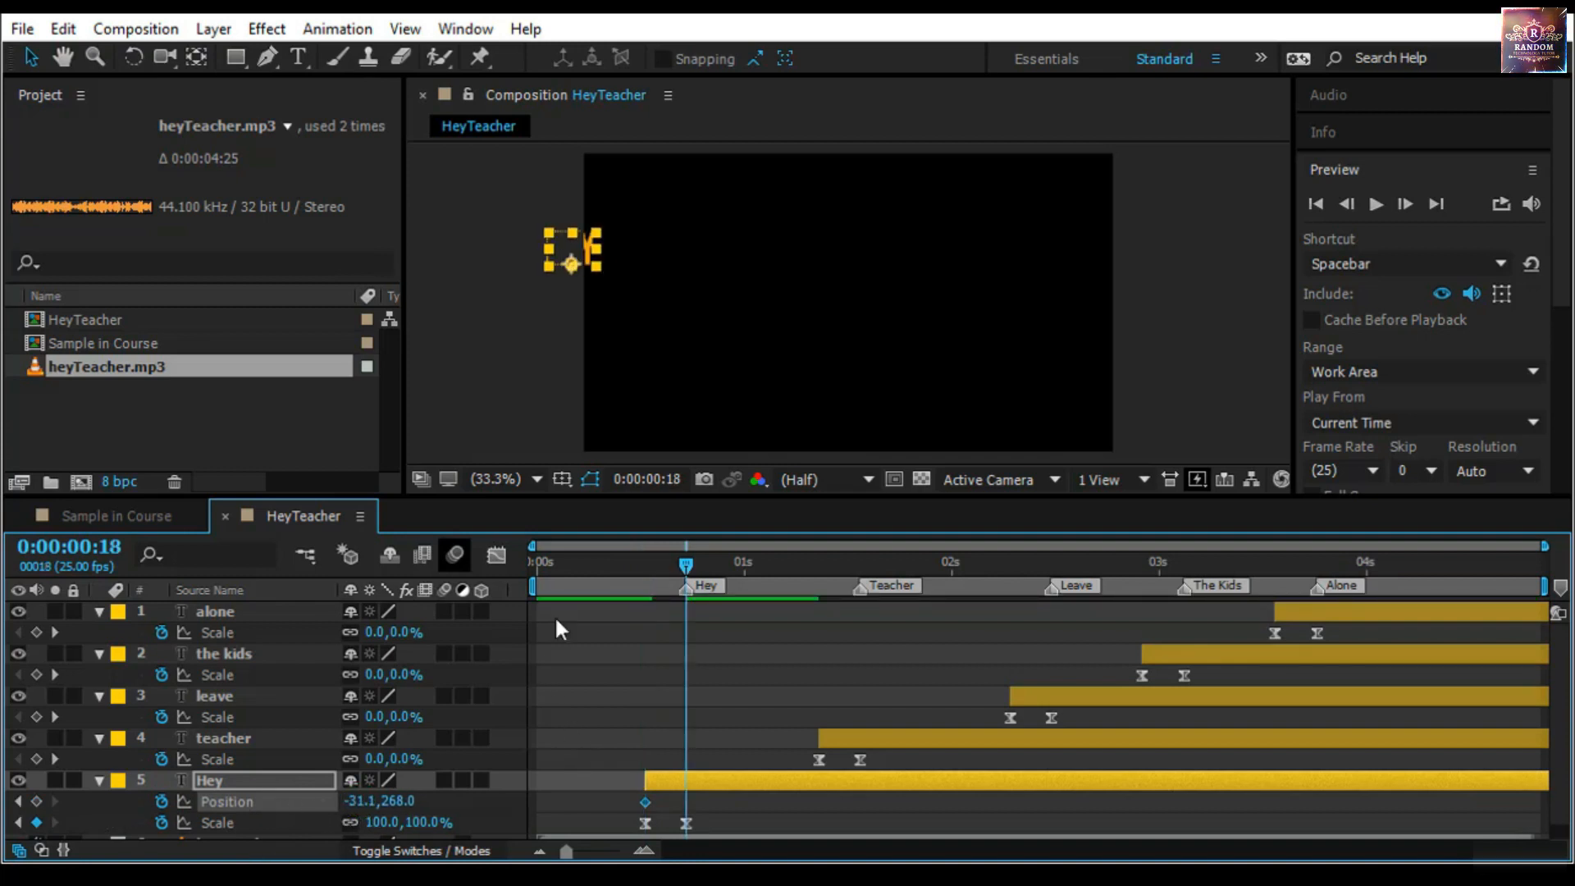
pyautogui.moveTo(354, 800); pyautogui.dragTo(667, 809)
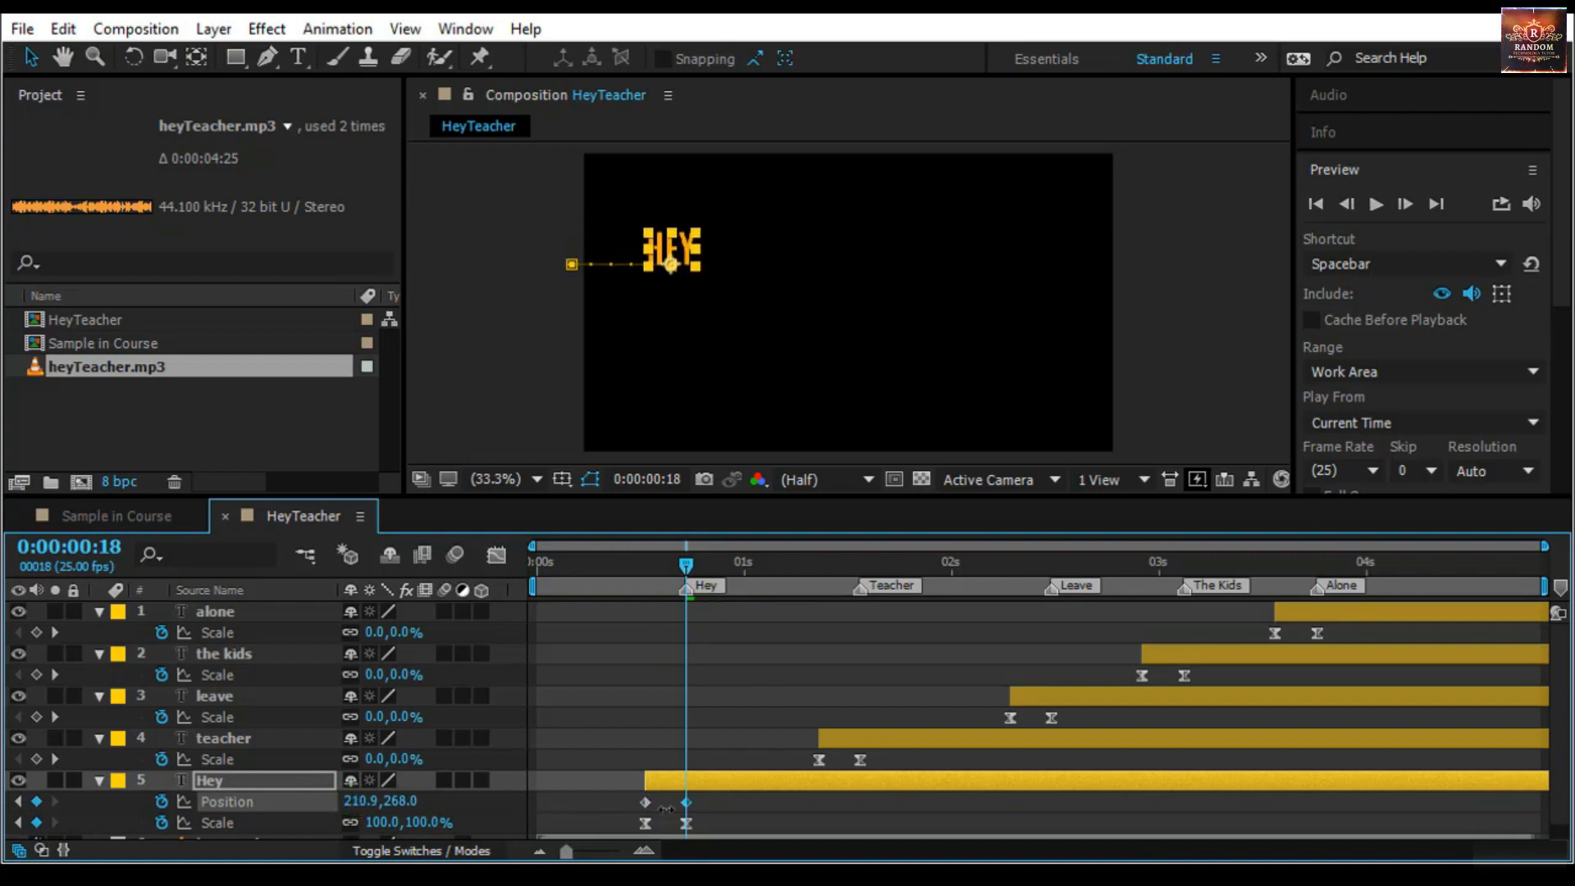
pyautogui.moveTo(695, 563); pyautogui.dragTo(622, 621)
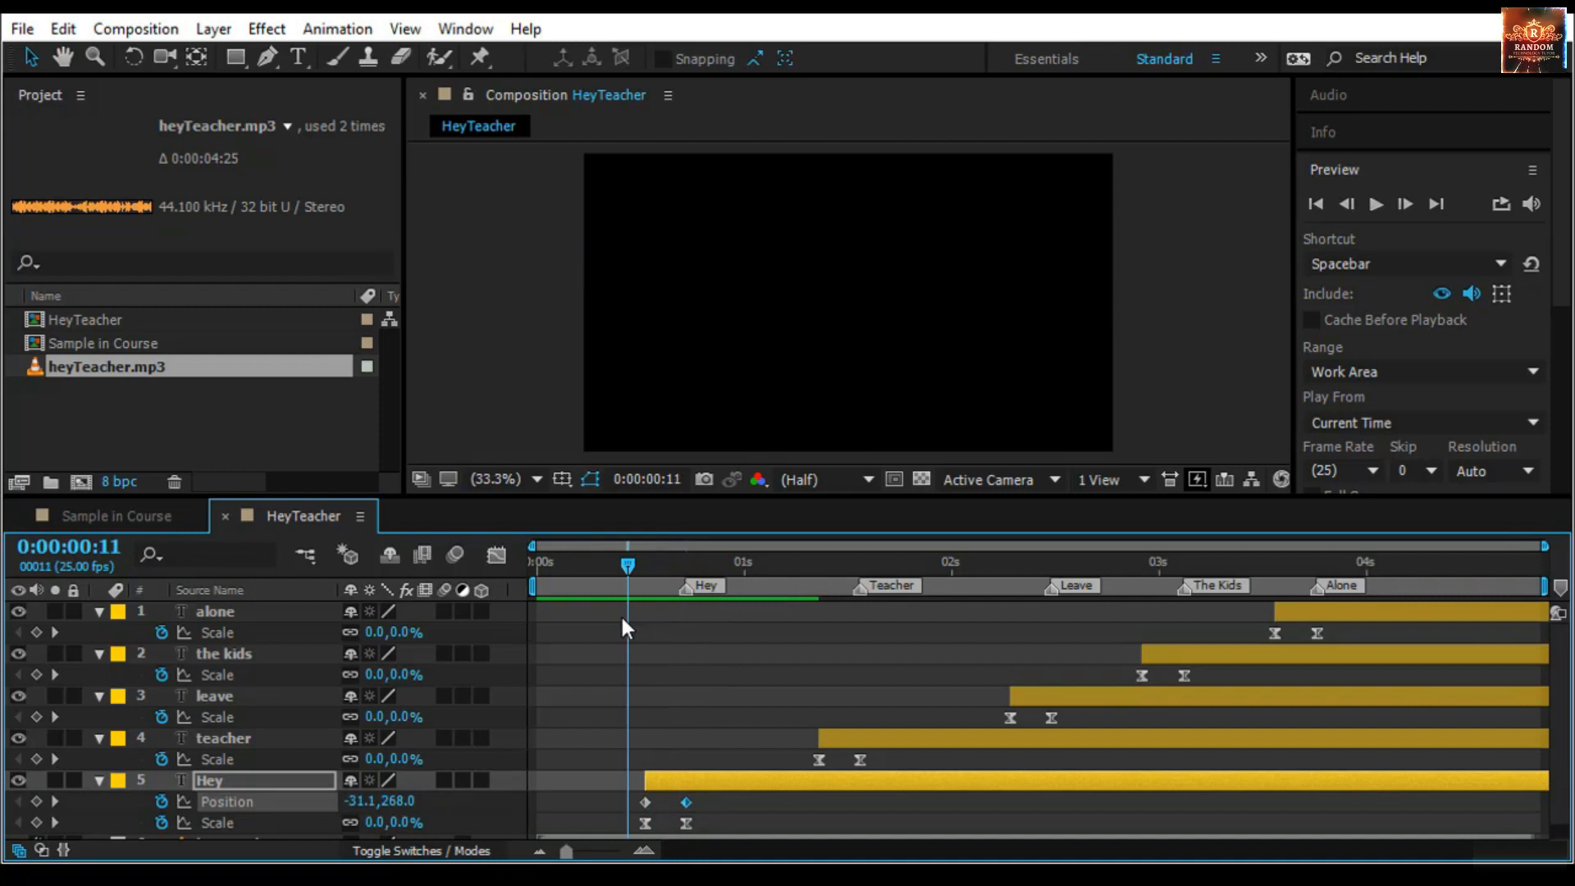
pyautogui.click(745, 745)
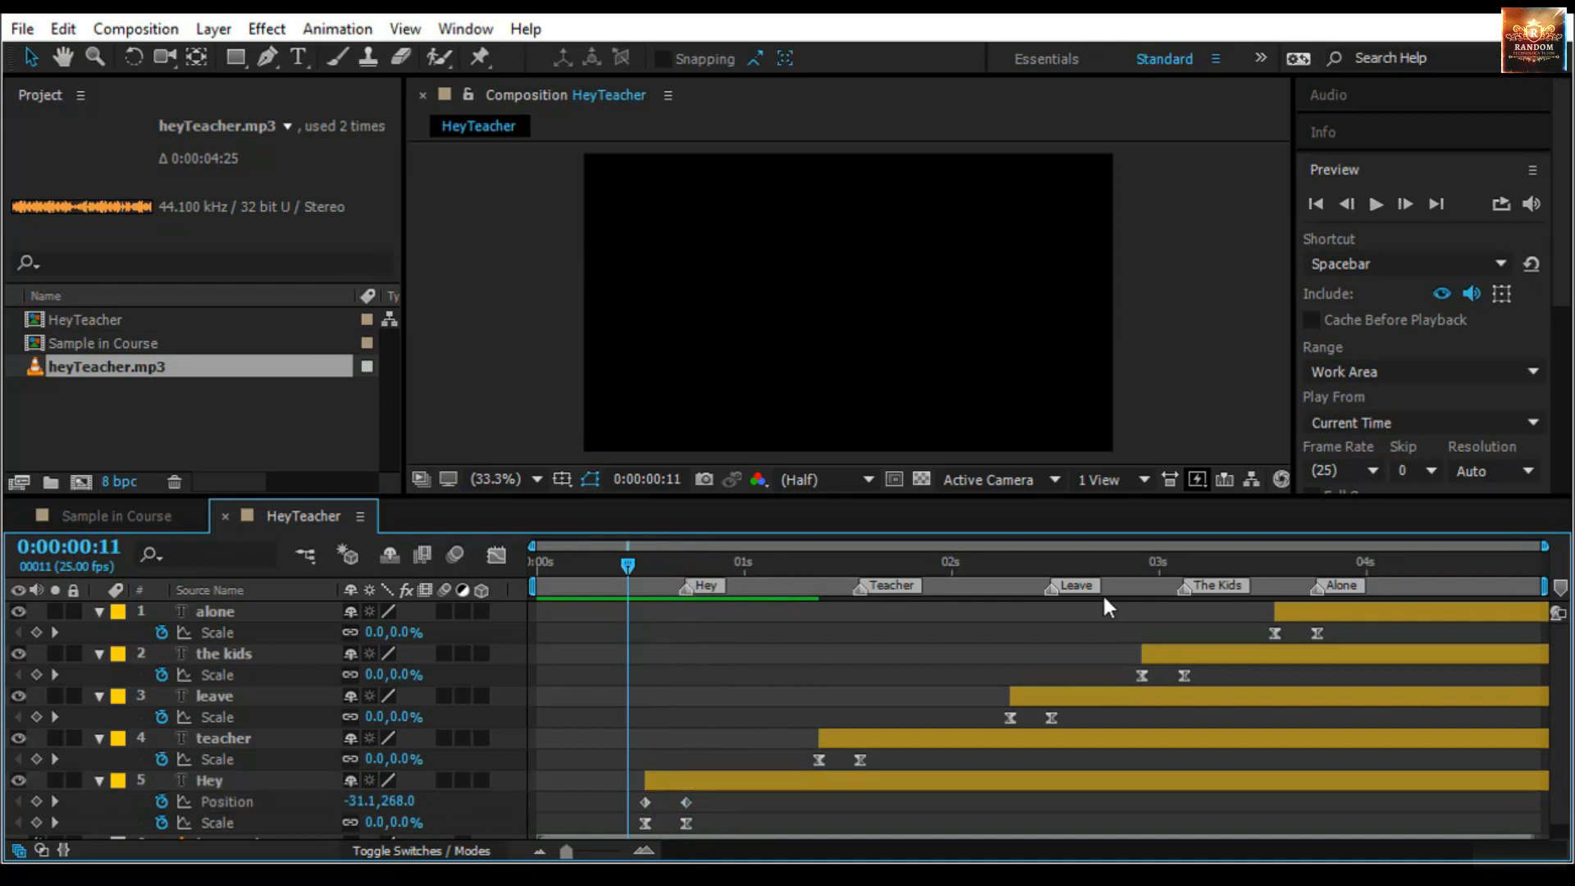
# Delete all the composition markers and undo the deletion
pyautogui.rightClick(691, 584)
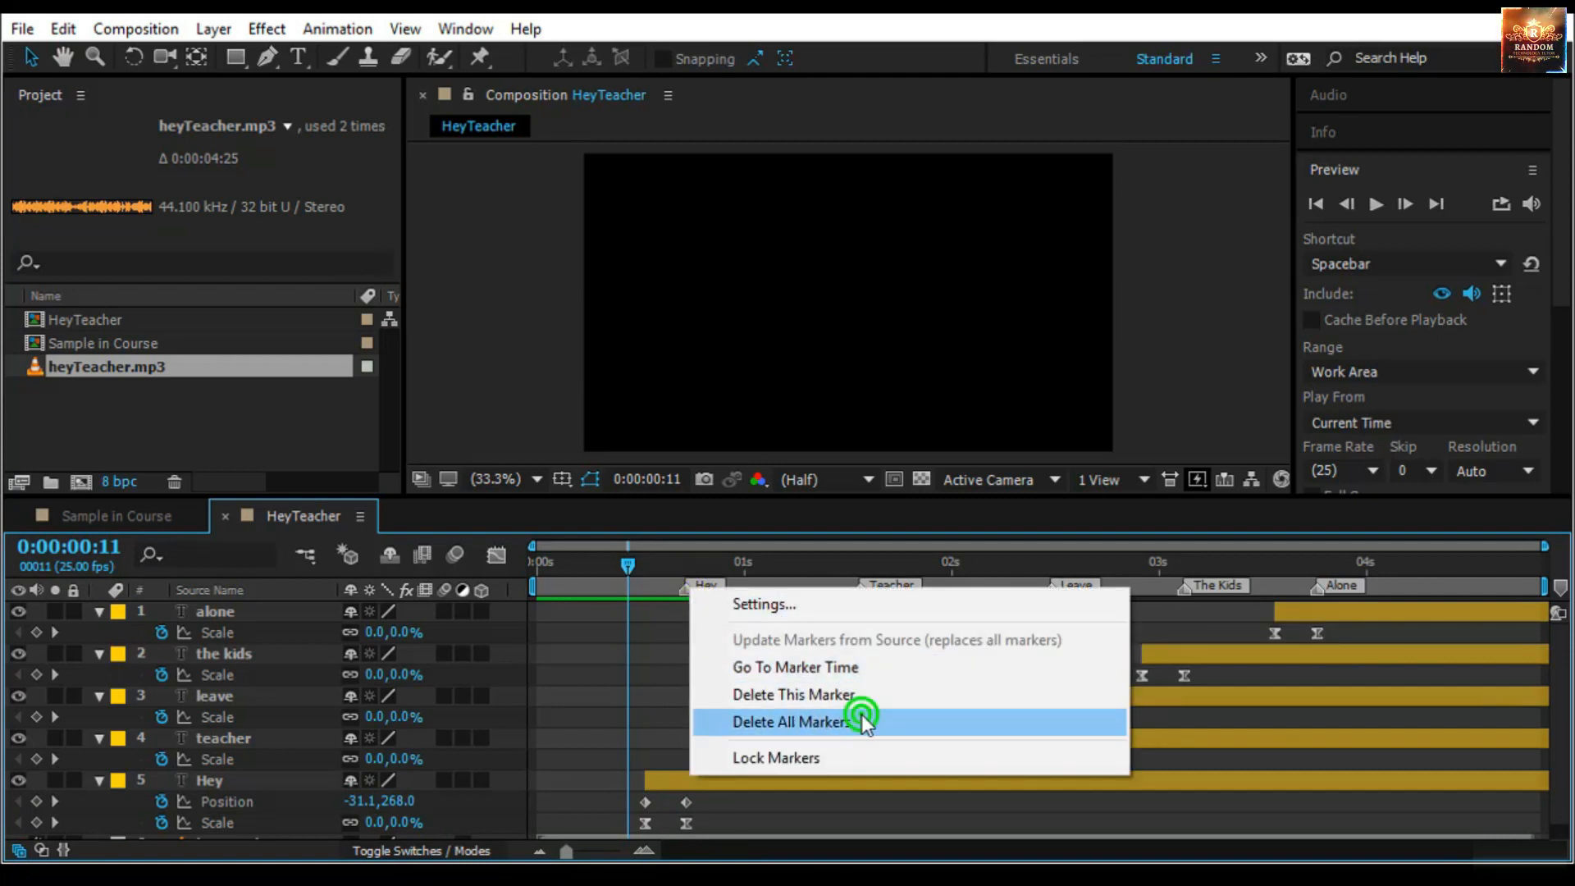
pyautogui.click(862, 720)
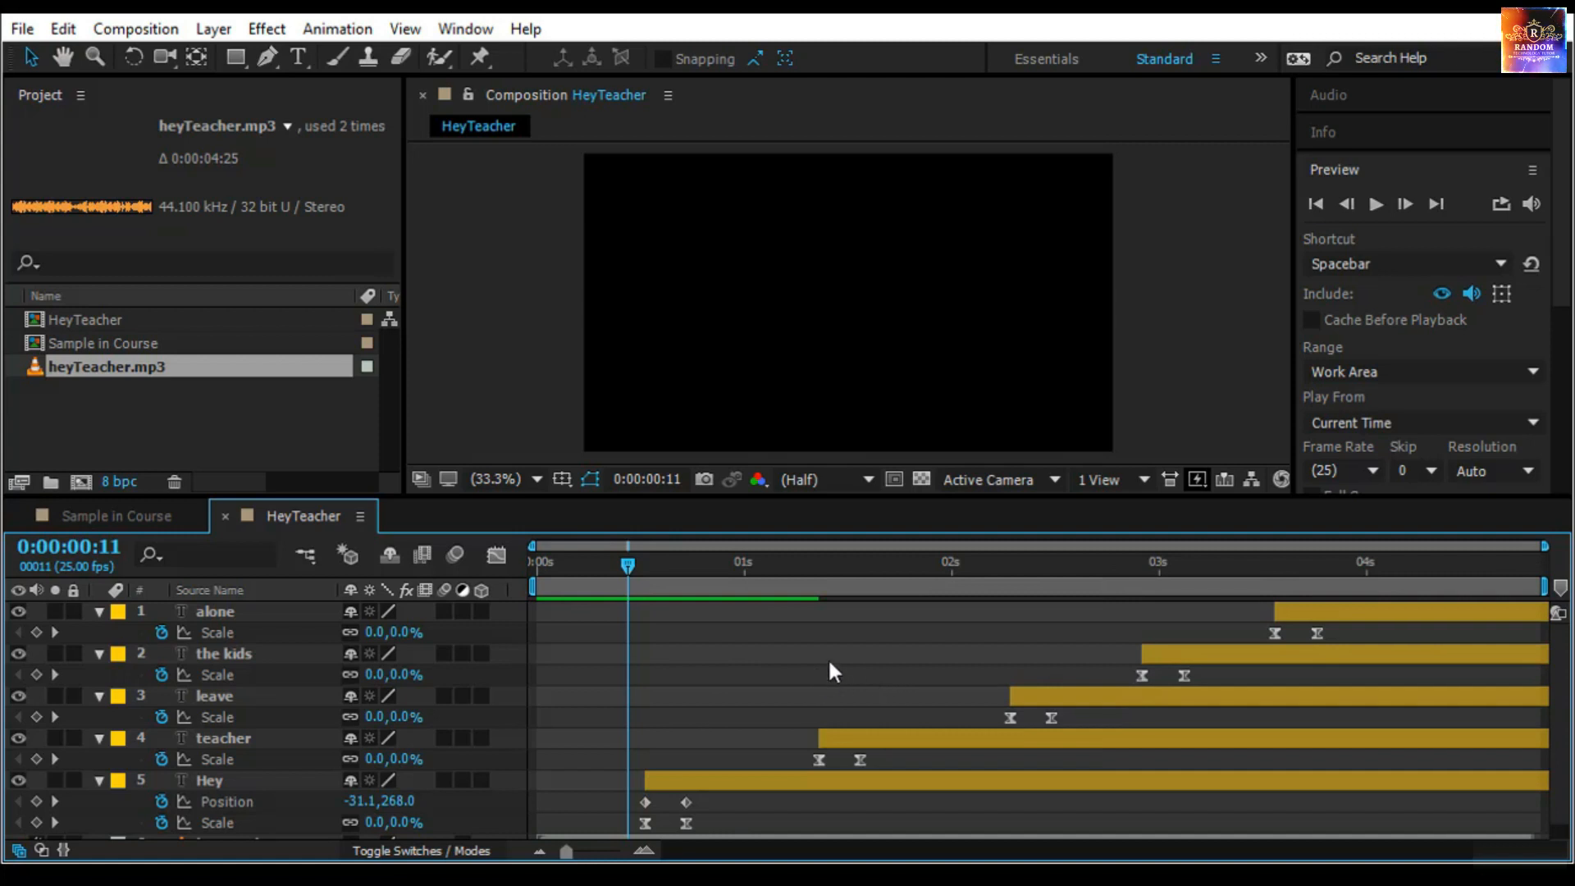
pyautogui.hotkey('ctrl', 'z')
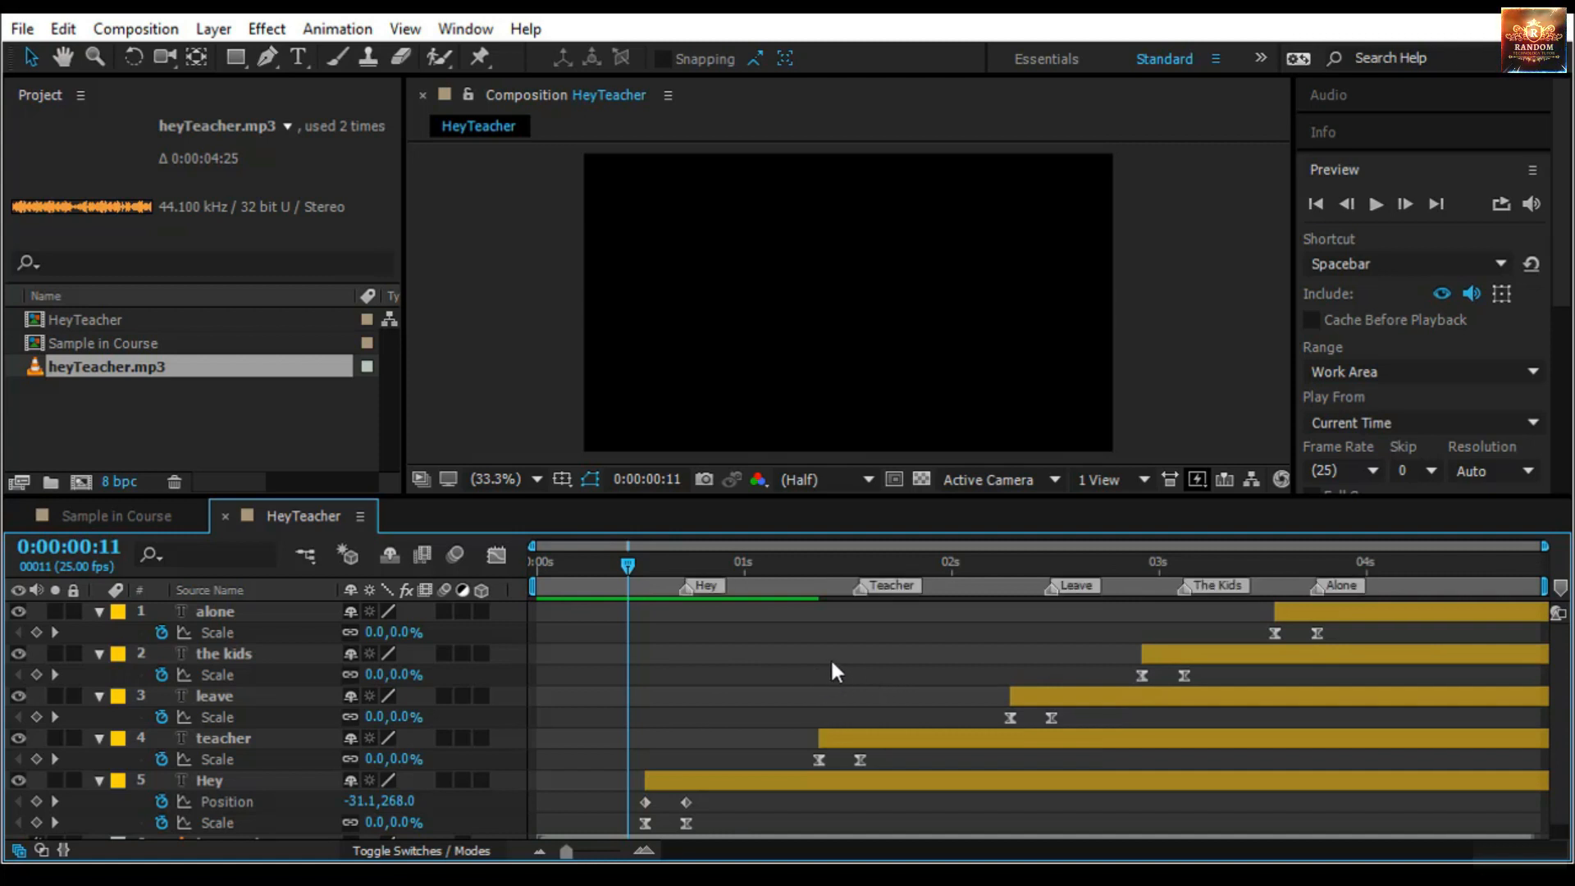